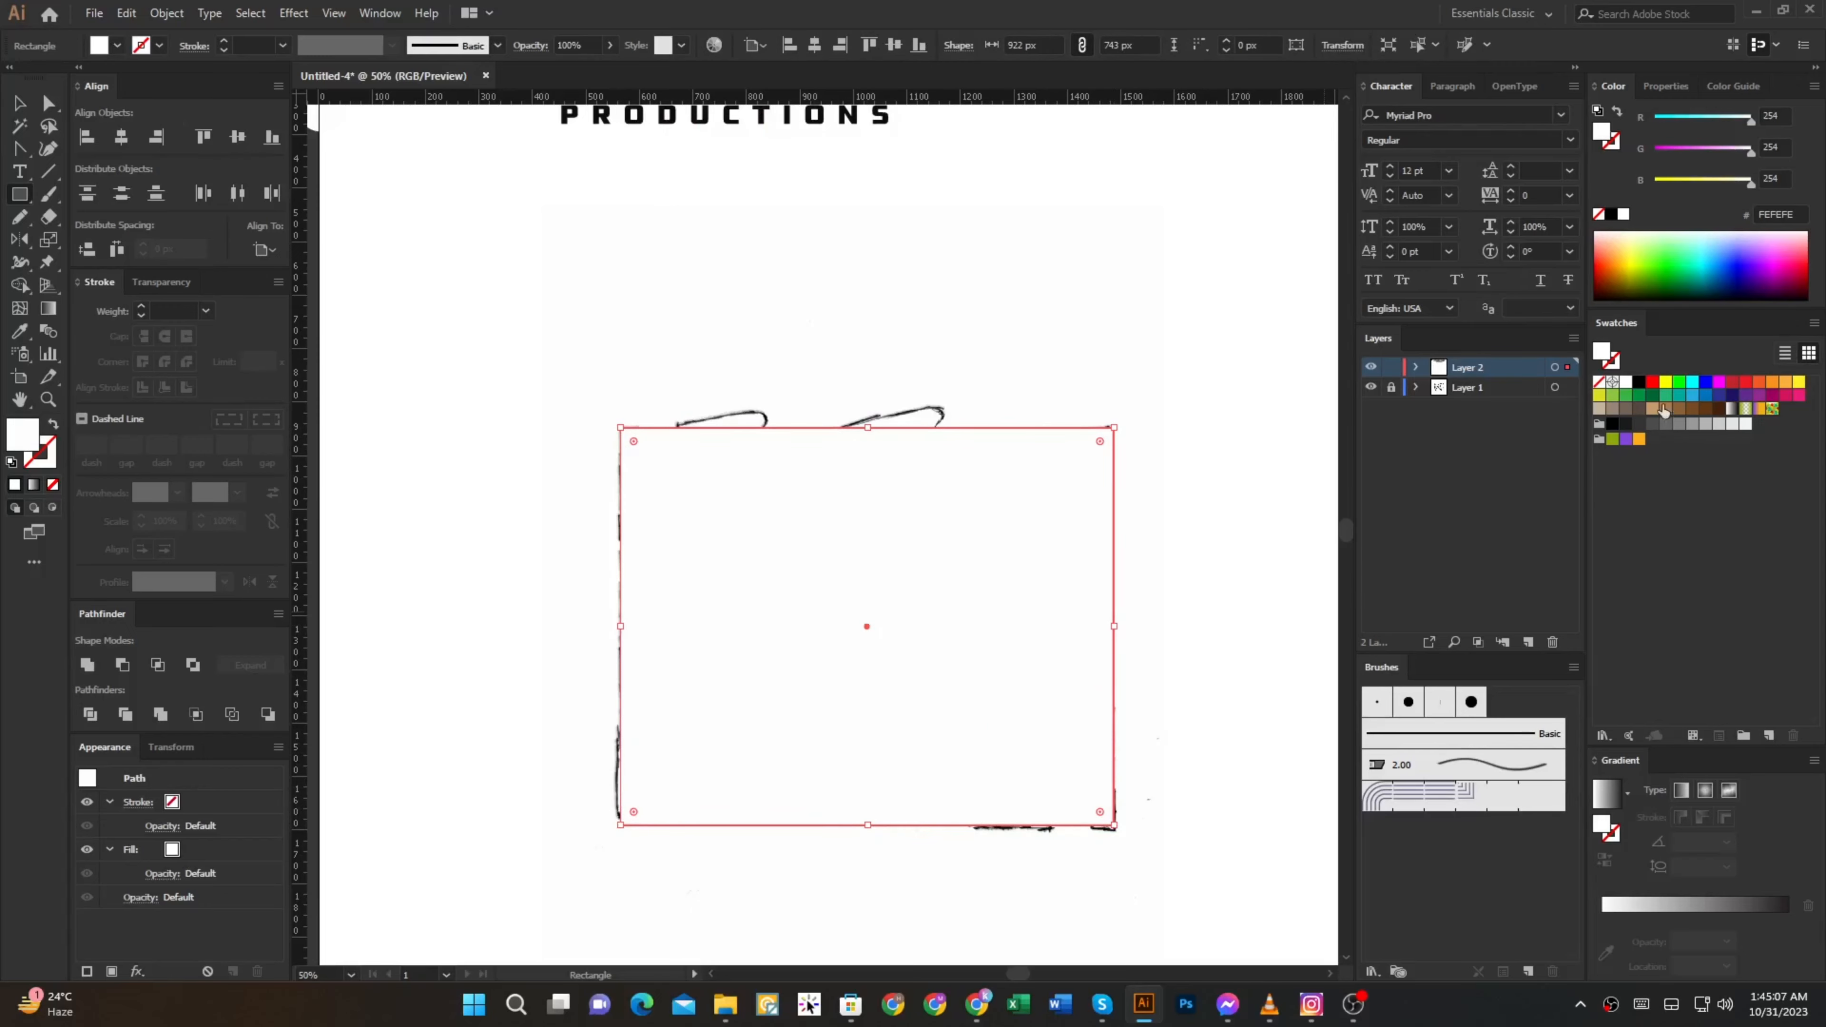
# Give the large frame rectangle a yellow stroke and no fill
pyautogui.click(1666, 381)
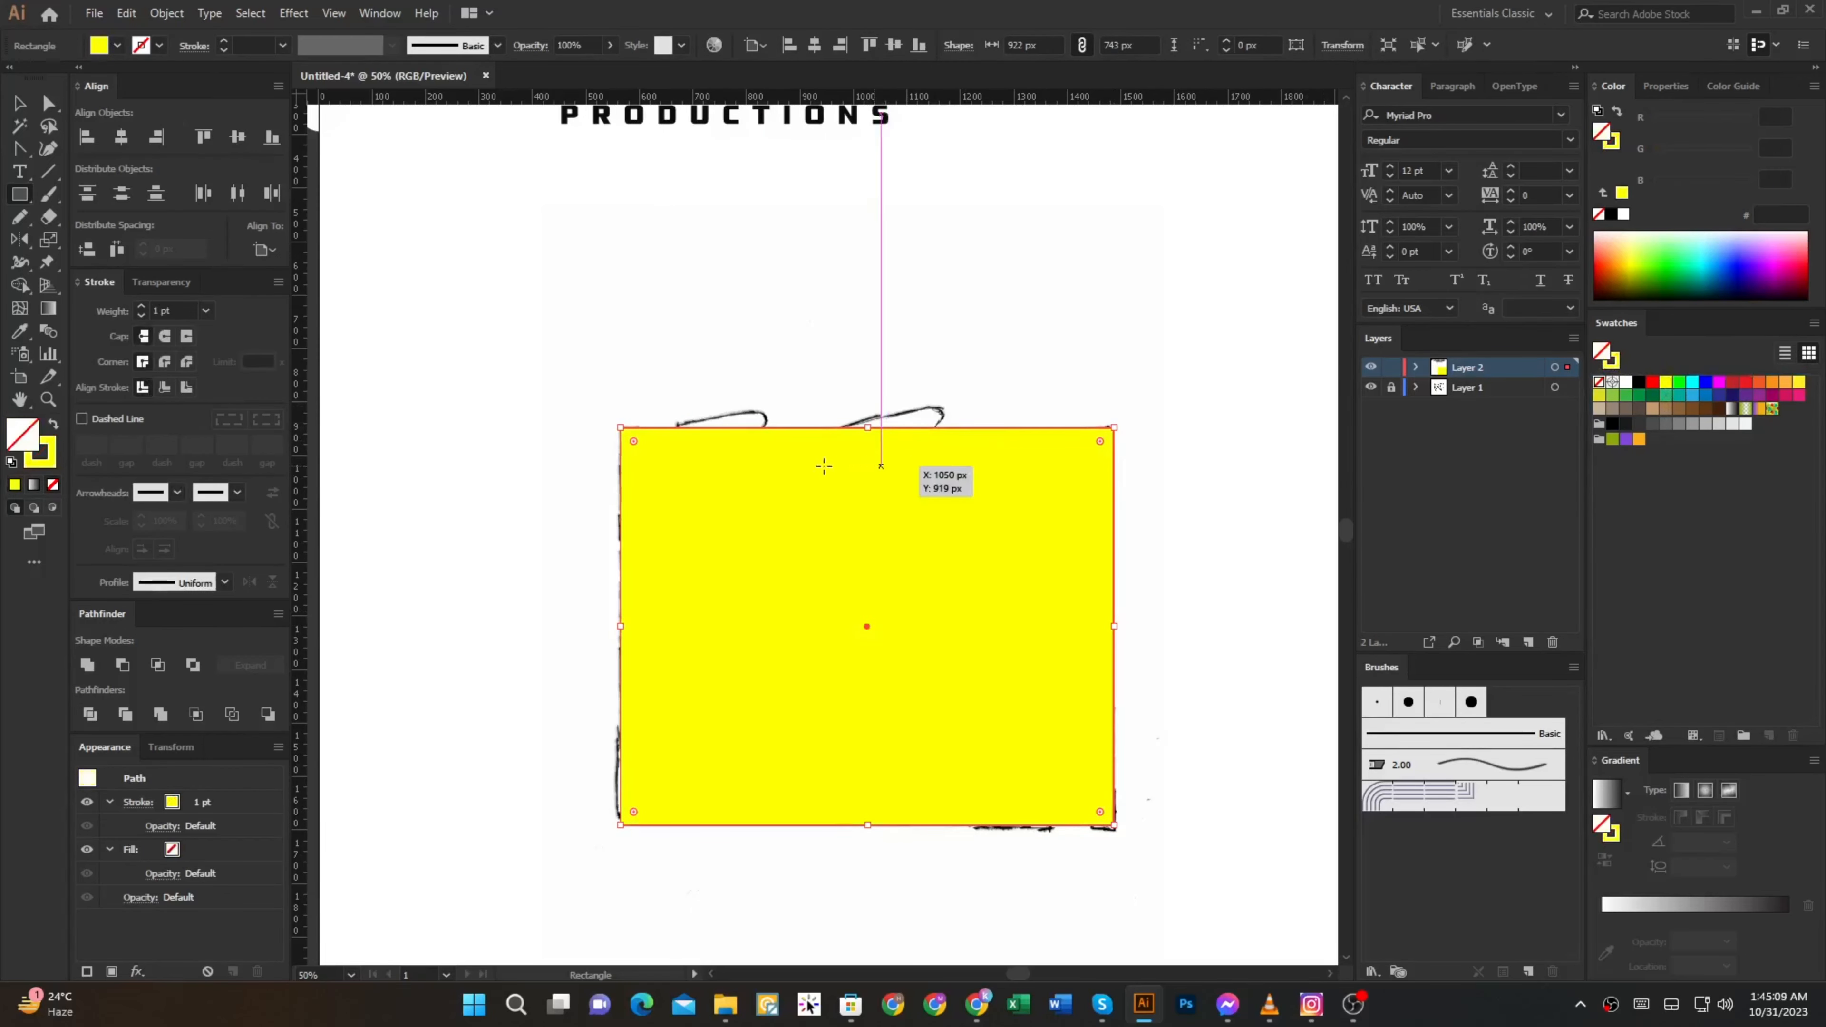
pyautogui.hotkey('shift', 'x')
# Draw a small square over the sketched notch at the frame's bottom-left corner
pyautogui.scroll(1, 765, 647)
pyautogui.scroll(2, 597, 896)
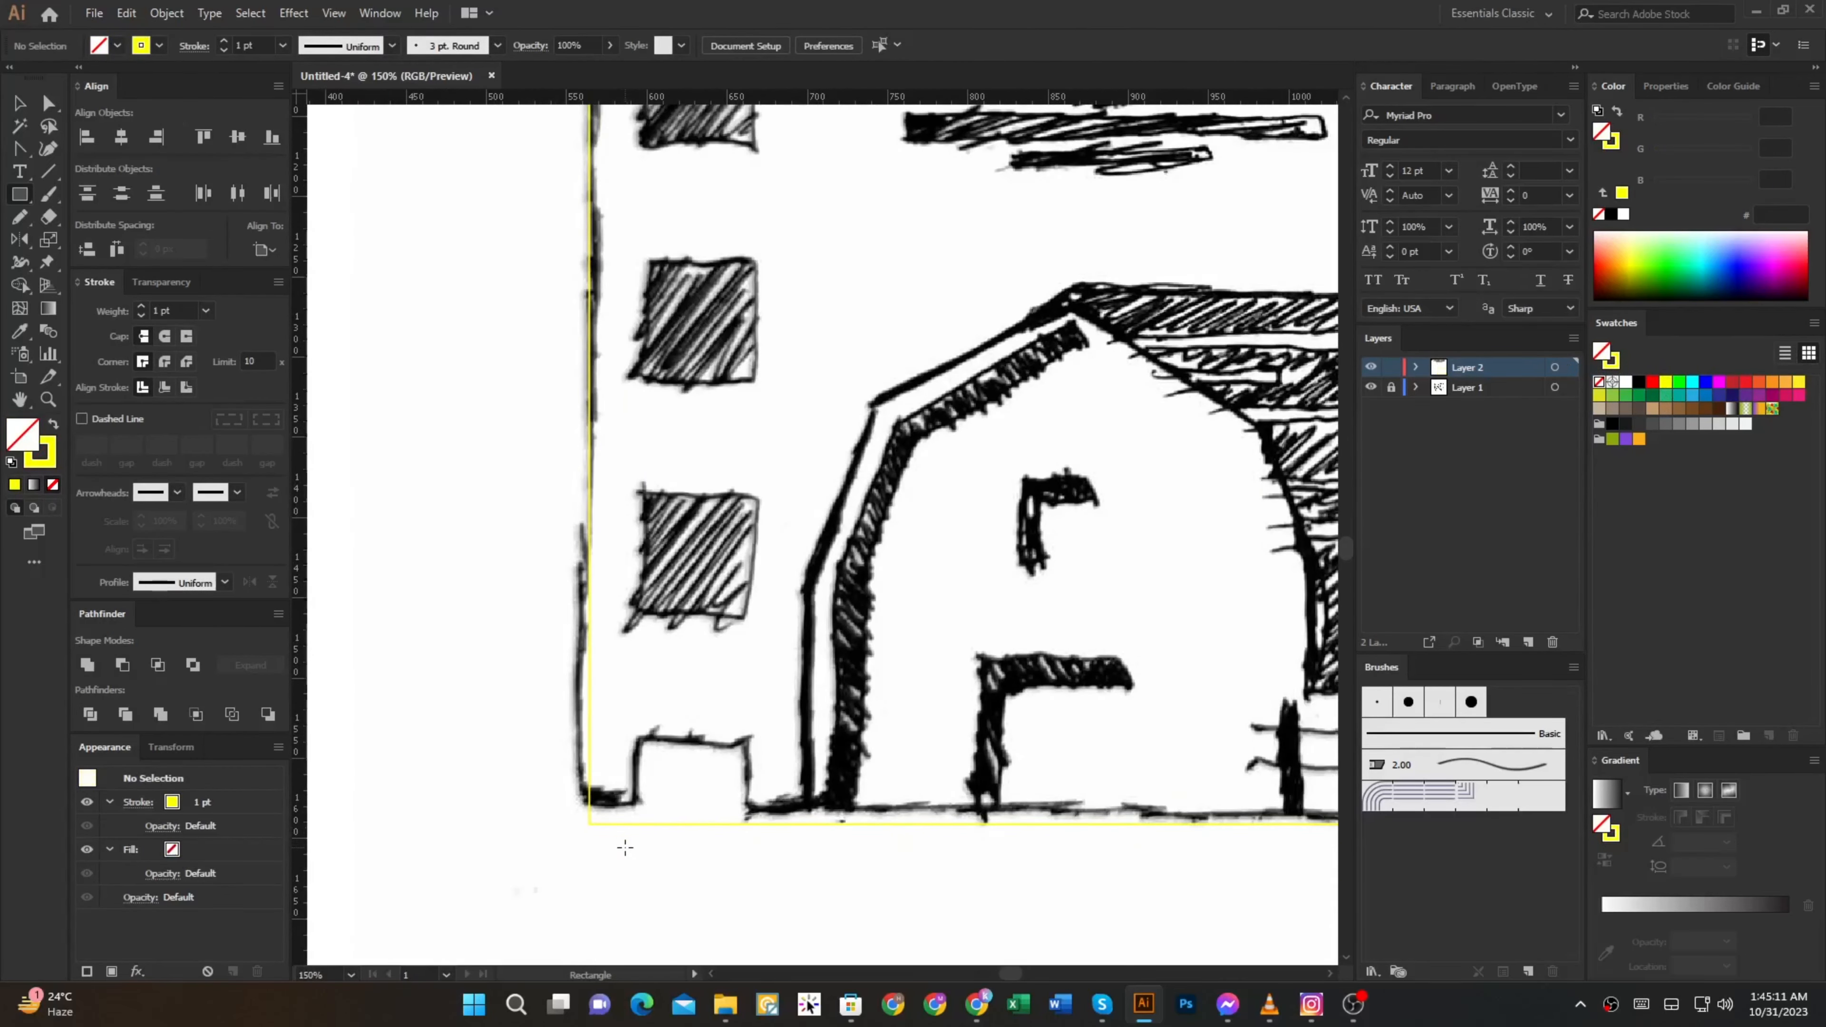
pyautogui.moveTo(630, 843)
pyautogui.mouseDown()
pyautogui.moveTo(749, 764)
pyautogui.moveTo(838, 831)
pyautogui.mouseUp()
pyautogui.press('Tab')
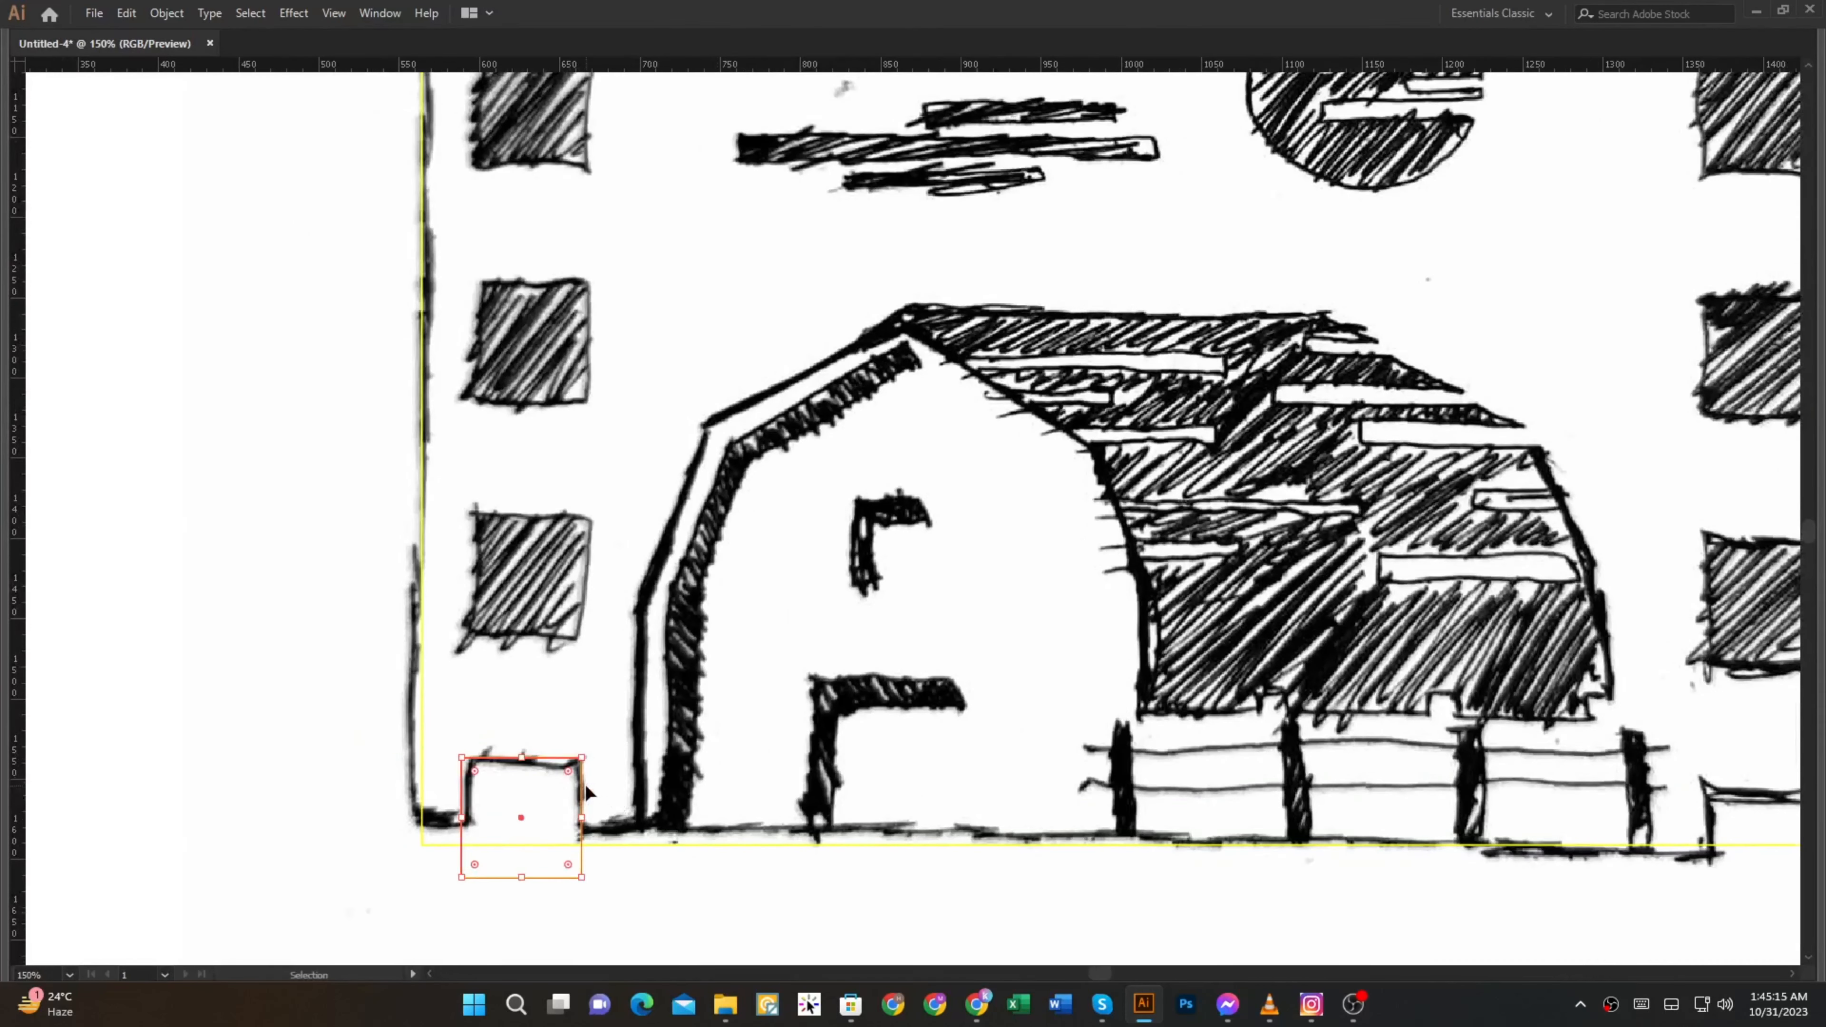
# Copy the small square upward at equal spacing to make a column of five along the frame's left side
pyautogui.moveTo(585, 791)
pyautogui.mouseDown()
pyautogui.moveTo(579, 536)
pyautogui.moveTo(623, 815)
pyautogui.moveTo(610, 625)
pyautogui.mouseUp()
pyautogui.scroll(-2, 579, 536)
pyautogui.hotkey('ctrl', 'd')
pyautogui.hotkey('ctrl', 'd')
pyautogui.moveTo(564, 751); pyautogui.dragTo(565, 754)
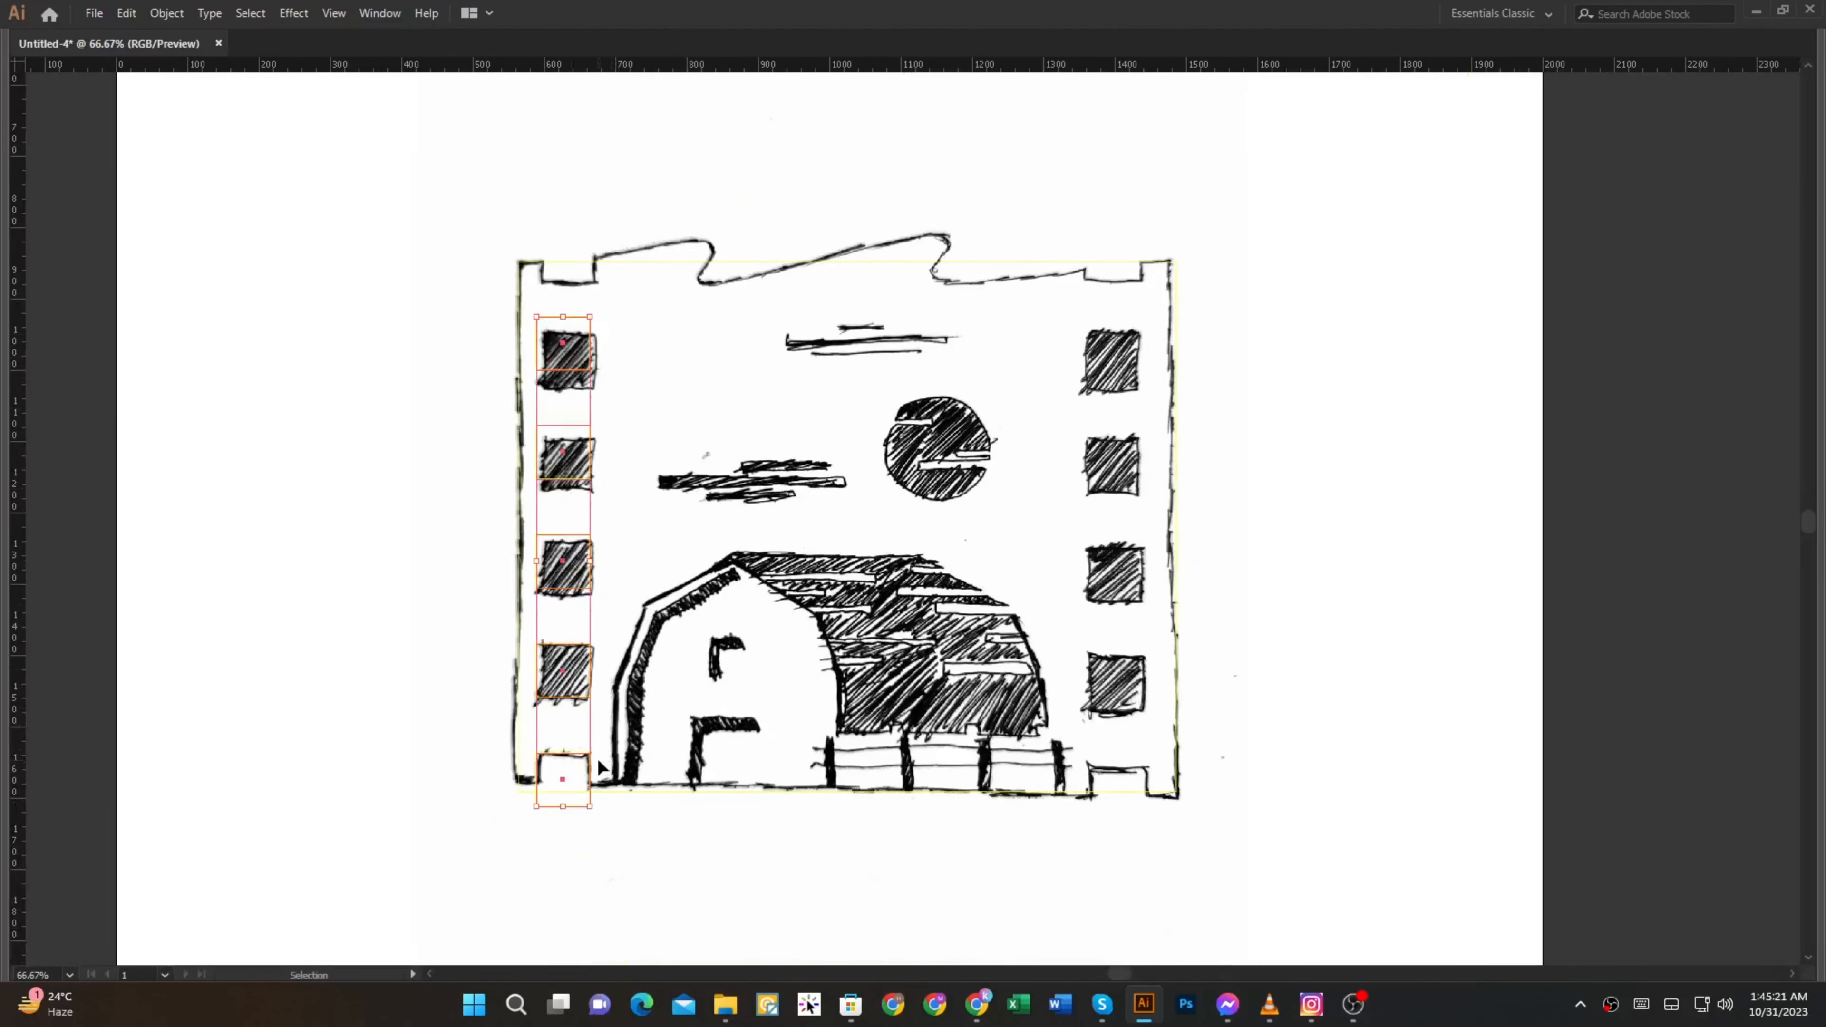
# Draw a circle above the frame and align it with the frame rectangle's horizontal centre
pyautogui.moveTo(671, 595); pyautogui.dragTo(647, 696)
pyautogui.press('l')
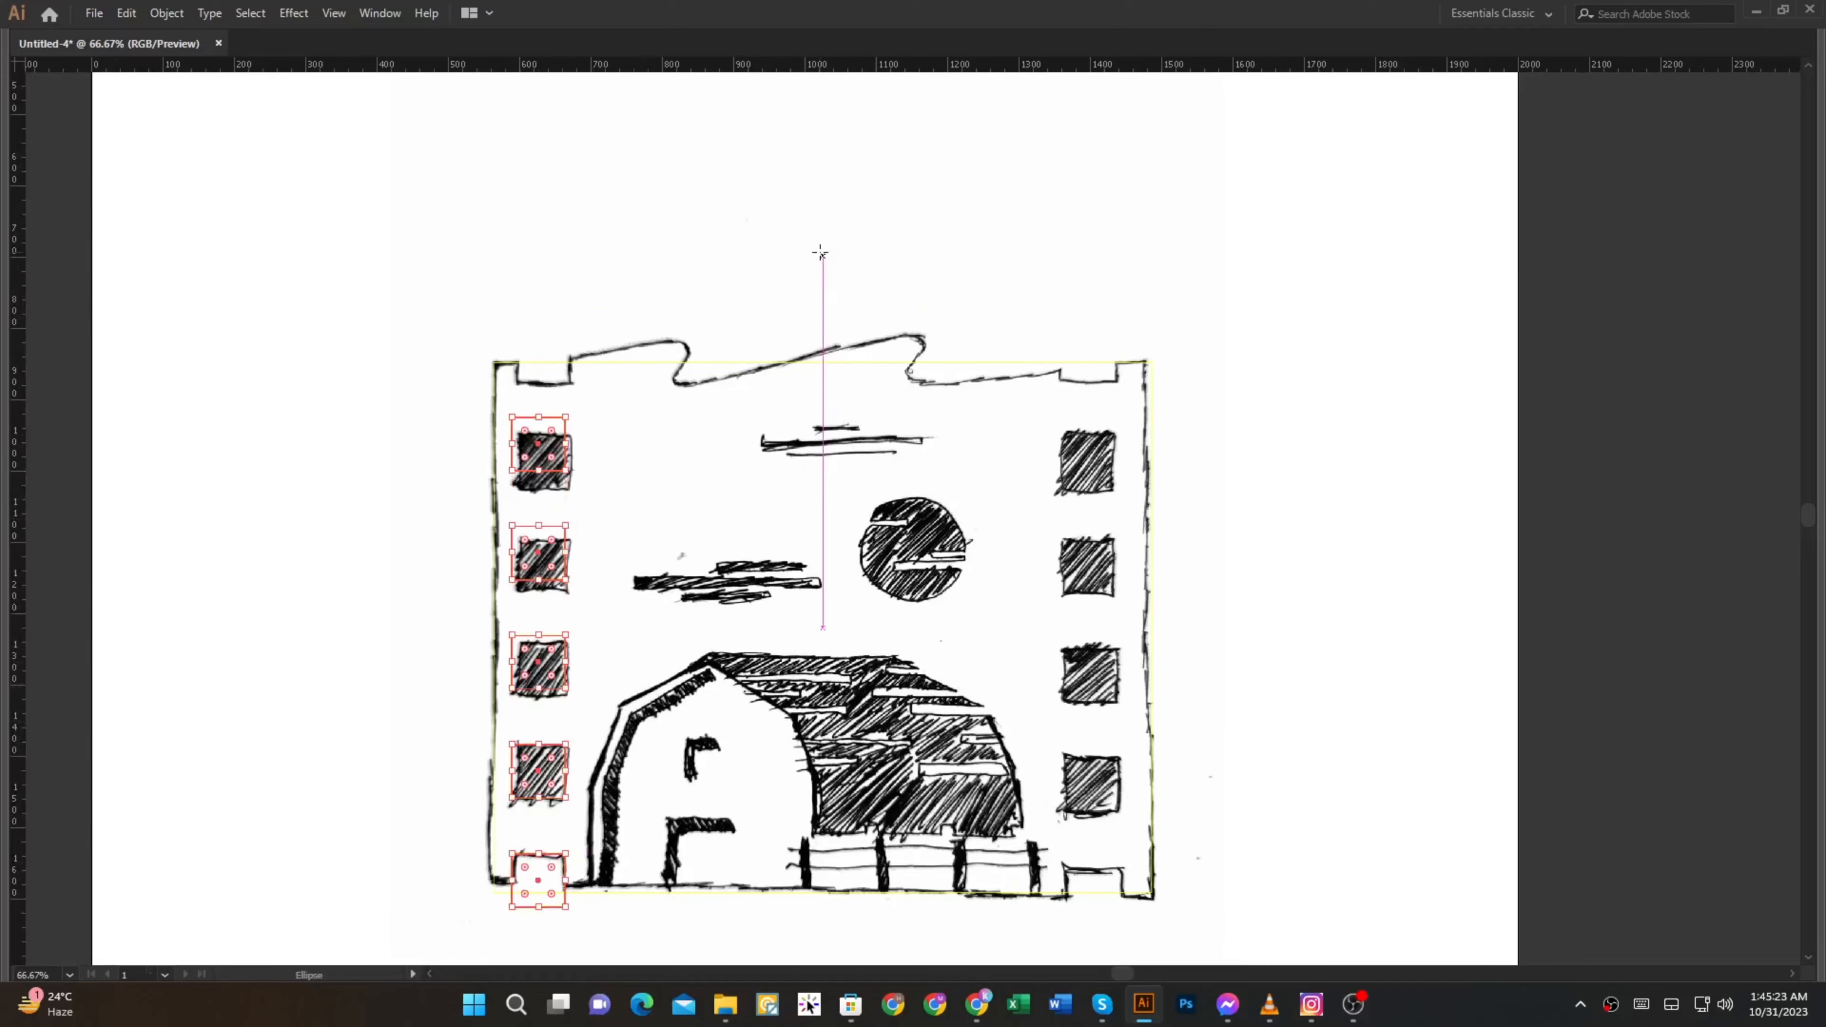
pyautogui.moveTo(823, 249); pyautogui.dragTo(882, 308)
pyautogui.press('v')
pyautogui.keyDown('shift'); pyautogui.click(902, 362); pyautogui.keyUp('shift')
pyautogui.press('Tab')
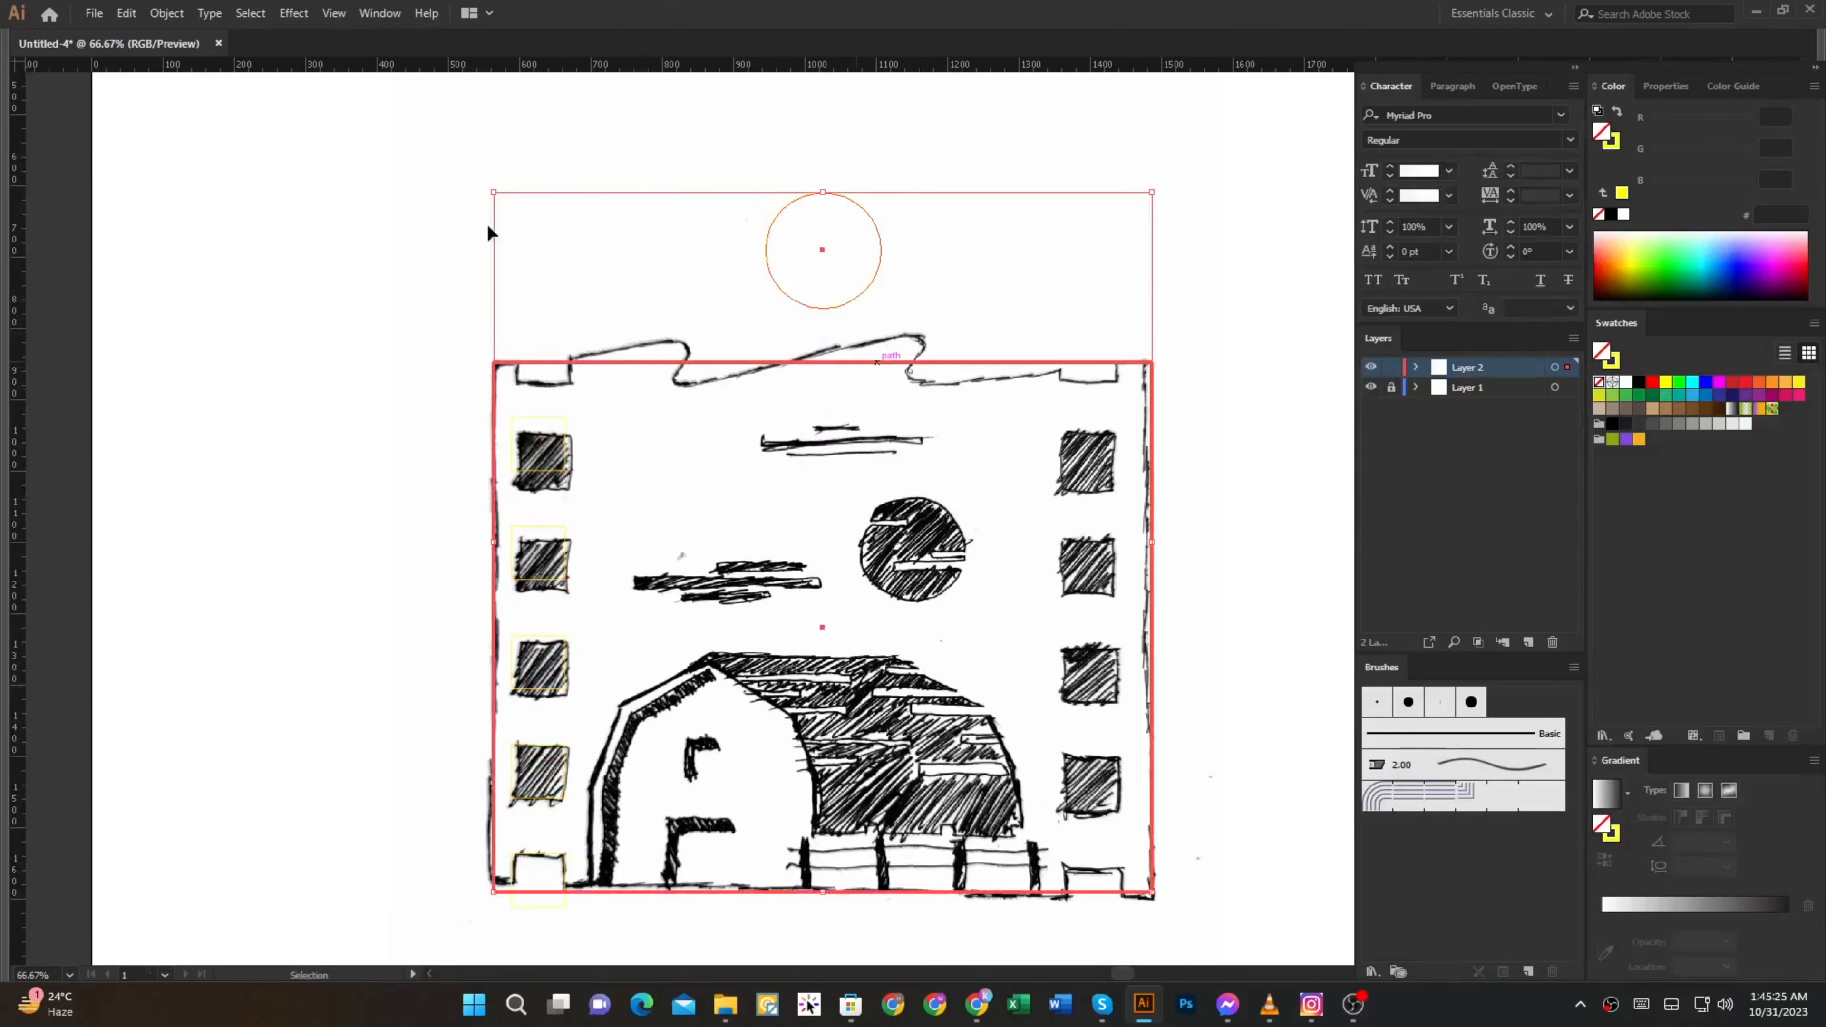
pyautogui.click(128, 142)
pyautogui.press('Tab')
# Reflect a copy of the five left-hand squares across the circle's centre to the frame's right side
pyautogui.click(708, 497)
pyautogui.moveTo(611, 407); pyautogui.dragTo(541, 900)
pyautogui.moveTo(618, 919); pyautogui.dragTo(614, 849)
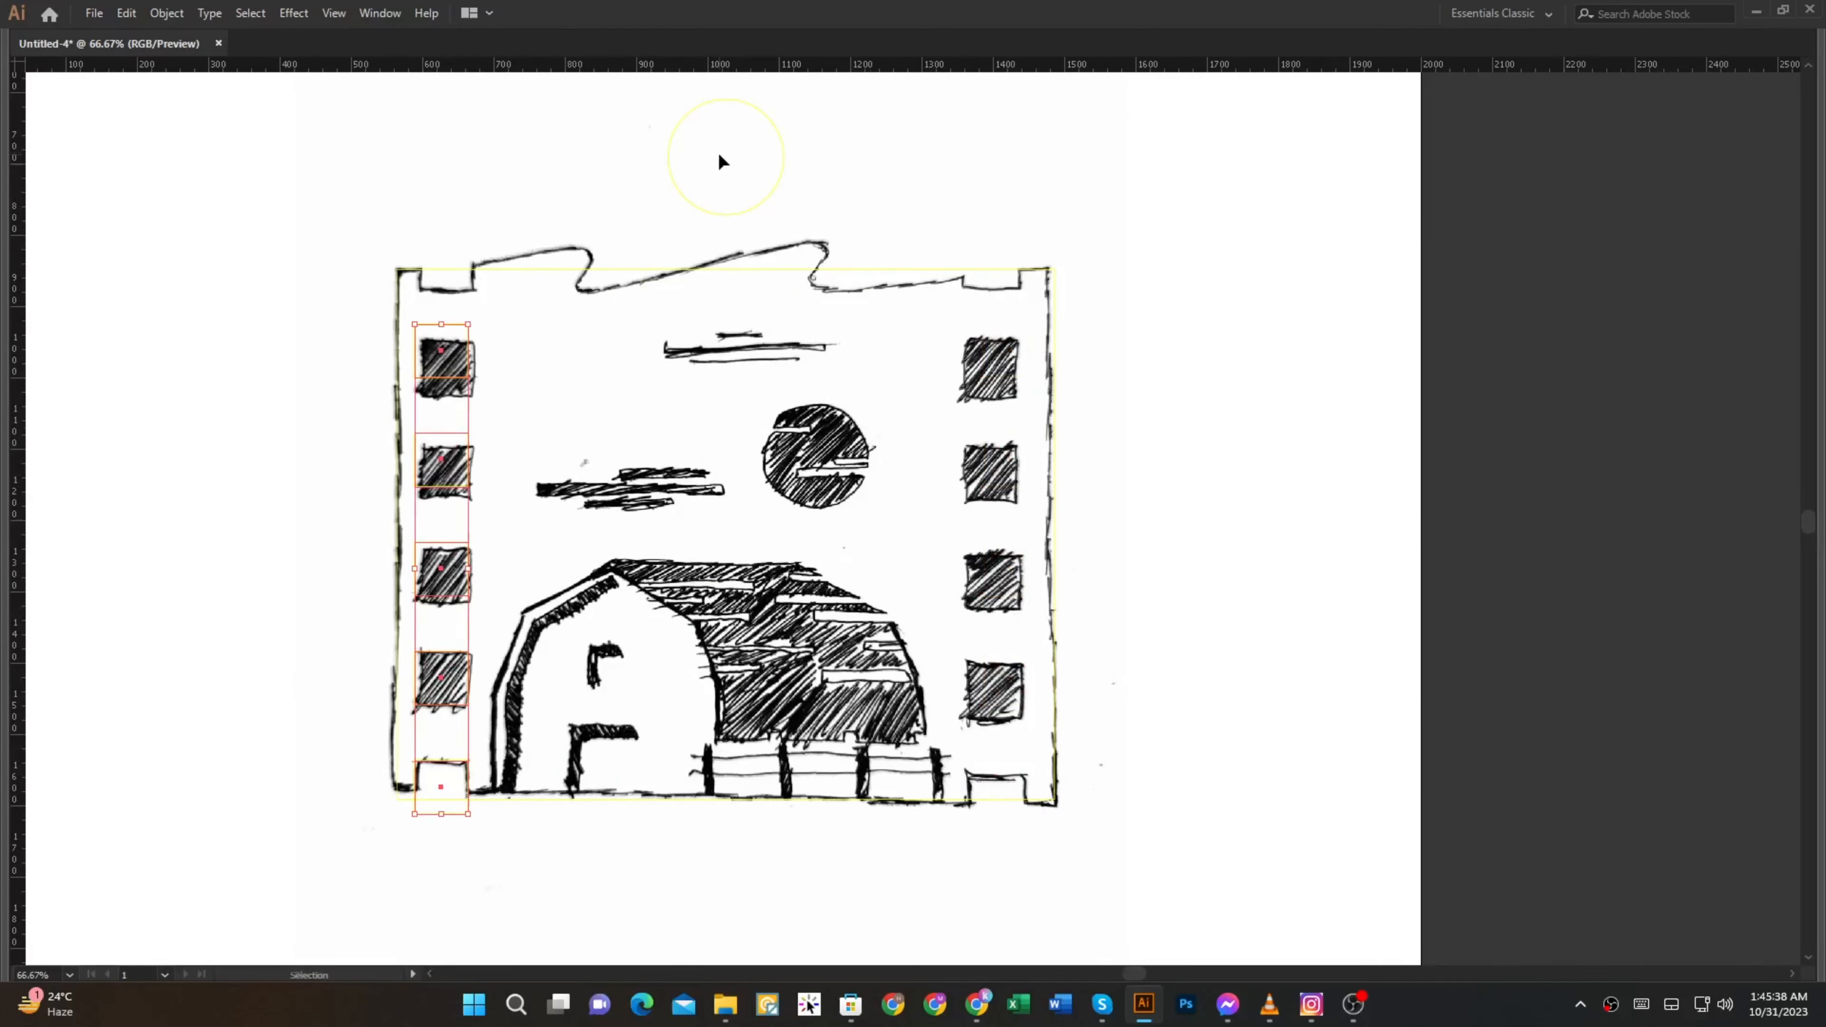
pyautogui.click(726, 156)
pyautogui.moveTo(668, 223); pyautogui.dragTo(780, 290)
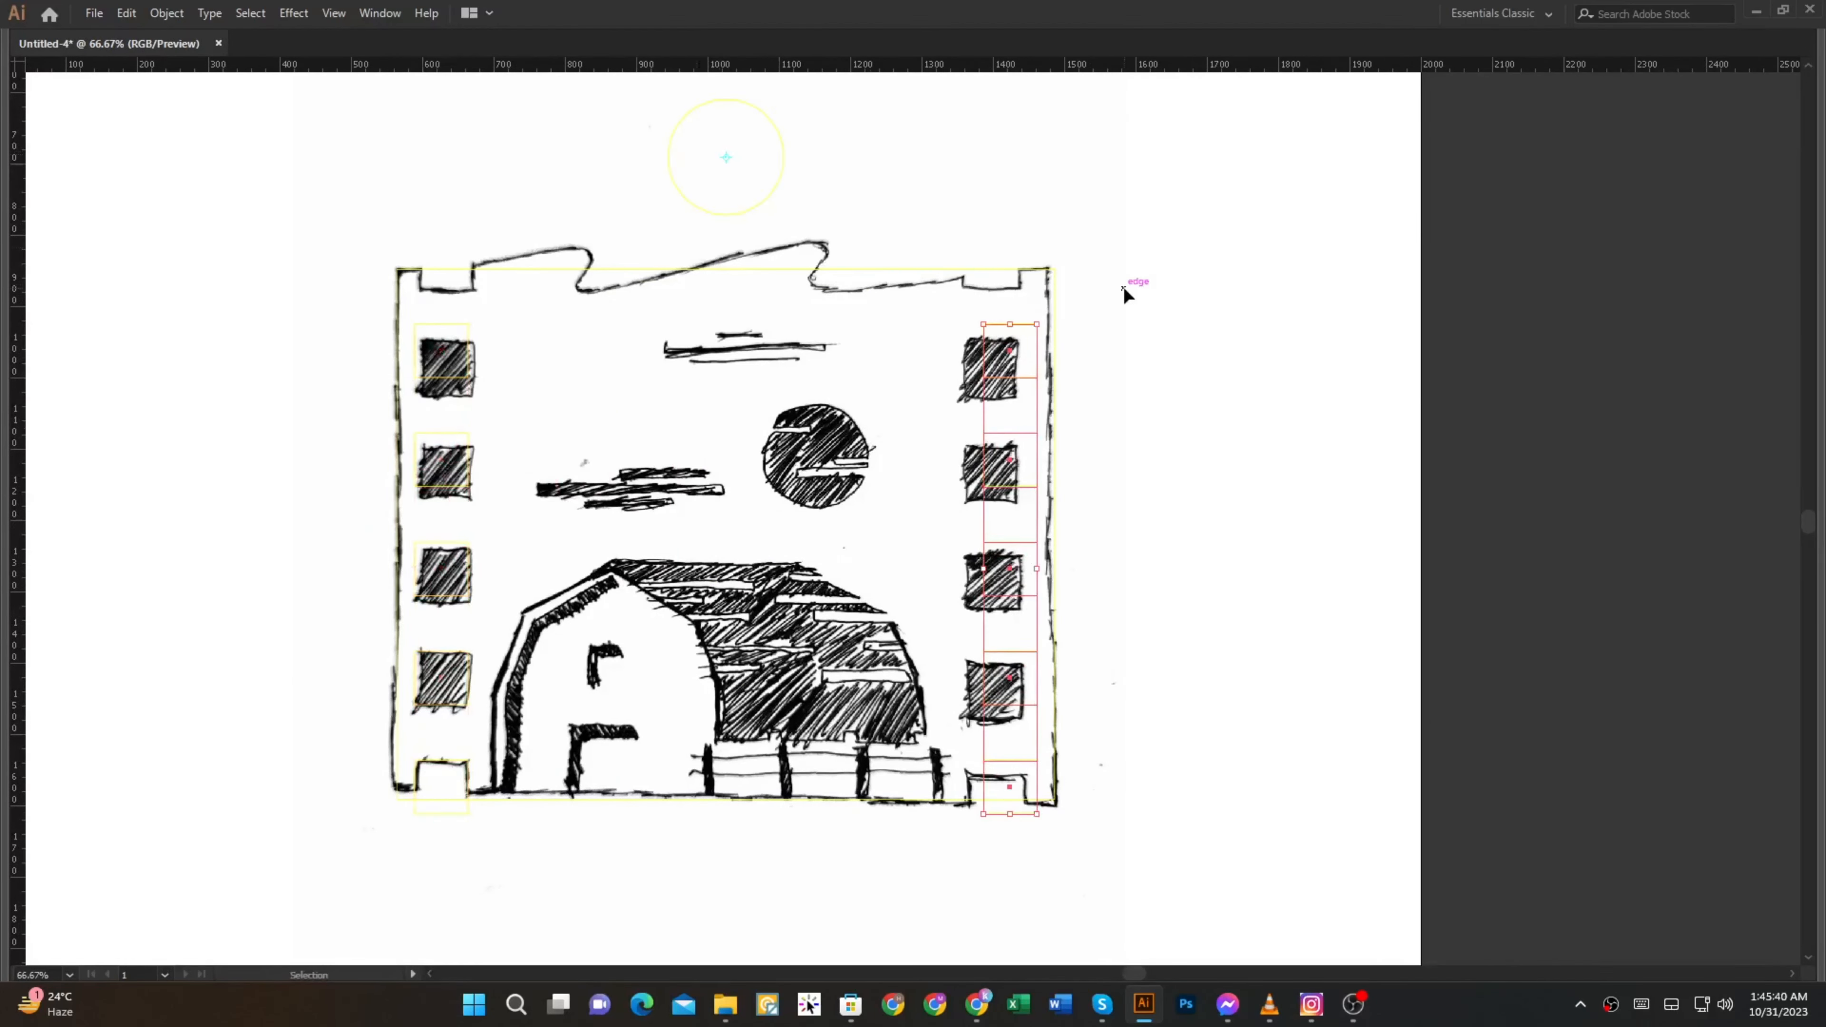
pyautogui.keyDown('ctrl'); pyautogui.click(1123, 289); pyautogui.keyUp('ctrl')
# Select all the shapes and cut the two bottom notches out of the frame with the Shape Builder
pyautogui.scroll(-1, 1071, 318)
pyautogui.moveTo(1073, 318); pyautogui.dragTo(1096, 341)
pyautogui.scroll(3, 718, 394)
pyautogui.scroll(-2, 697, 398)
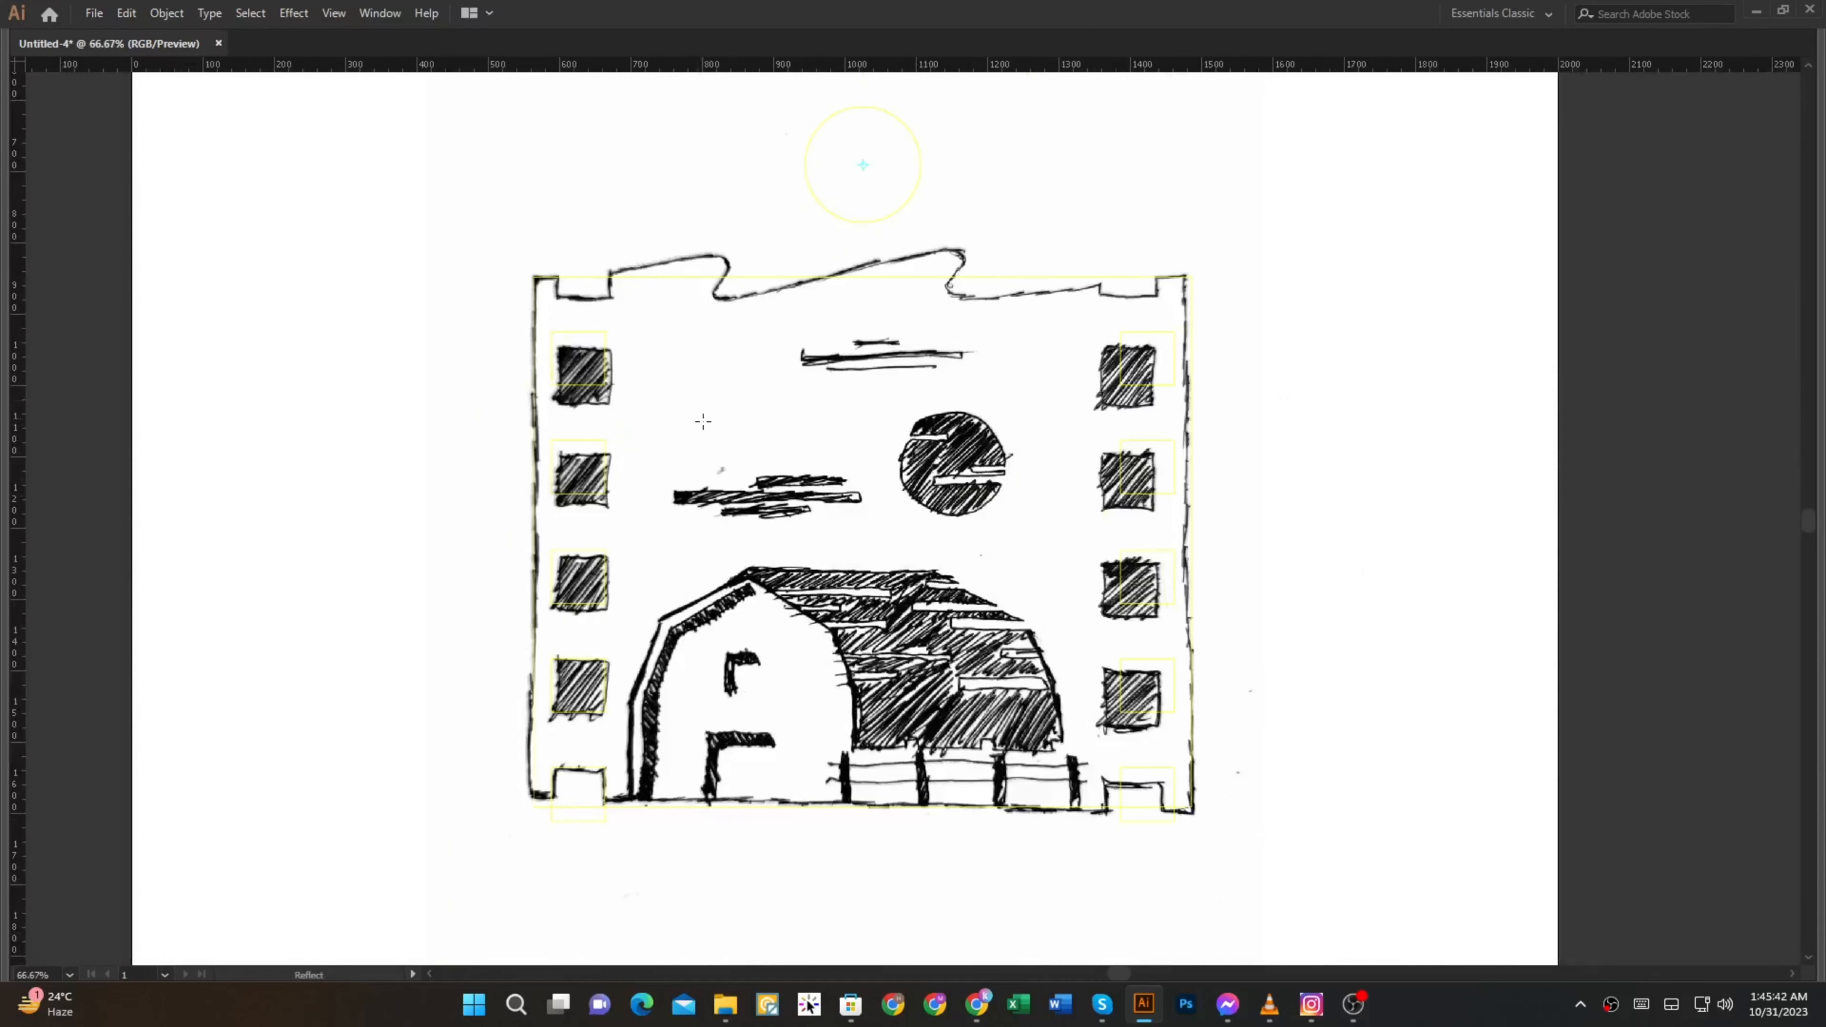
pyautogui.moveTo(701, 434); pyautogui.dragTo(750, 440)
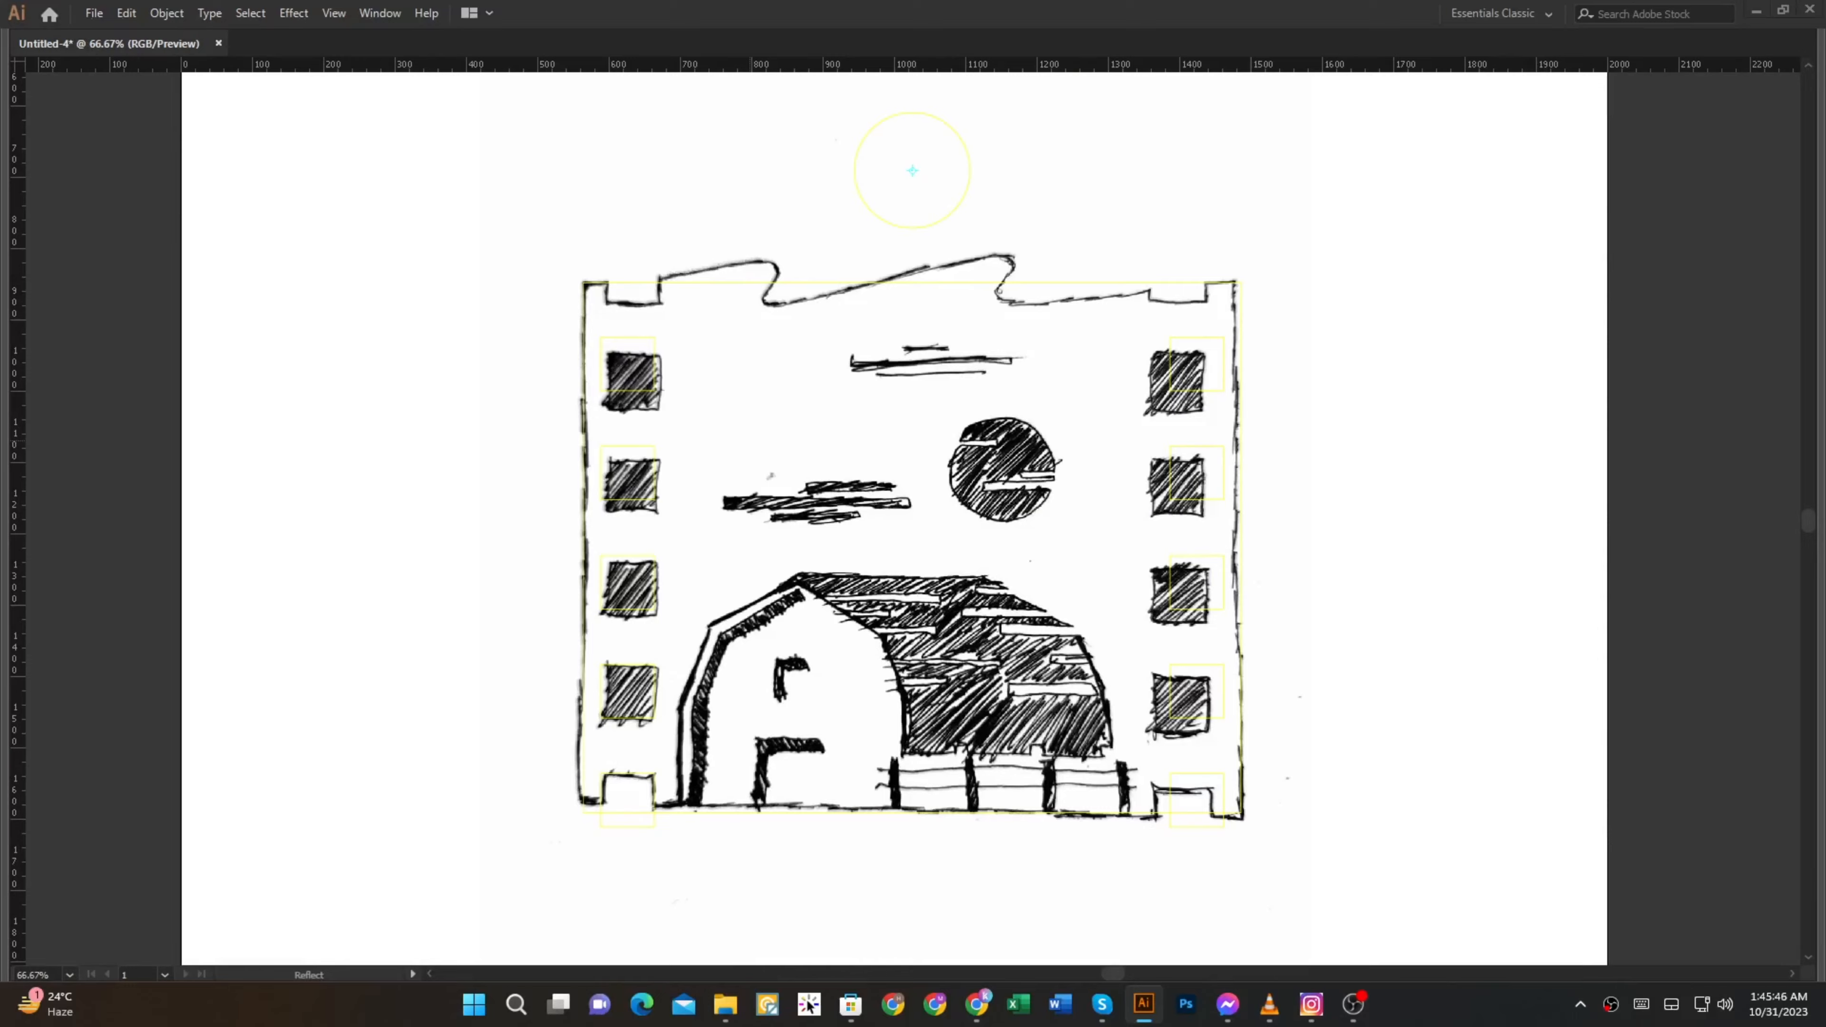
pyautogui.moveTo(716, 585); pyautogui.dragTo(752, 573)
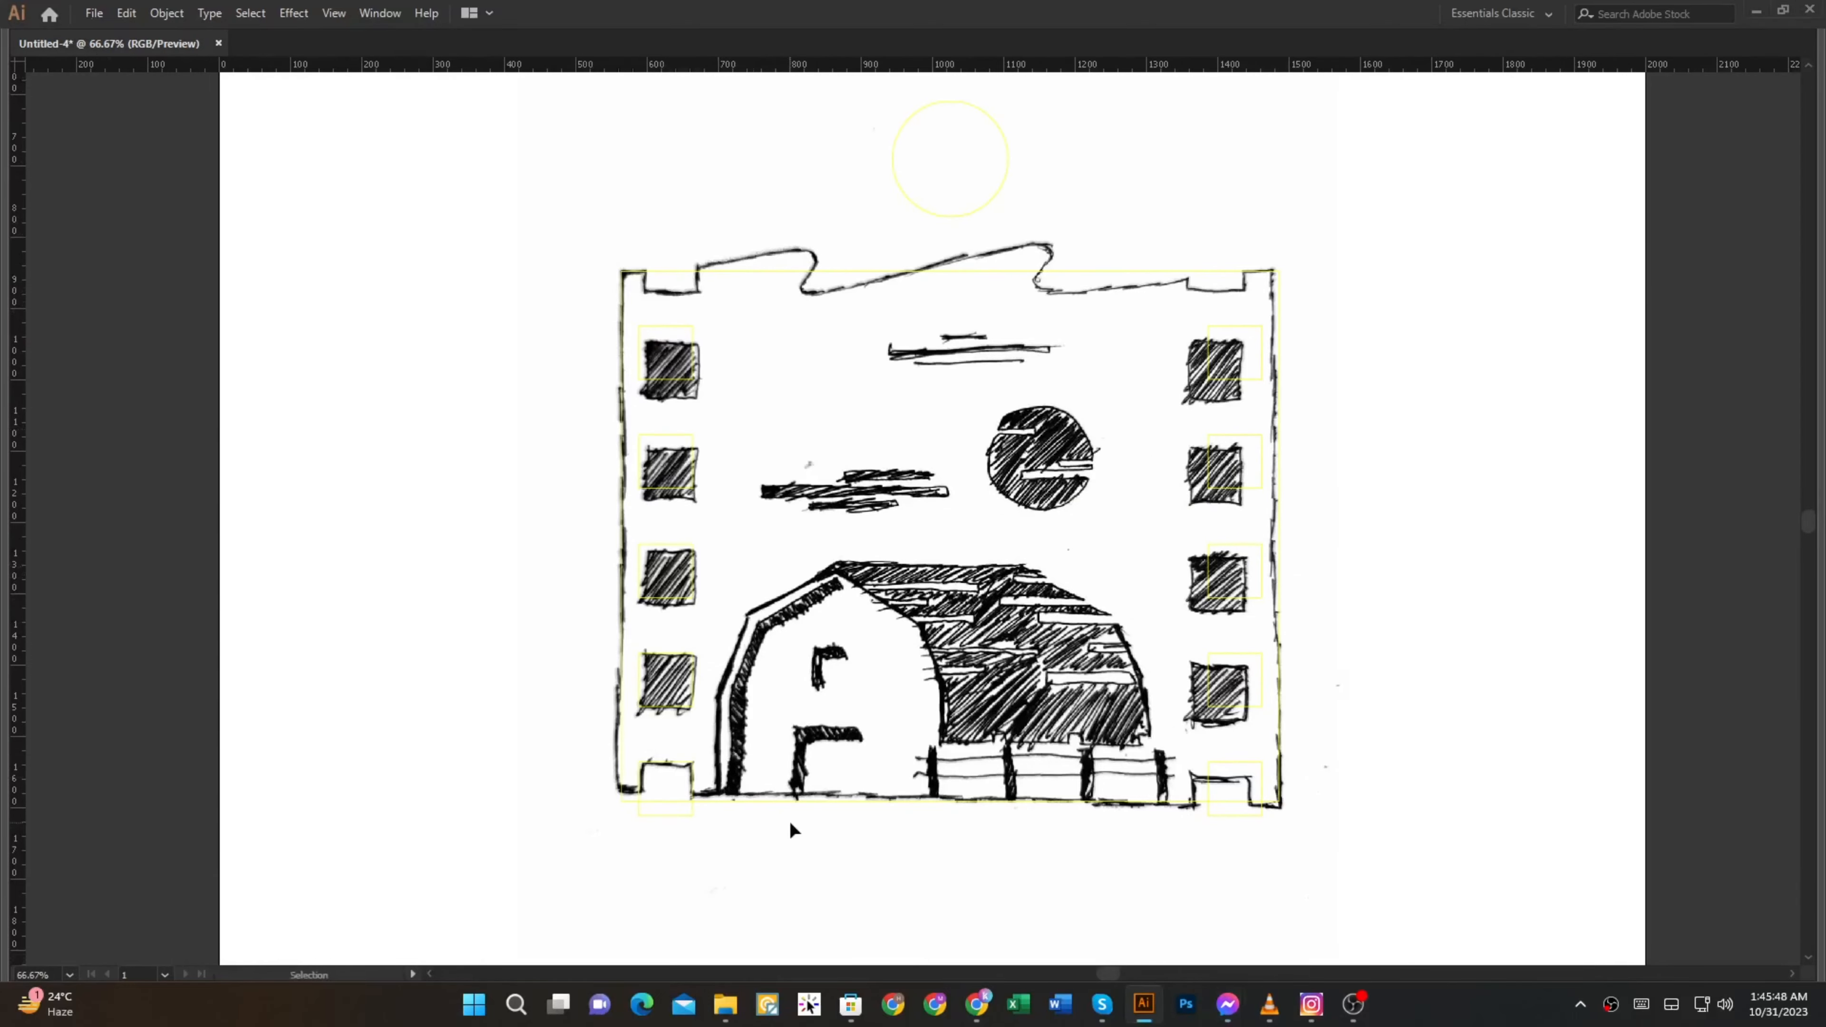
pyautogui.hotkey('ctrl', 'a')
pyautogui.hotkey('shift', 'm')
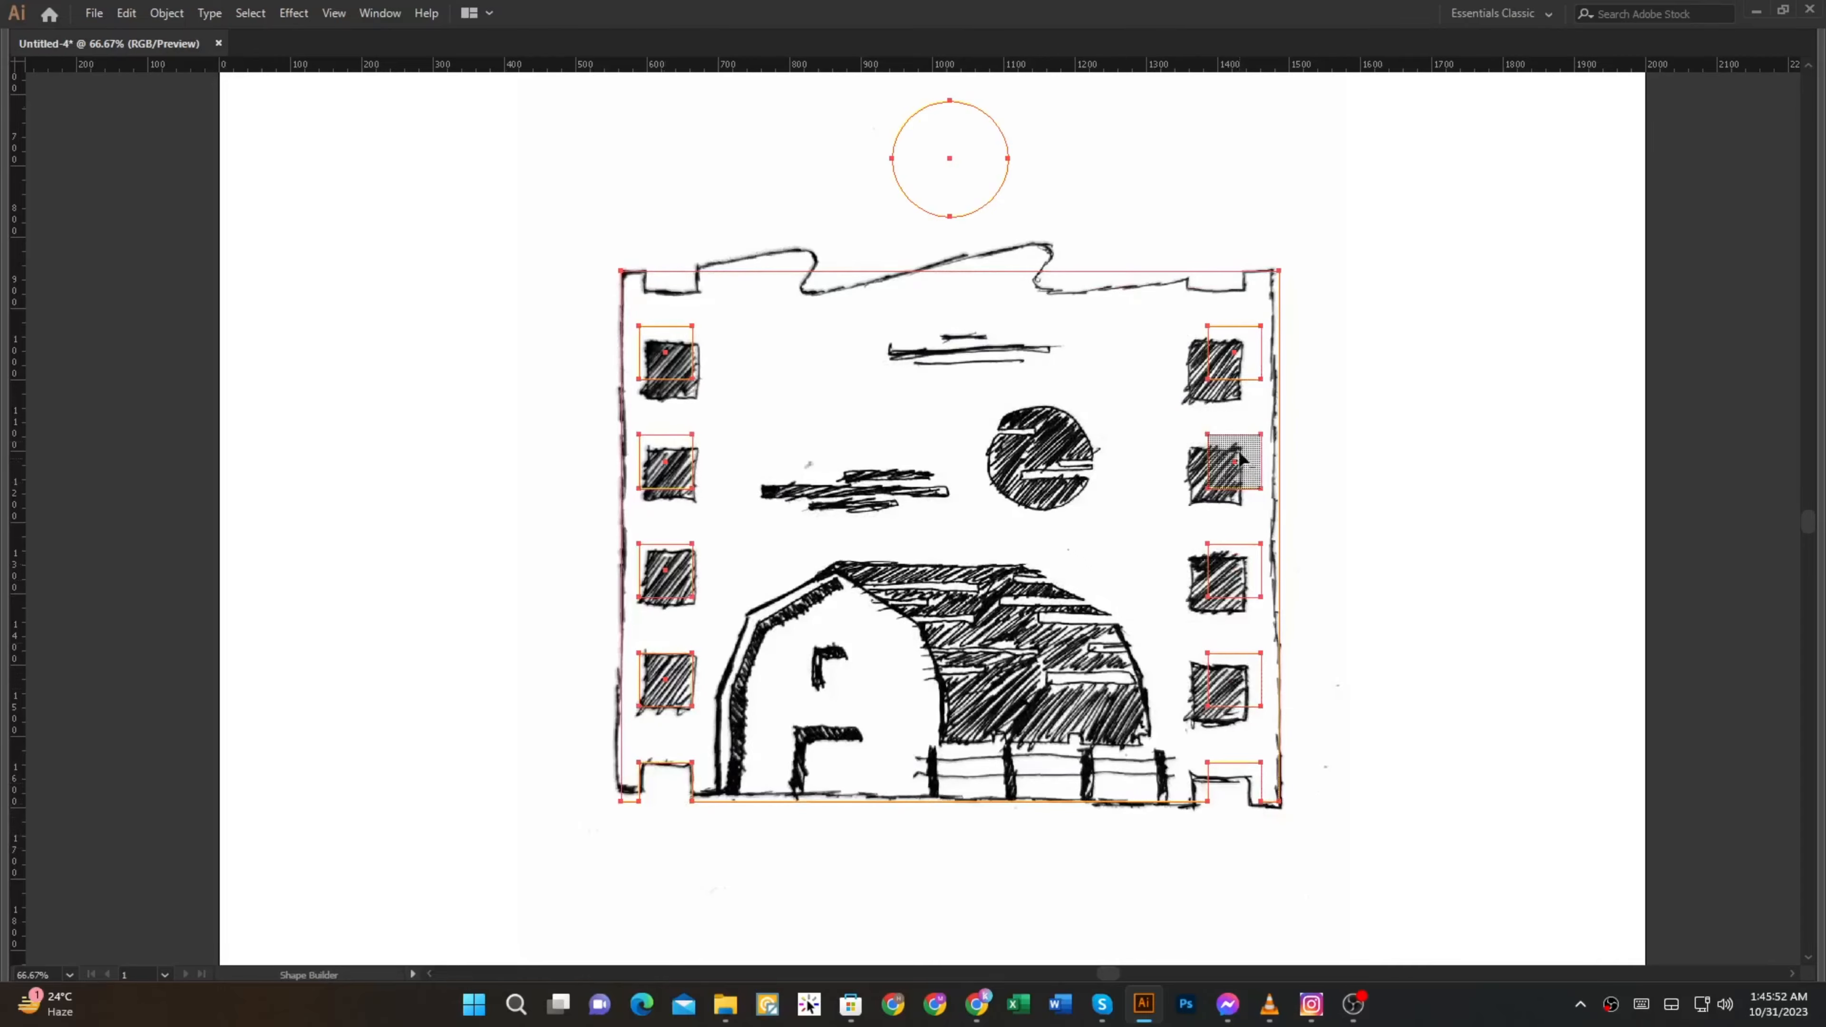
# Try to cut the left column's window squares out of the frame with the Shape Builder
pyautogui.keyDown('alt'); pyautogui.click(679, 360); pyautogui.keyUp('alt')
pyautogui.keyDown('alt'); pyautogui.click(653, 483); pyautogui.keyUp('alt')
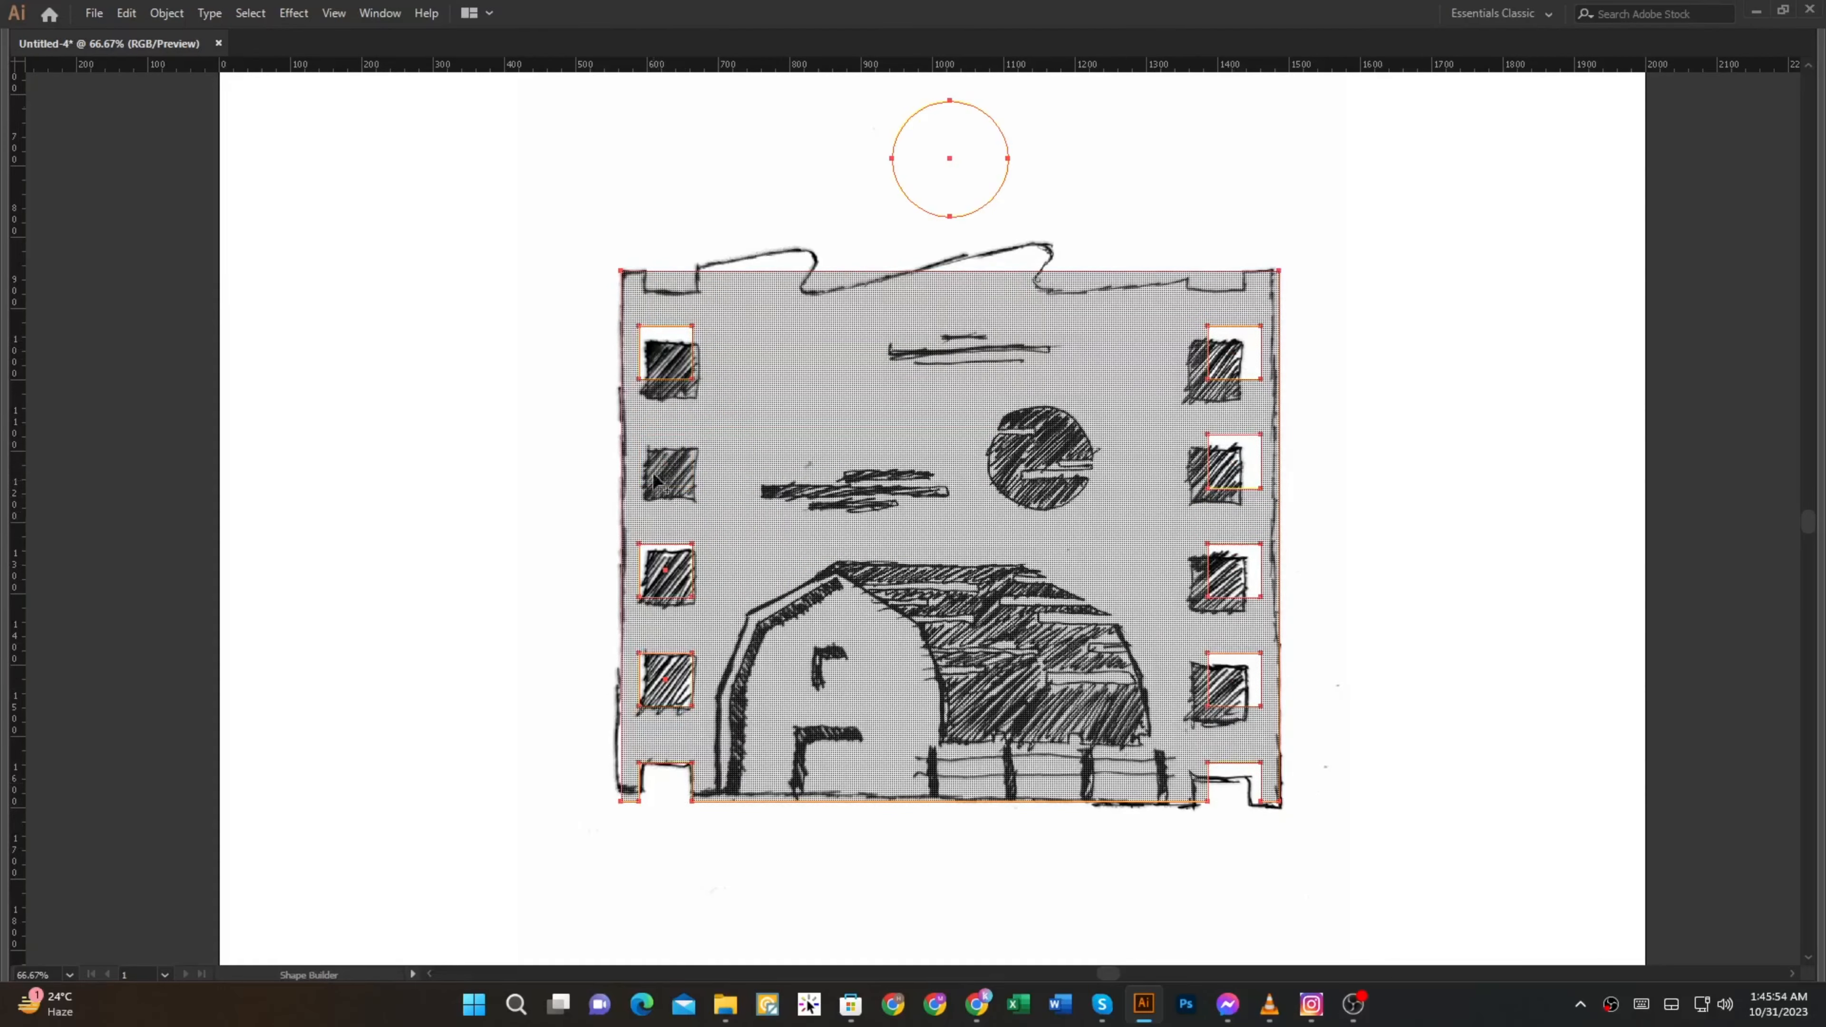
pyautogui.hotkey('ctrl', 'z')
pyautogui.keyDown('alt'); pyautogui.click(657, 472); pyautogui.keyUp('alt')
pyautogui.keyDown('alt'); pyautogui.click(671, 579); pyautogui.keyUp('alt')
pyautogui.keyDown('alt'); pyautogui.click(678, 673); pyautogui.keyUp('alt')
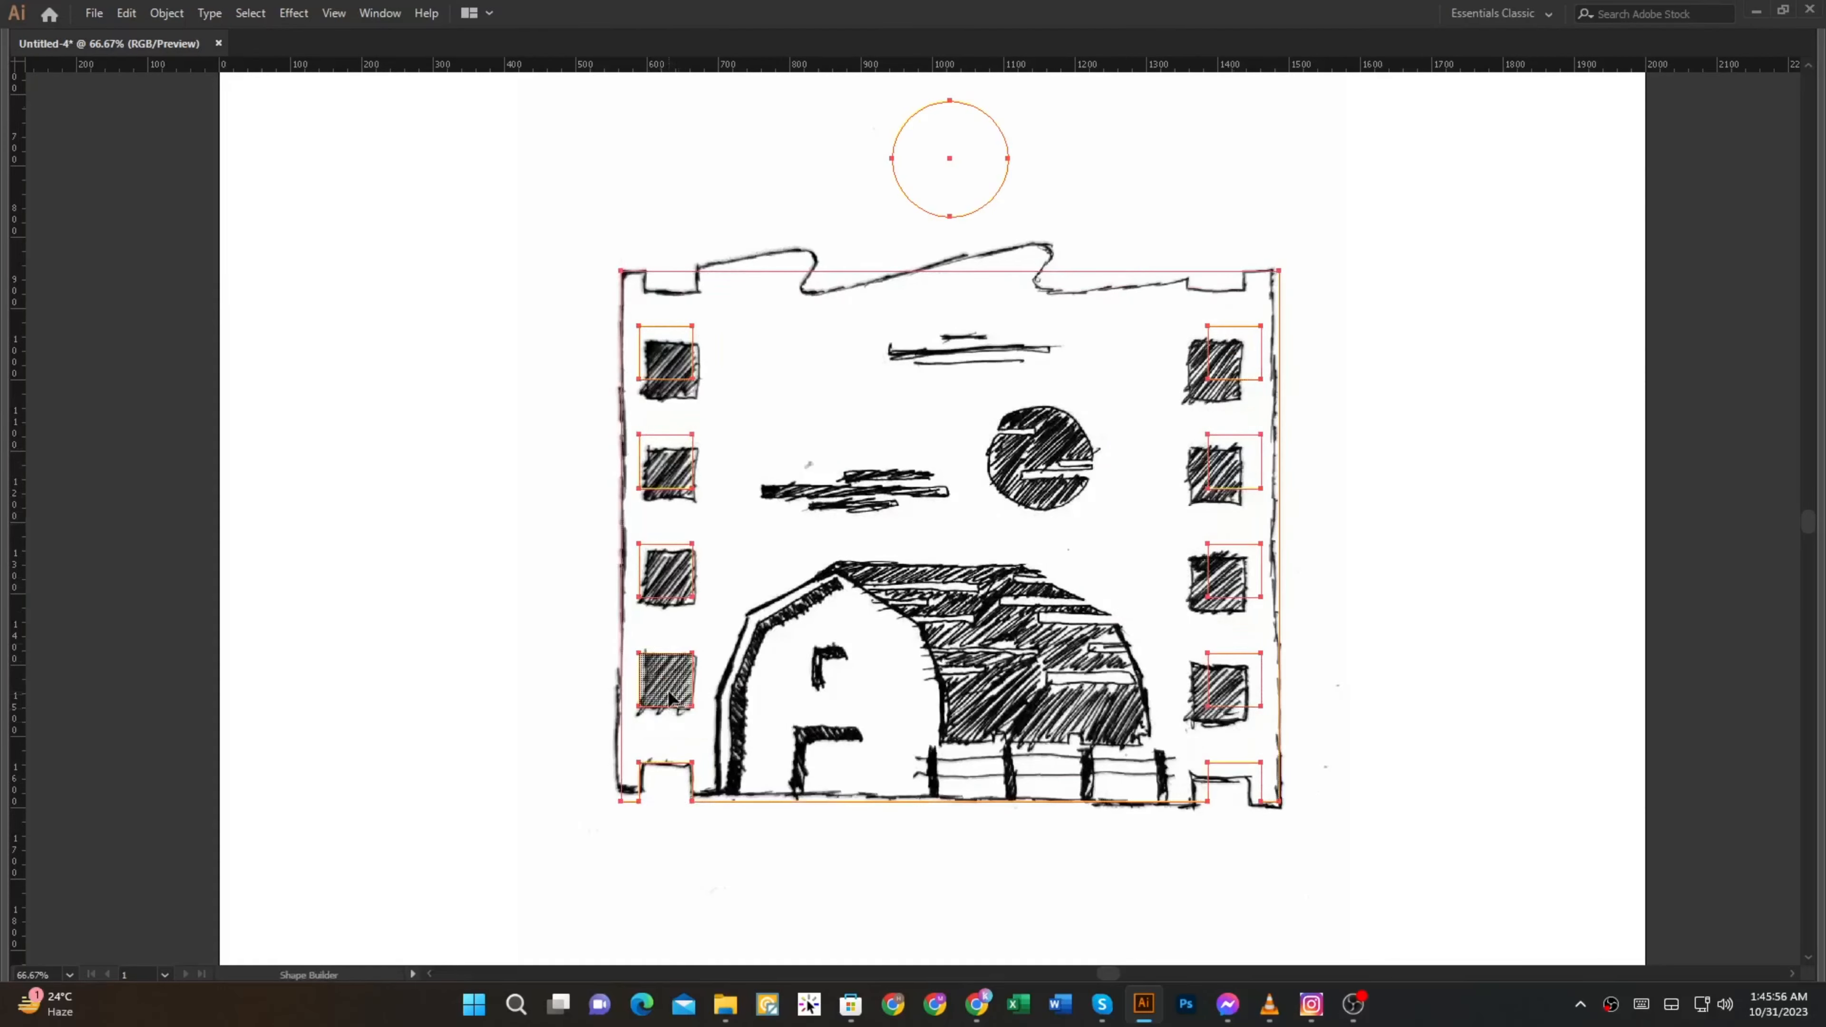
# Give the top-left window square a solid yellow fill
pyautogui.hotkey('ctrl', '=')
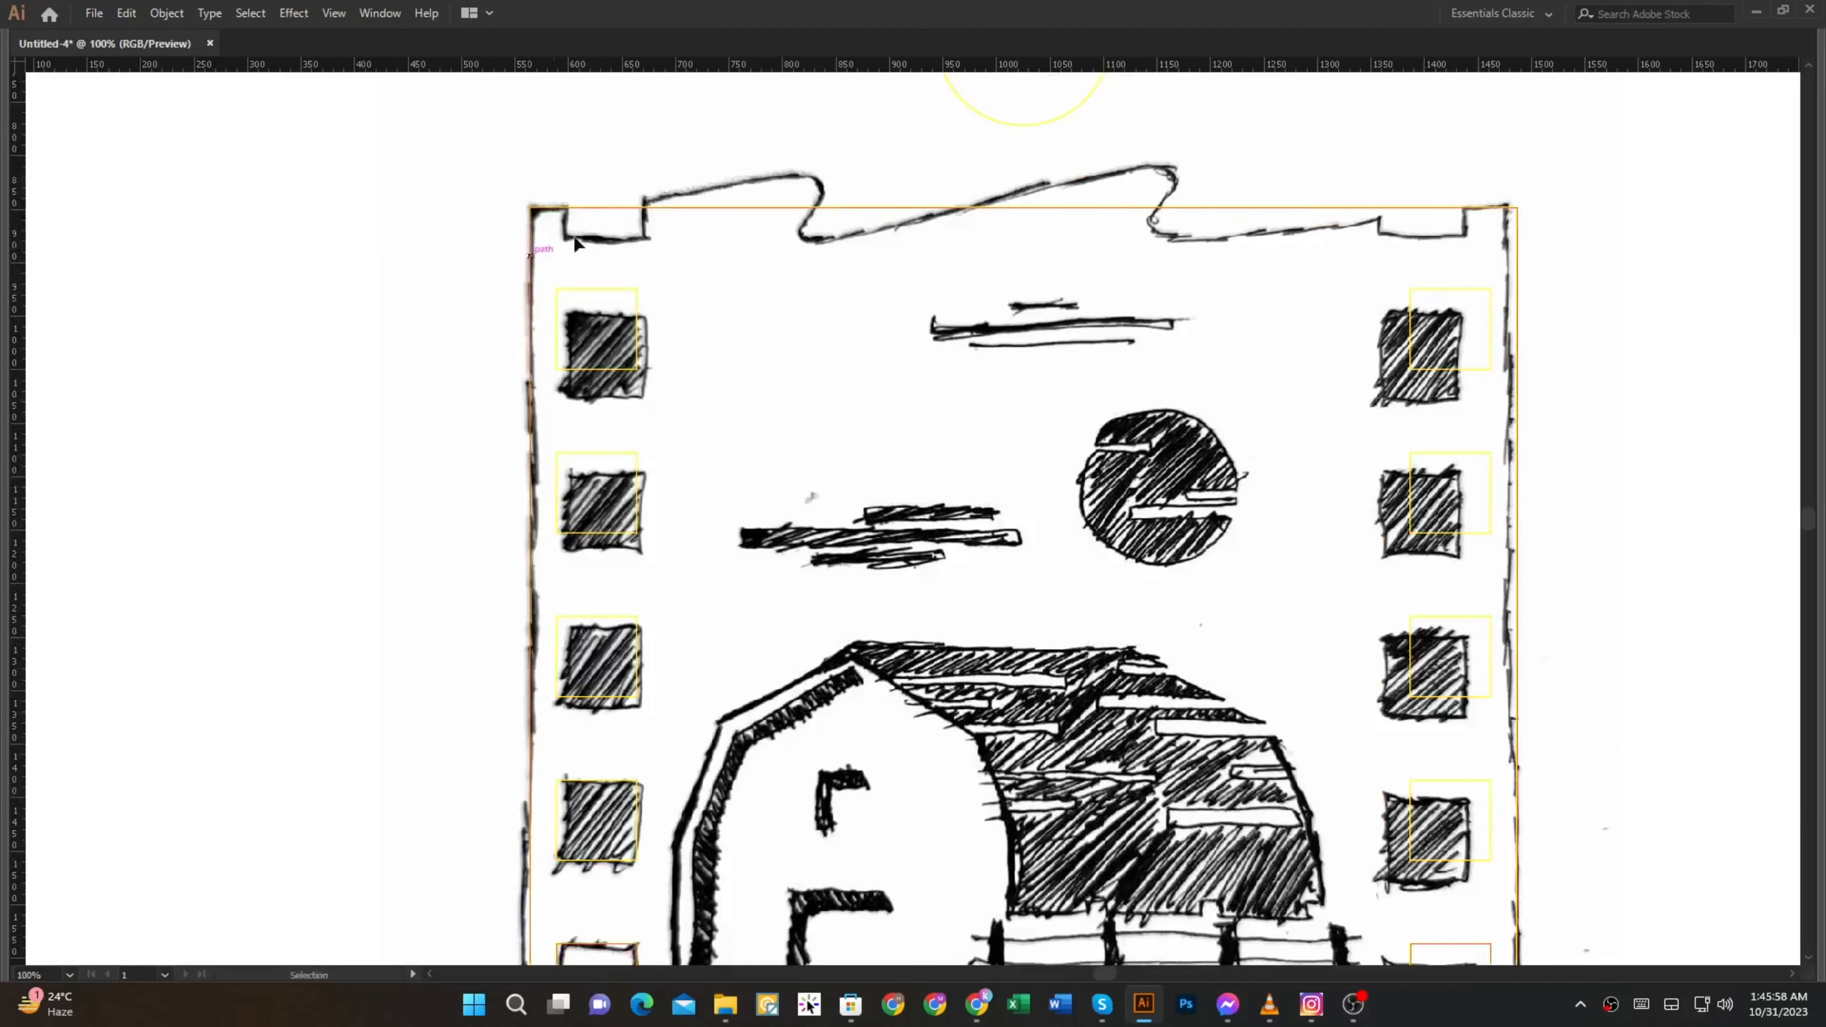
pyautogui.hotkey('ctrl', '=')
pyautogui.hotkey('ctrl', '=')
pyautogui.press('a')
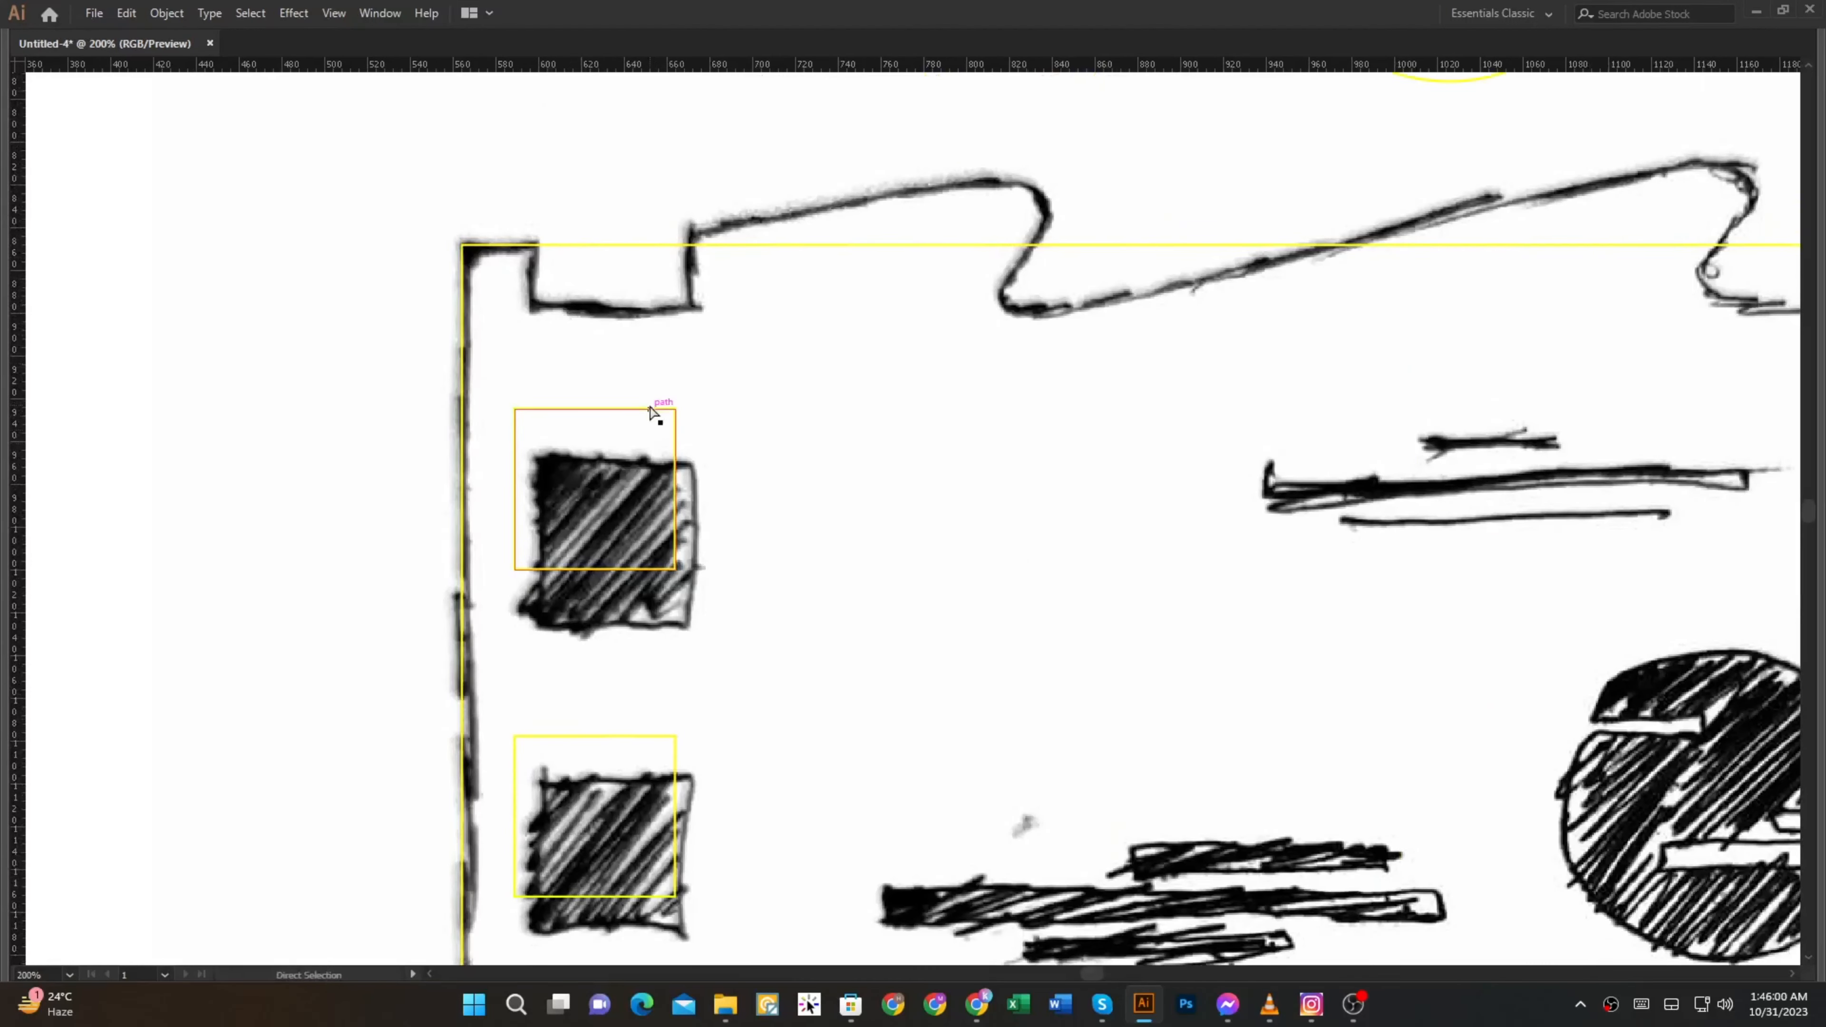
pyautogui.scroll(-2, 653, 412)
pyautogui.hotkey('shift', 'm')
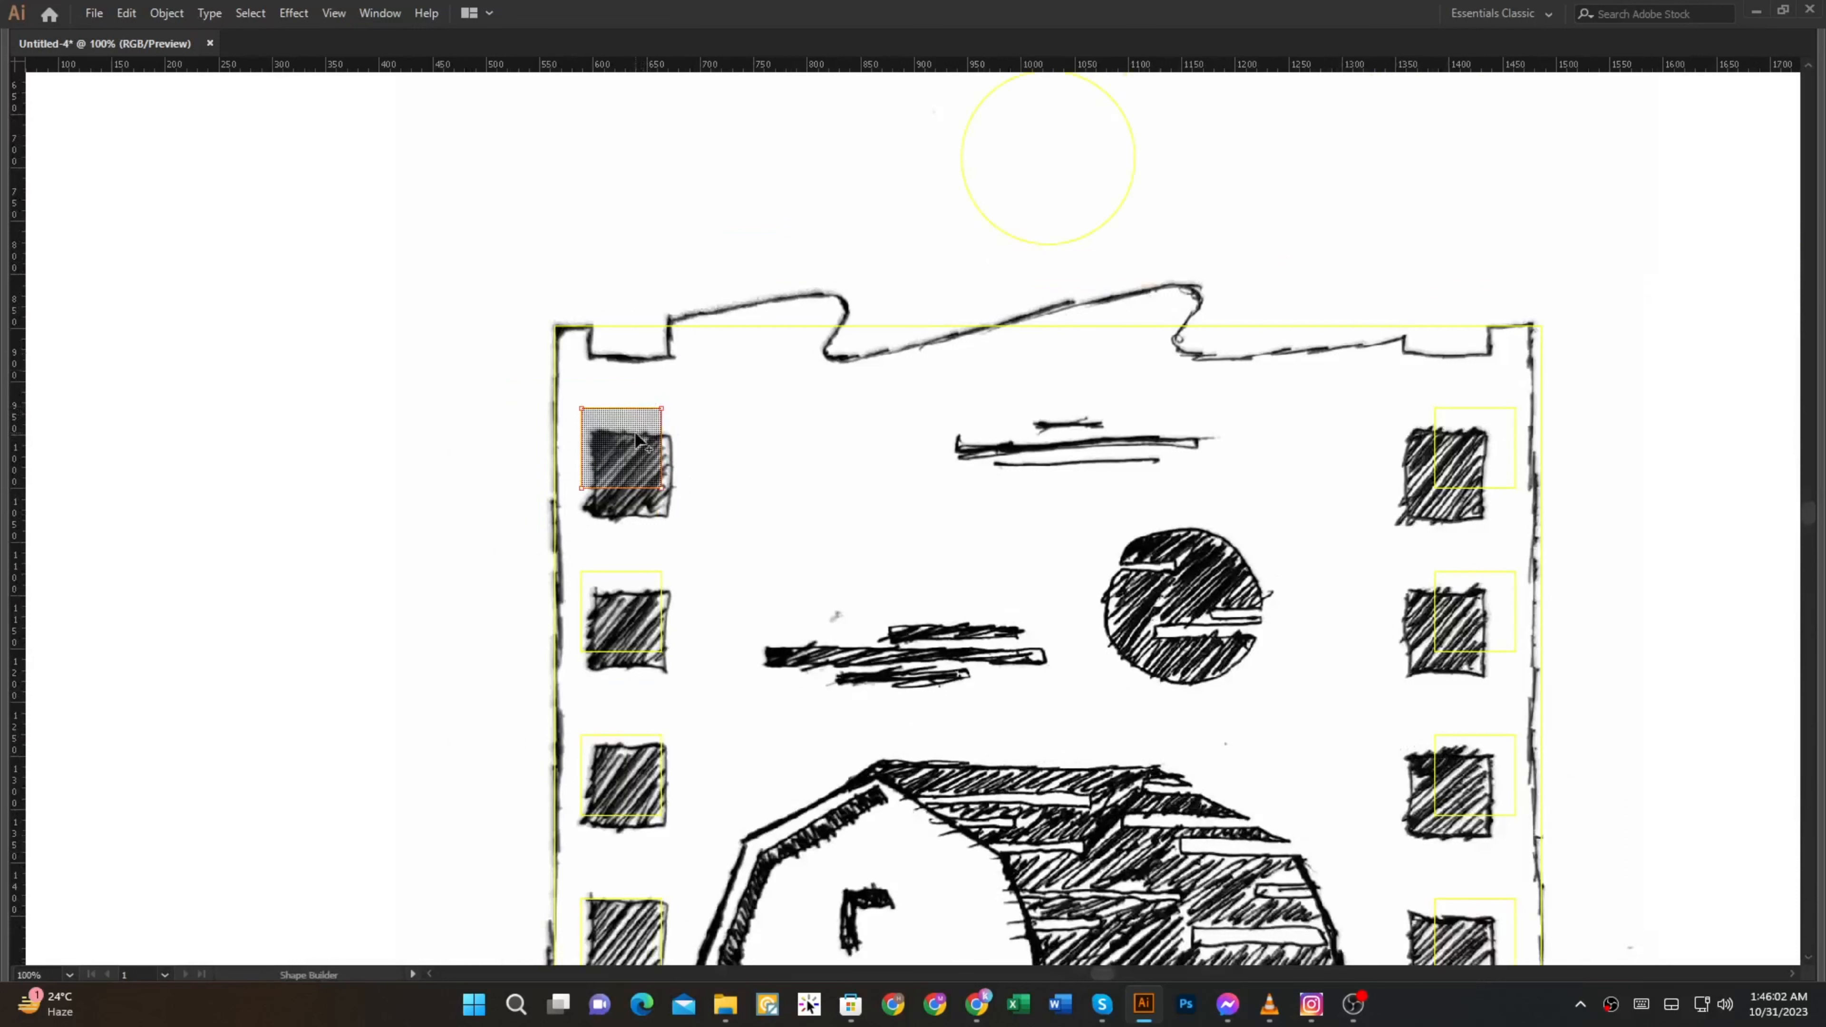
pyautogui.scroll(1, 641, 435)
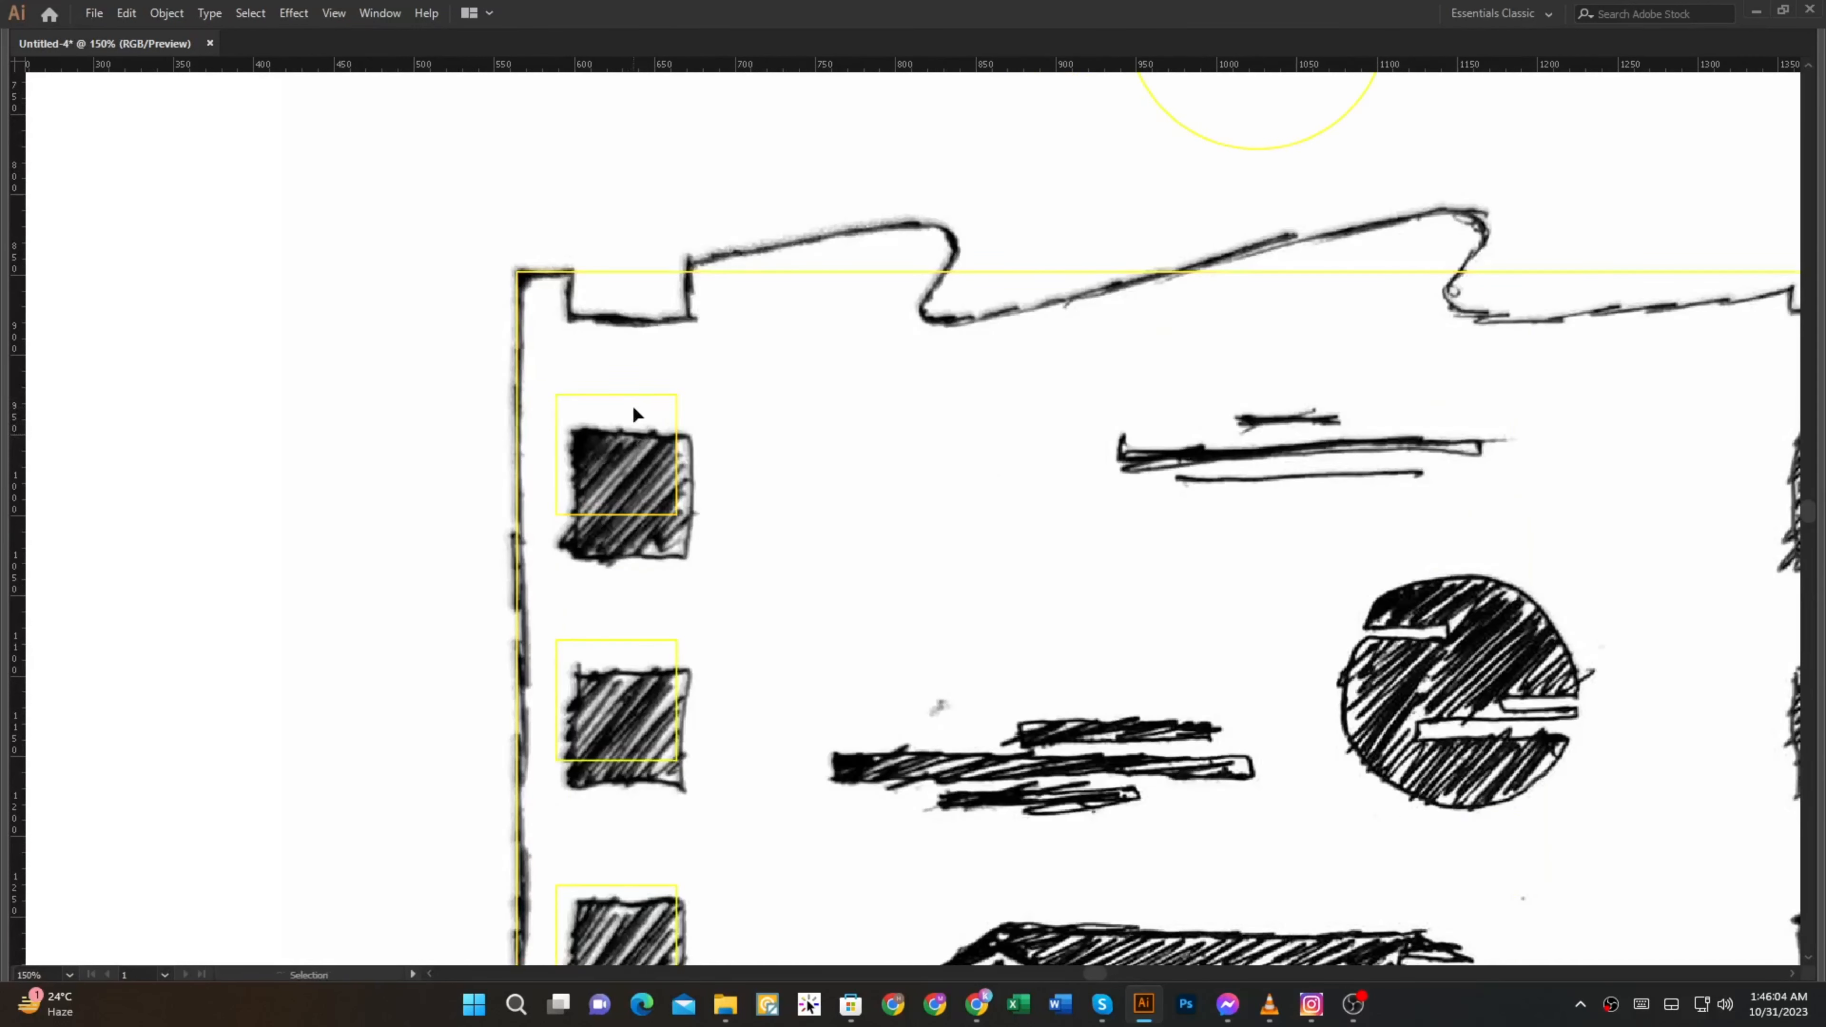
pyautogui.click(615, 439)
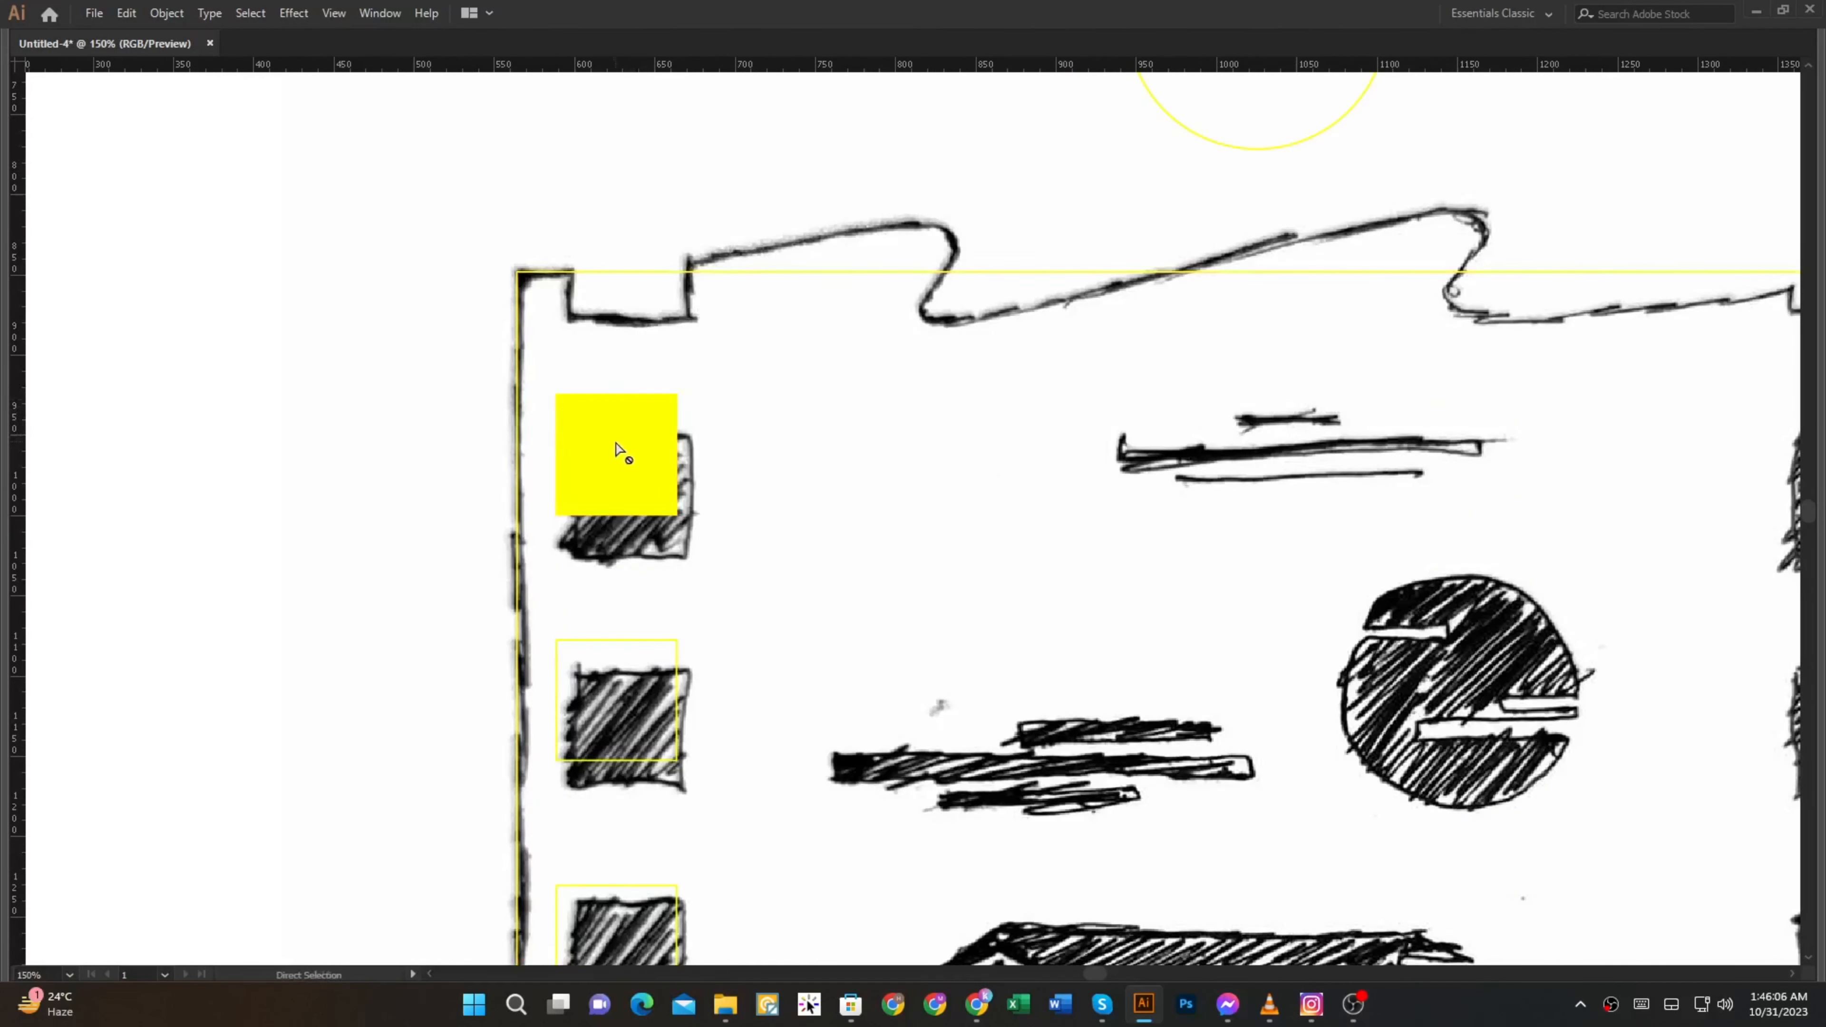
# Try to move the filled square onto the frame's top-left notch and mirror it to the right side
pyautogui.moveTo(618, 437); pyautogui.dragTo(621, 237)
pyautogui.scroll(-2, 741, 297)
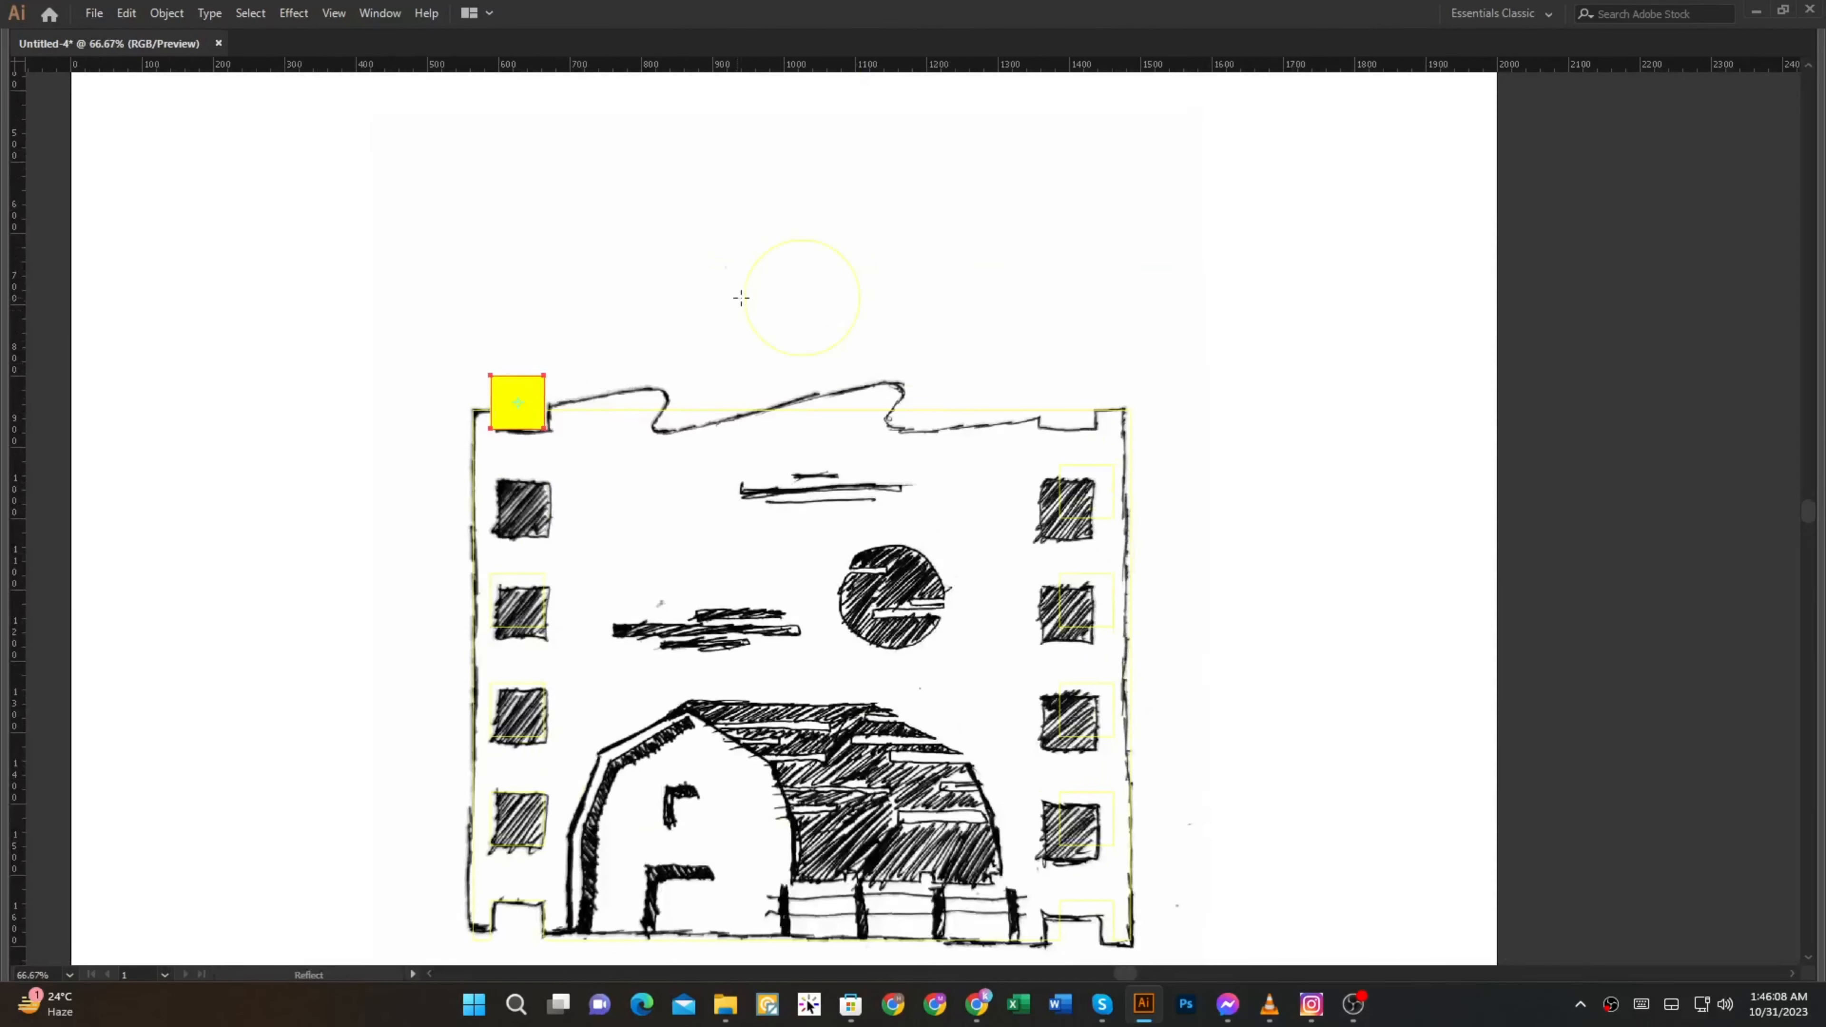
pyautogui.moveTo(729, 332); pyautogui.dragTo(900, 347)
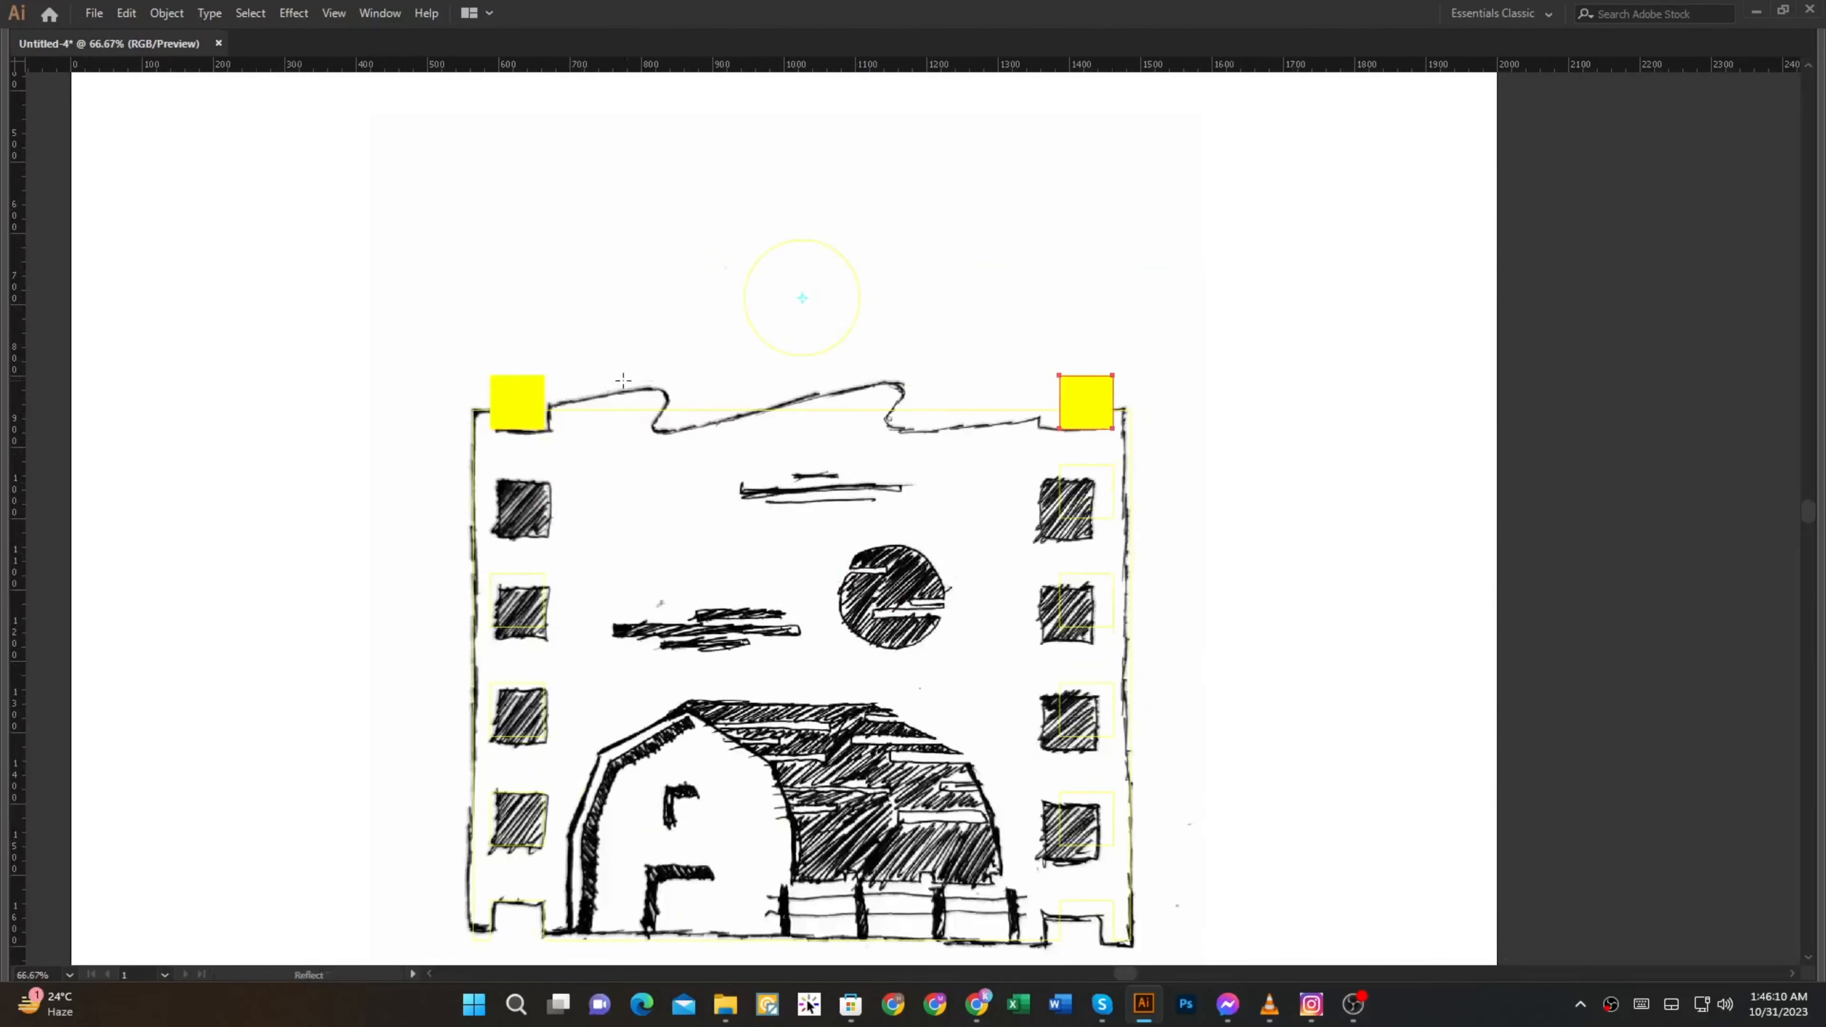
pyautogui.press('v')
pyautogui.hotkey('ctrl', 'z')
pyautogui.hotkey('ctrl', 'z')
# Copy the filled square onto the top-left notch and reflect a copy across the circle's centre to the top-right notch
pyautogui.scroll(2, 535, 448)
pyautogui.moveTo(526, 549); pyautogui.dragTo(529, 353)
pyautogui.scroll(-3, 529, 352)
pyautogui.press('o')
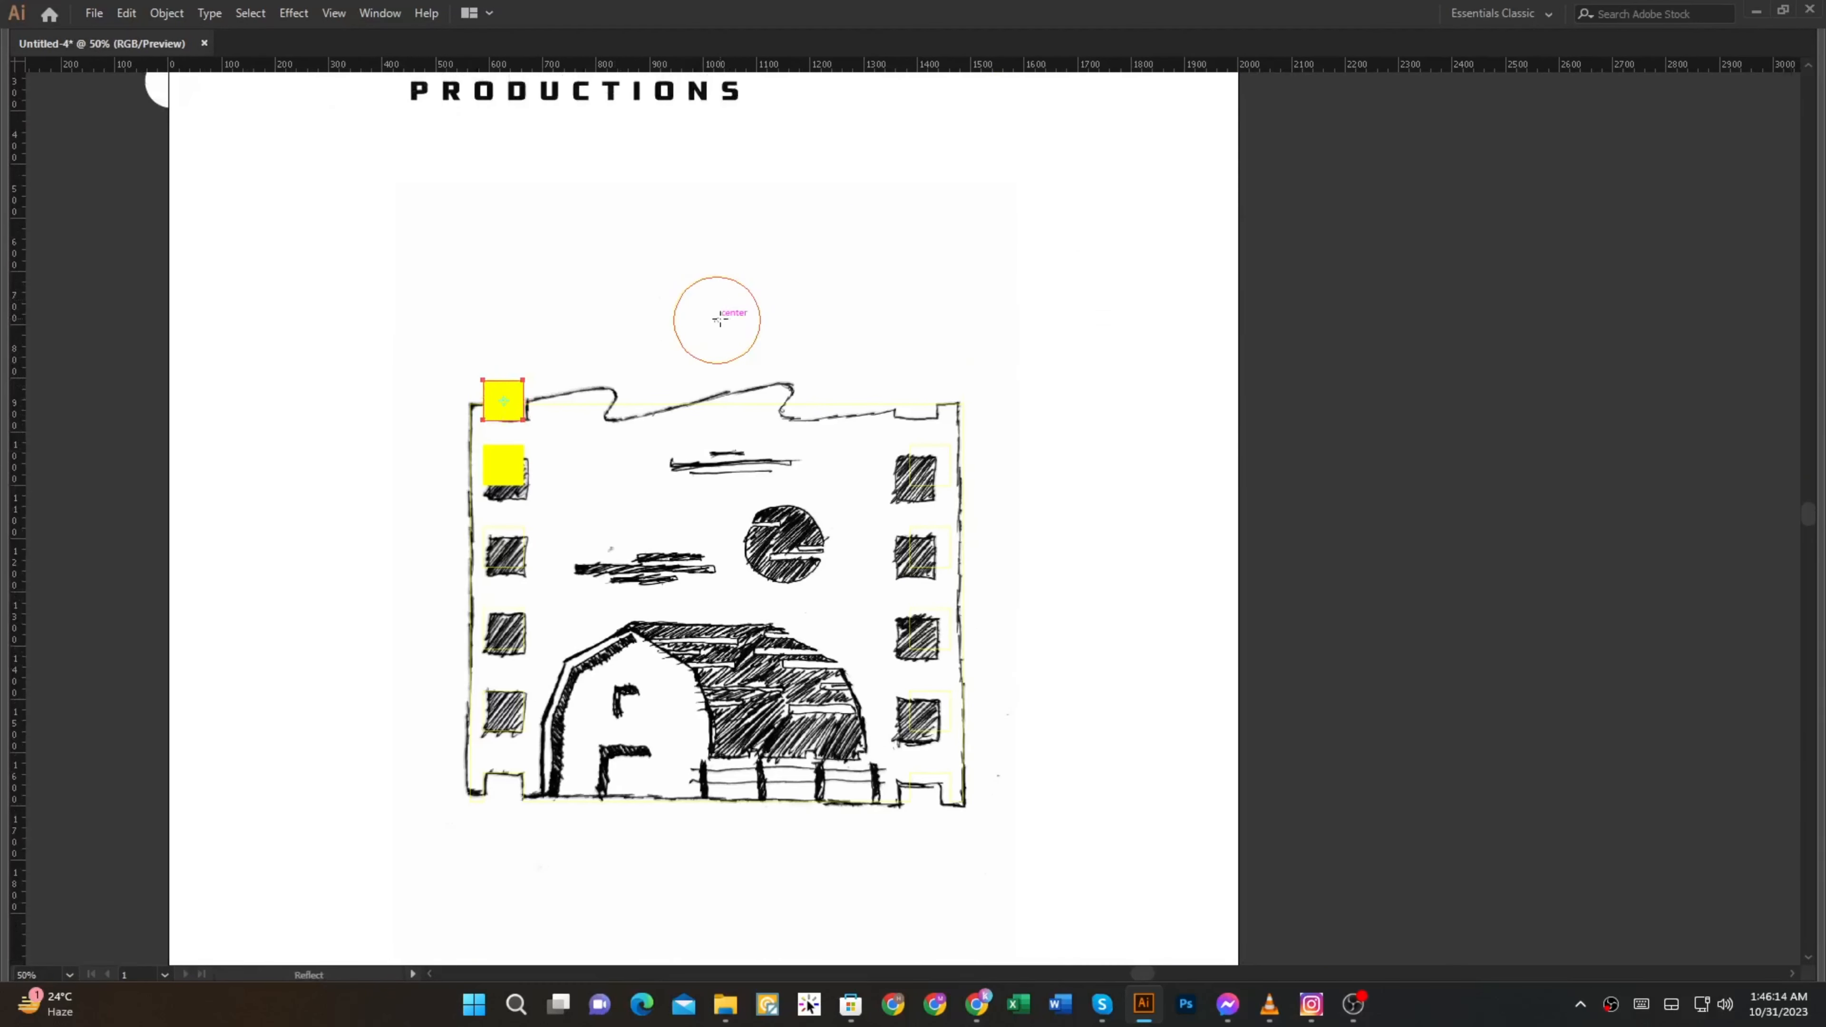
pyautogui.moveTo(695, 349); pyautogui.dragTo(717, 359)
pyautogui.press('v')
# Remove the filled window square and cut both top notches out of the frame with the Shape Builder
pyautogui.moveTo(414, 351); pyautogui.dragTo(1061, 386)
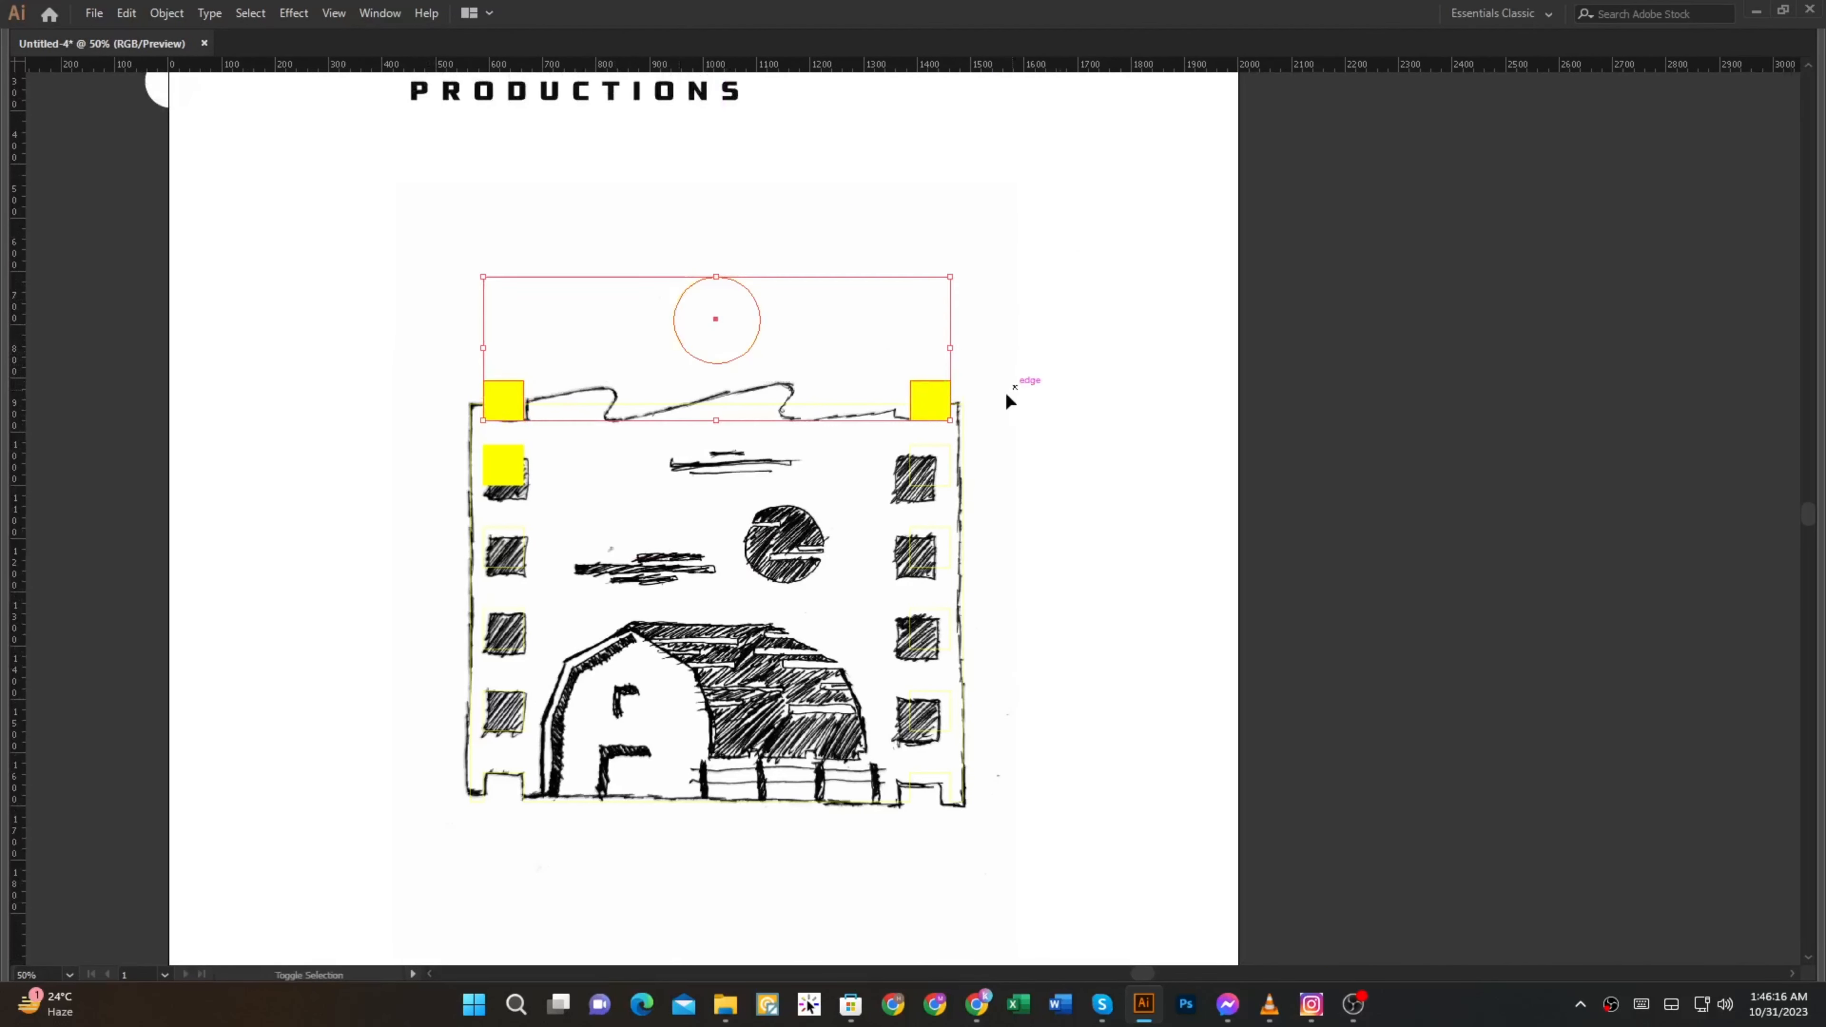
pyautogui.hotkey('shift', 'm')
pyautogui.scroll(1, 438, 380)
pyautogui.press('v')
pyautogui.moveTo(374, 354); pyautogui.dragTo(1412, 556)
pyautogui.hotkey('shift', 'm')
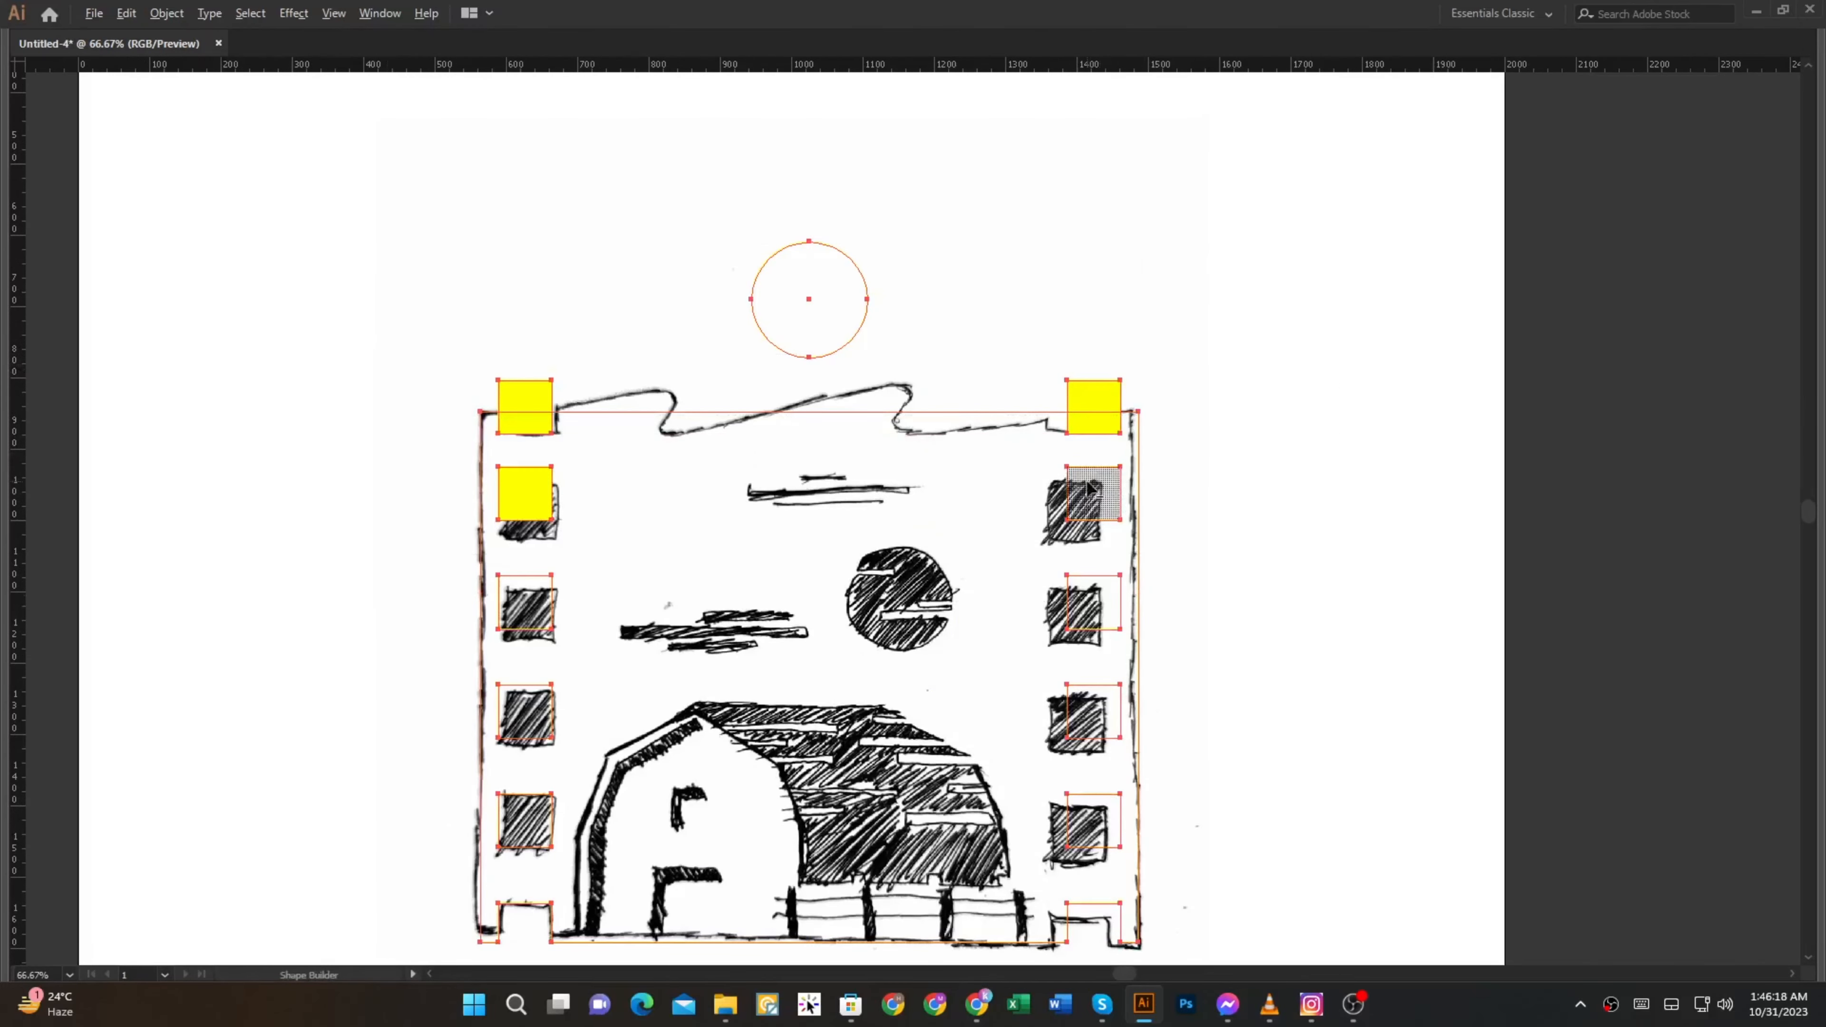
pyautogui.click(546, 494)
pyautogui.keyDown('alt'); pyautogui.click(544, 388); pyautogui.keyUp('alt')
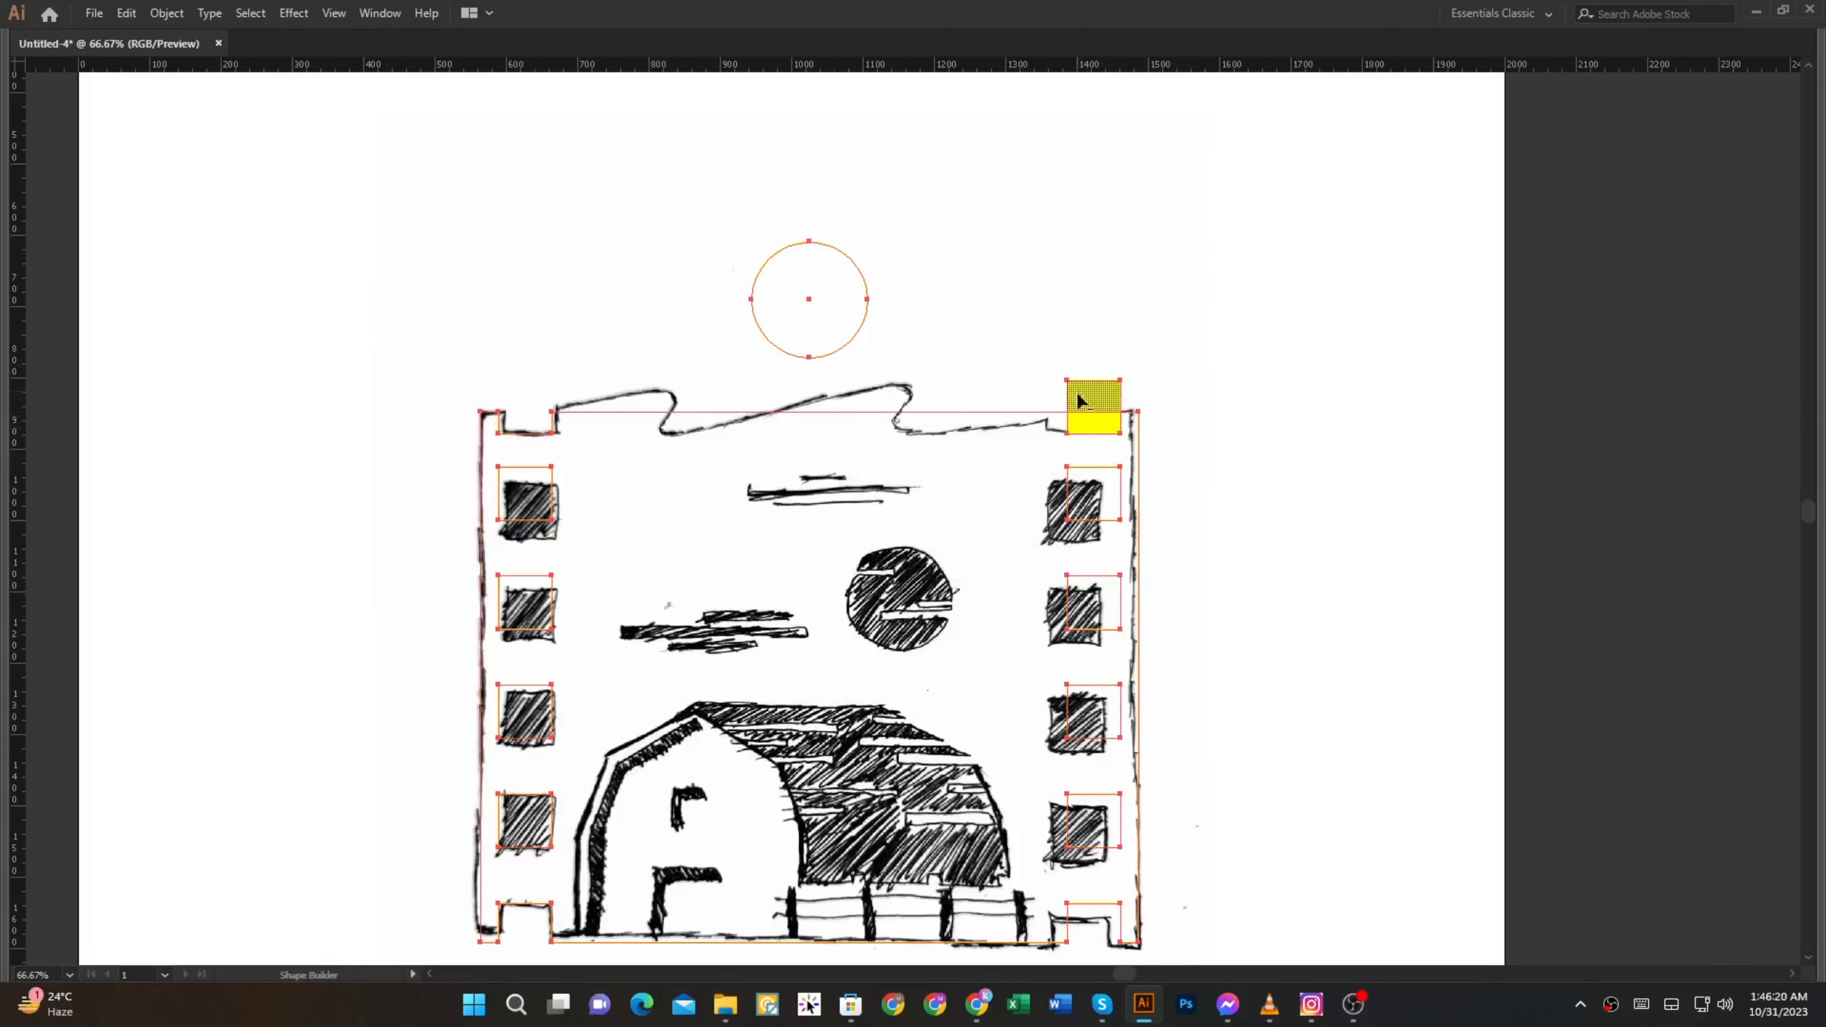
pyautogui.click(1220, 381)
# Try to trace the first wave crest from the top-left notch's corner with the Pen tool
pyautogui.scroll(2, 731, 422)
pyautogui.moveTo(467, 404); pyautogui.dragTo(402, 518)
pyautogui.press('p')
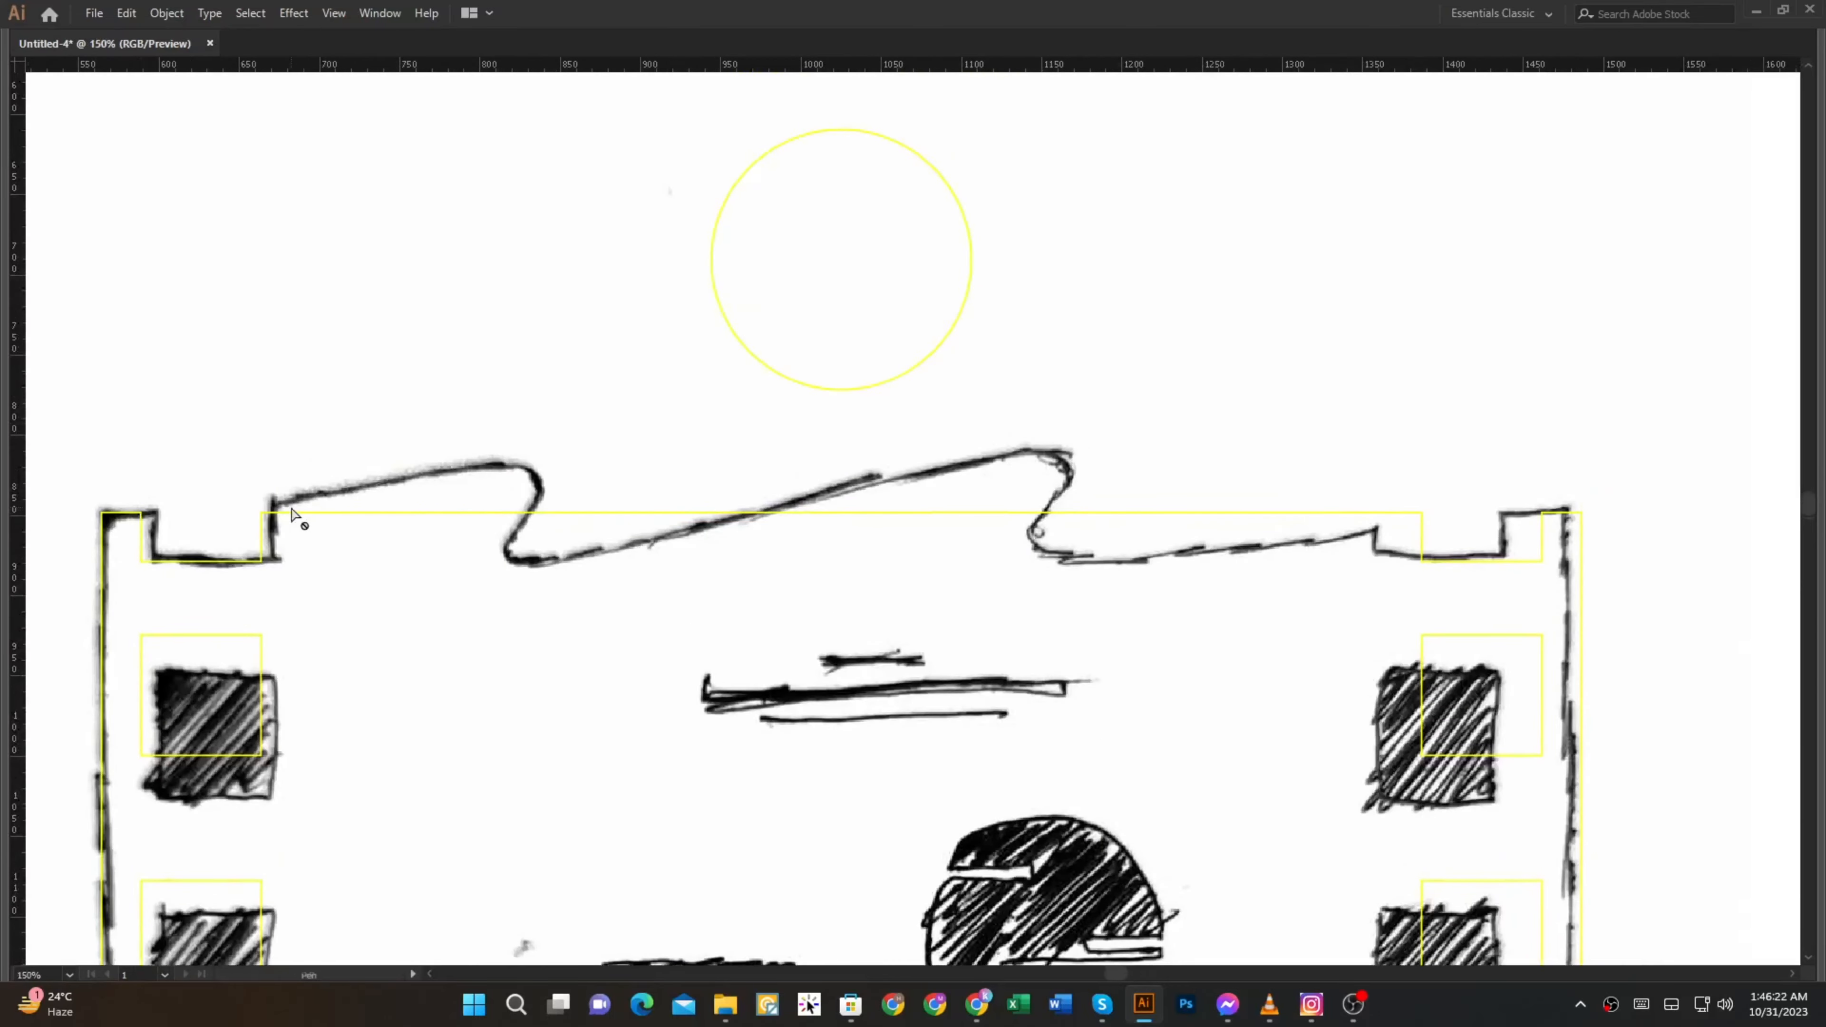
pyautogui.click(260, 512)
pyautogui.moveTo(536, 474); pyautogui.dragTo(516, 583)
pyautogui.hotkey('ctrl', 'z')
pyautogui.hotkey('ctrl', 'z')
# Trace the sketched wavy top edge with the Pen tool from the top-left notch's corner to the top-right notch's corner
pyautogui.scroll(1, 510, 490)
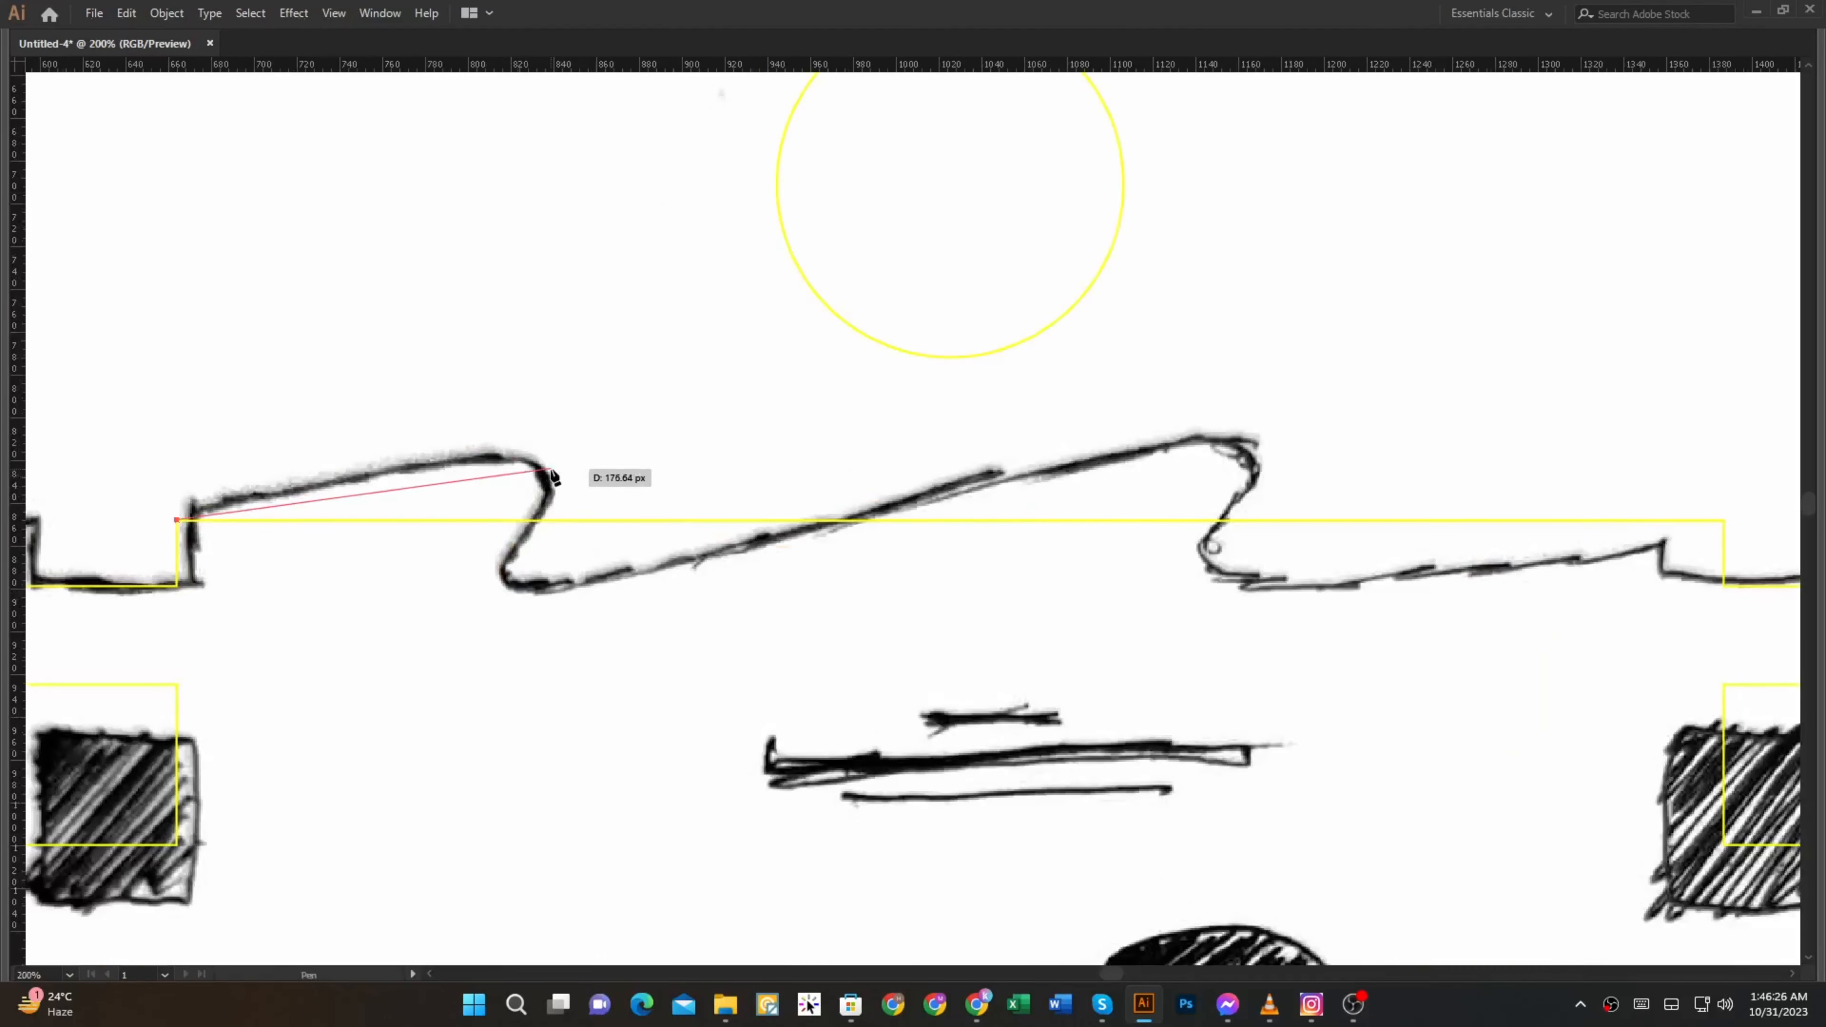
pyautogui.moveTo(539, 473)
pyautogui.mouseDown()
pyautogui.moveTo(566, 540)
pyautogui.moveTo(555, 507)
pyautogui.mouseUp()
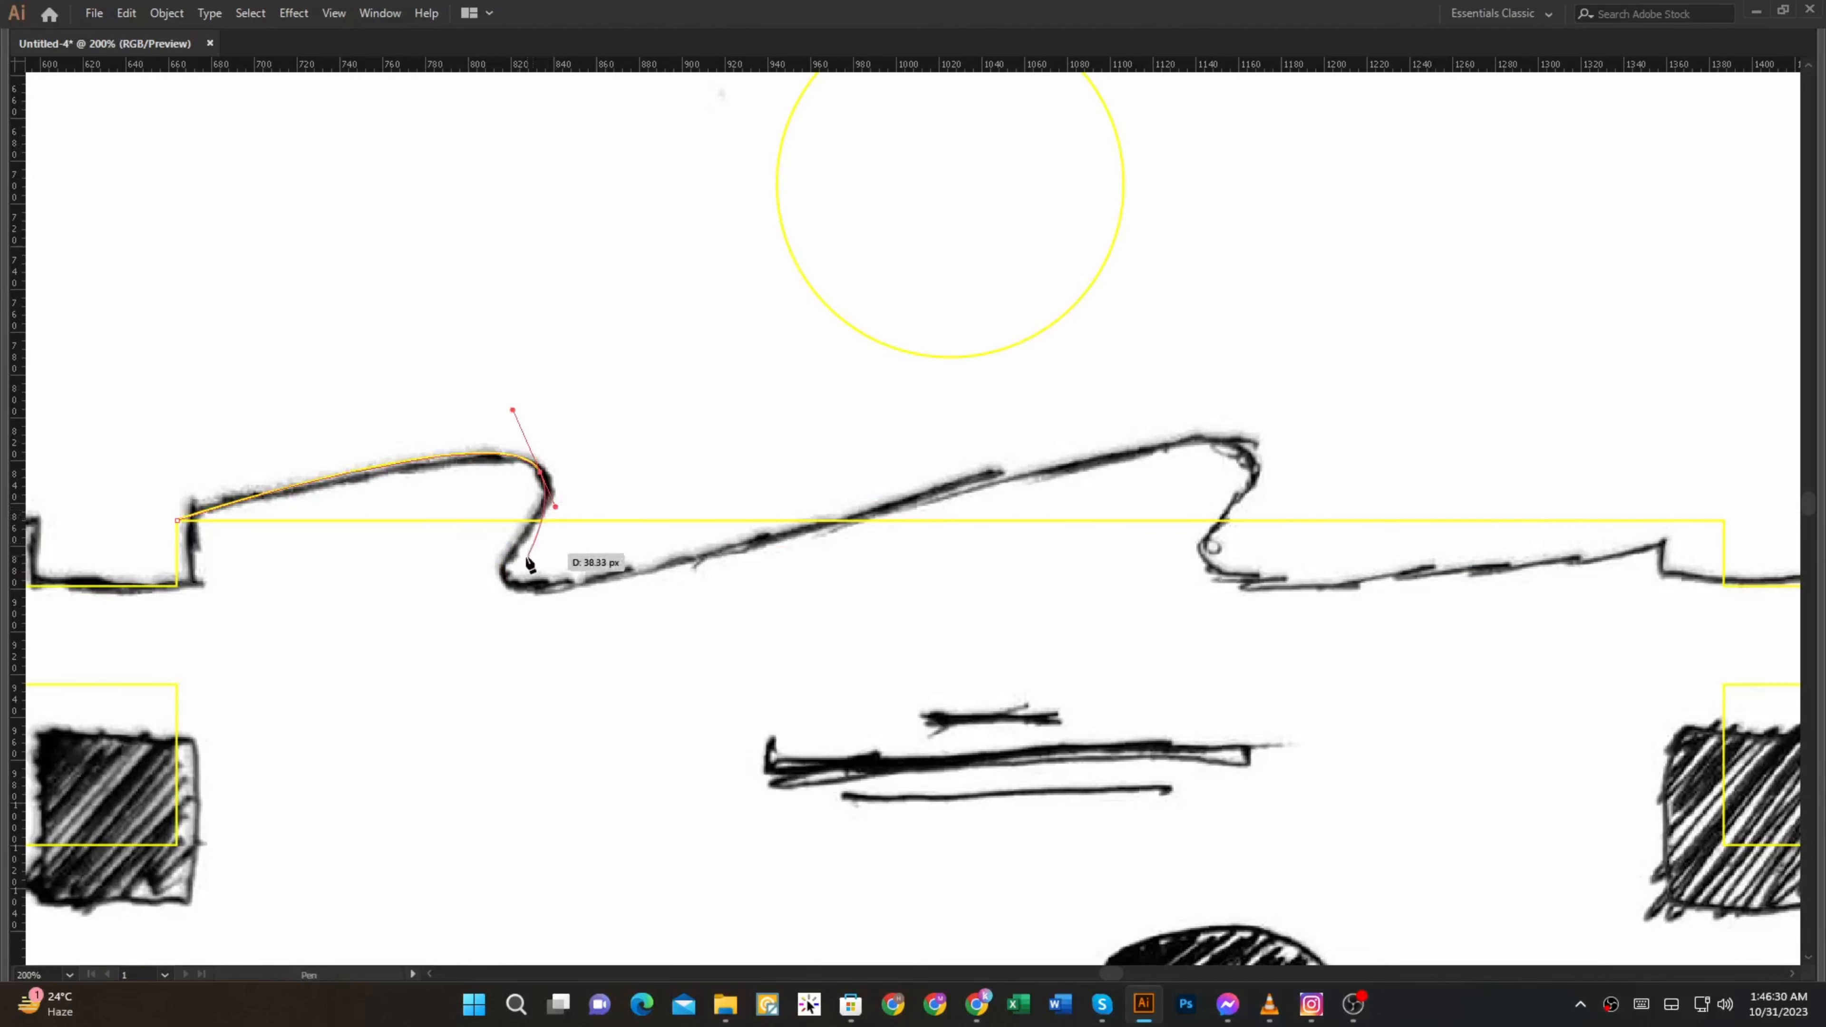
pyautogui.moveTo(505, 579); pyautogui.dragTo(514, 598)
pyautogui.moveTo(874, 526); pyautogui.dragTo(1257, 481)
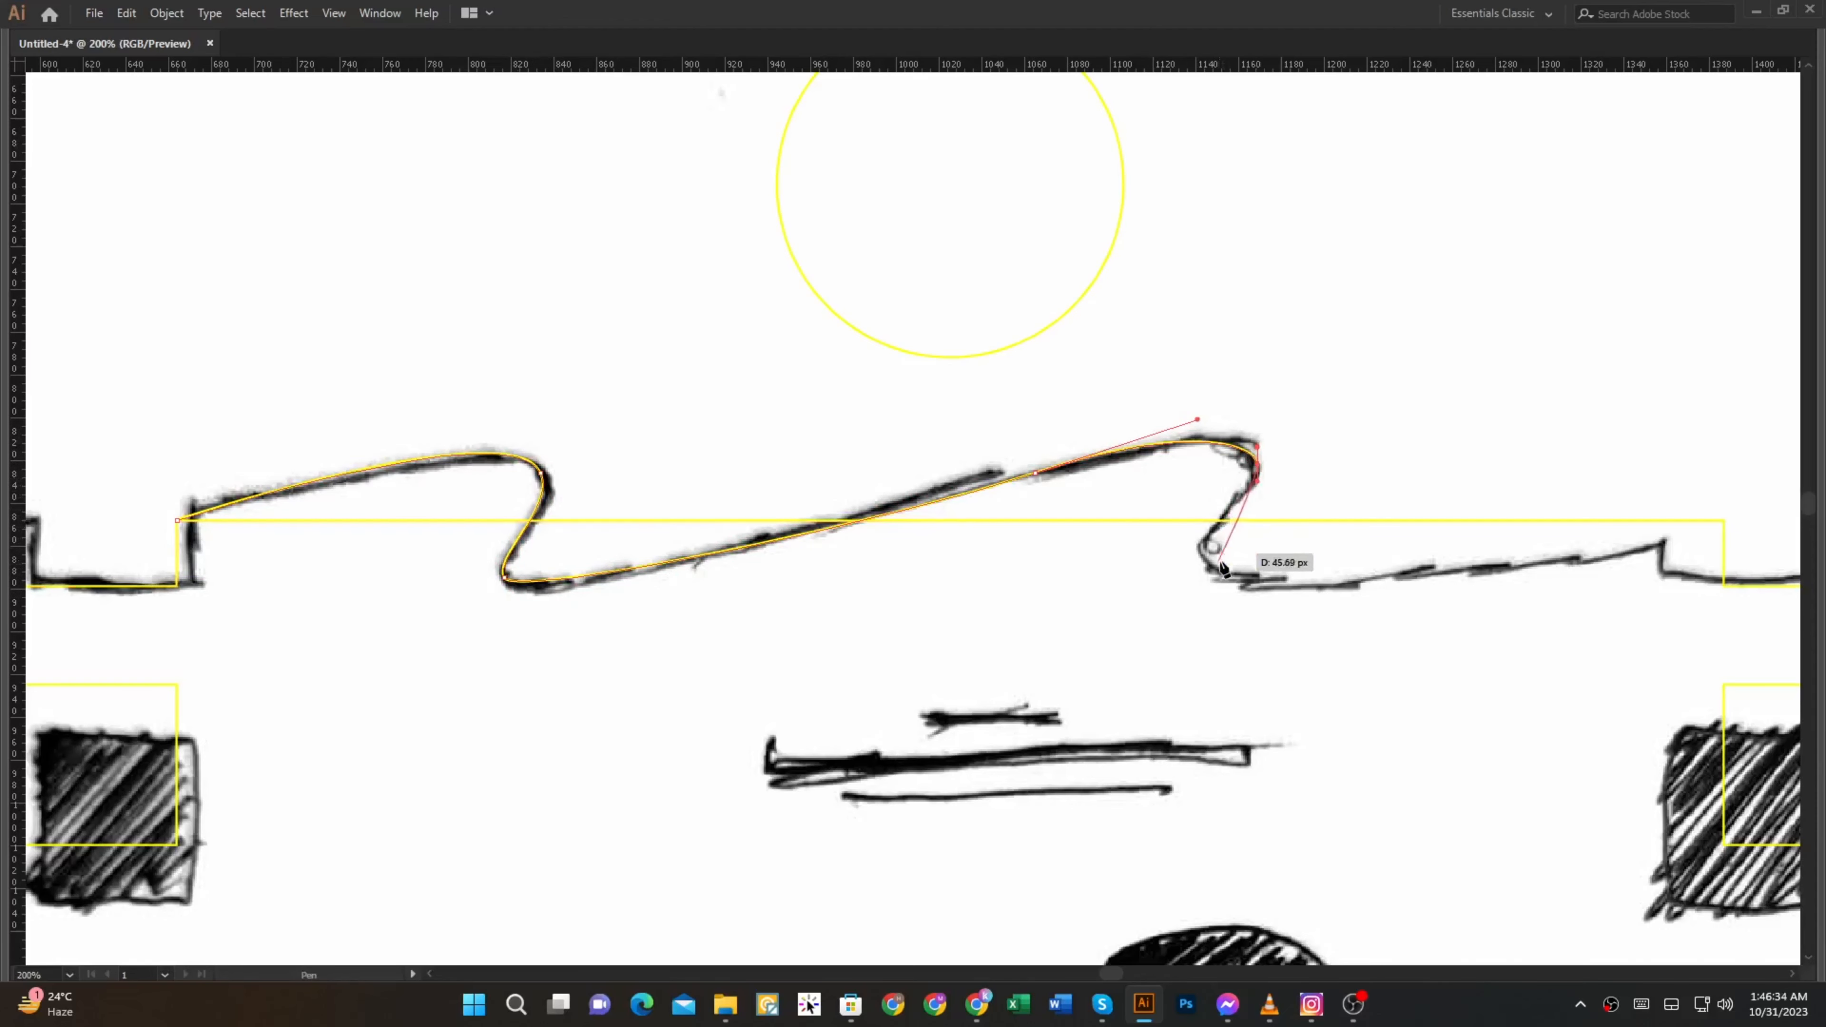
pyautogui.press('space')
pyautogui.moveTo(1258, 581)
pyautogui.mouseDown()
pyautogui.moveTo(1148, 574)
pyautogui.moveTo(1267, 593)
pyautogui.mouseUp()
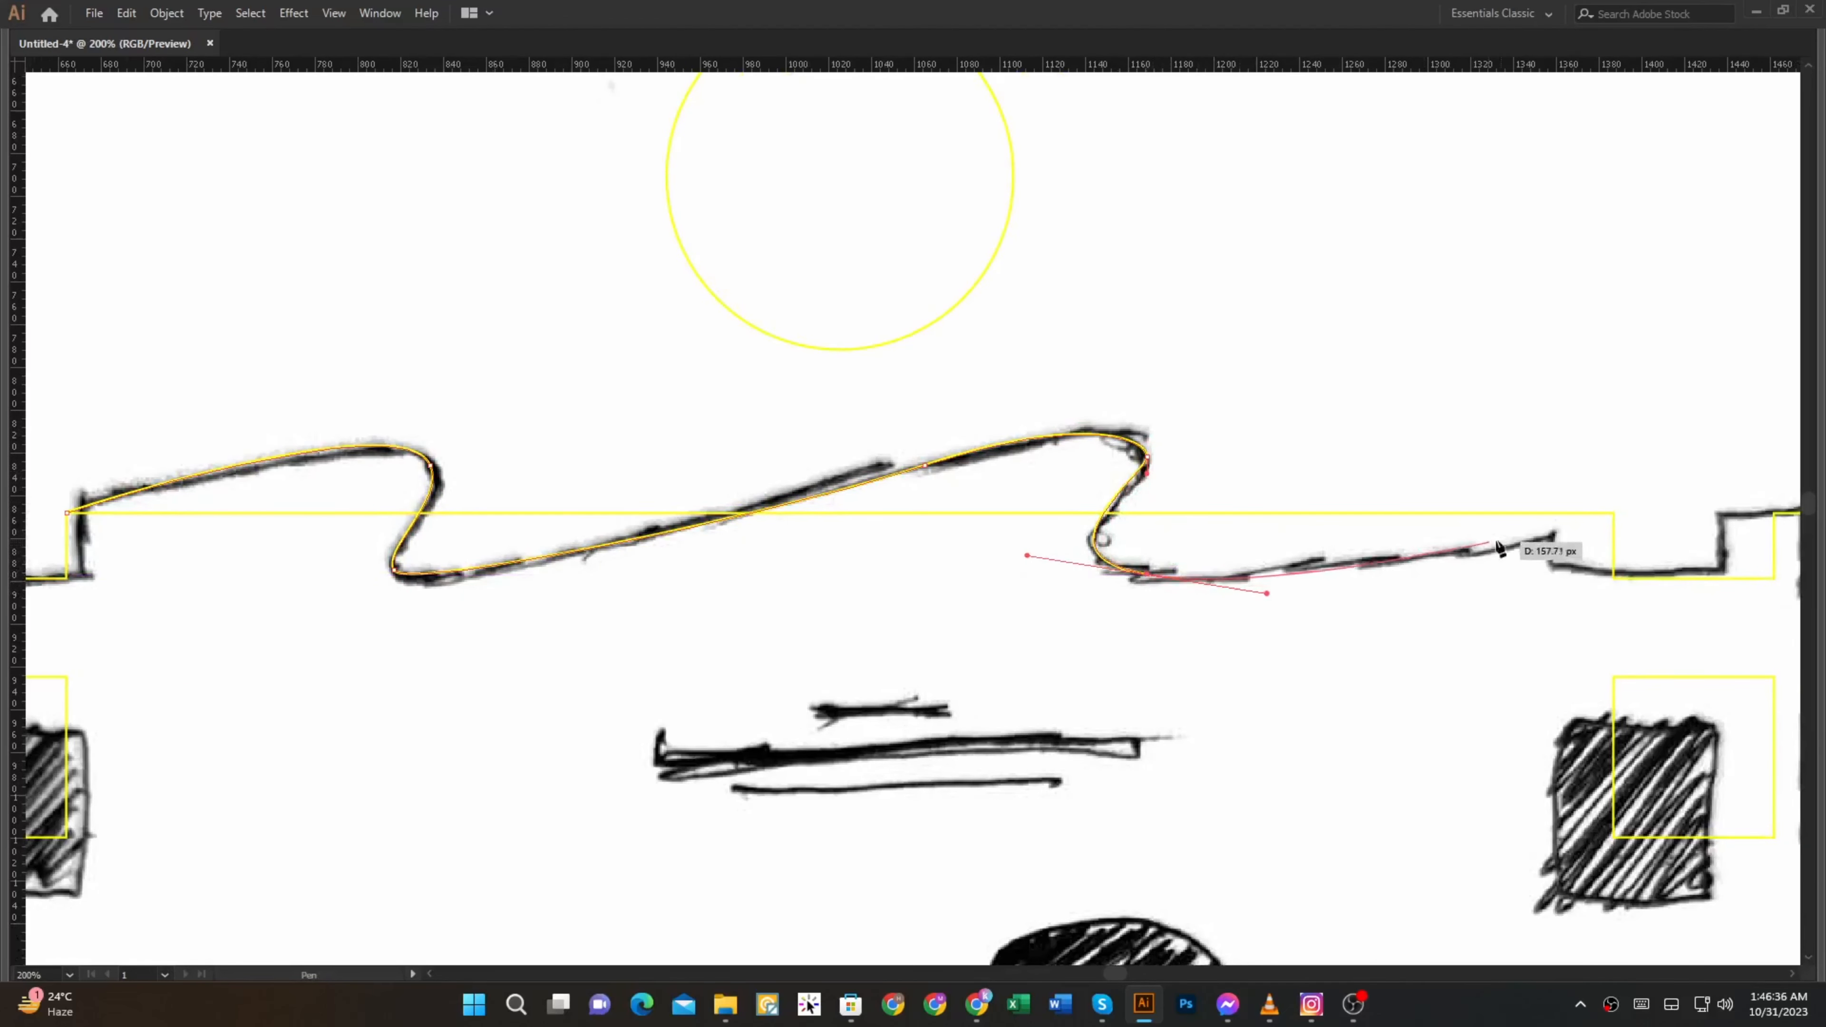
pyautogui.click(1614, 514)
pyautogui.press('v')
# Merge the wave crests into the yellow frame and cut away the troughs between them with the Shape Builder
pyautogui.hotkey('ctrl', '-')
pyautogui.hotkey('ctrl', '-')
pyautogui.hotkey('ctrl', '-')
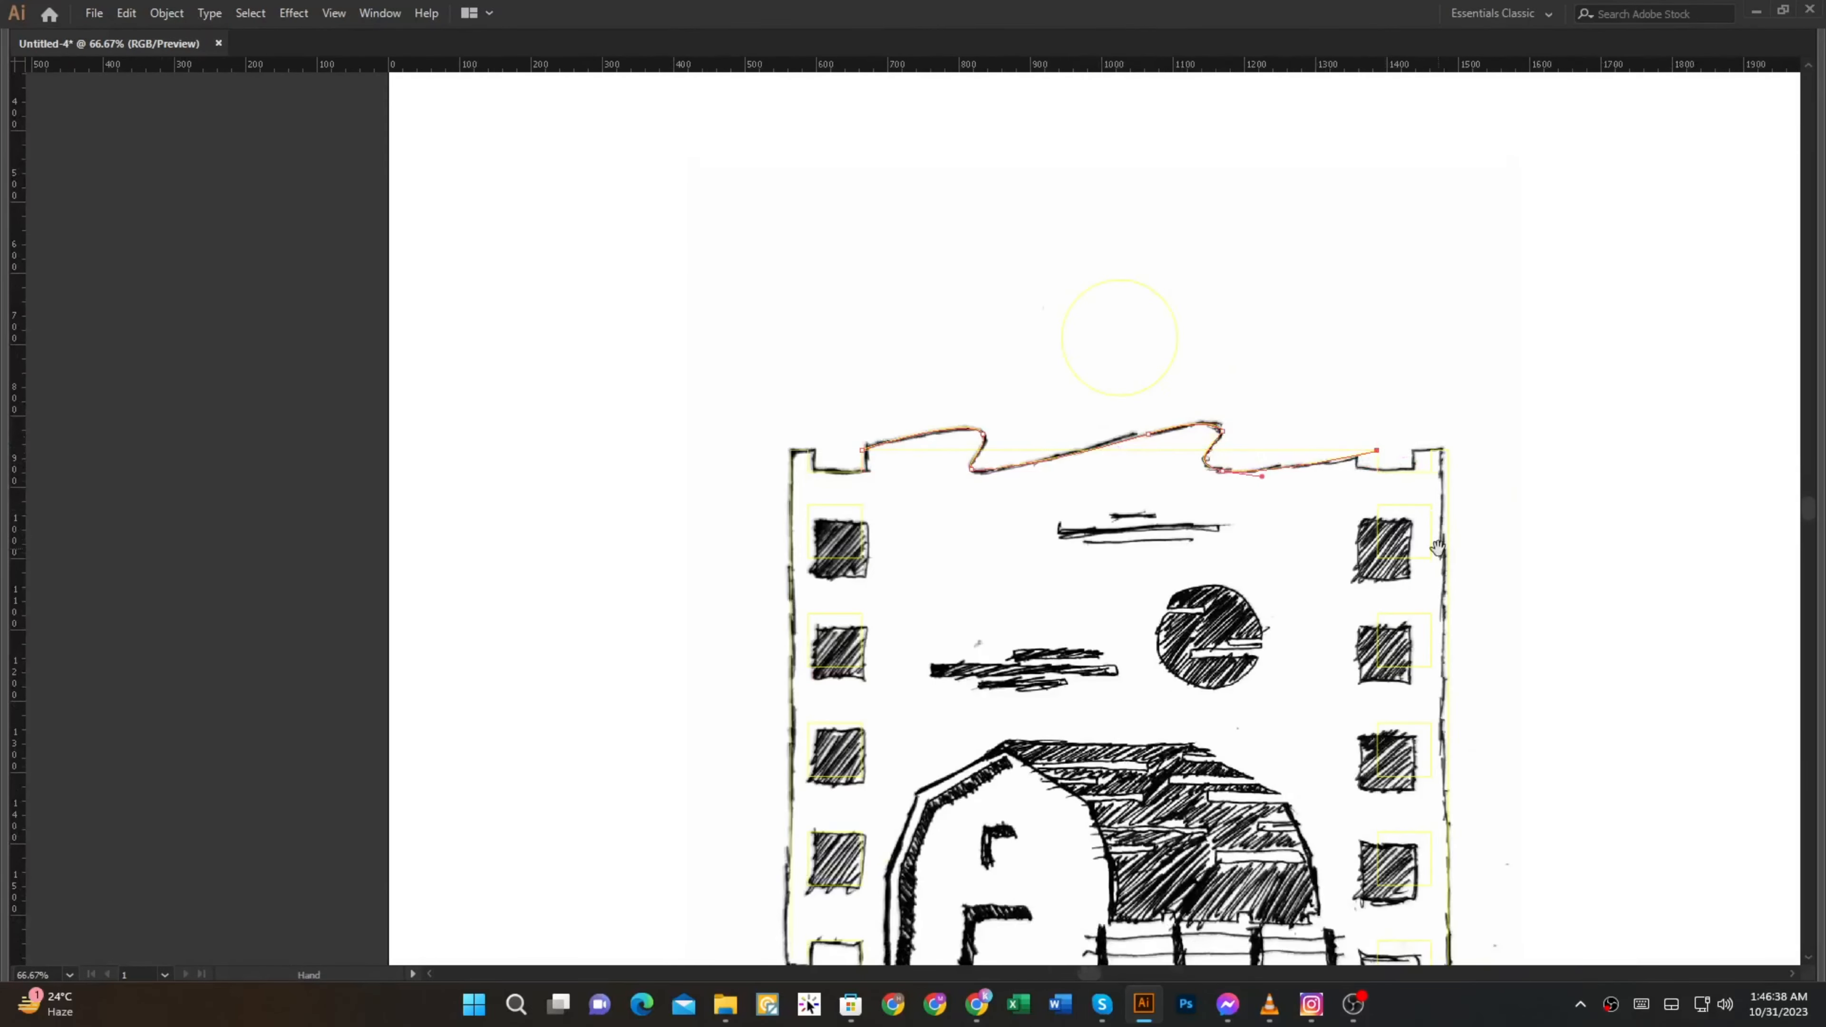
pyautogui.moveTo(1357, 379); pyautogui.dragTo(545, 616)
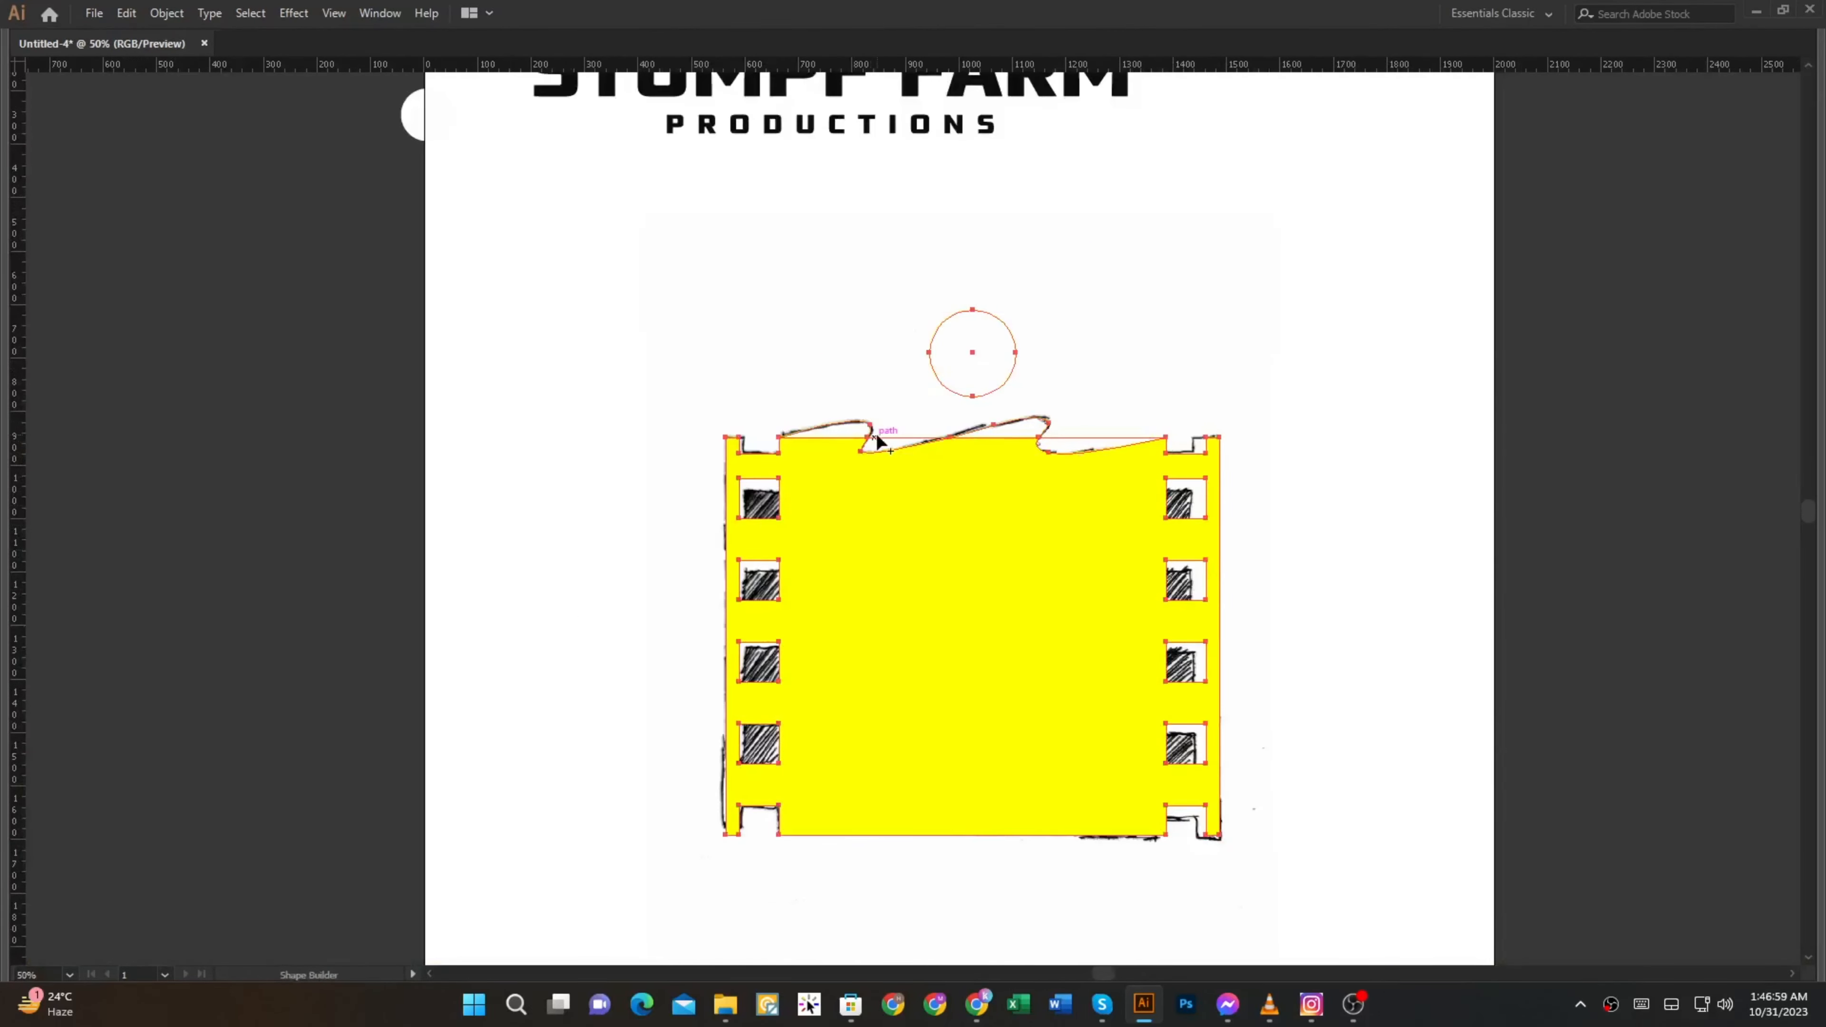
pyautogui.hotkey('shift', 'm')
pyautogui.scroll(2, 874, 431)
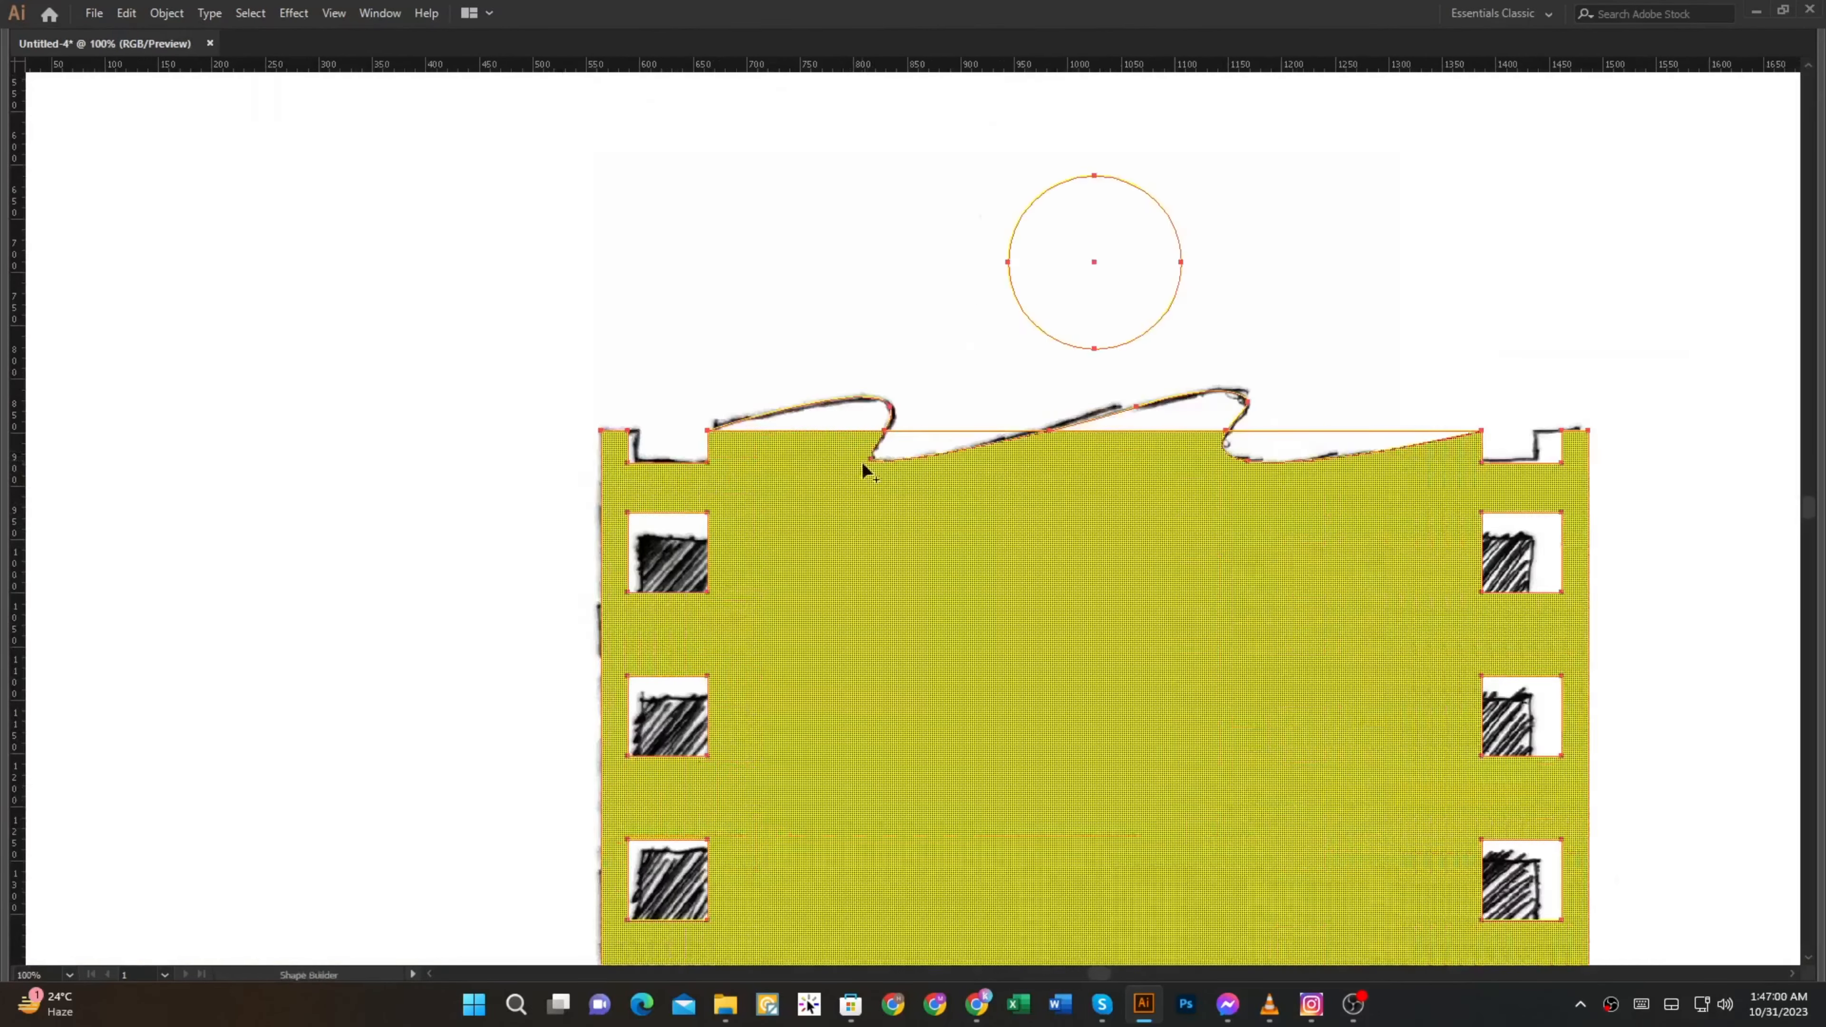
pyautogui.moveTo(623, 498); pyautogui.dragTo(647, 472)
pyautogui.moveTo(744, 564)
pyautogui.mouseDown()
pyautogui.moveTo(755, 526)
pyautogui.moveTo(729, 507)
pyautogui.mouseUp()
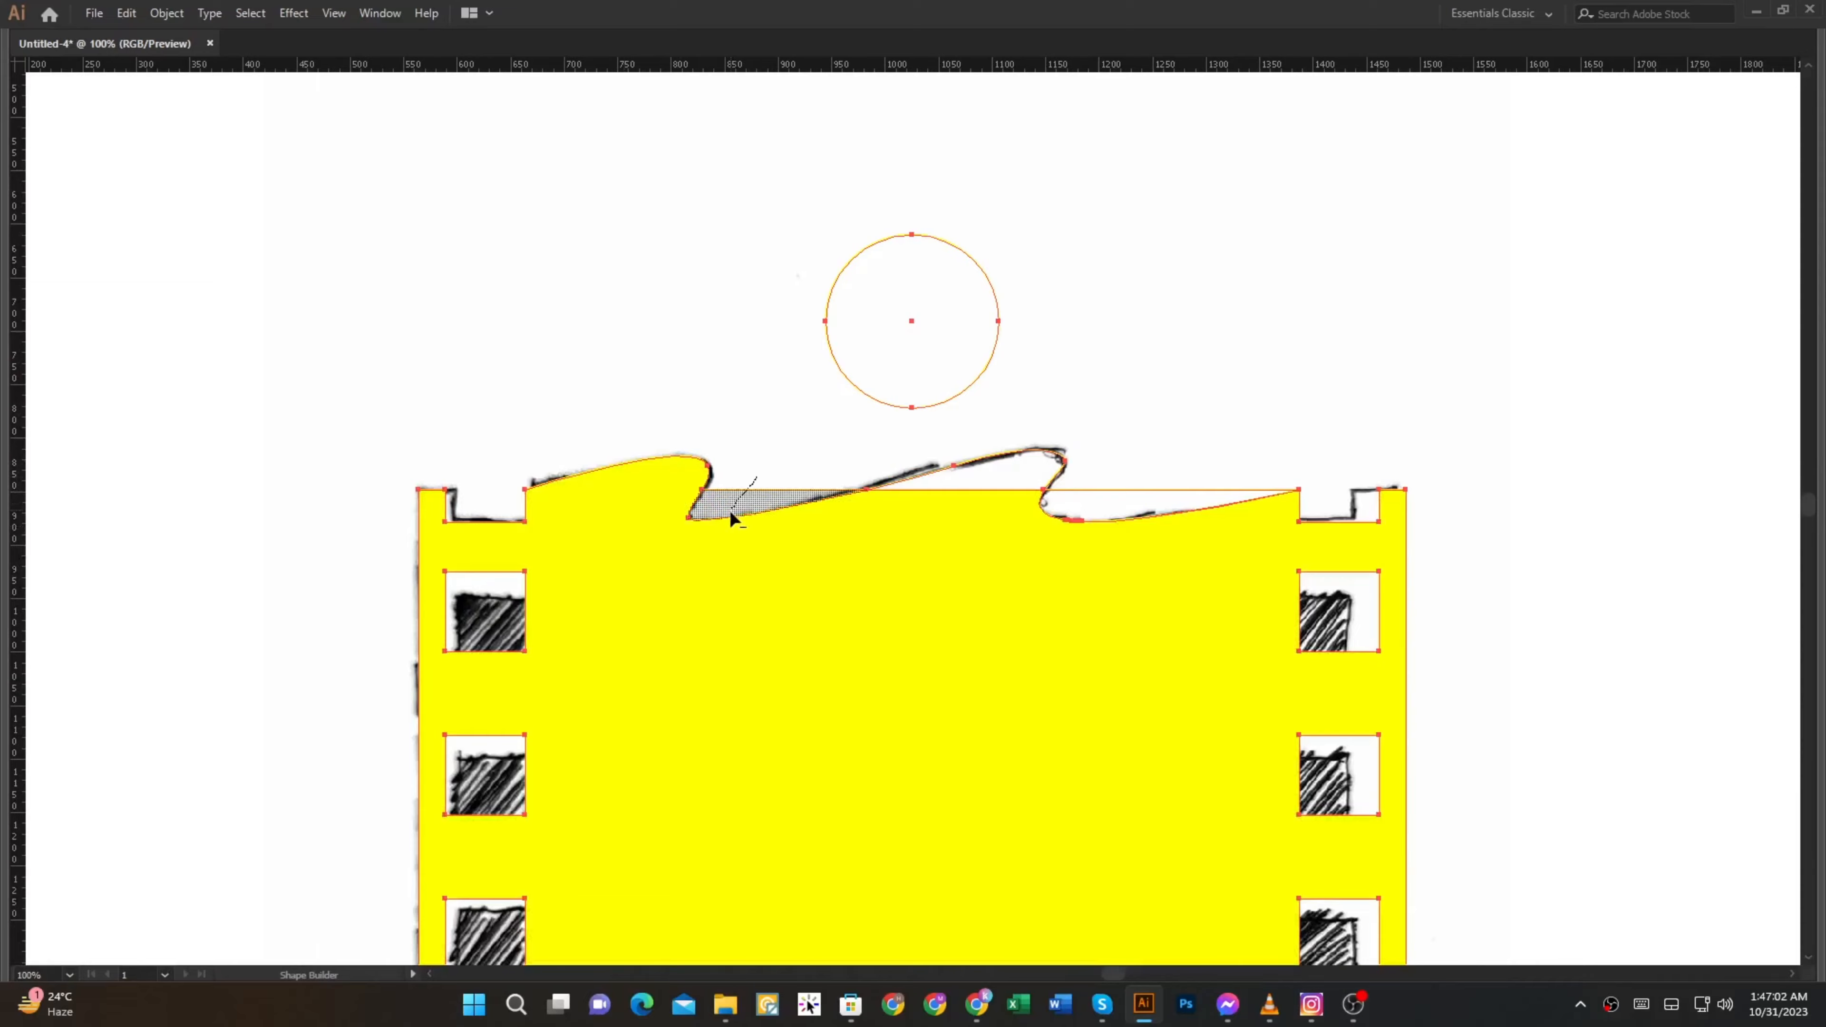
pyautogui.moveTo(950, 530); pyautogui.dragTo(1001, 488)
pyautogui.scroll(-2, 1093, 457)
pyautogui.press('v')
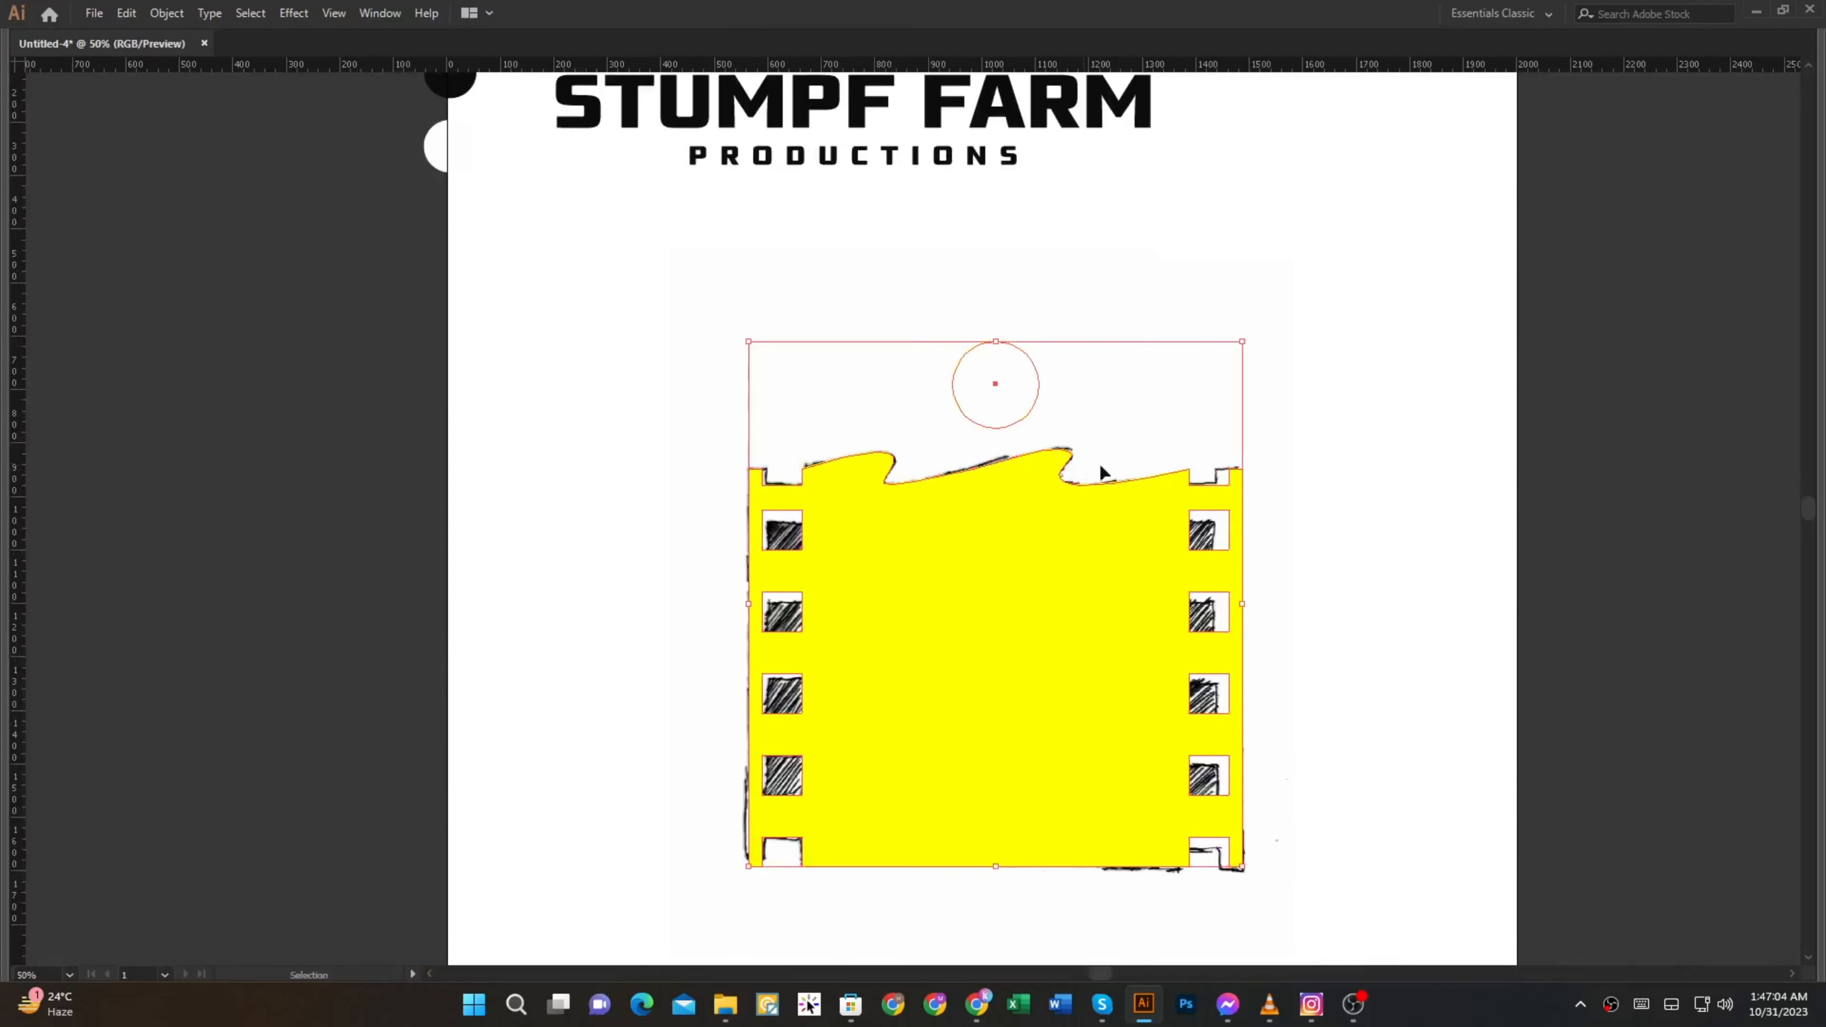
# Remove the yellow stroke from the filmstrip frame, keeping only its fill
pyautogui.click(1207, 390)
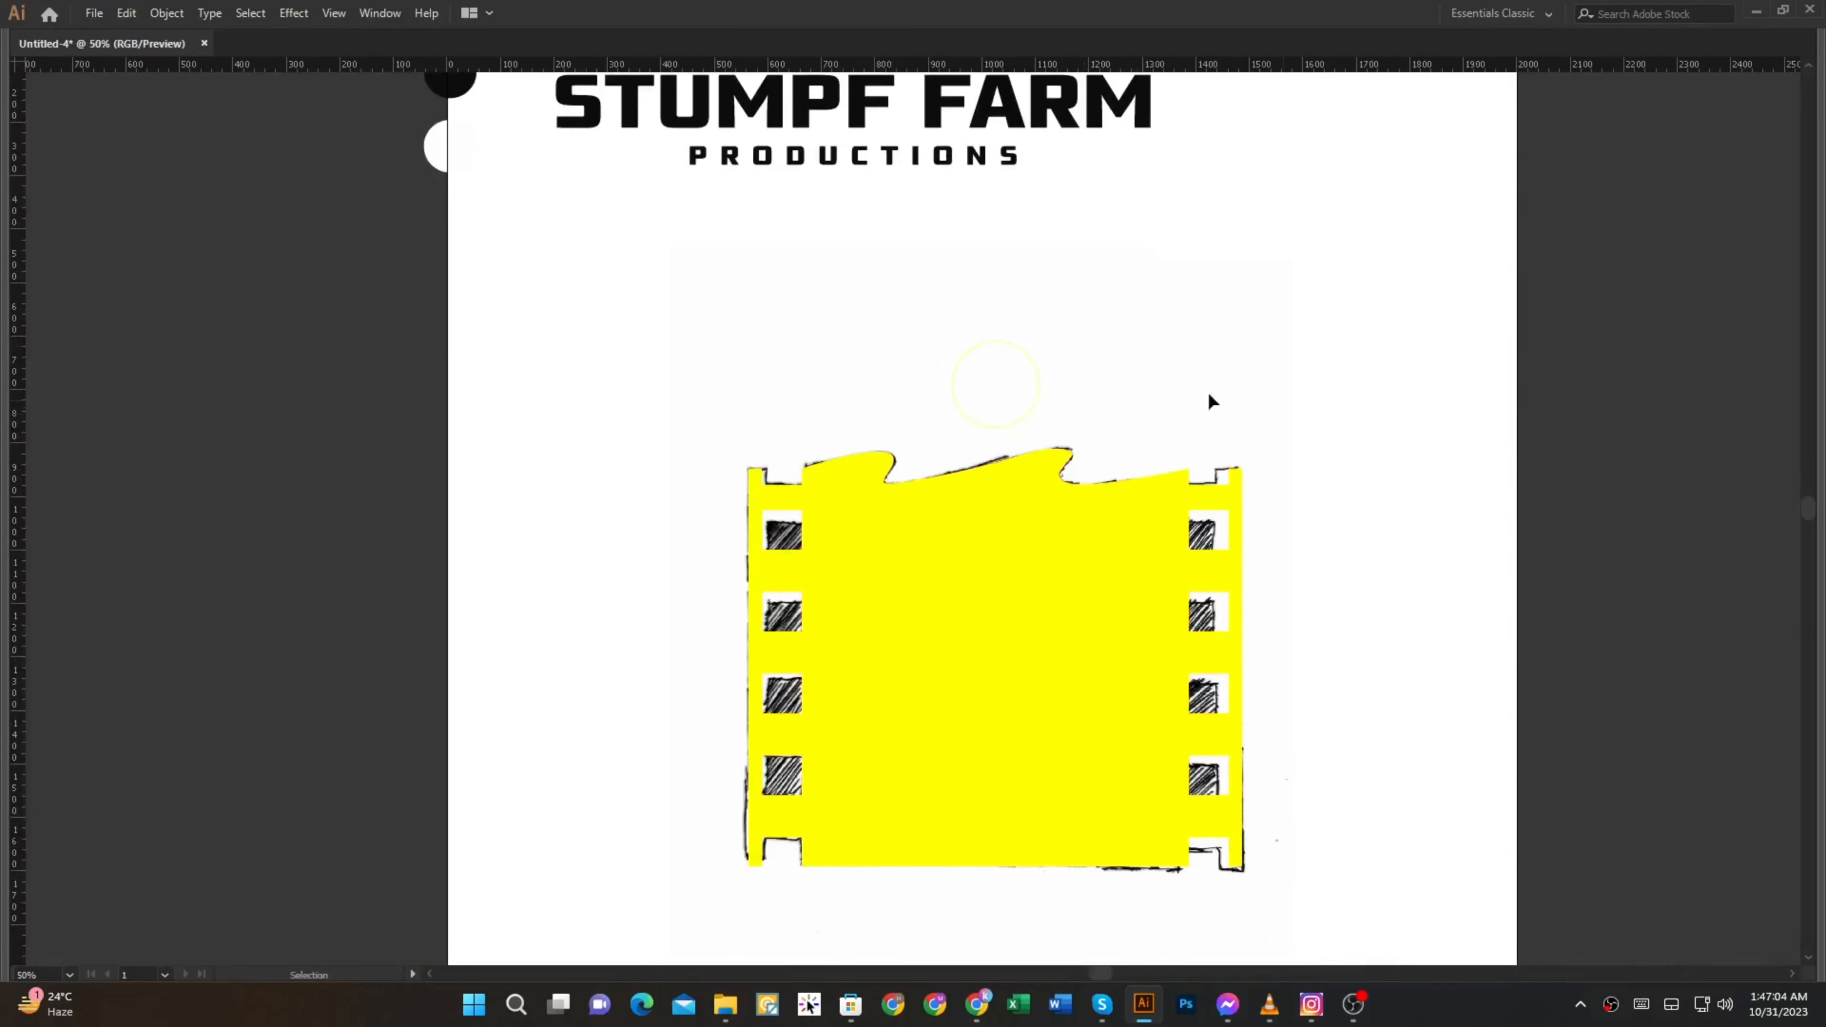
pyautogui.click(1267, 634)
pyautogui.press('a')
pyautogui.press('Tab')
pyautogui.moveTo(874, 644); pyautogui.dragTo(942, 494)
pyautogui.click(942, 493)
pyautogui.press('space')
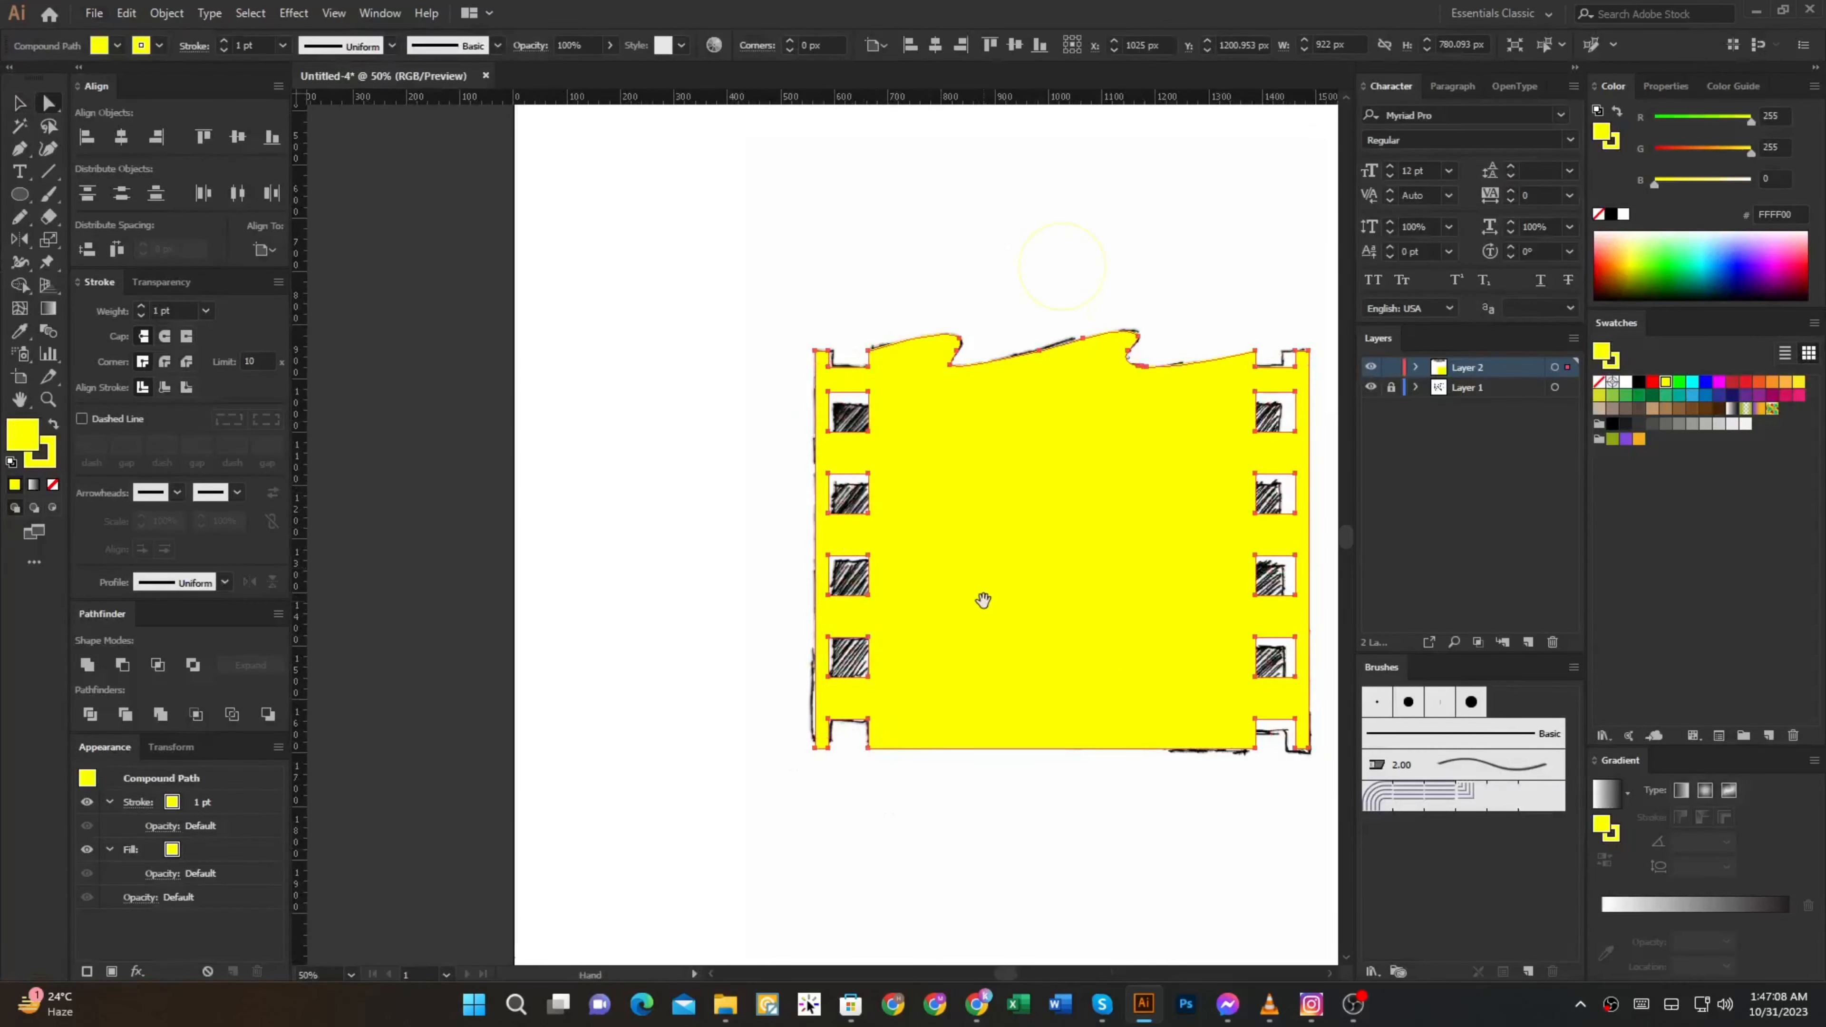
pyautogui.moveTo(983, 599); pyautogui.dragTo(750, 535)
pyautogui.press('v')
pyautogui.click(52, 484)
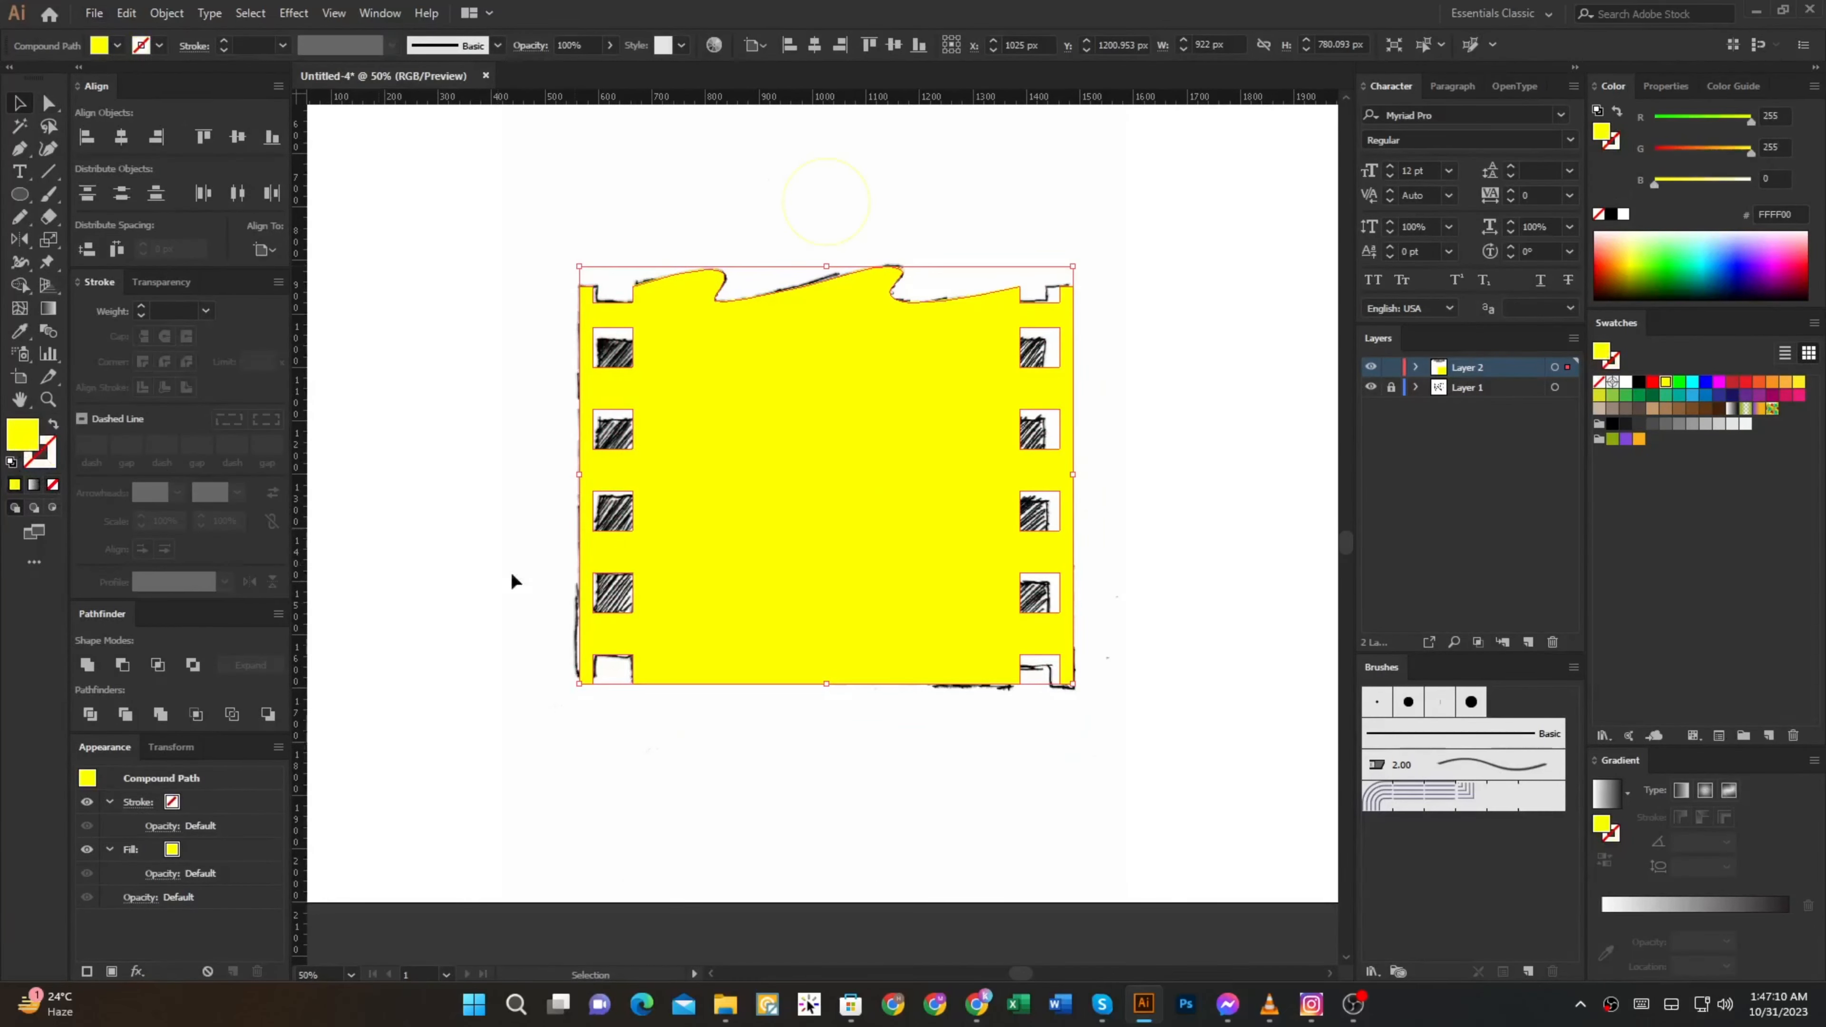
# Swap the filmstrip frame's fill and stroke so it has only a yellow outline over the sketch
pyautogui.click(719, 689)
pyautogui.click(710, 417)
pyautogui.click(53, 427)
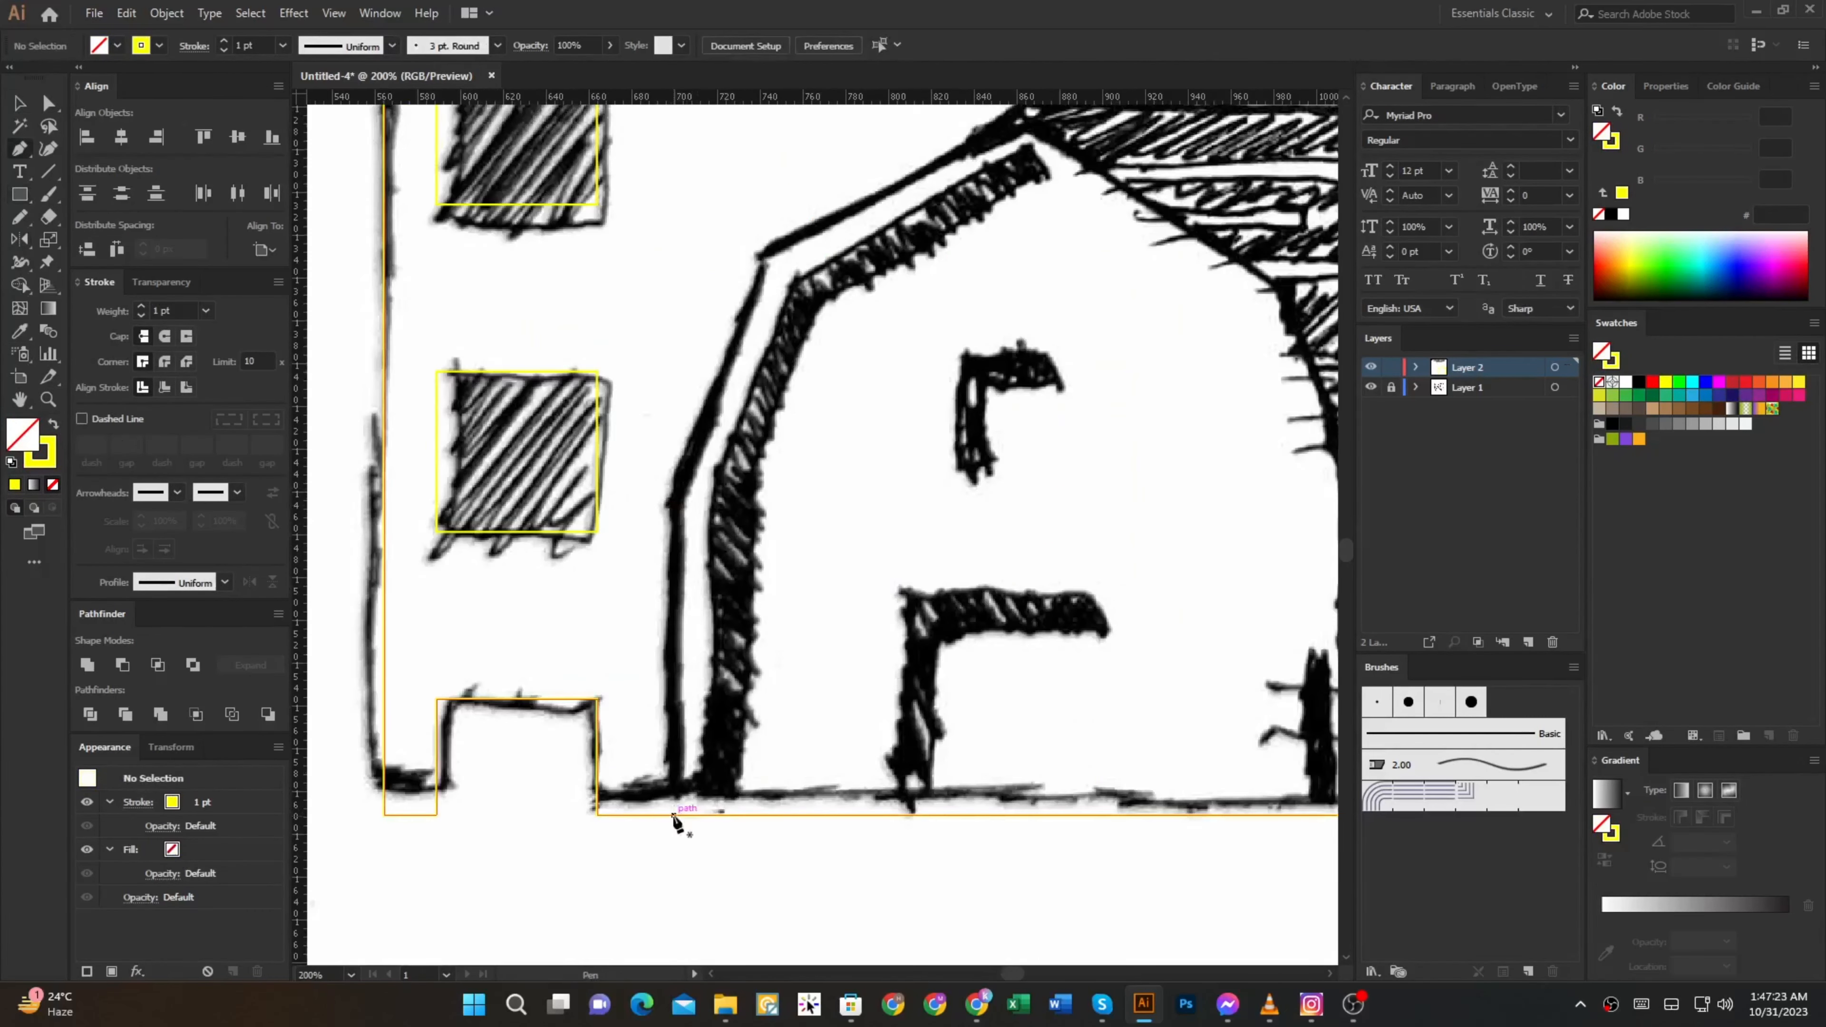
# Trace the barn's left wall and gambrel roof slopes from the frame's bottom edge to the peak with the Pen tool
pyautogui.click(674, 815)
pyautogui.click(674, 507)
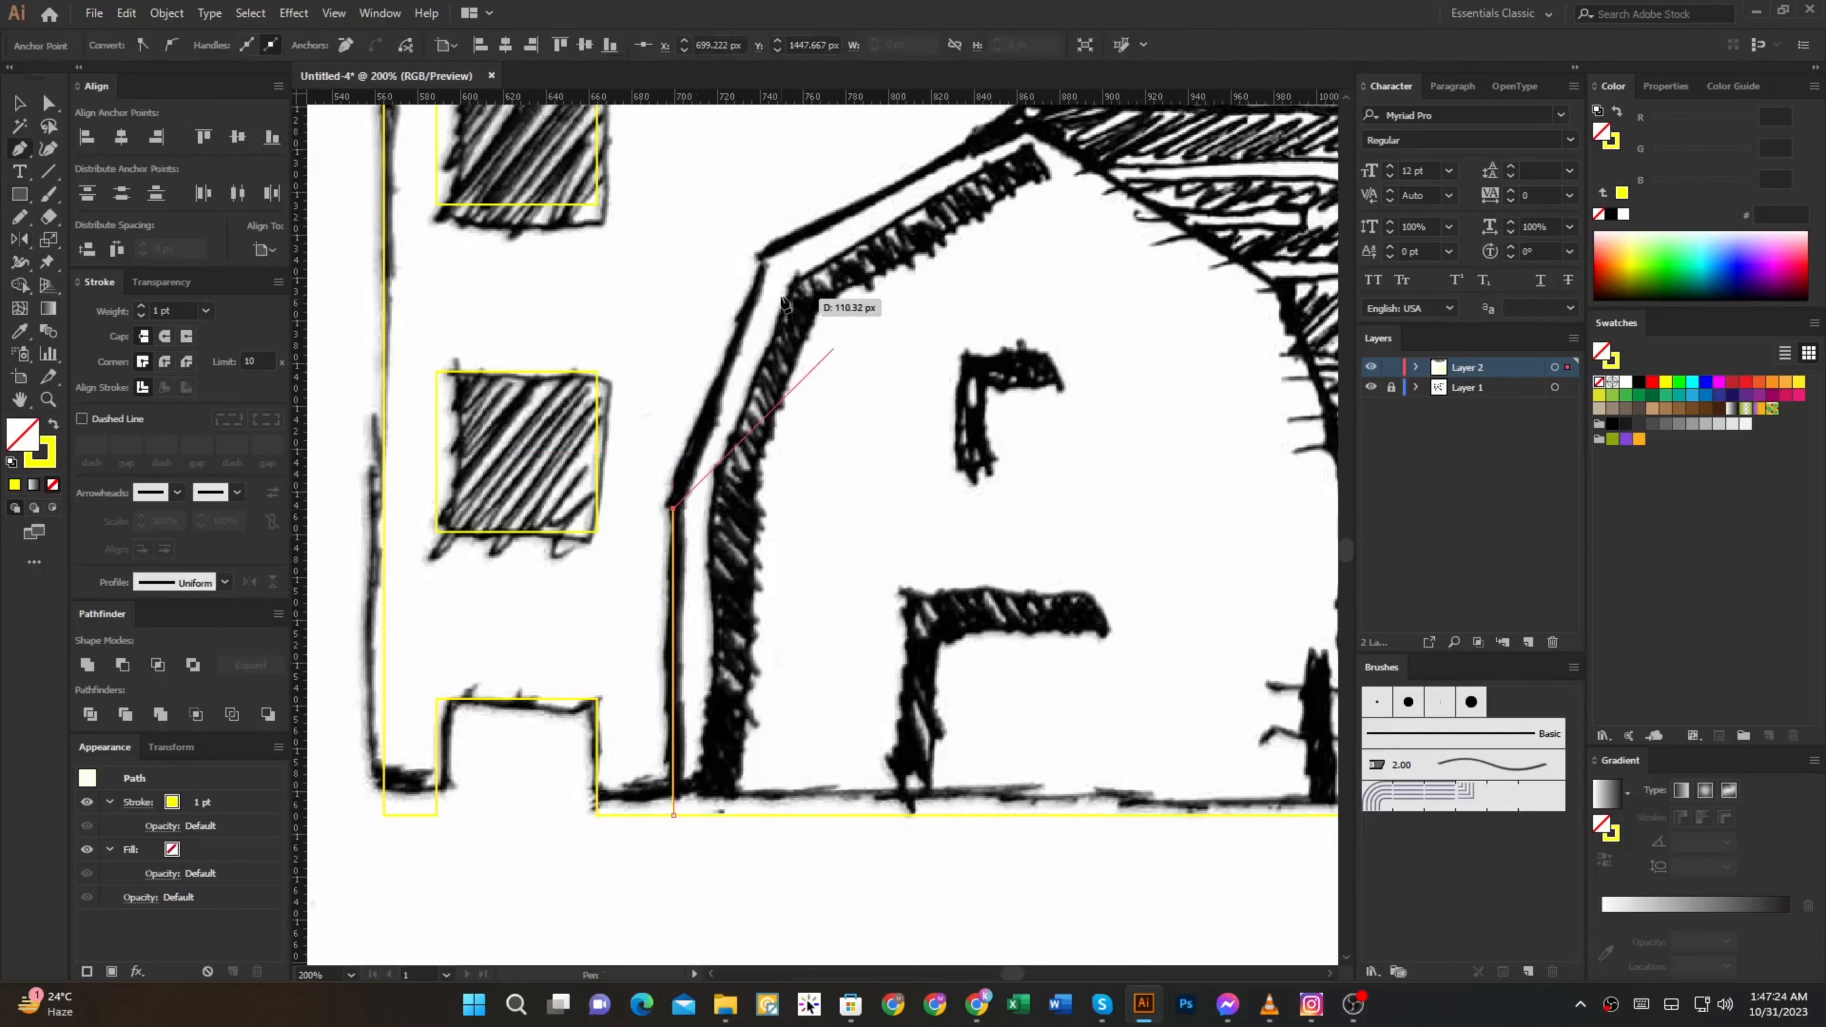
pyautogui.click(763, 259)
pyautogui.scroll(3, 763, 259)
pyautogui.hscroll(3, 763, 259)
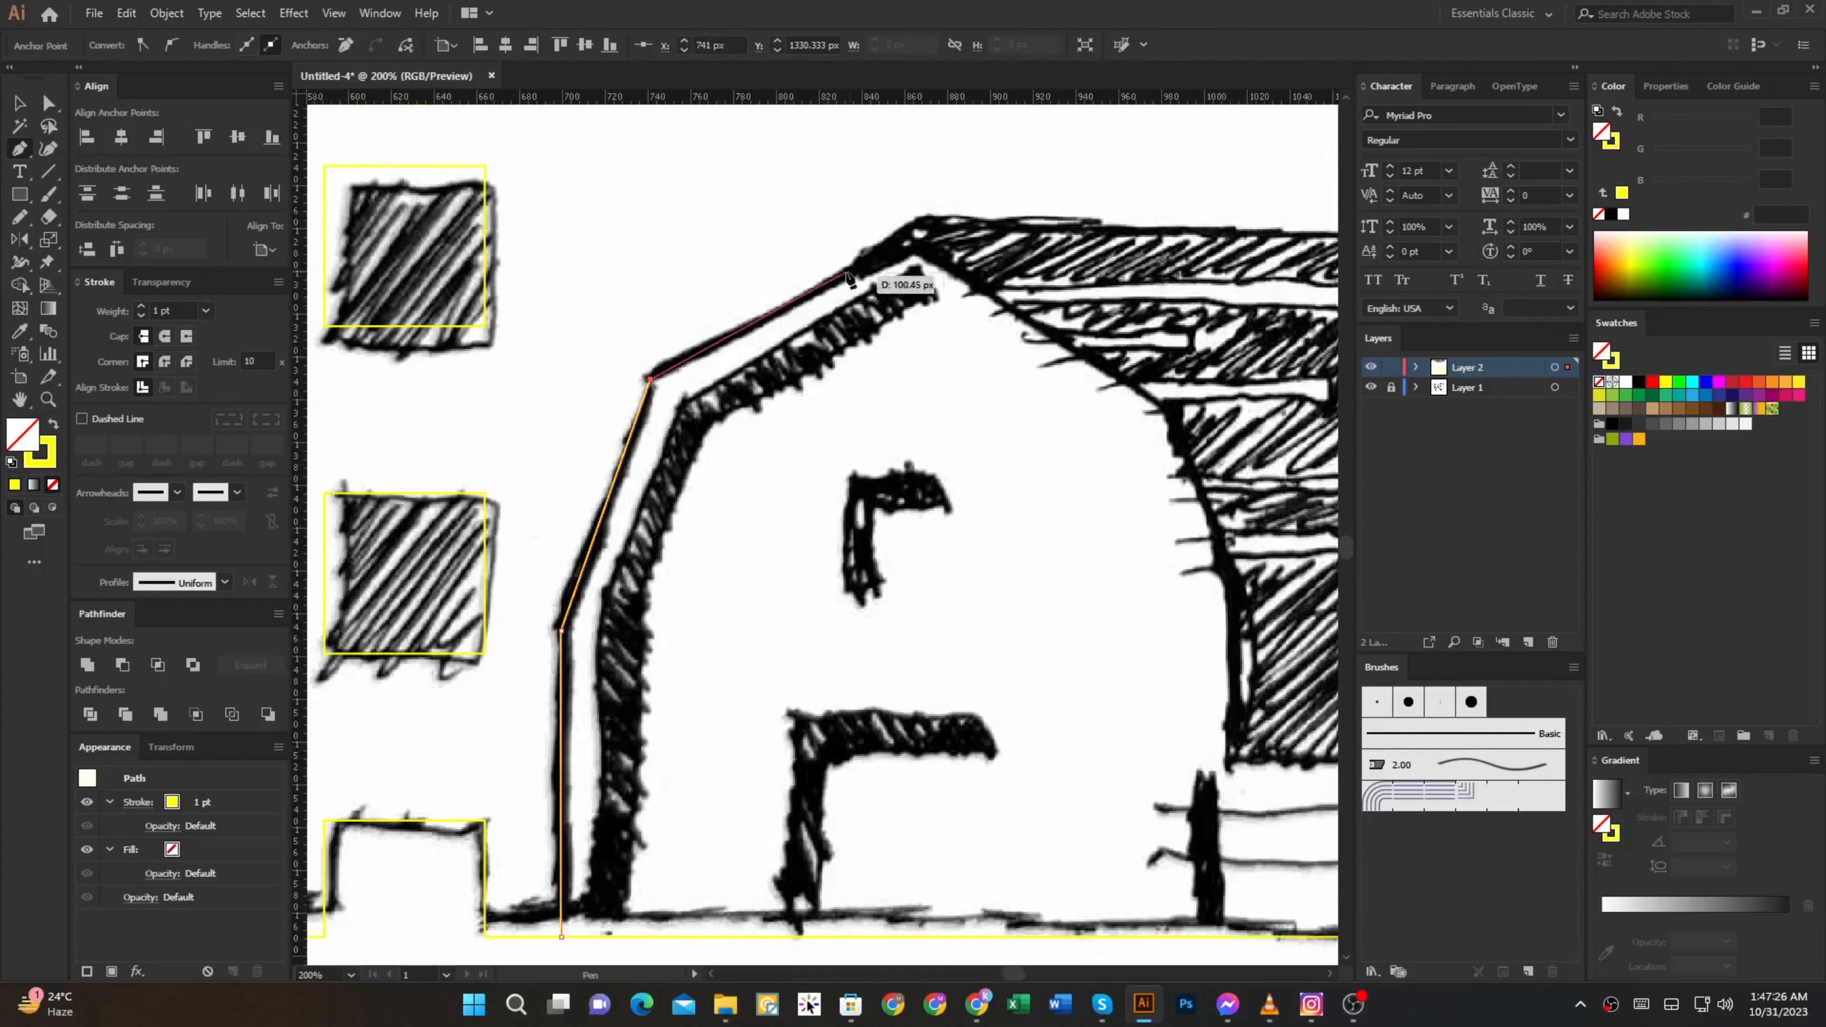
pyautogui.click(919, 249)
pyautogui.hscroll(3, 918, 248)
pyautogui.scroll(-1, 919, 249)
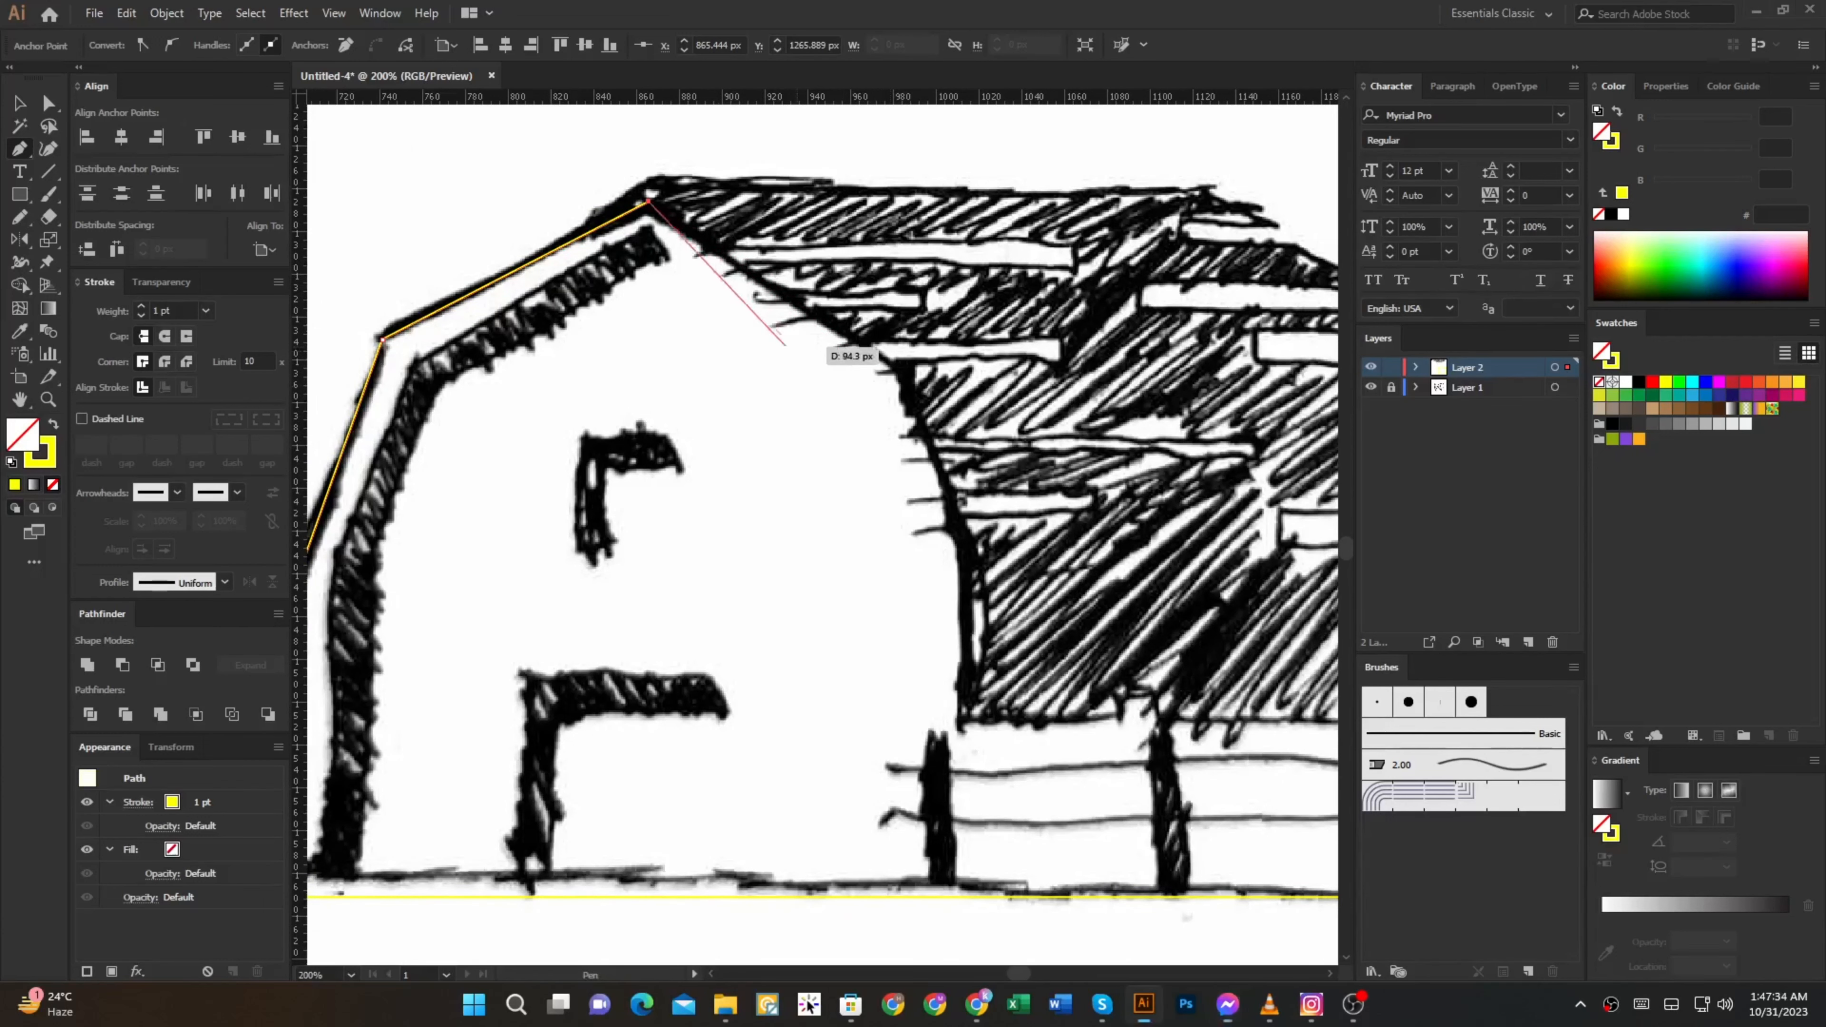
# Replace the path's peak point with one slightly higher and extend the path horizontally along the barn's roof ridge
pyautogui.hotkey('ctrl', 'z')
pyautogui.click(652, 194)
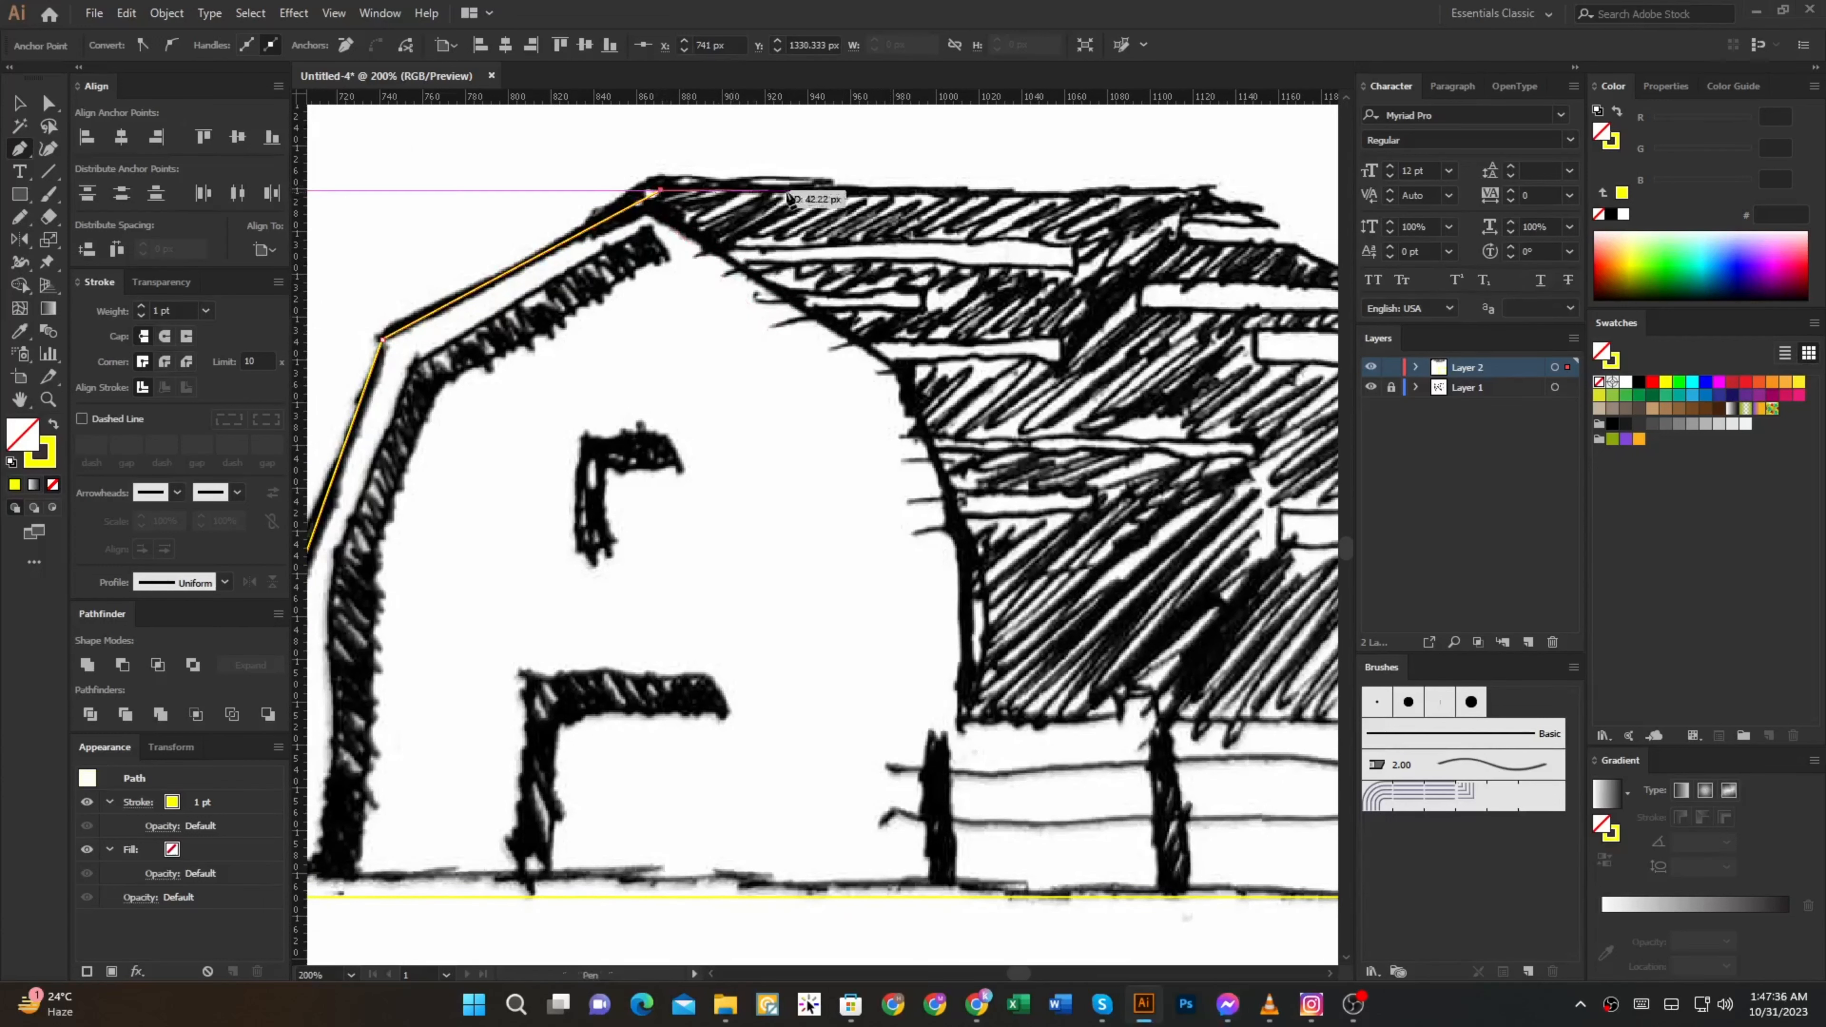
pyautogui.hscroll(3, 652, 194)
pyautogui.click(977, 196)
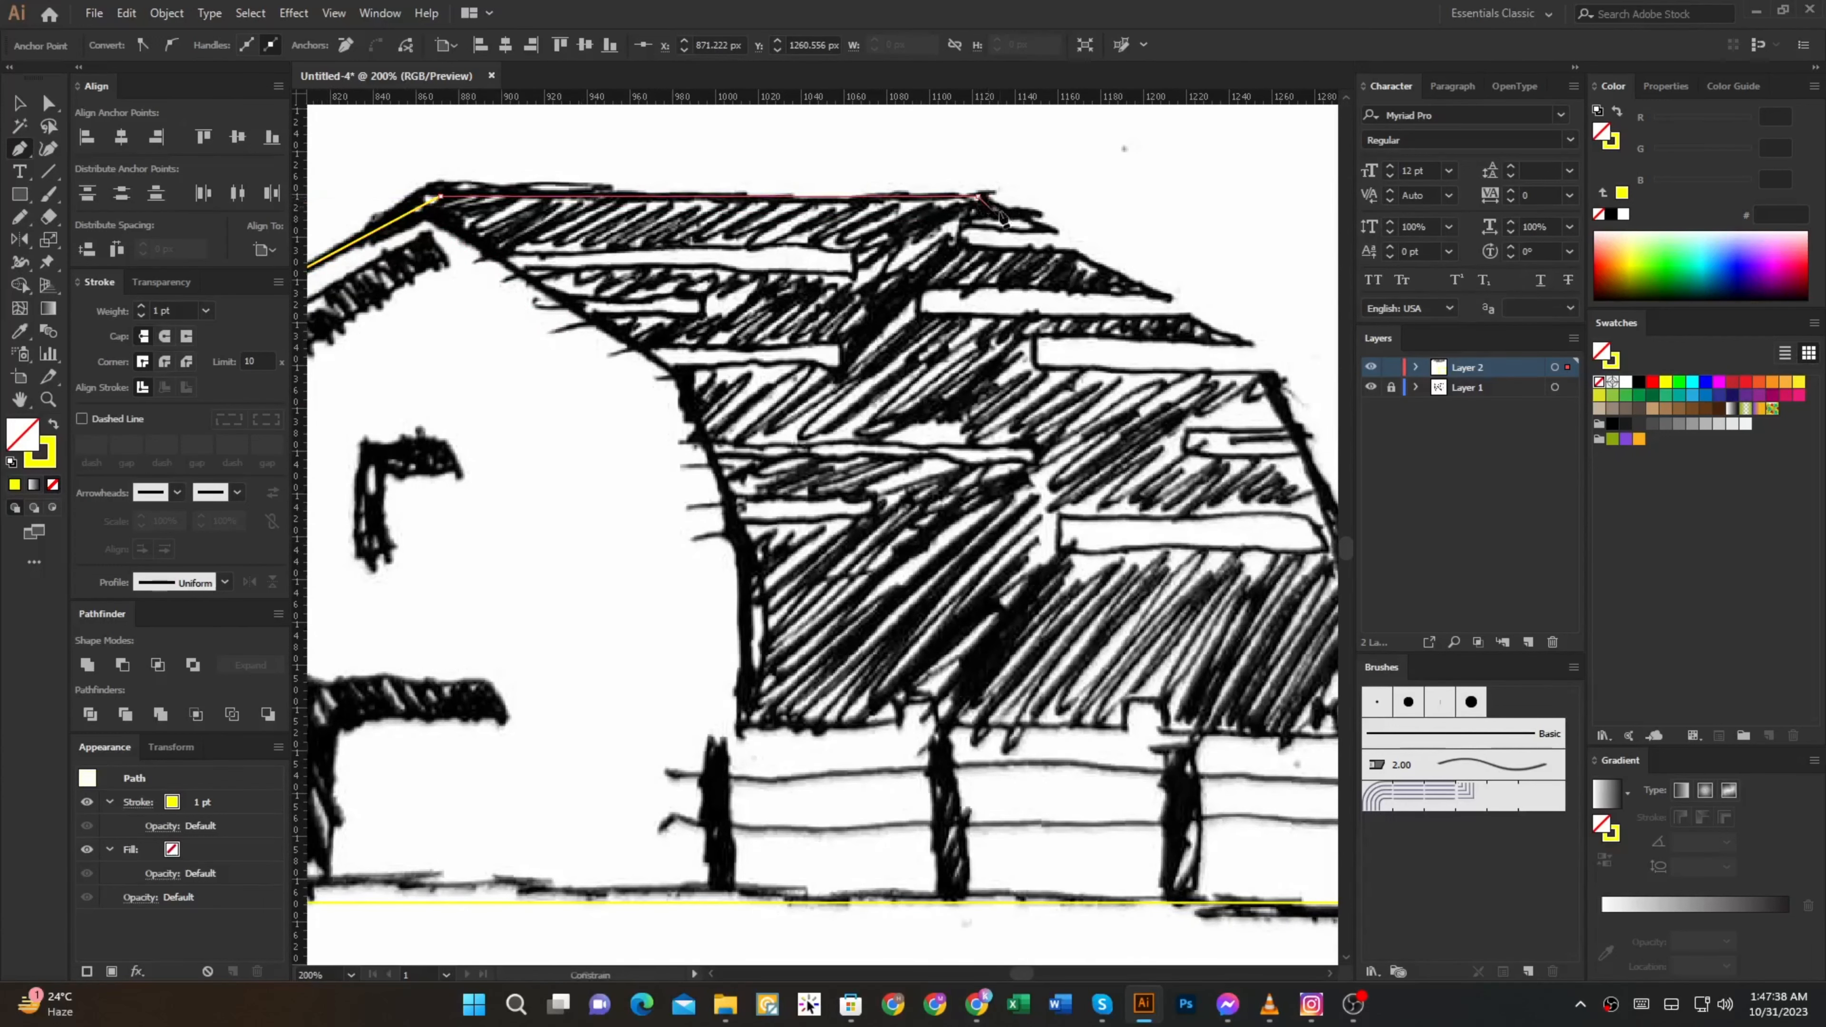
# Try to trace the barn's far roof slopes and right wall from the ridge end down to the fence with the Pen tool
pyautogui.hscroll(3, 978, 196)
pyautogui.scroll(-1, 977, 197)
pyautogui.click(1054, 308)
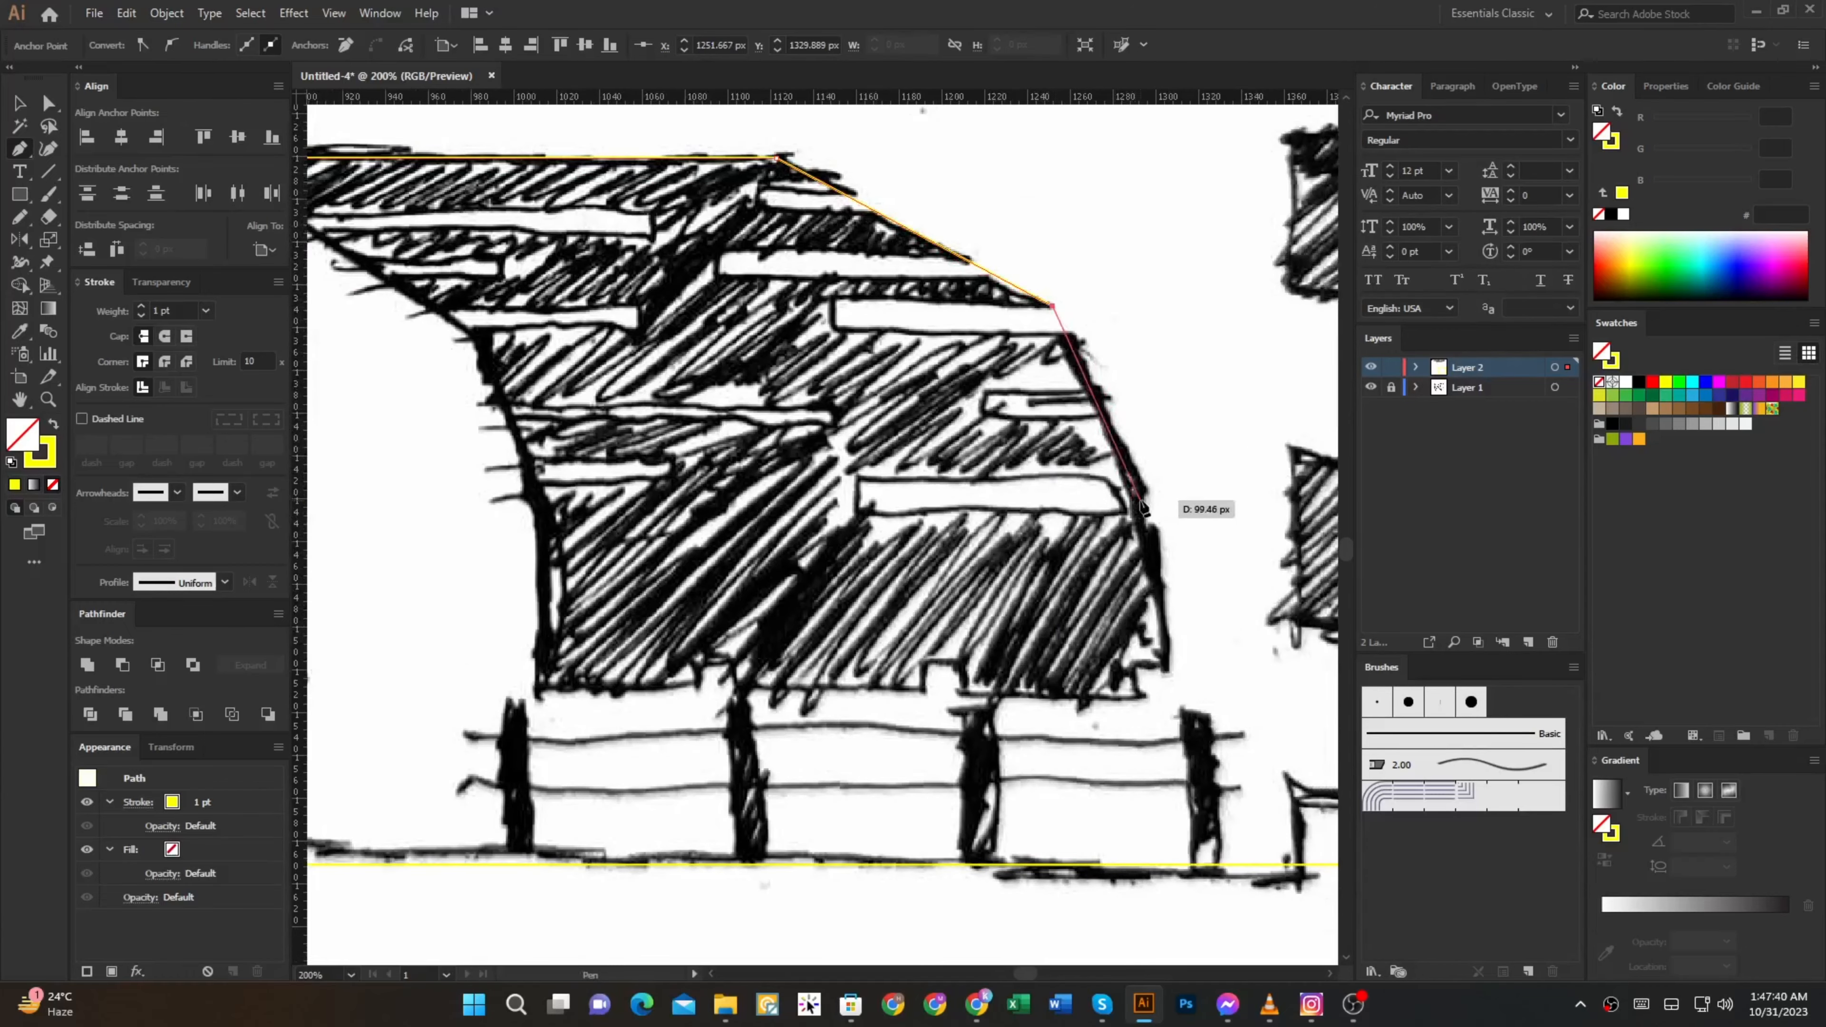
pyautogui.click(1136, 492)
pyautogui.click(1173, 697)
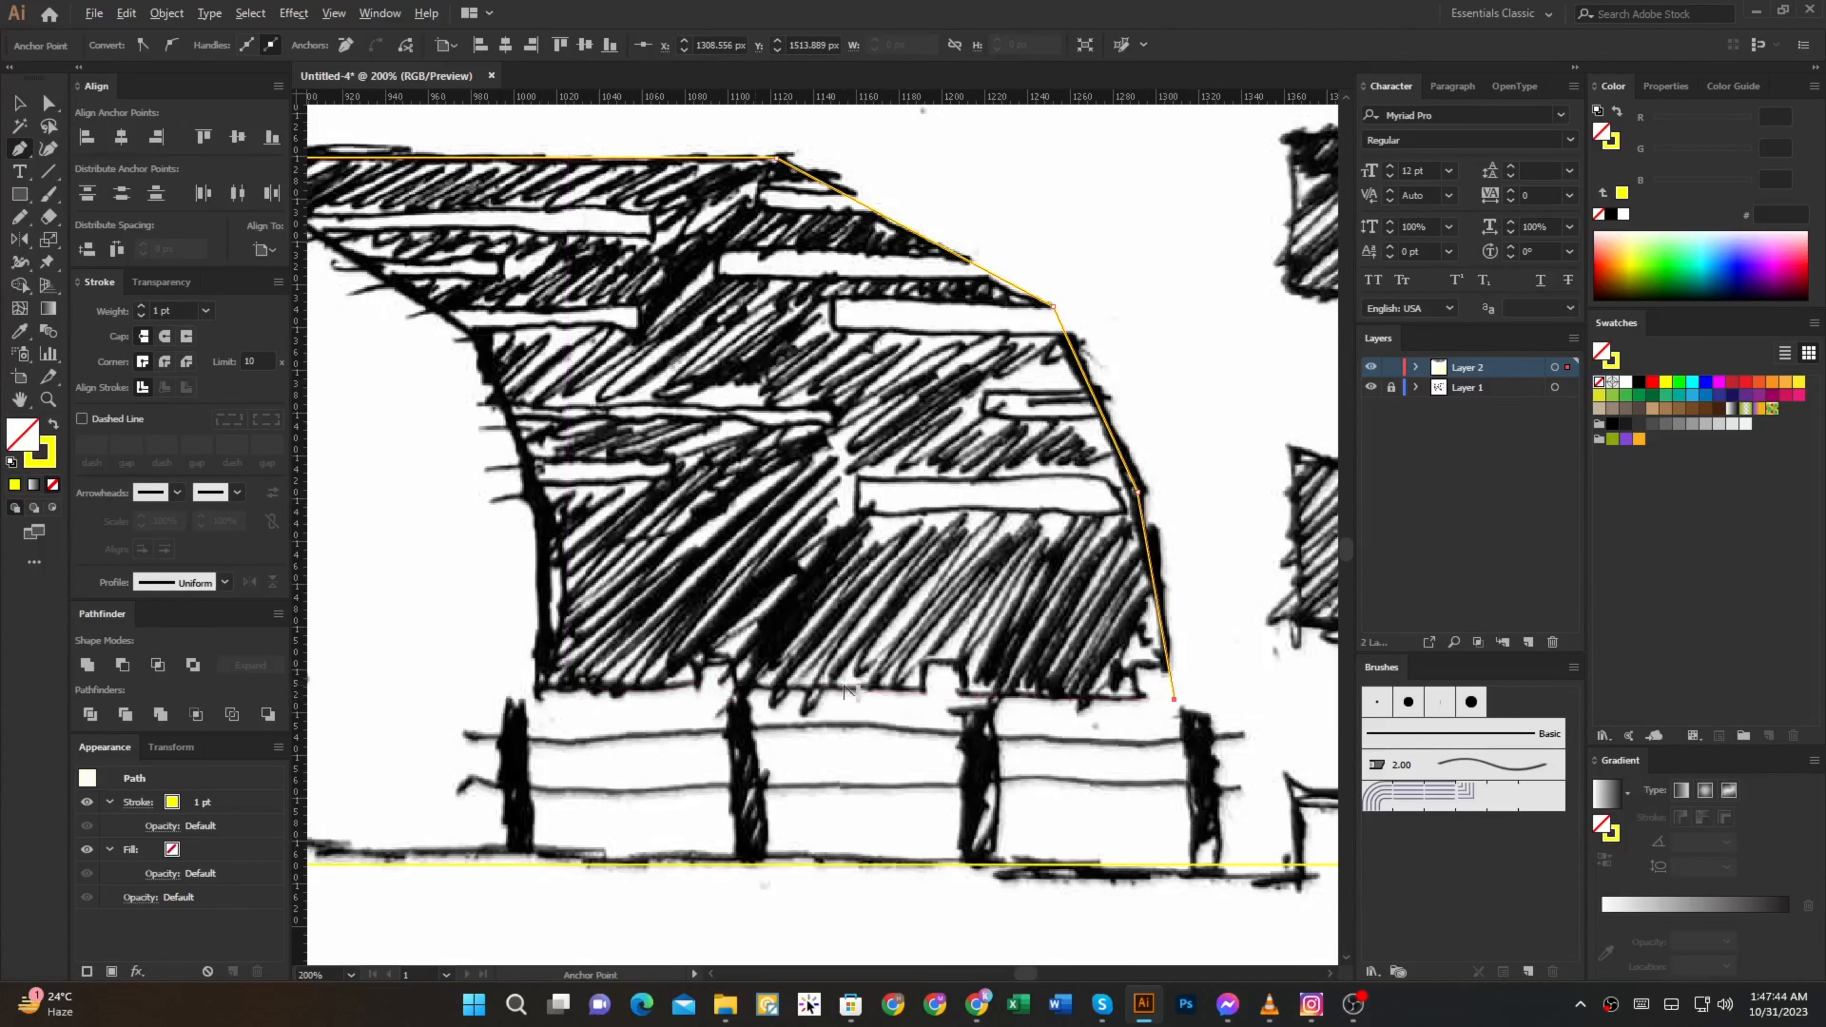
pyautogui.moveTo(885, 678); pyautogui.dragTo(910, 755)
pyautogui.press('v')
pyautogui.scroll(-1, 1078, 715)
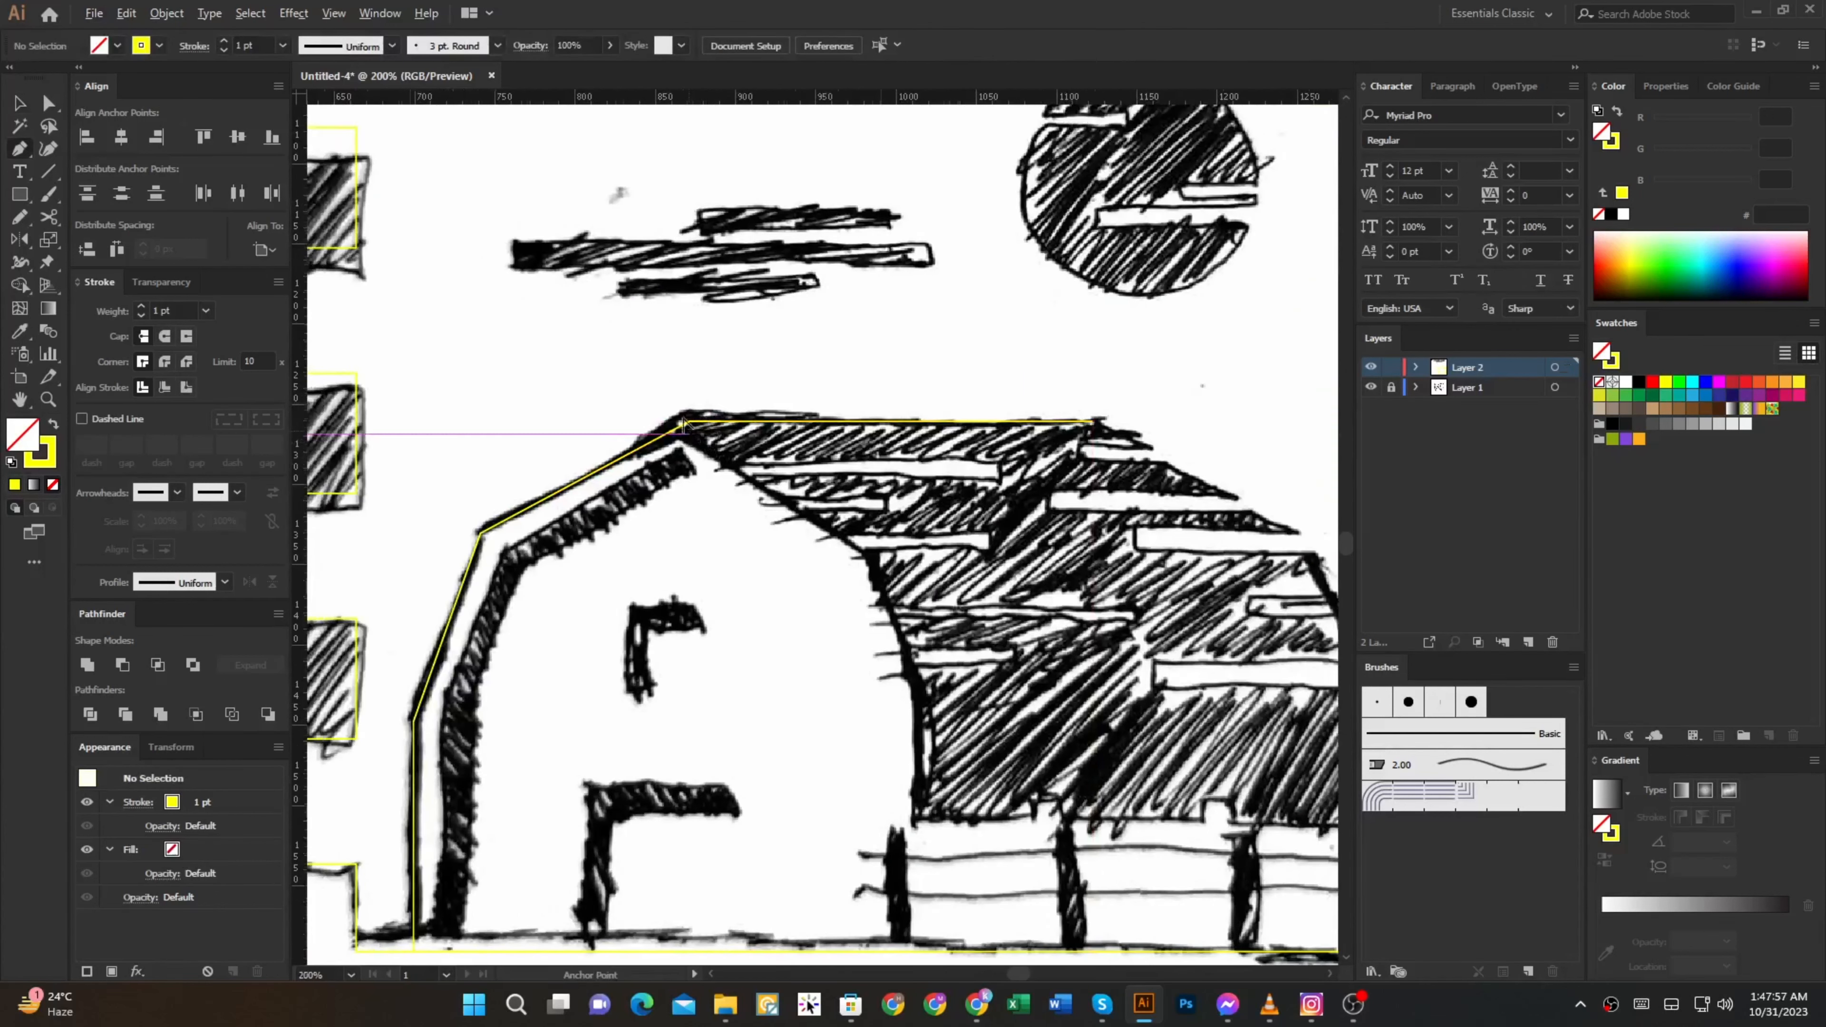
# Trace the right roof edge and wall of the barn's front face from the peak to just above the fence
pyautogui.scroll(1, 683, 424)
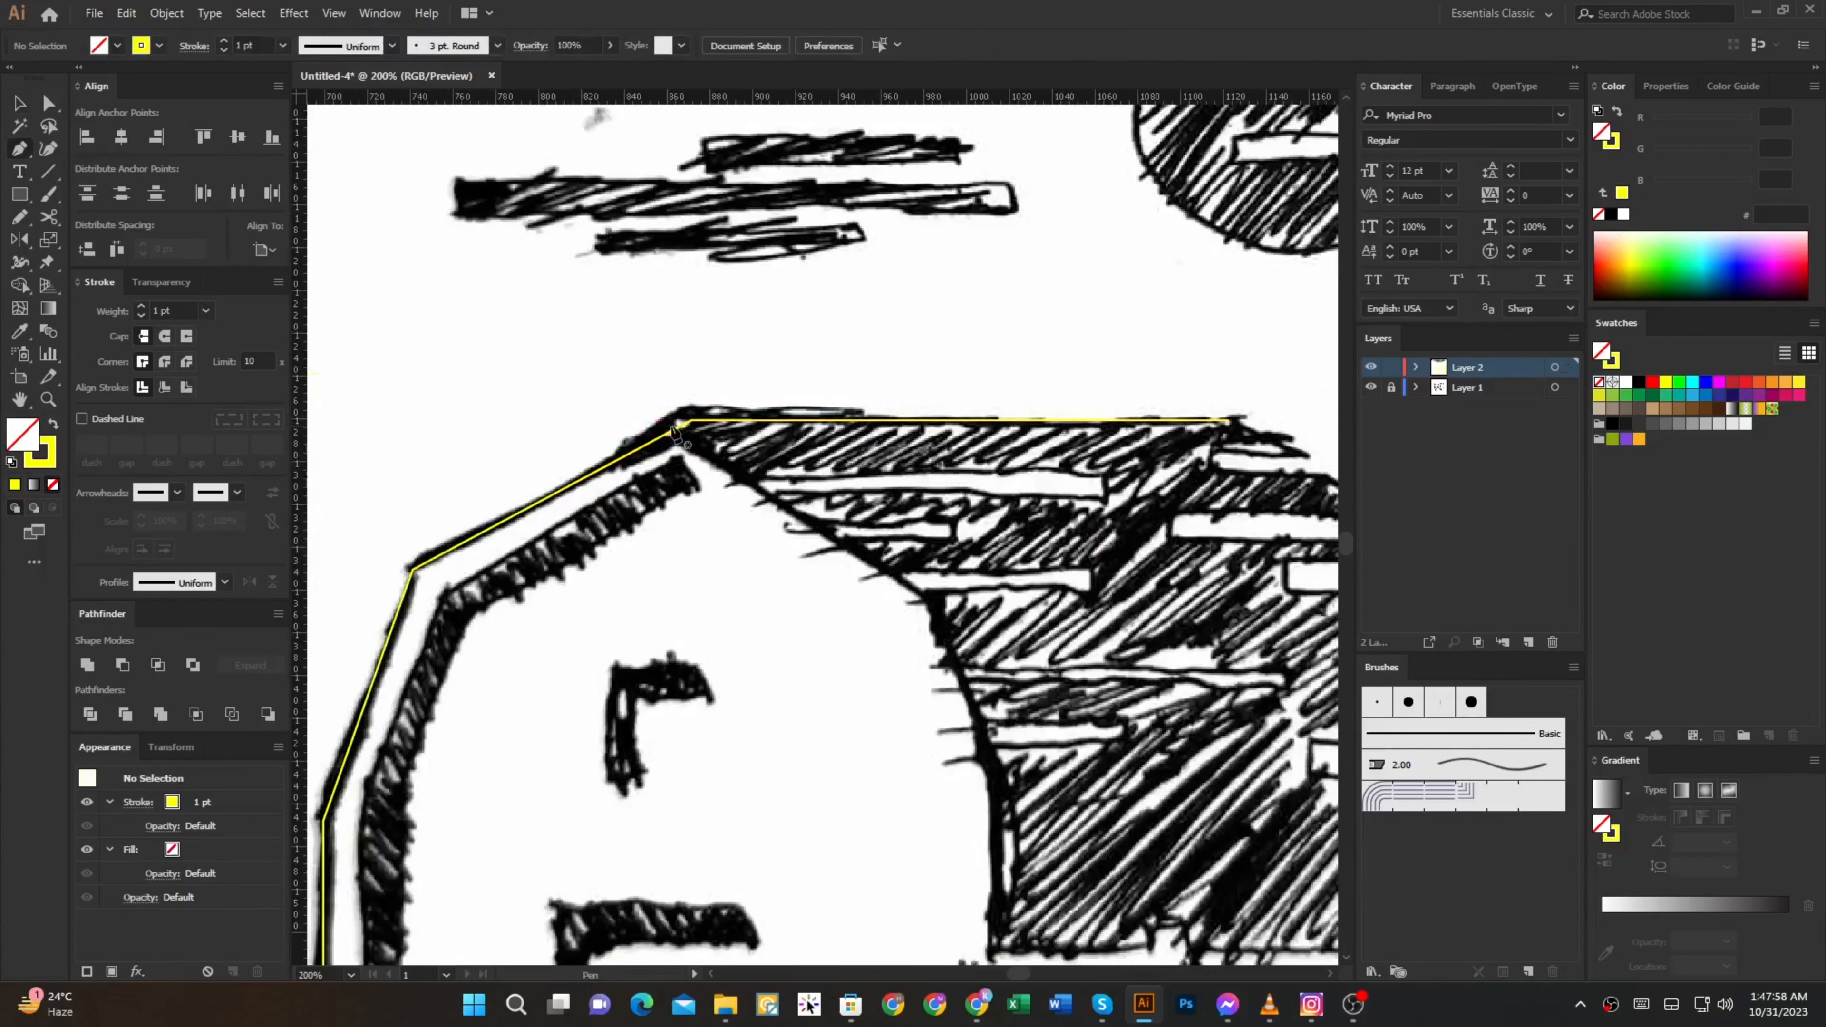
pyautogui.click(690, 423)
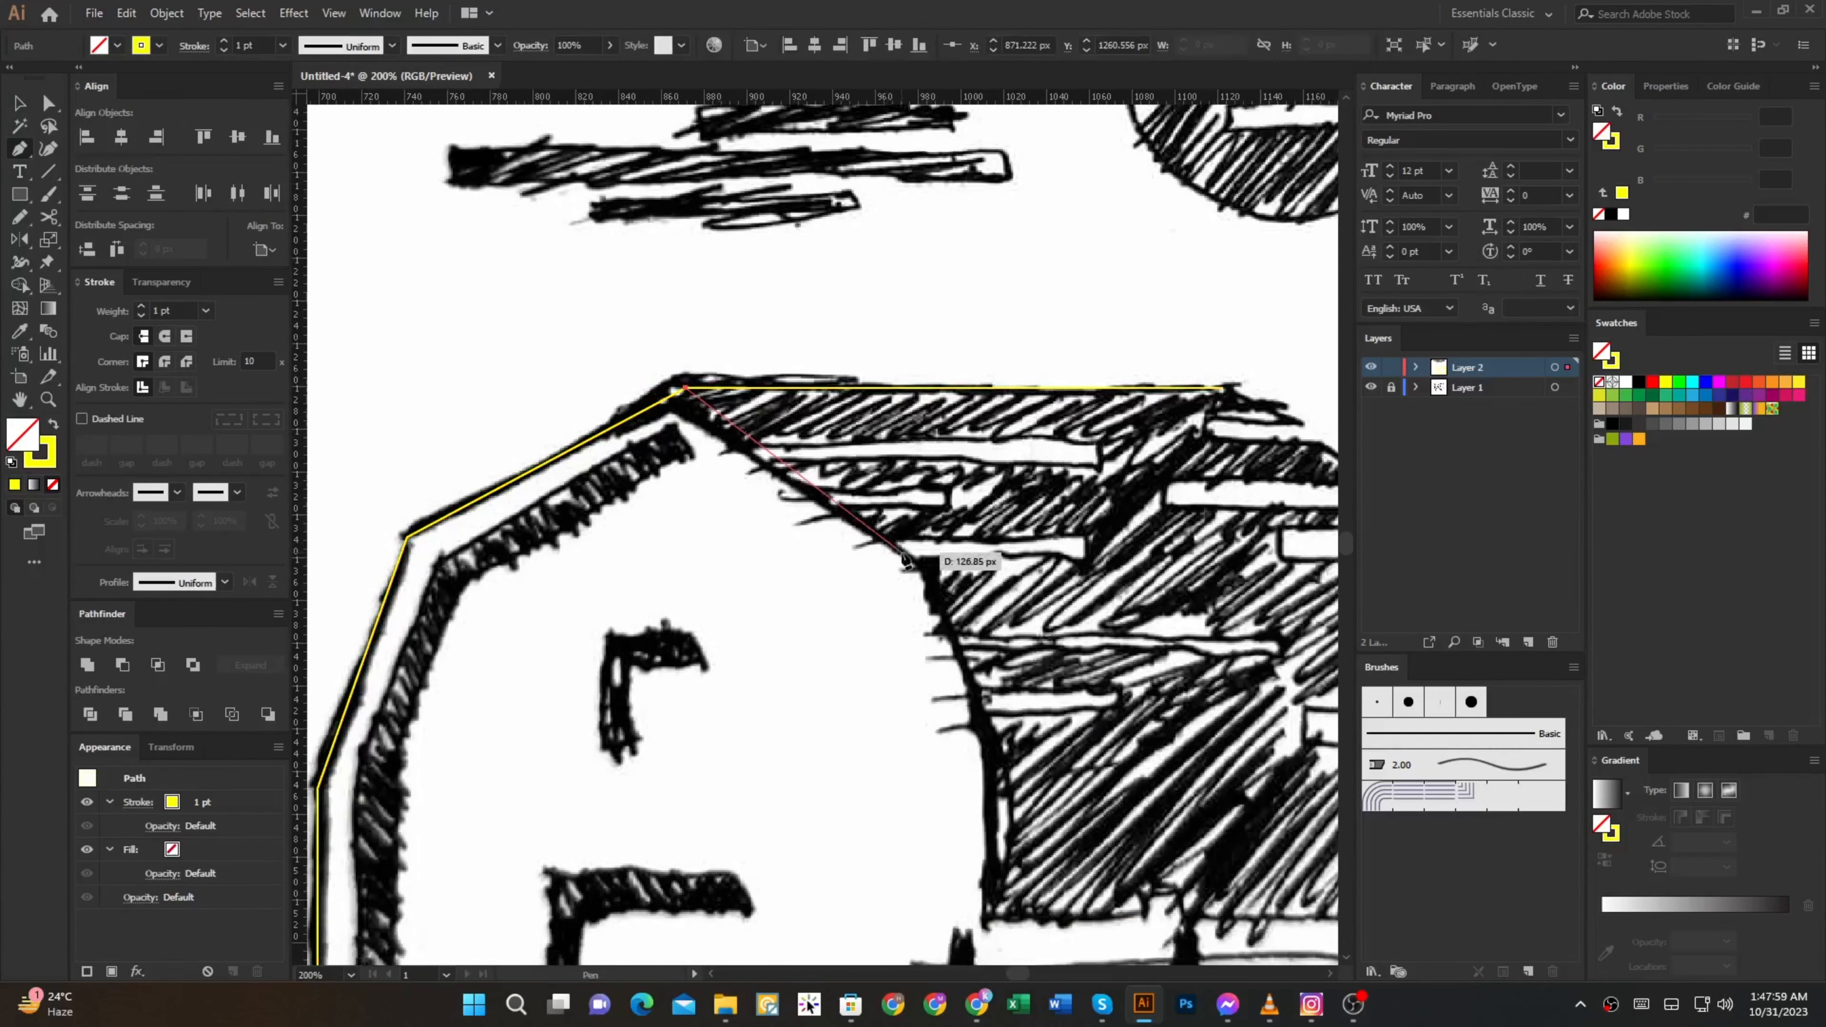
pyautogui.click(927, 572)
pyautogui.scroll(-3, 928, 572)
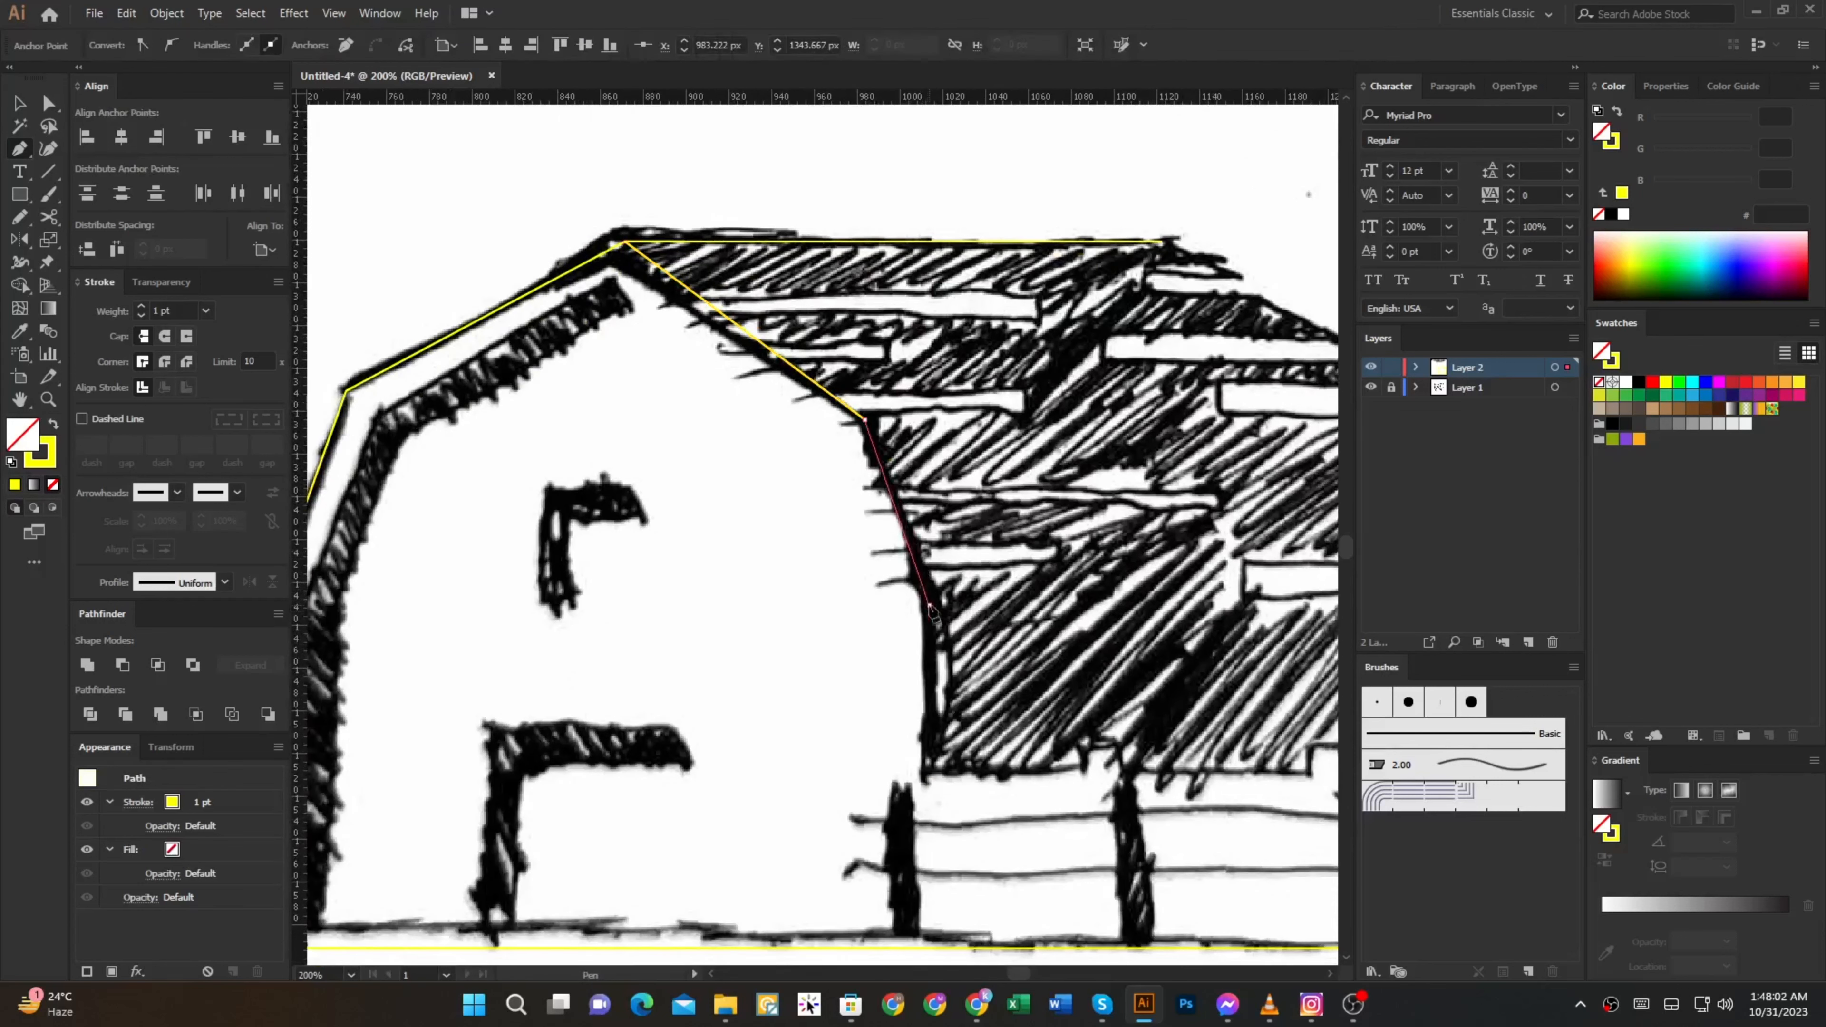
pyautogui.click(928, 604)
pyautogui.click(926, 775)
pyautogui.press('v')
# Copy the front face's right edge horizontally to the far end of the ridge and connect it to the ridge line
pyautogui.hscroll(4, 963, 707)
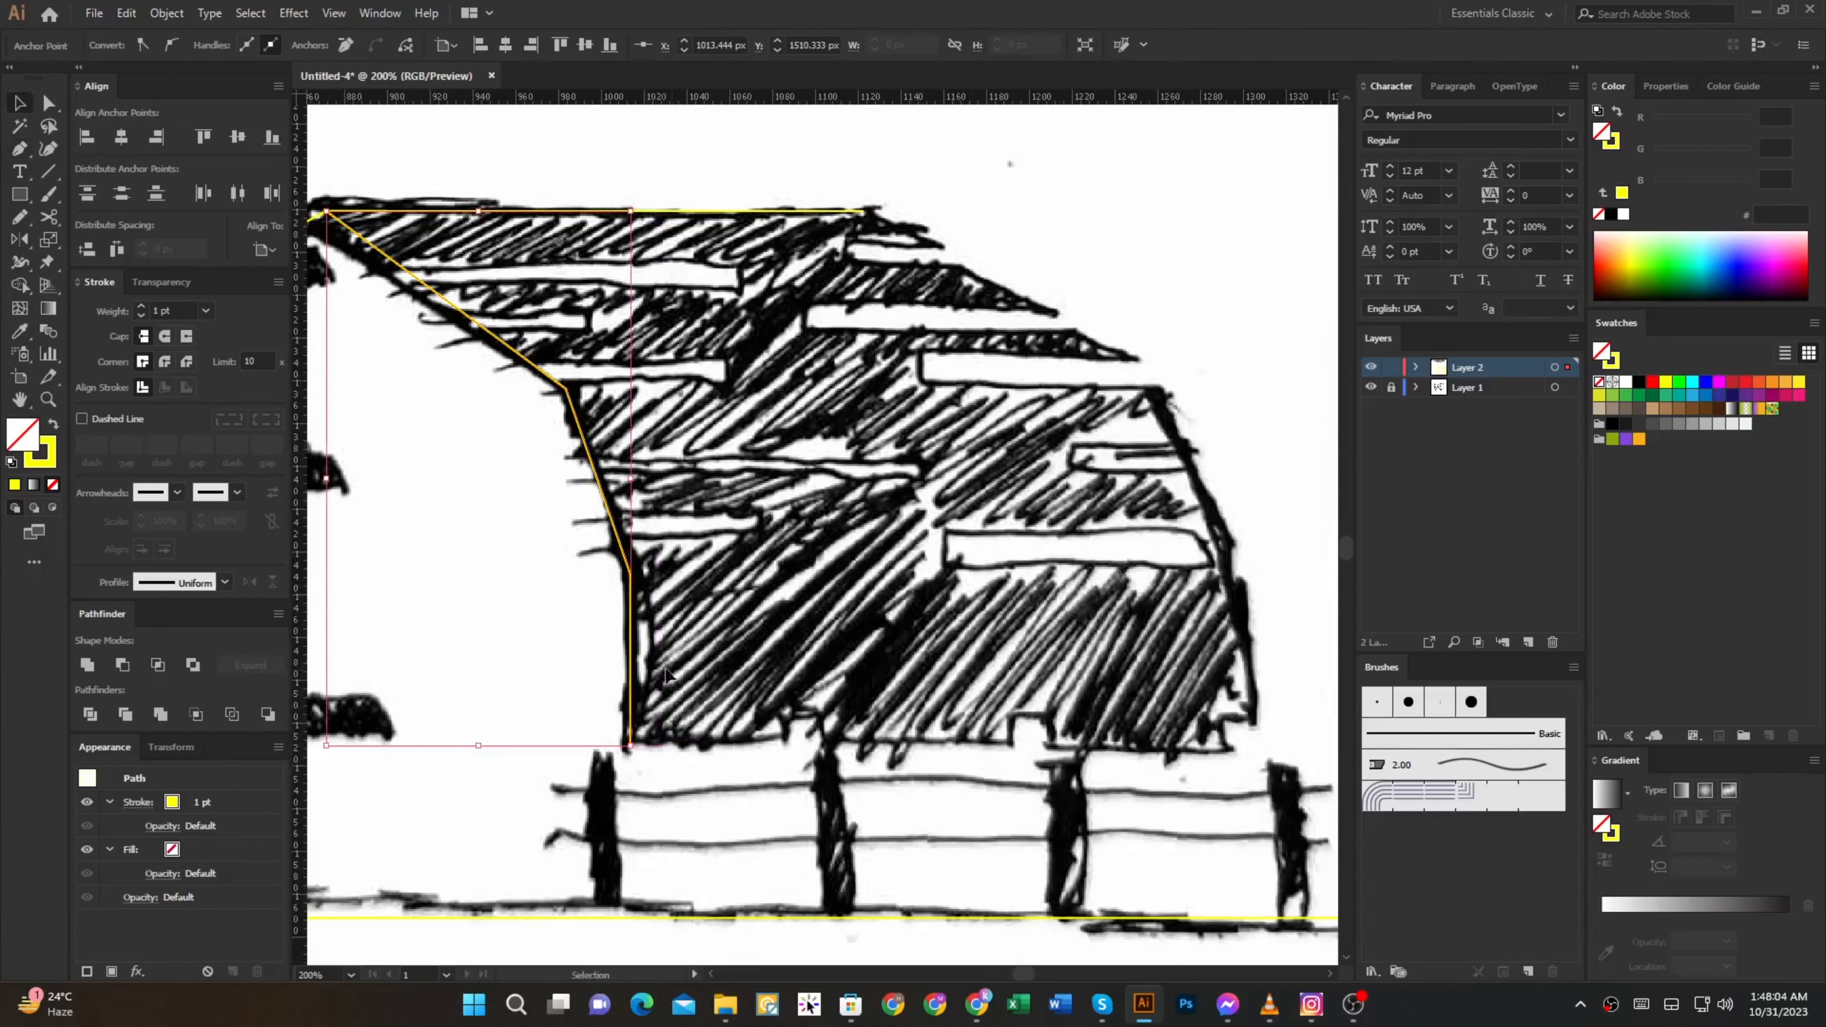
pyautogui.moveTo(632, 644); pyautogui.dragTo(1166, 643)
pyautogui.scroll(3, 881, 199)
pyautogui.press('a')
pyautogui.moveTo(899, 203); pyautogui.dragTo(787, 296)
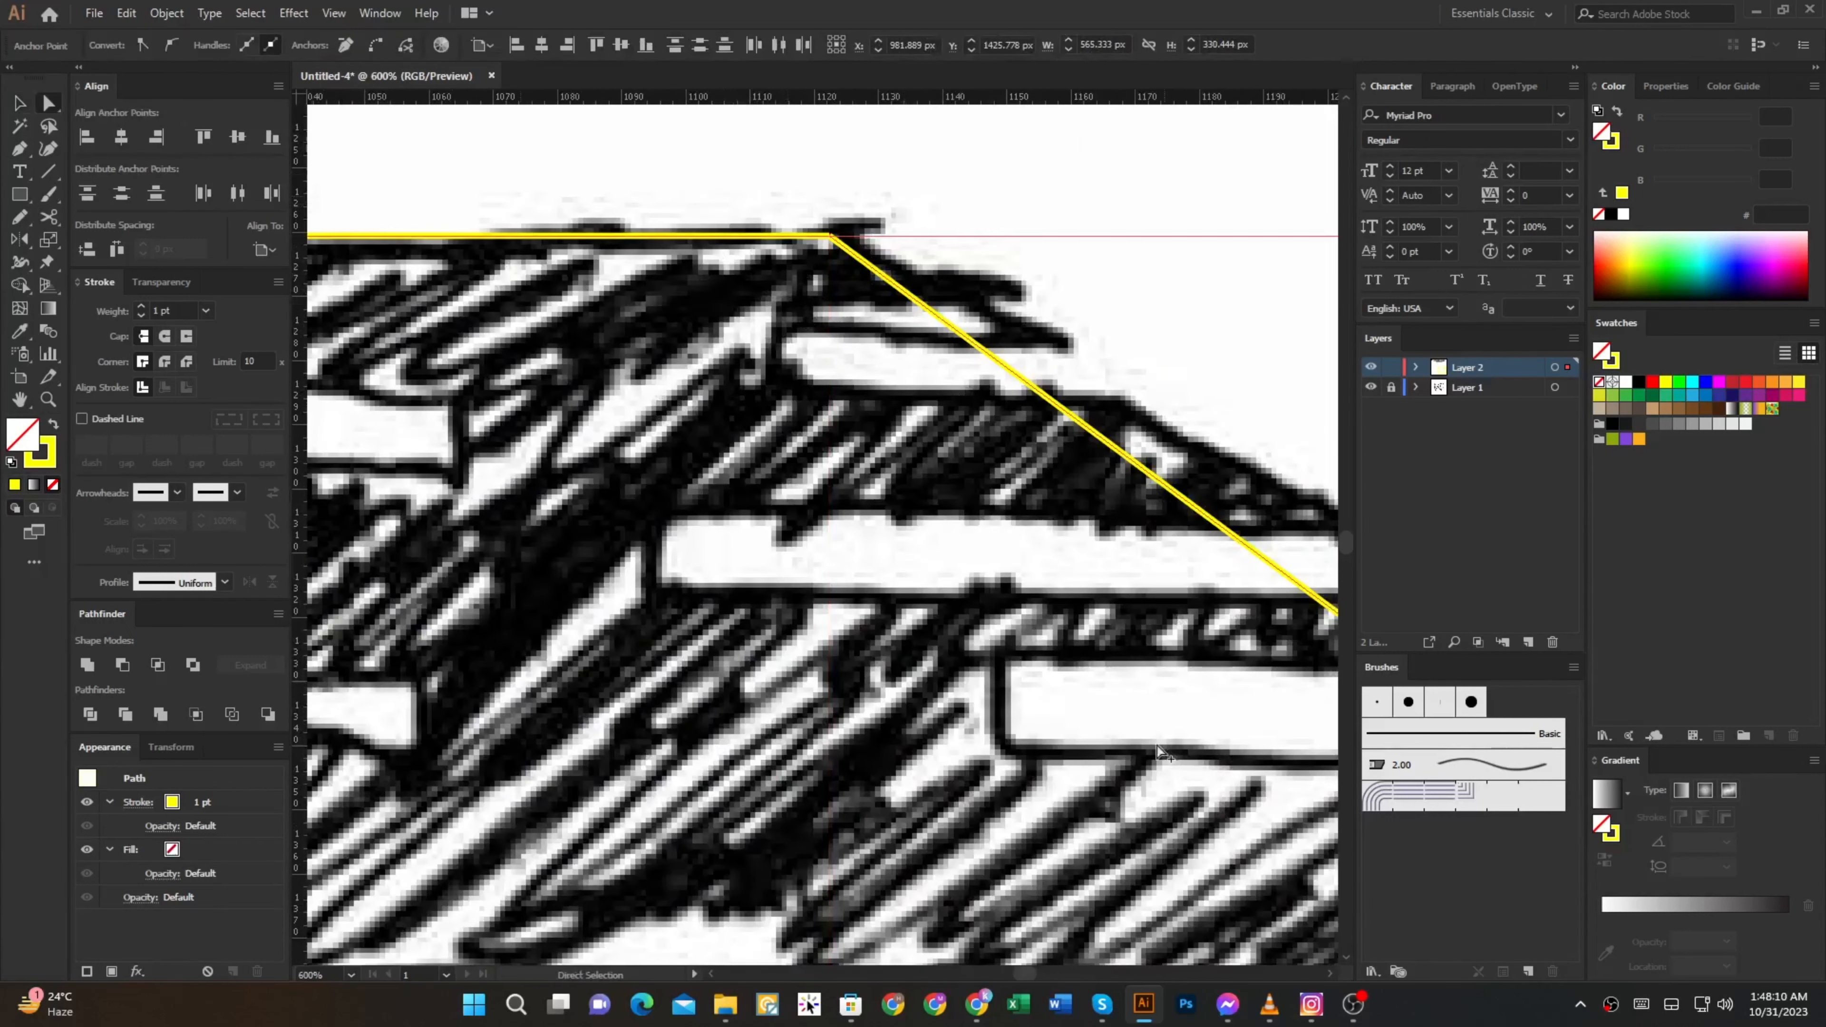
# Shift the lower points of the copied roof edge outward to match the sketched far side of the barn
pyautogui.hotkey('ctrl', '-')
pyautogui.hotkey('ctrl', '-')
pyautogui.hotkey('ctrl', '-')
pyautogui.hotkey('ctrl', '-')
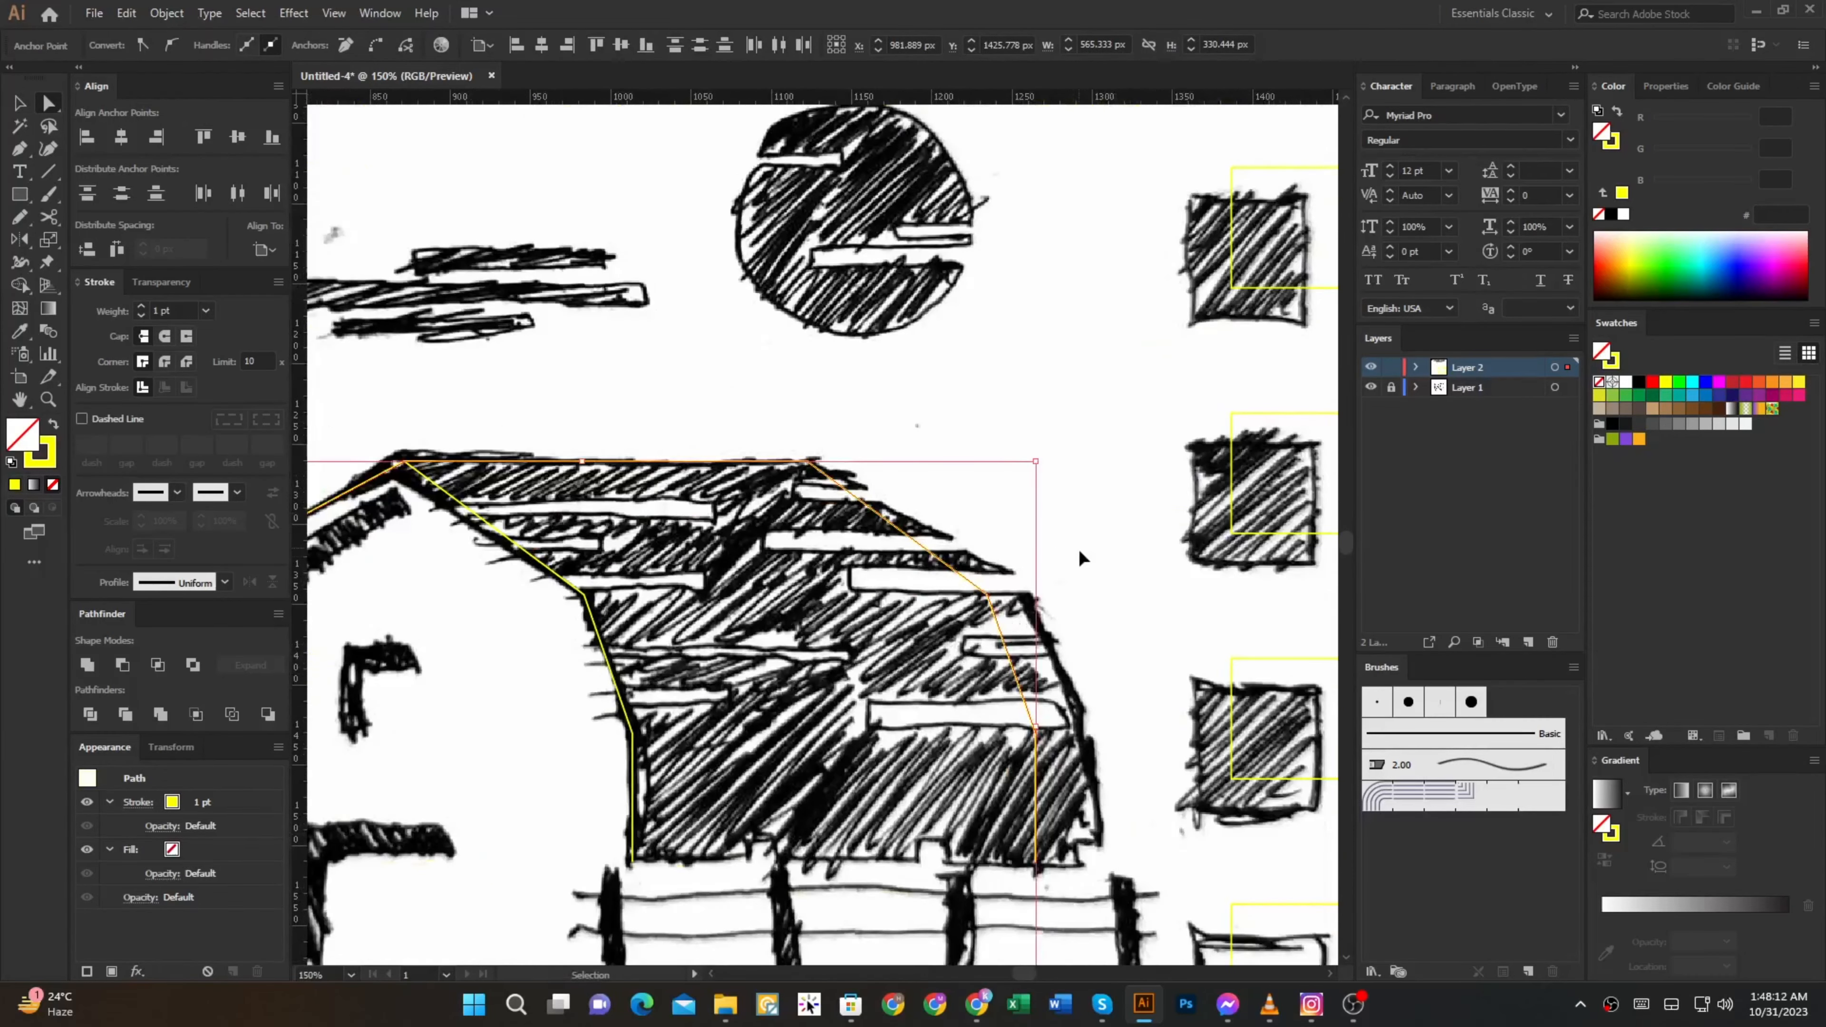
pyautogui.moveTo(1095, 510); pyautogui.dragTo(941, 877)
pyautogui.moveTo(1035, 864); pyautogui.dragTo(1081, 872)
pyautogui.hotkey('ctrl', '+')
pyautogui.hotkey('ctrl', '+')
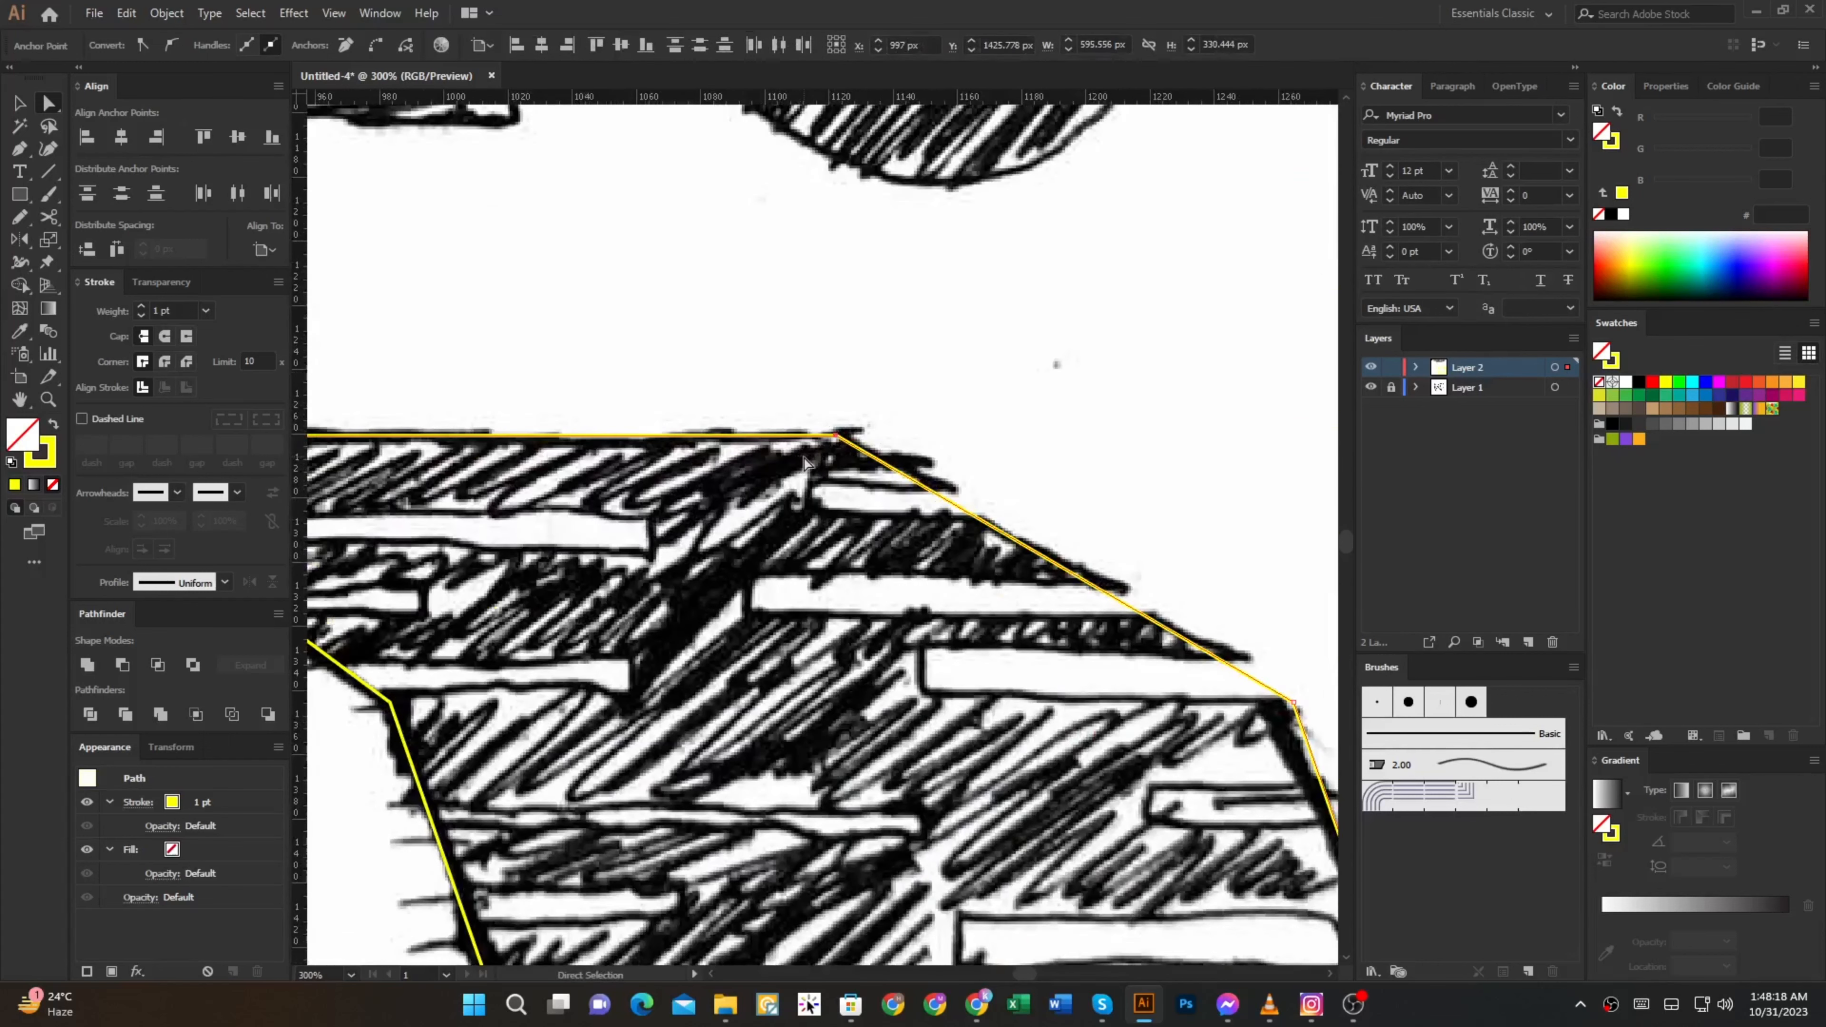
# Connect the lower ends of the barn's two side edges with a horizontal Pen line above the fence
pyautogui.press('p')
pyautogui.hotkey('ctrl', '-')
pyautogui.hotkey('ctrl', '-')
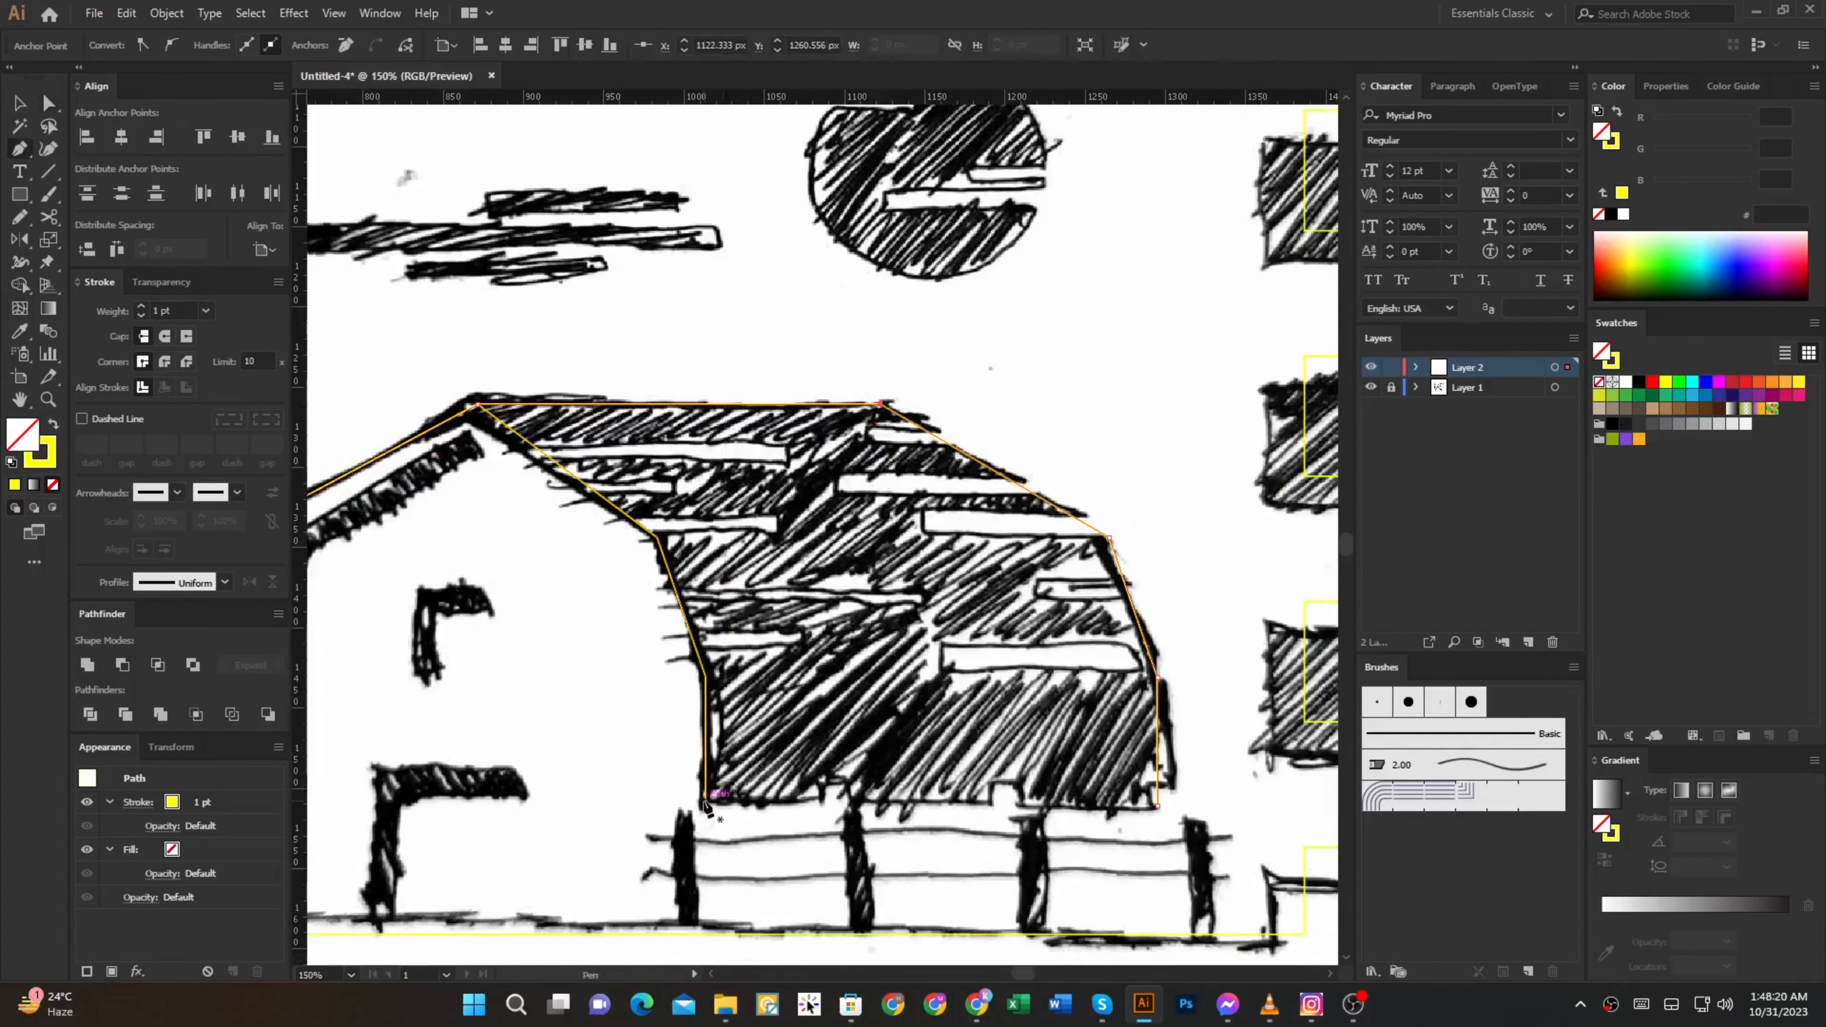
pyautogui.click(705, 805)
pyautogui.click(1157, 806)
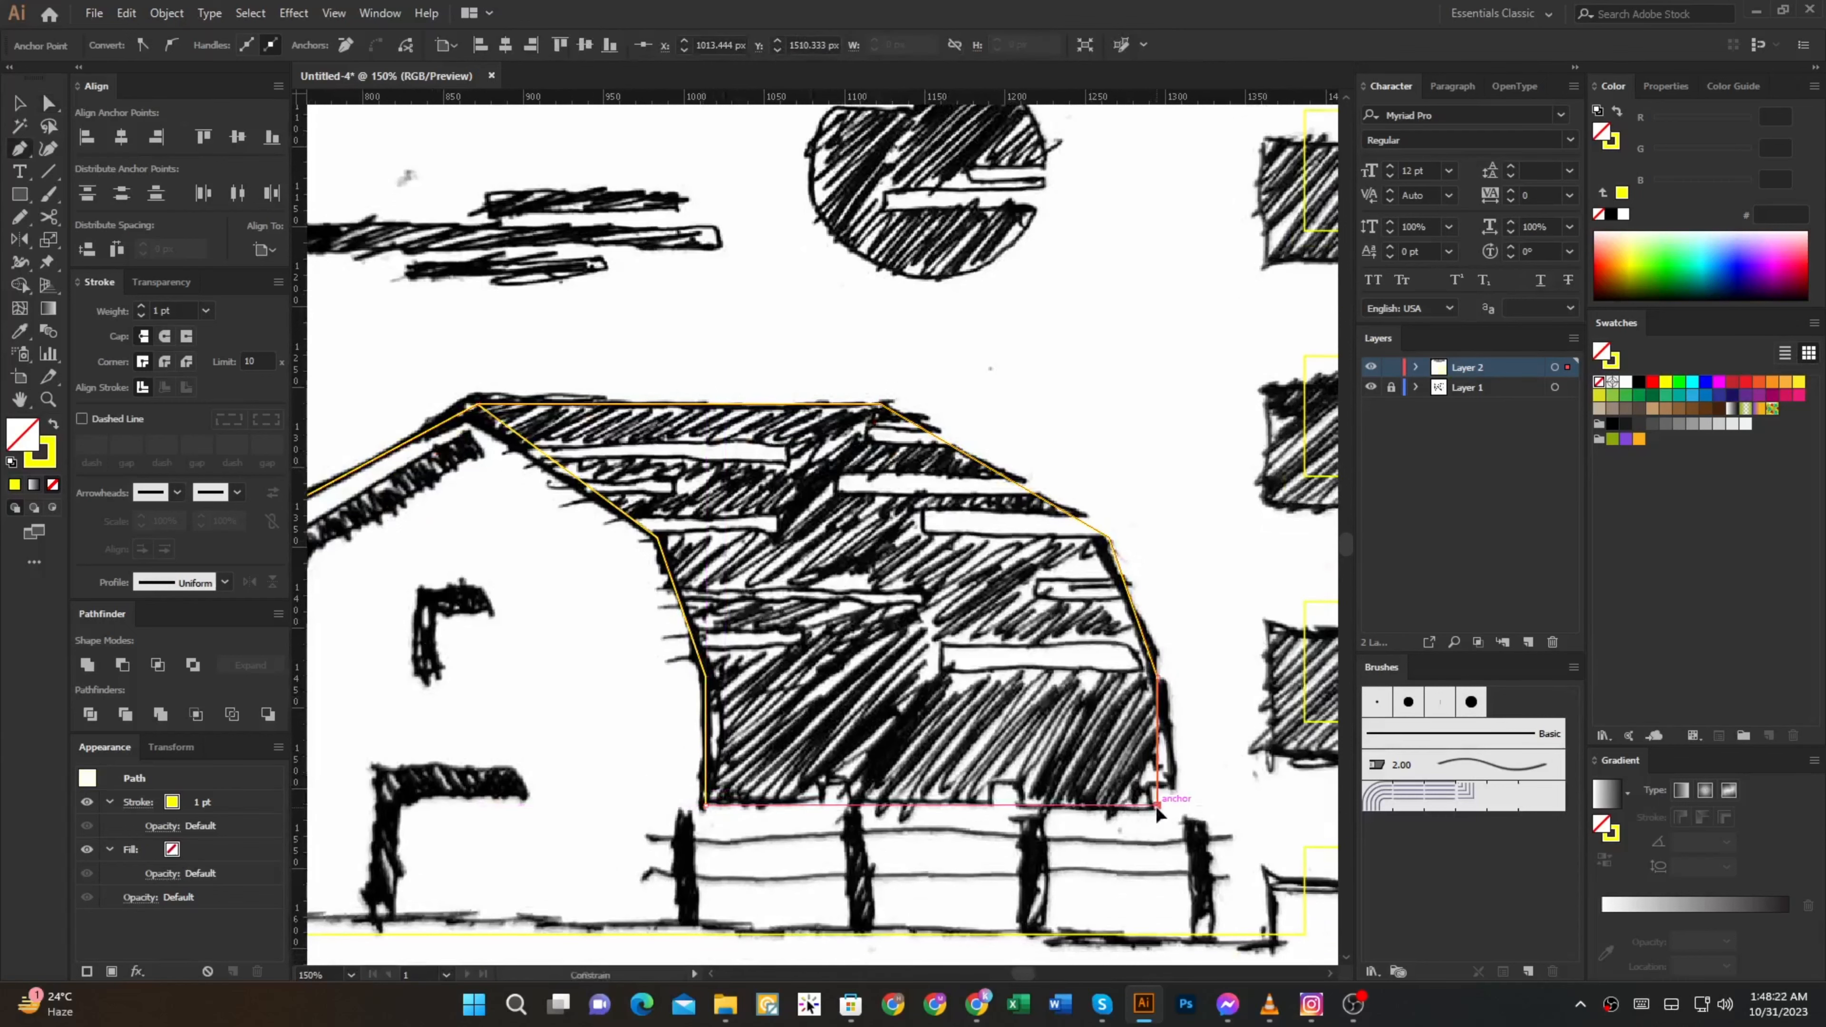
pyautogui.keyDown('ctrl'); pyautogui.click(1210, 772); pyautogui.keyUp('ctrl')
# Try to cut the barn outline at its peak with the Scissors tool
pyautogui.press('Tab')
pyautogui.moveTo(1054, 647); pyautogui.dragTo(1445, 625)
pyautogui.hotkey('ctrl', '+')
pyautogui.moveTo(449, 428); pyautogui.dragTo(823, 324)
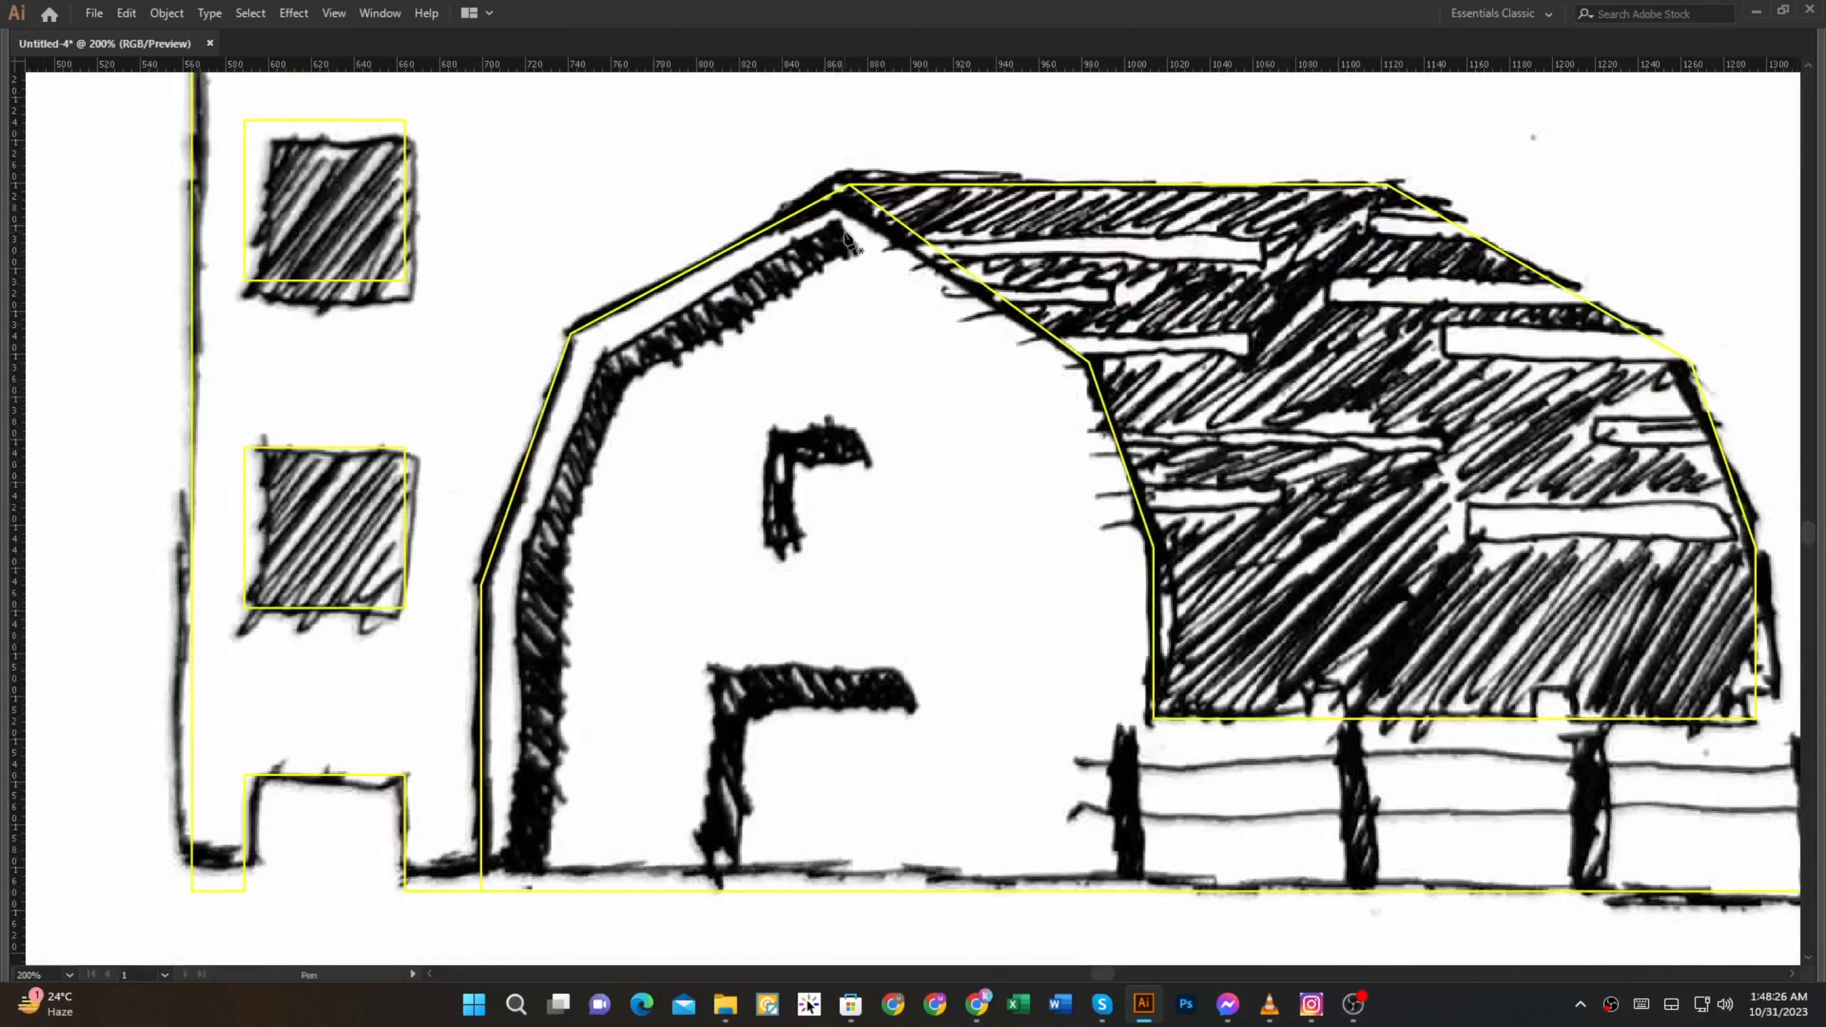
pyautogui.press('c')
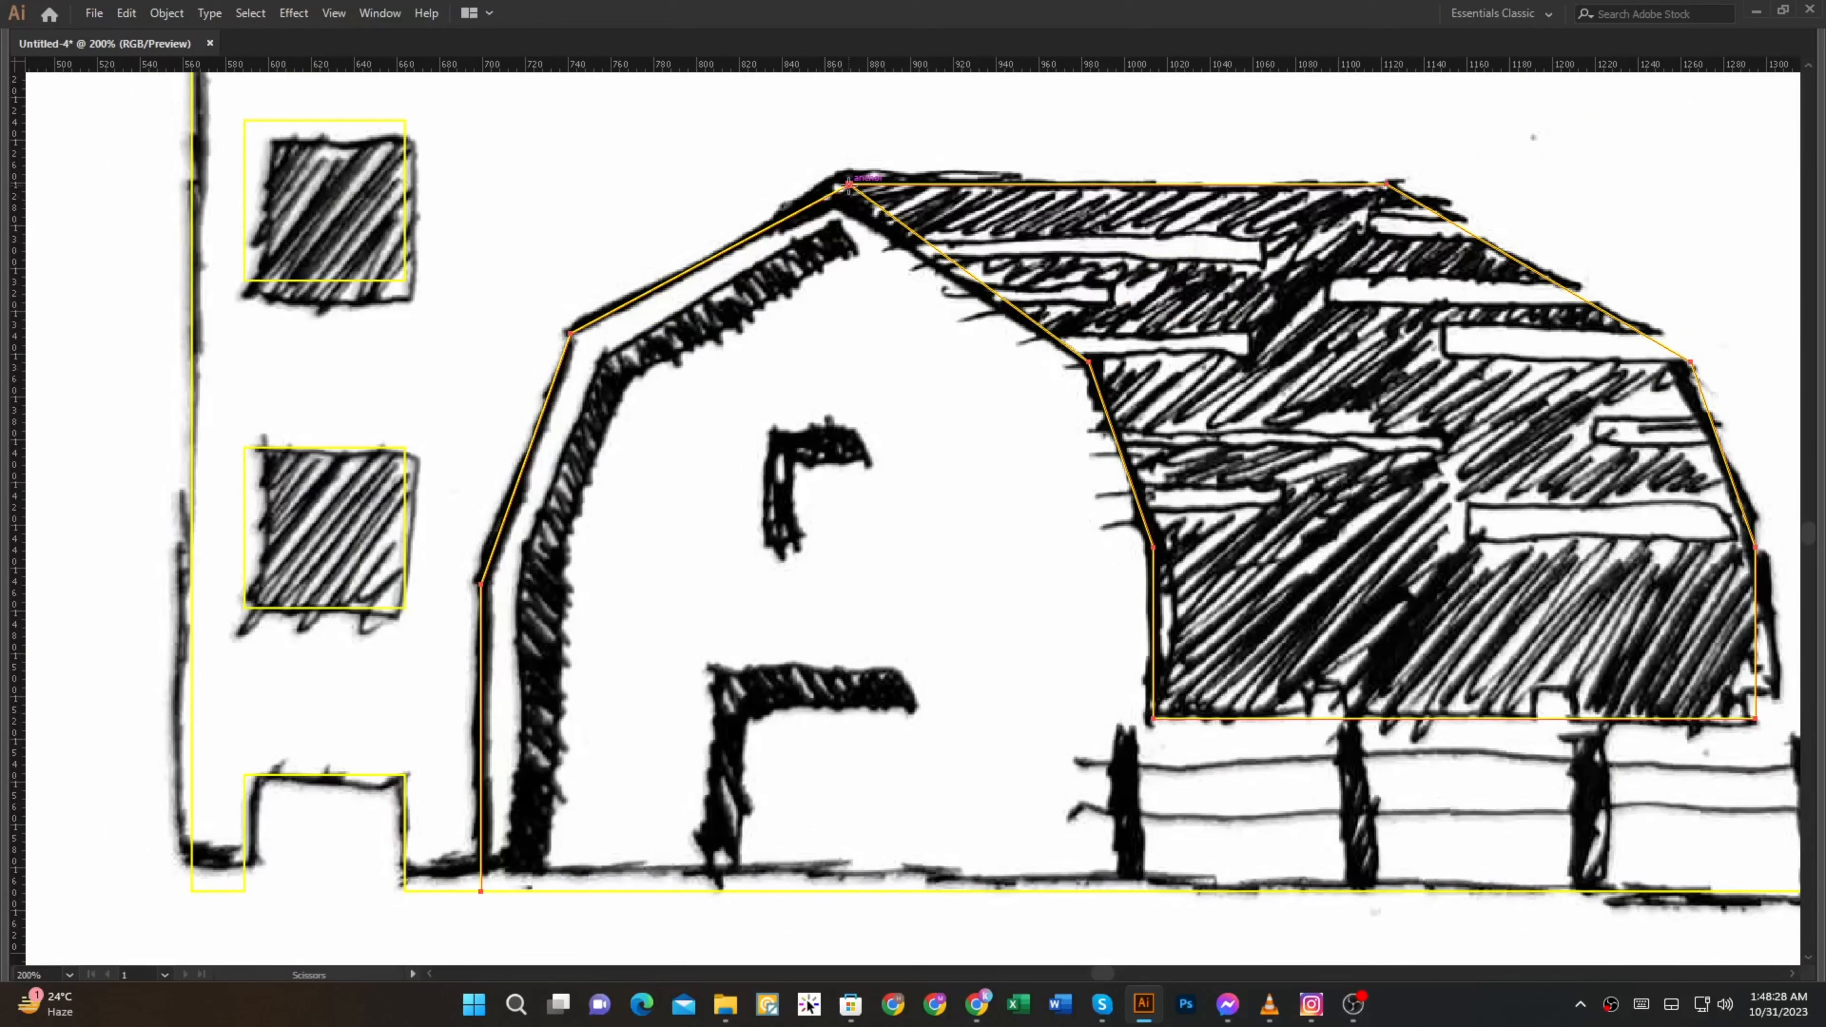
pyautogui.moveTo(848, 185); pyautogui.dragTo(846, 250)
pyautogui.hotkey('ctrl', 'z')
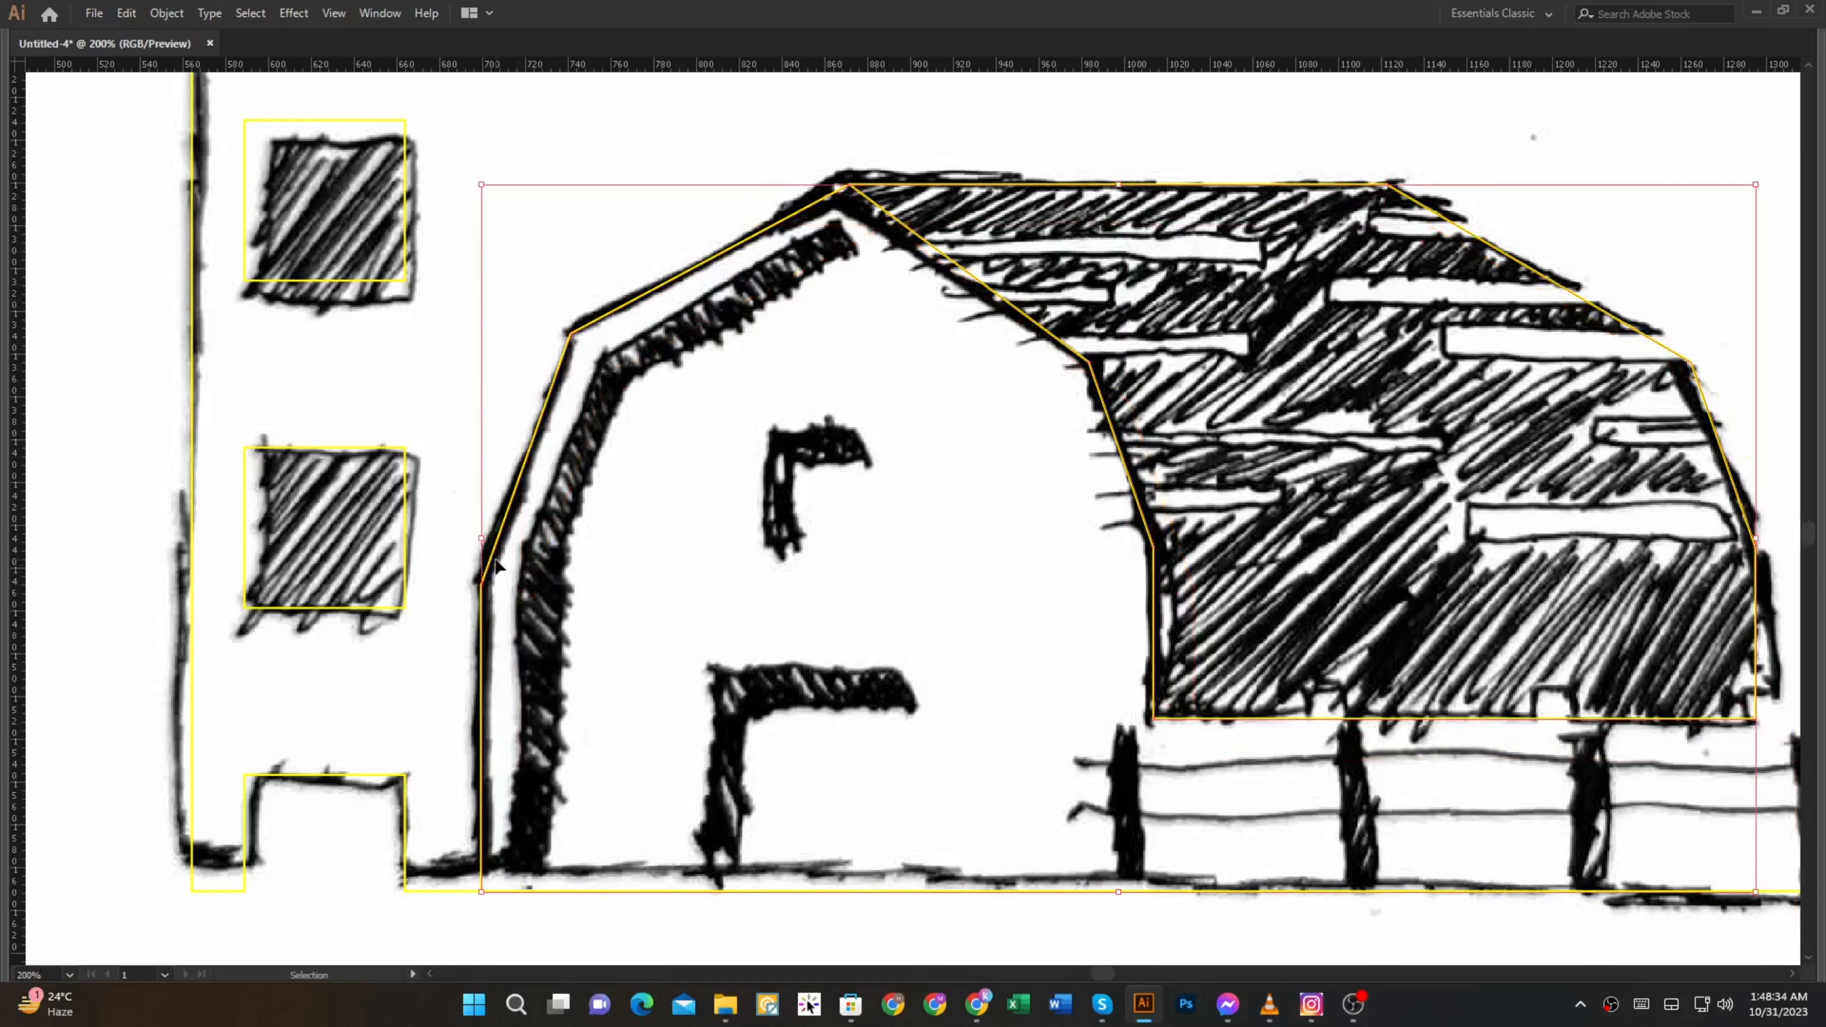
# Copy the barn outline inward onto the hatched inner band and raise the copy's lower-left end to the frame's bottom edge
pyautogui.moveTo(492, 549); pyautogui.dragTo(542, 550)
pyautogui.hotkey('ctrl', 'z')
pyautogui.press('a')
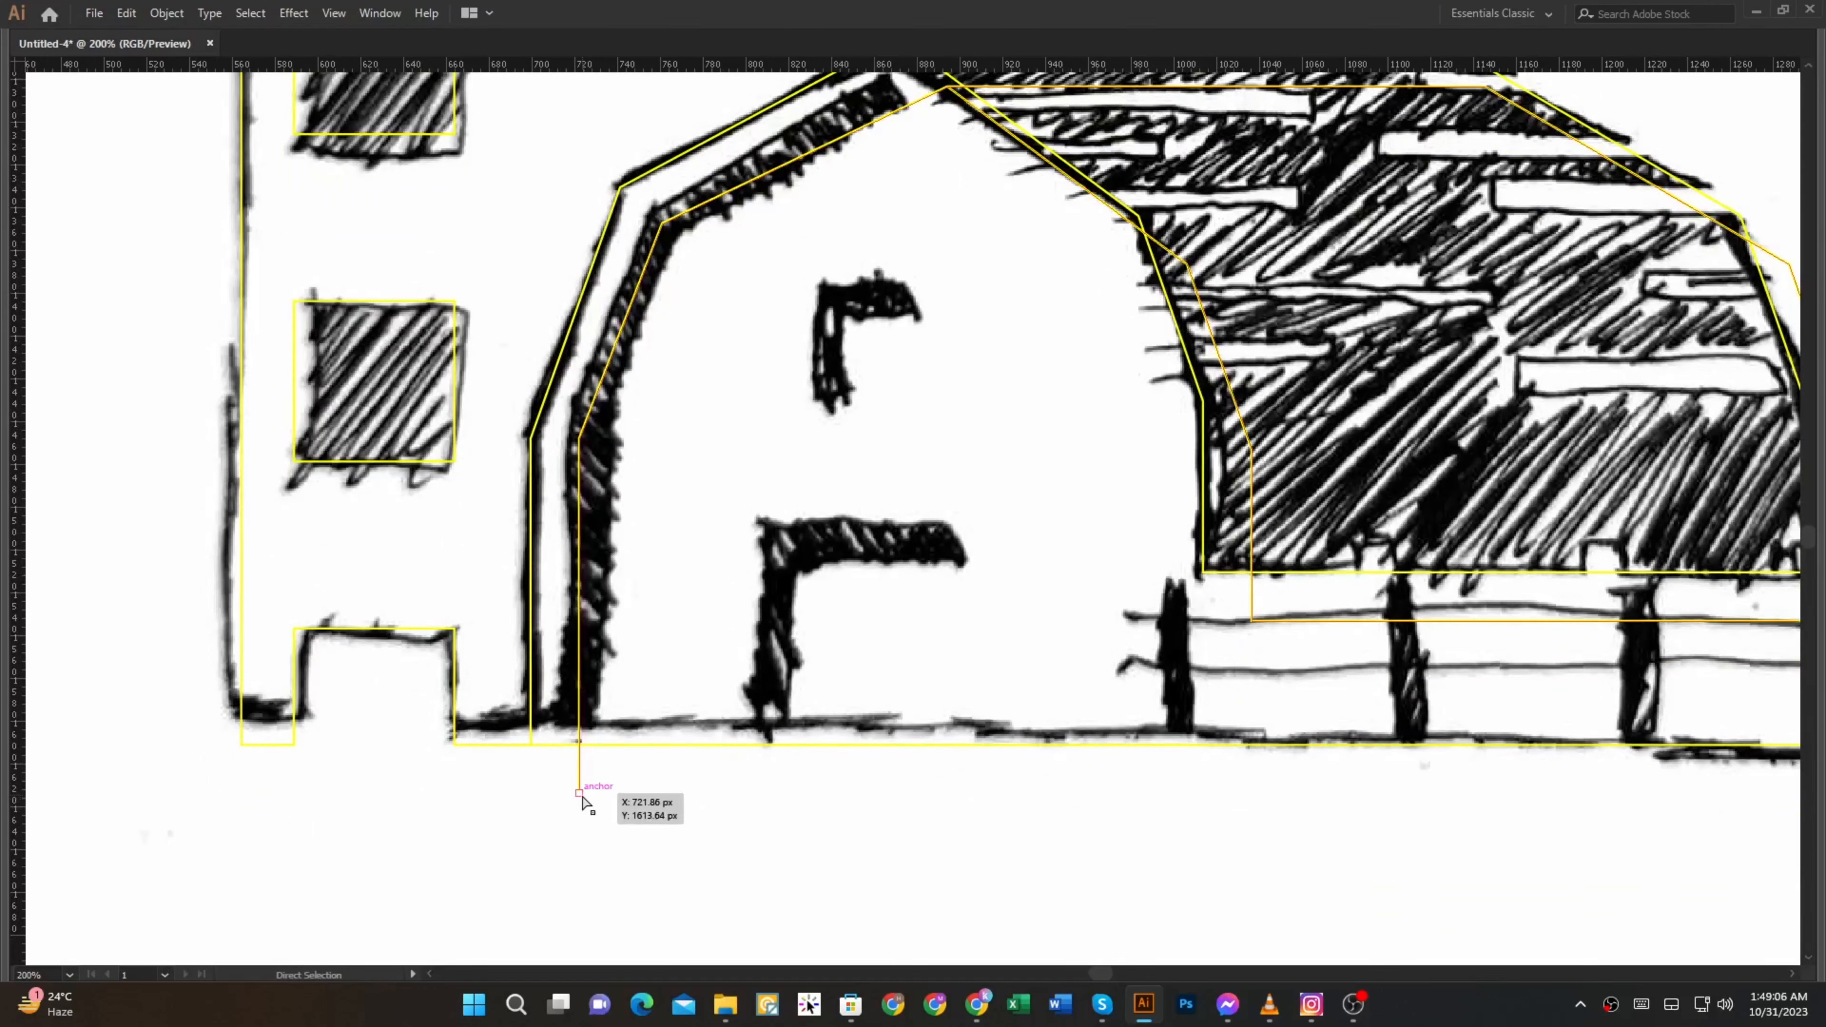
pyautogui.moveTo(581, 794); pyautogui.dragTo(579, 745)
pyautogui.moveTo(911, 194); pyautogui.dragTo(813, 410)
pyautogui.scroll(1, 821, 352)
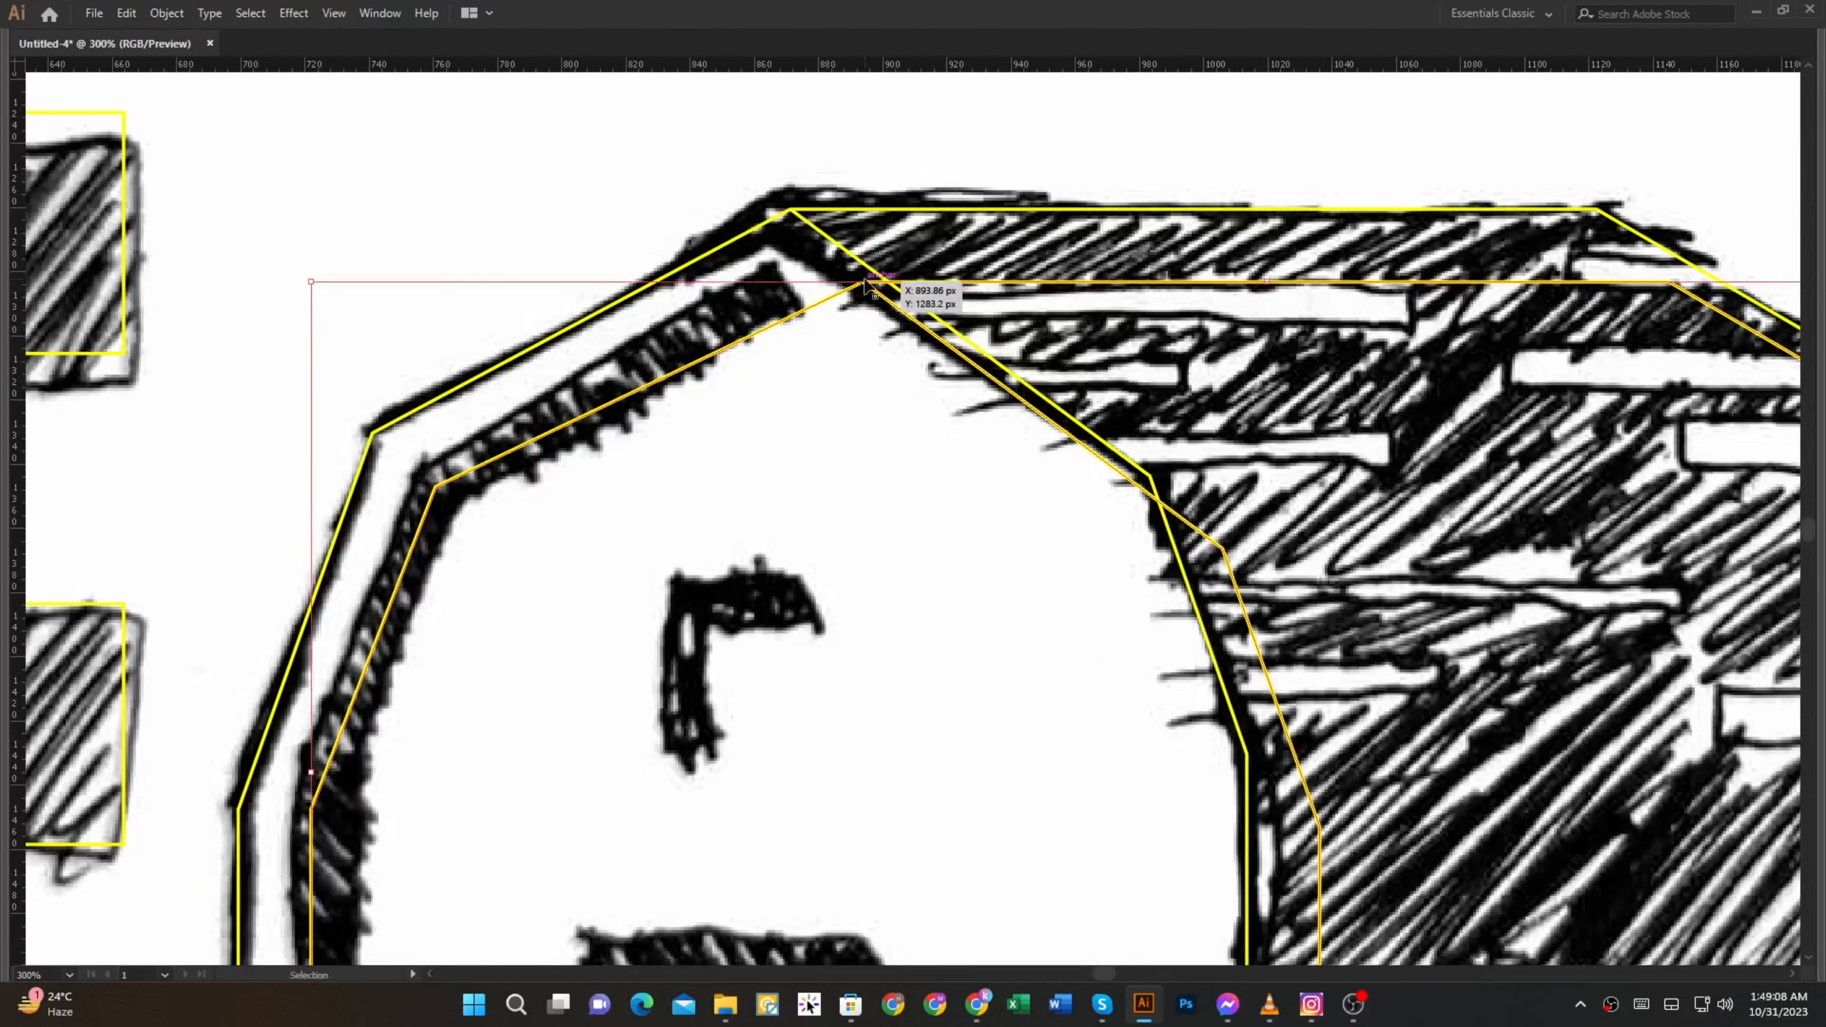
# Cut the copied outline at its peak with the Scissors tool and delete everything right of the cut
pyautogui.press('c')
pyautogui.hotkey('ctrl', '-')
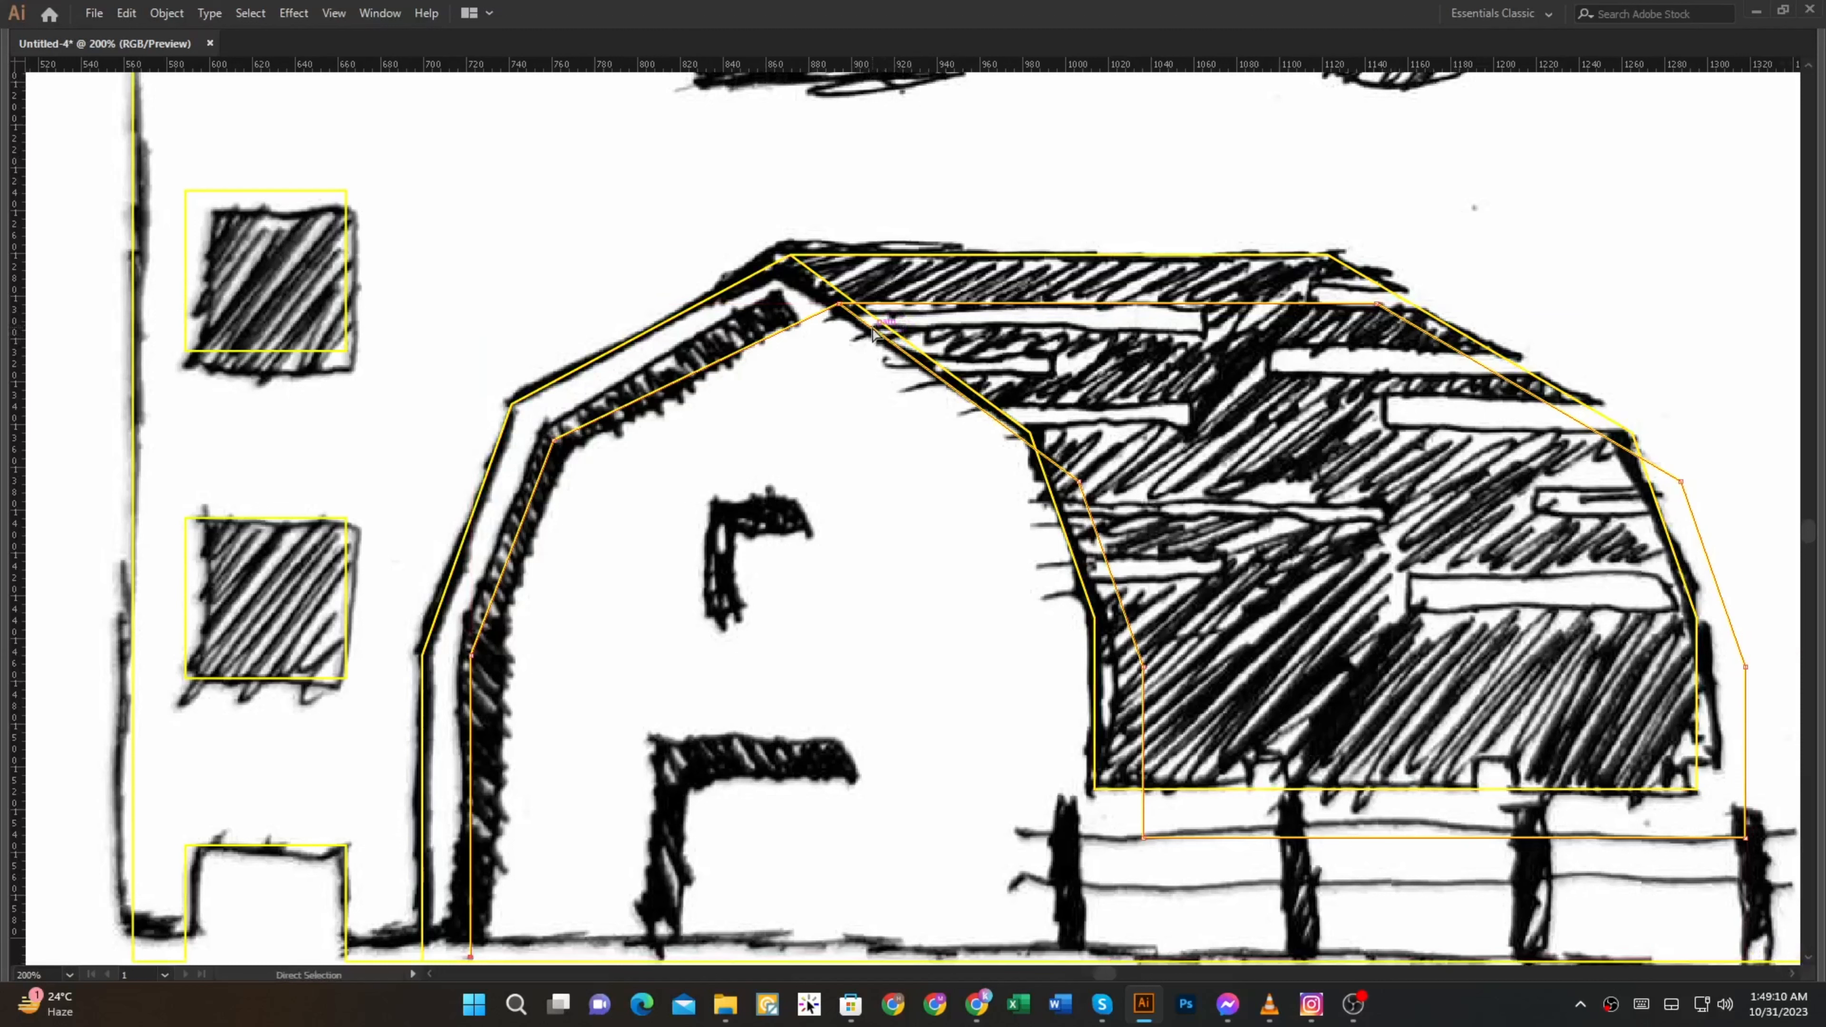
pyautogui.click(848, 358)
pyautogui.click(869, 326)
pyautogui.press('Delete')
# Pull the inner line's upper end back to where the sketched hatched band ends near the peak
pyautogui.hotkey('ctrl', '+')
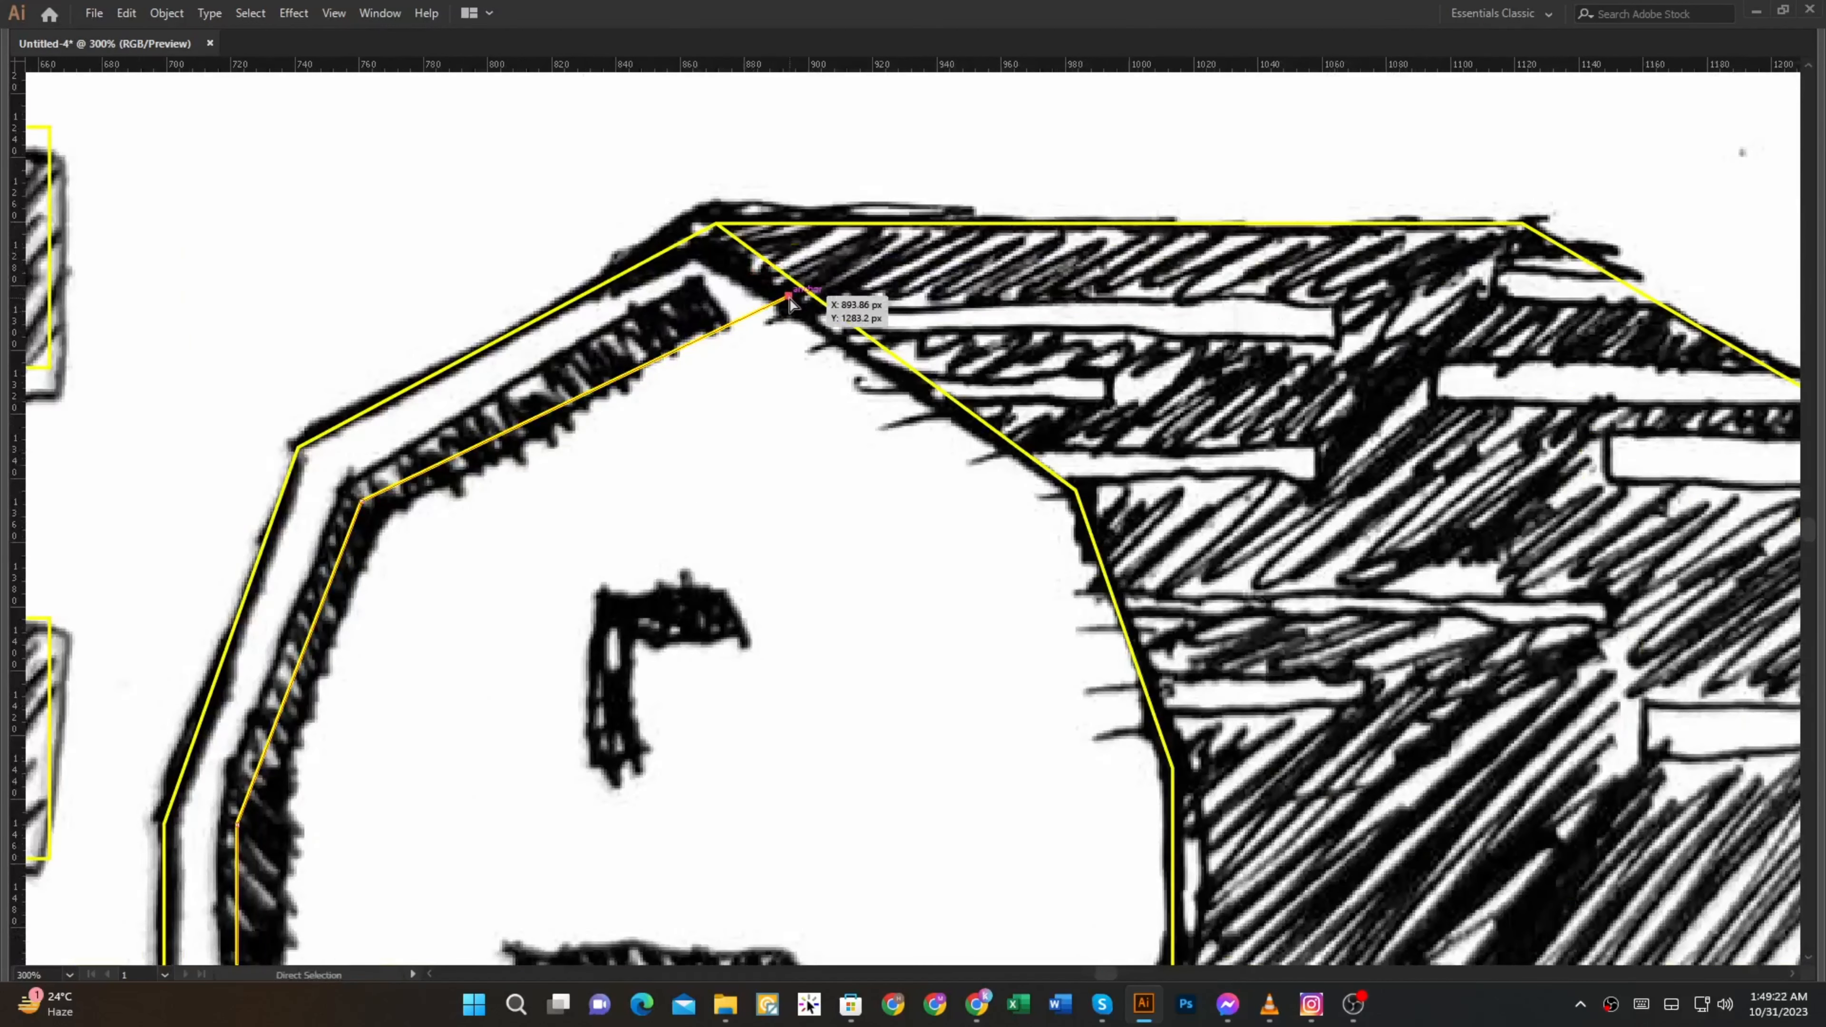
pyautogui.click(746, 284)
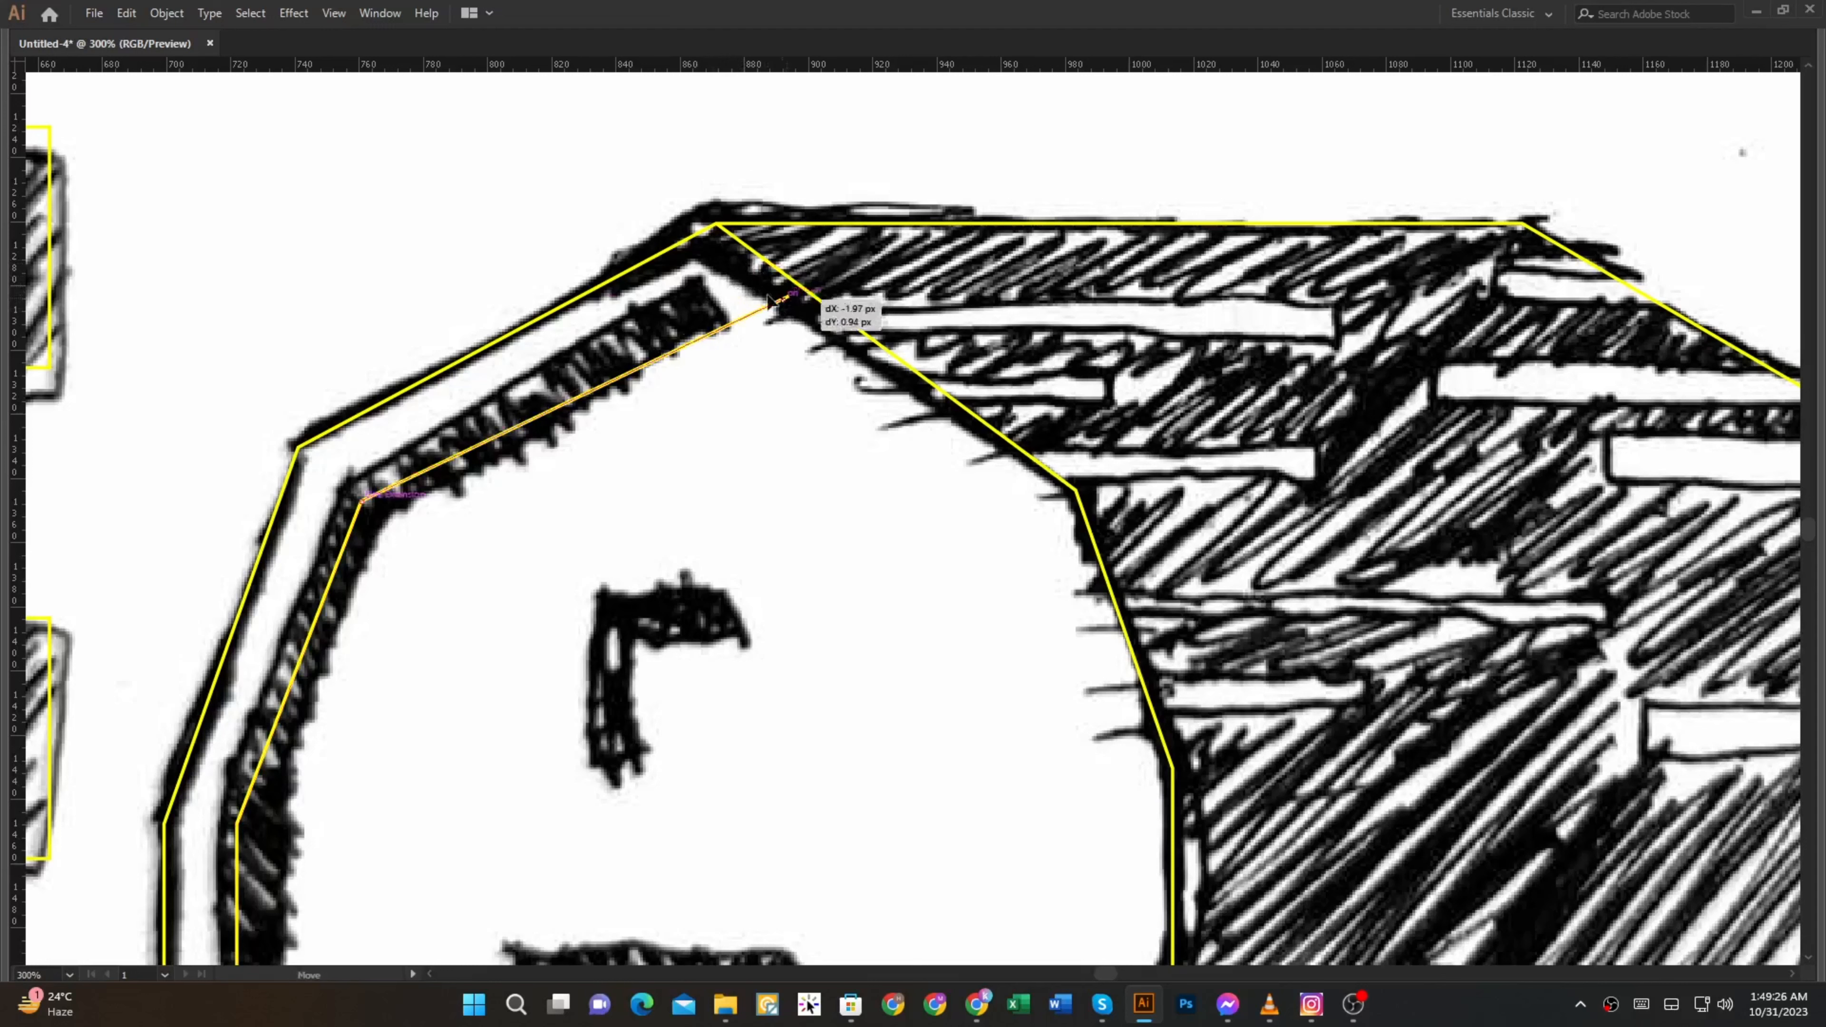
pyautogui.moveTo(788, 296); pyautogui.dragTo(710, 313)
# Thicken the barn outline's stroke to 4 pt and the inner roof line's stroke to about 14 pt
pyautogui.hotkey('ctrl', '-')
pyautogui.press('Tab')
pyautogui.moveTo(508, 295); pyautogui.dragTo(552, 317)
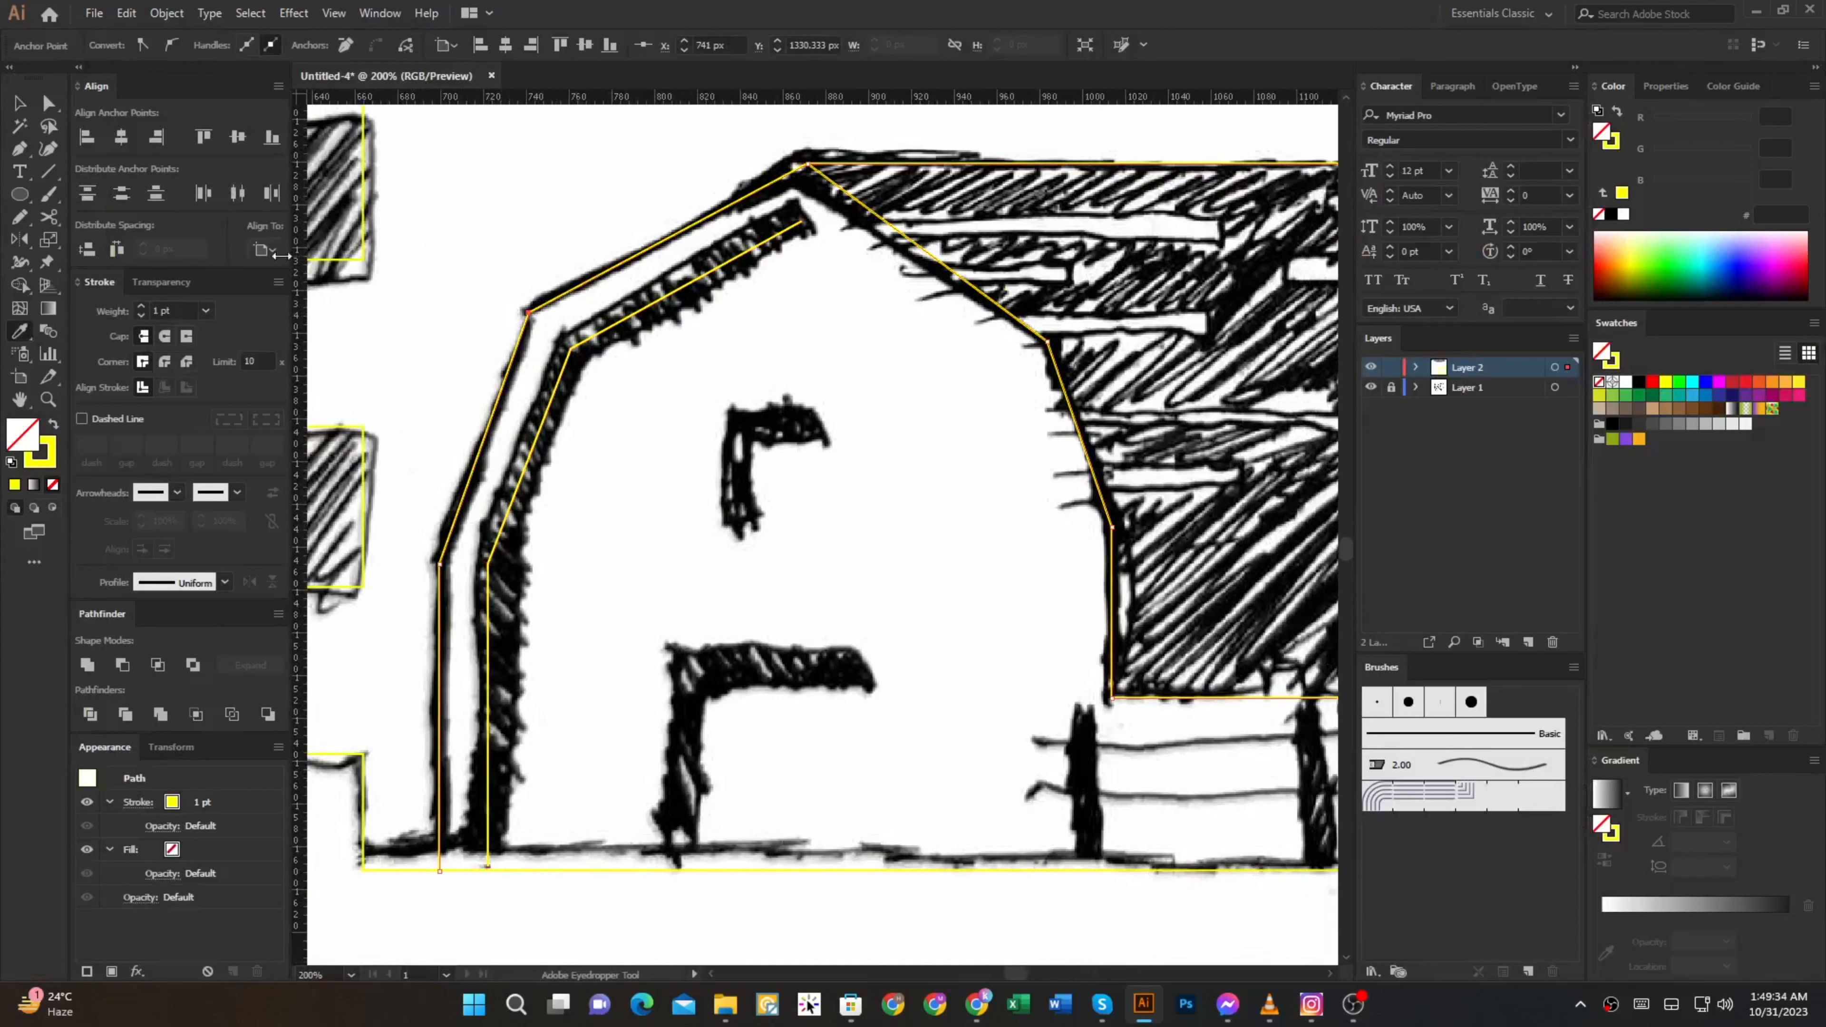
pyautogui.click(143, 306)
pyautogui.click(143, 306)
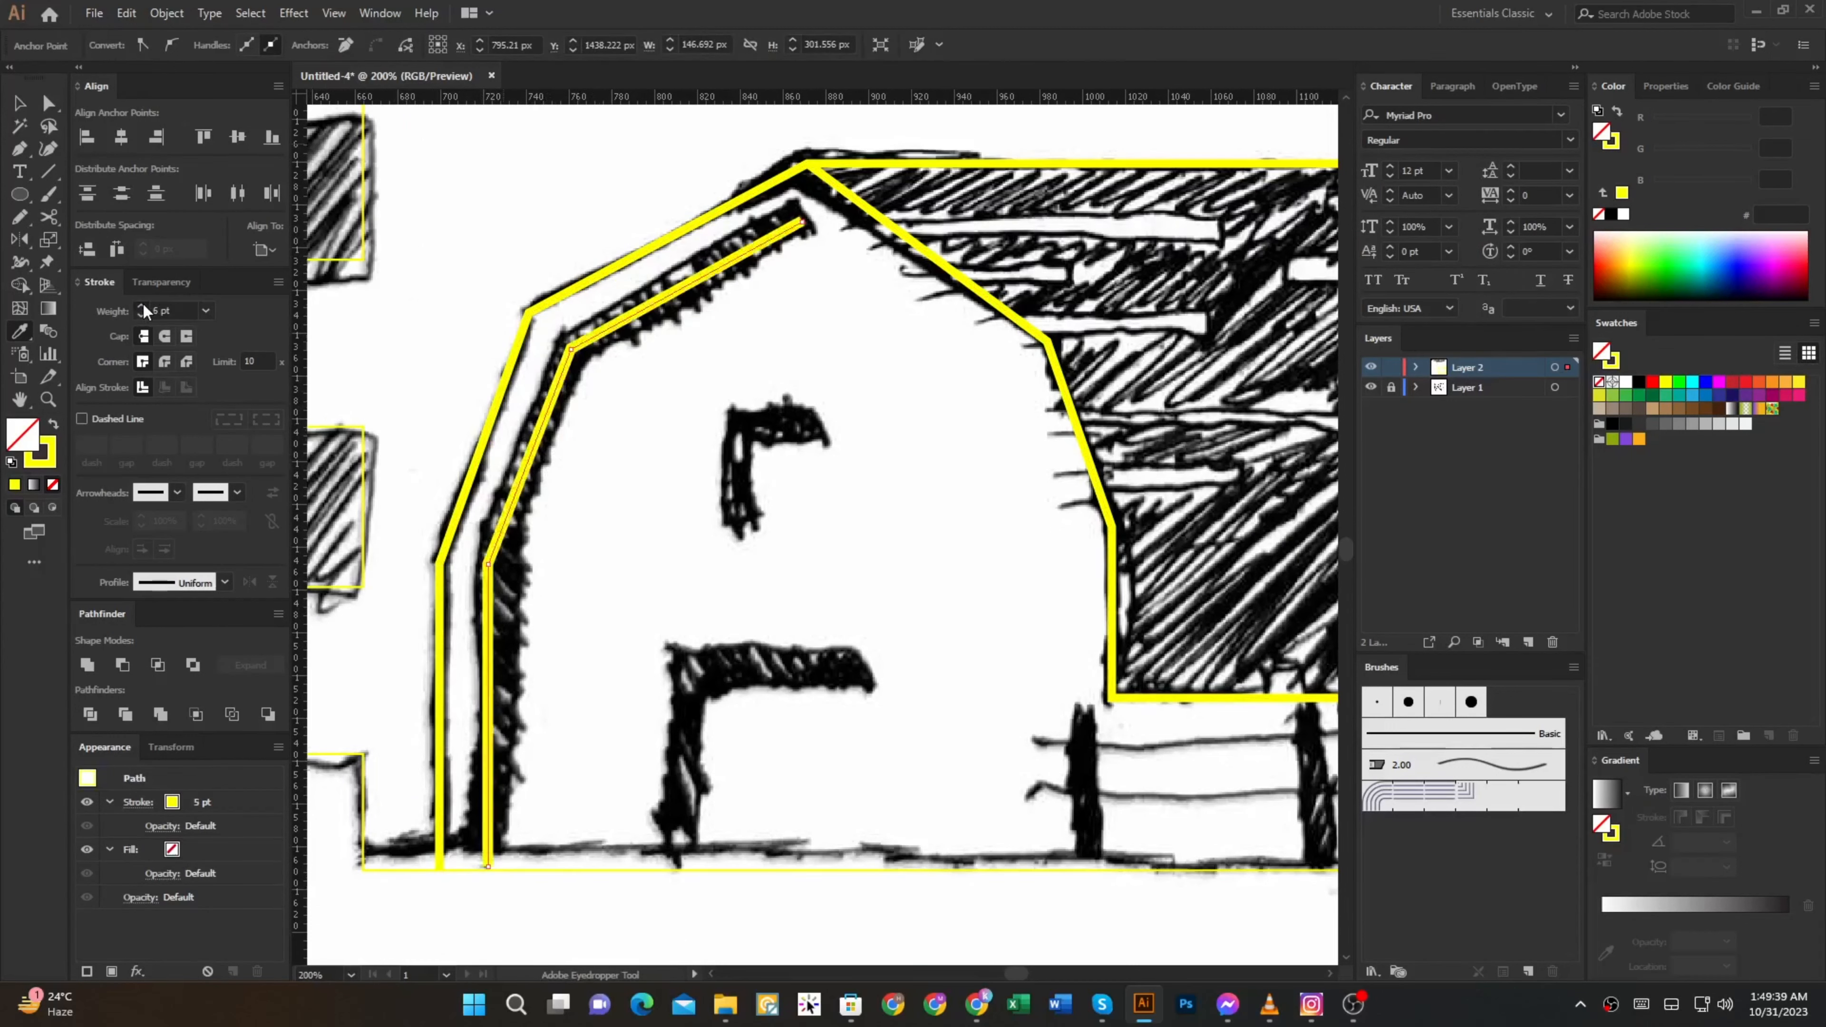
pyautogui.click(143, 306)
pyautogui.click(143, 307)
pyautogui.click(144, 306)
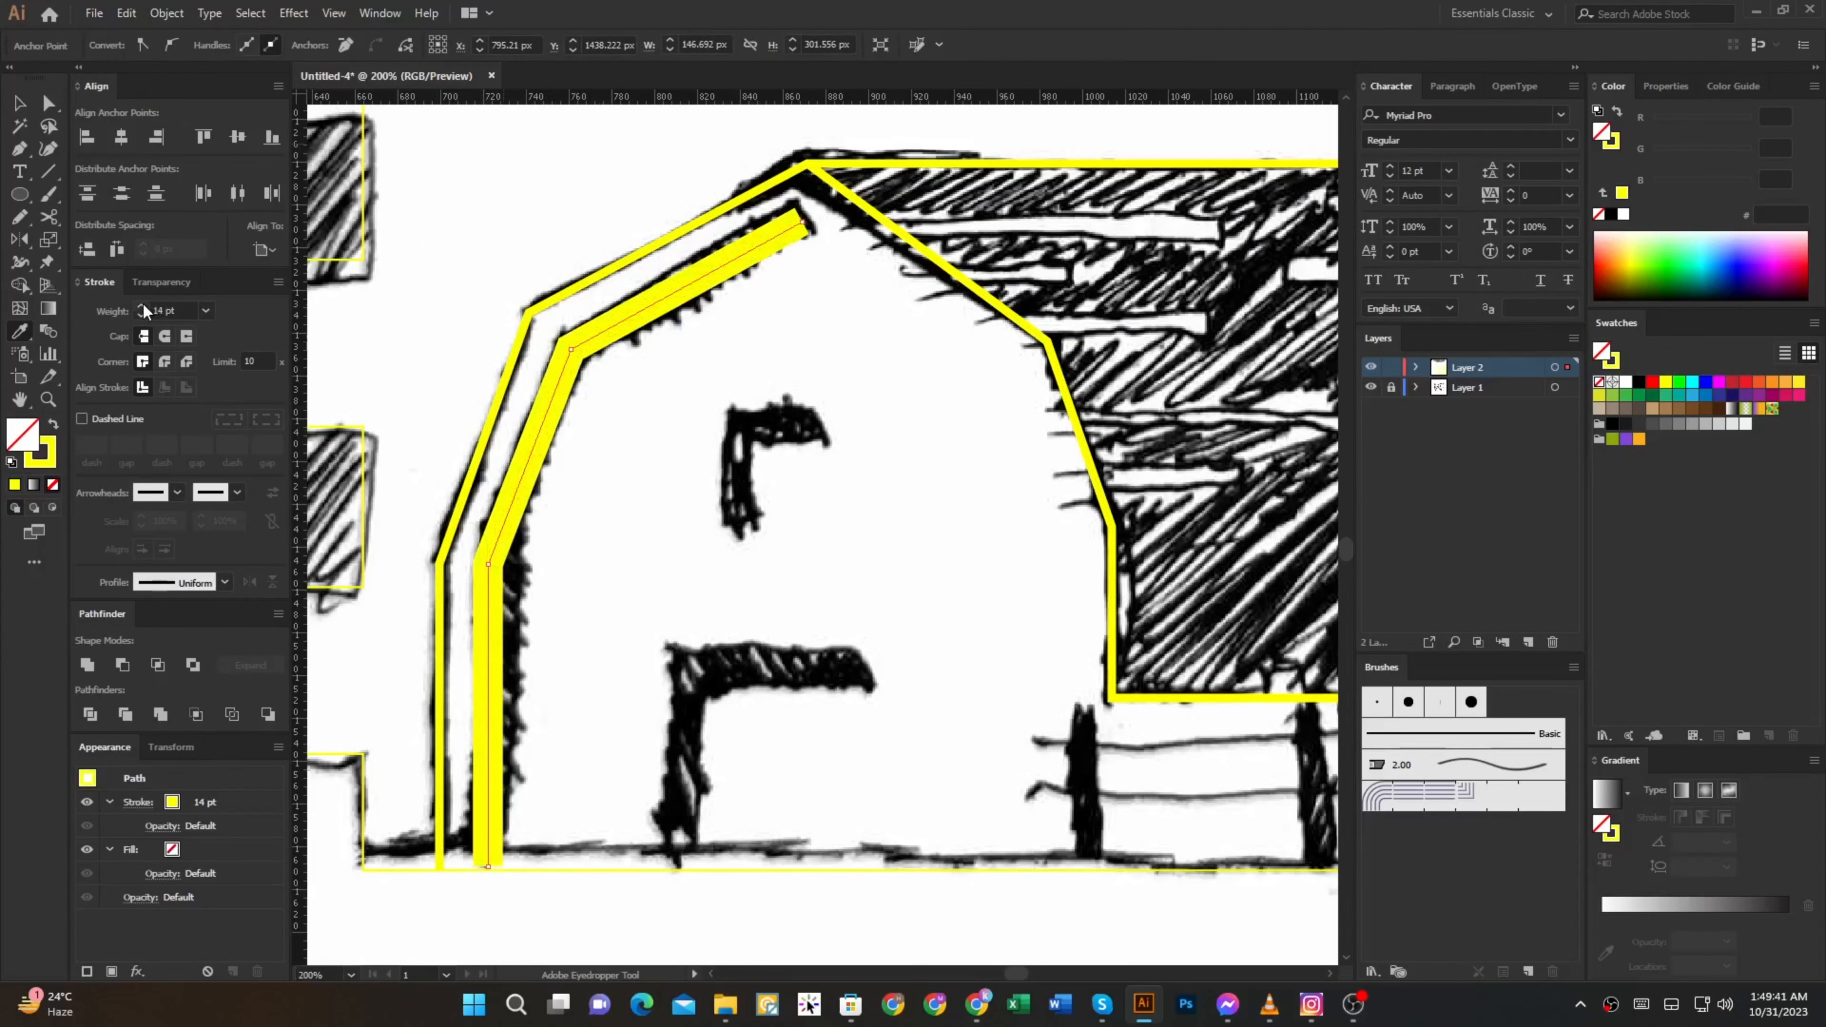
pyautogui.click(142, 307)
# Trace the sketched door's left and top edges with the Pen tool and match the thick inner line's stroke
pyautogui.press('p')
pyautogui.click(681, 867)
pyautogui.click(681, 675)
pyautogui.click(860, 675)
pyautogui.press('i')
# Trace the sketched upper window's left and top edges, about 39 by 50 px, and set the stroke to 12 pt
pyautogui.hotkey('ctrl', 'z')
pyautogui.scroll(2, 586, 485)
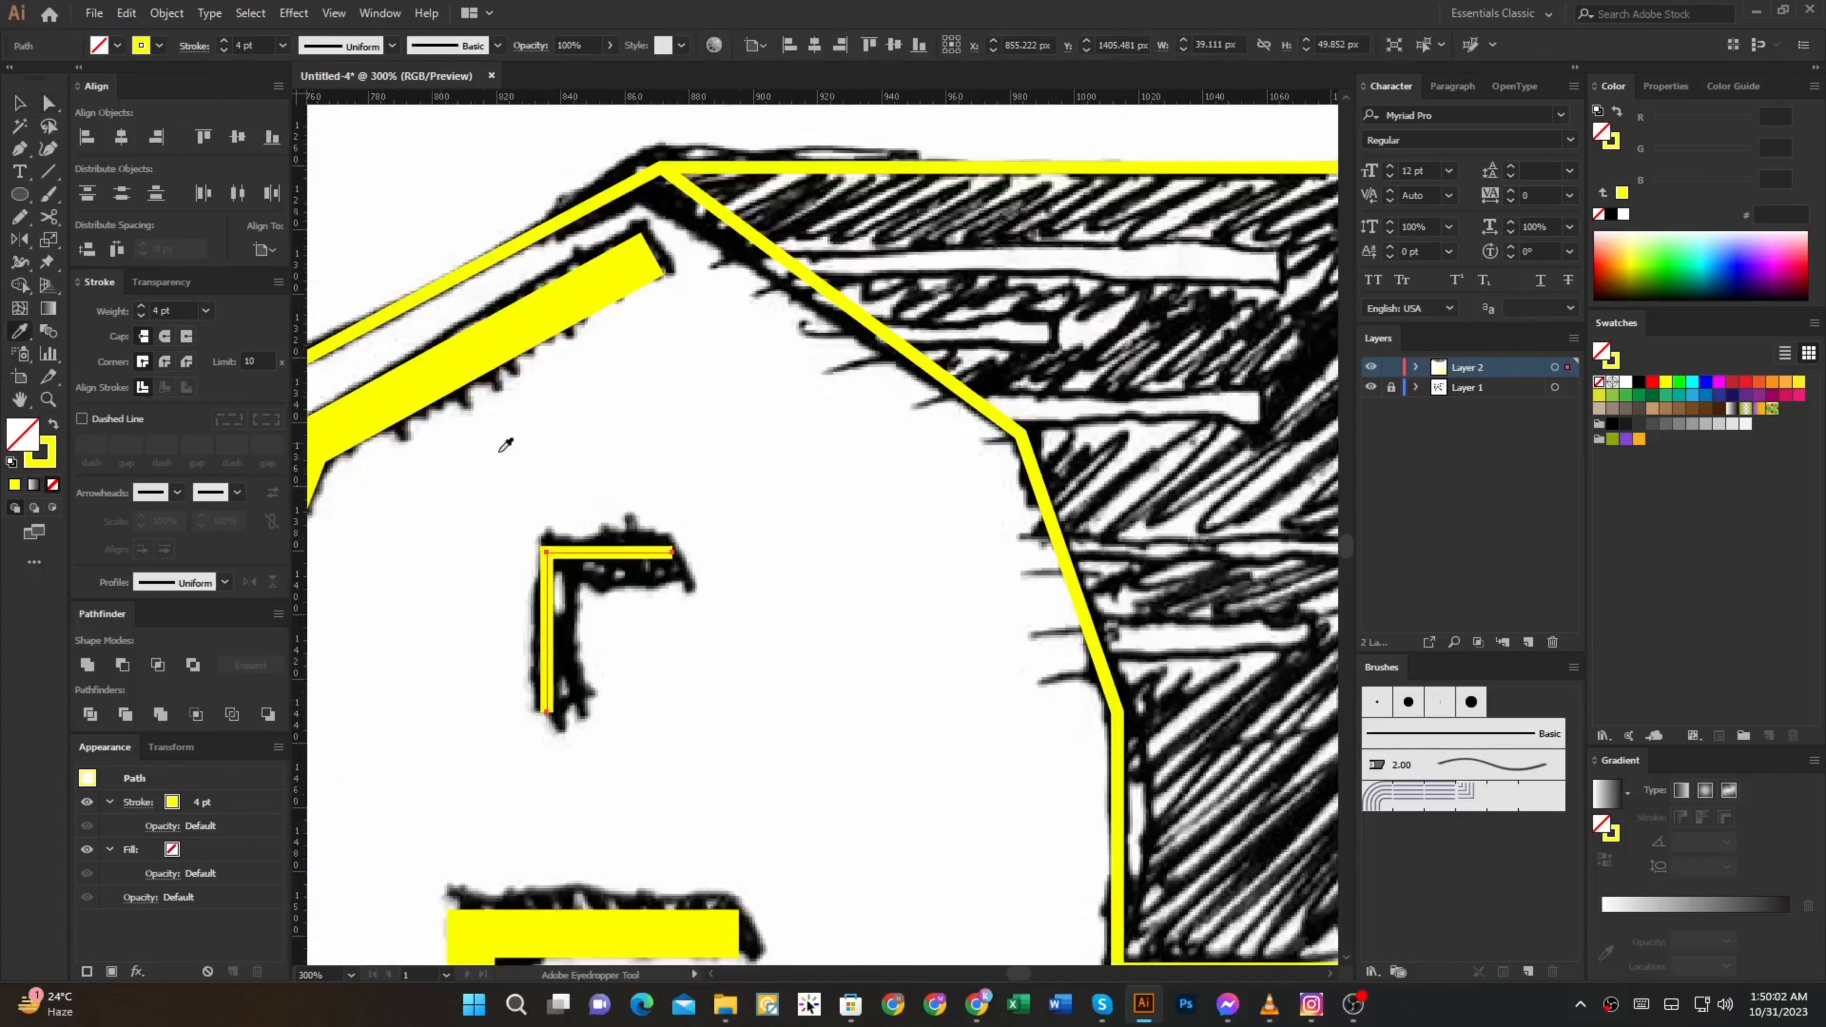
pyautogui.click(142, 307)
pyautogui.keyDown('ctrl'); pyautogui.click(840, 480); pyautogui.keyUp('ctrl')
pyautogui.hotkey('ctrl', '-')
pyautogui.hotkey('ctrl', '-')
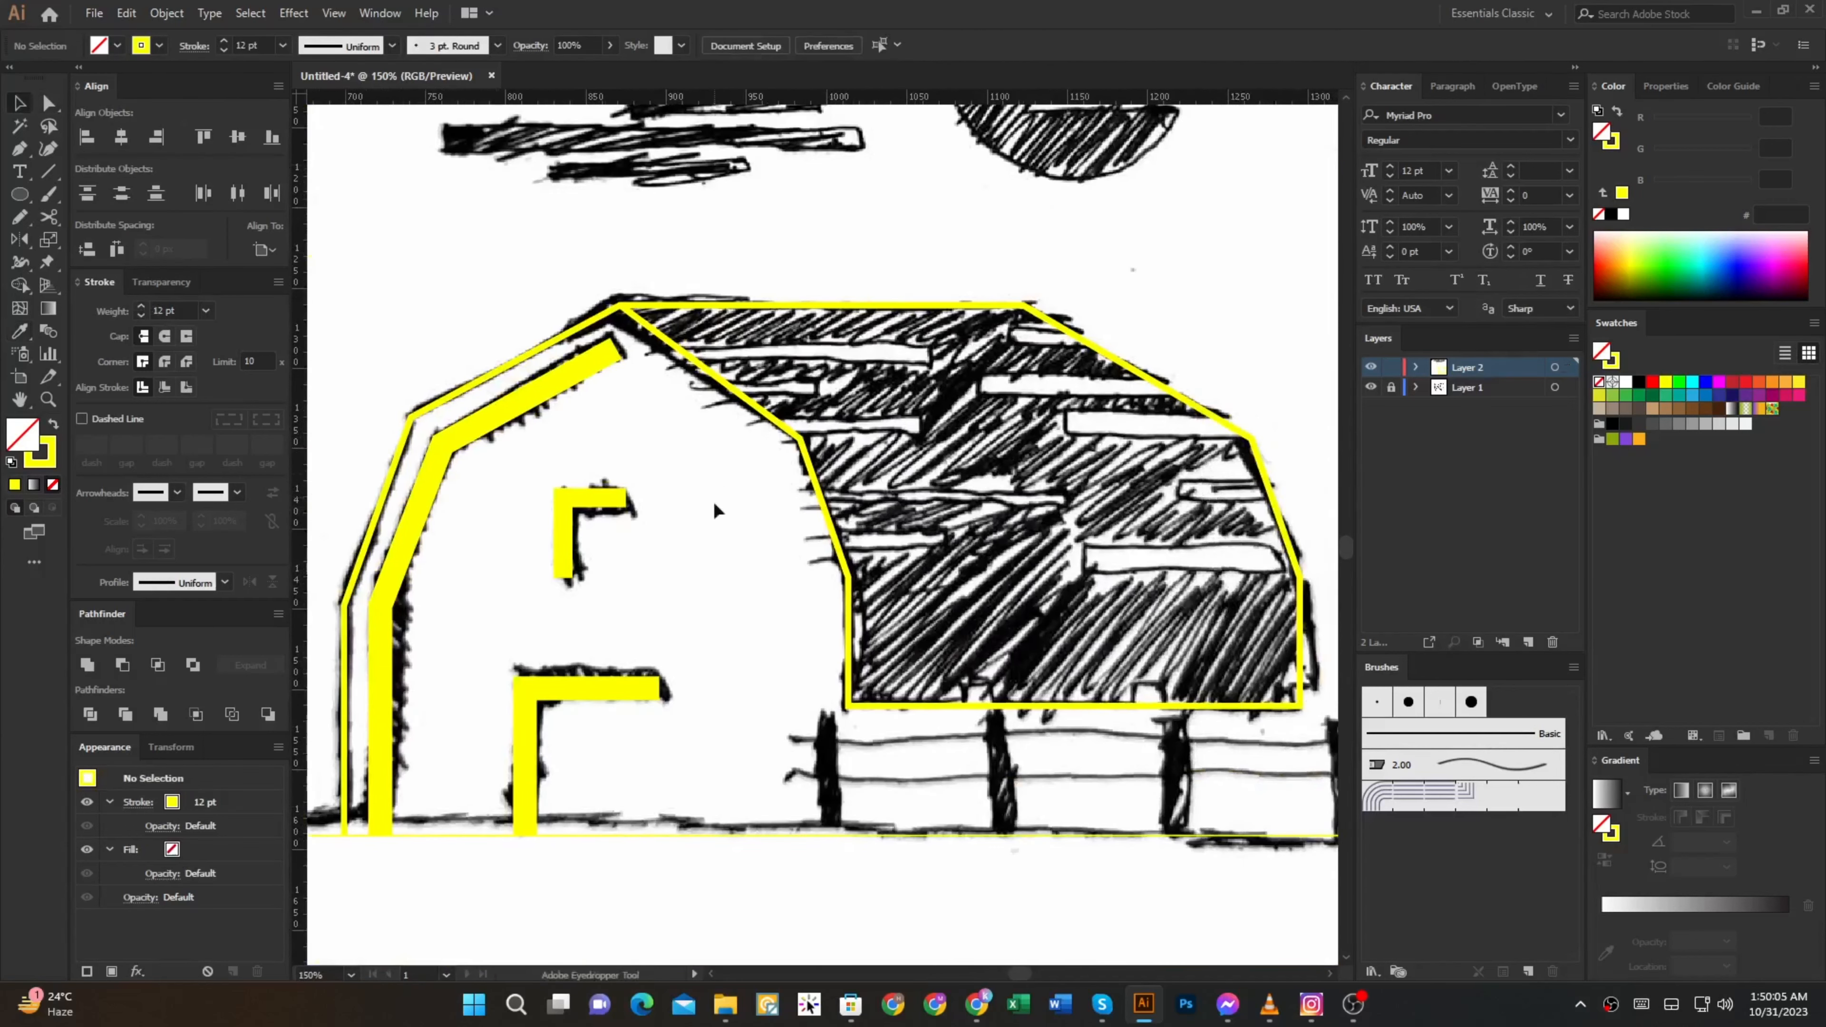
# Draw two crossing 12 pt diagonal lines, about 84 by 92 px, to form an X across the barn door
pyautogui.press('v')
pyautogui.scroll(1, 644, 694)
pyautogui.moveTo(661, 695)
pyautogui.mouseDown()
pyautogui.moveTo(640, 640)
pyautogui.moveTo(465, 821)
pyautogui.mouseUp()
pyautogui.moveTo(463, 634); pyautogui.dragTo(640, 820)
pyautogui.press('v')
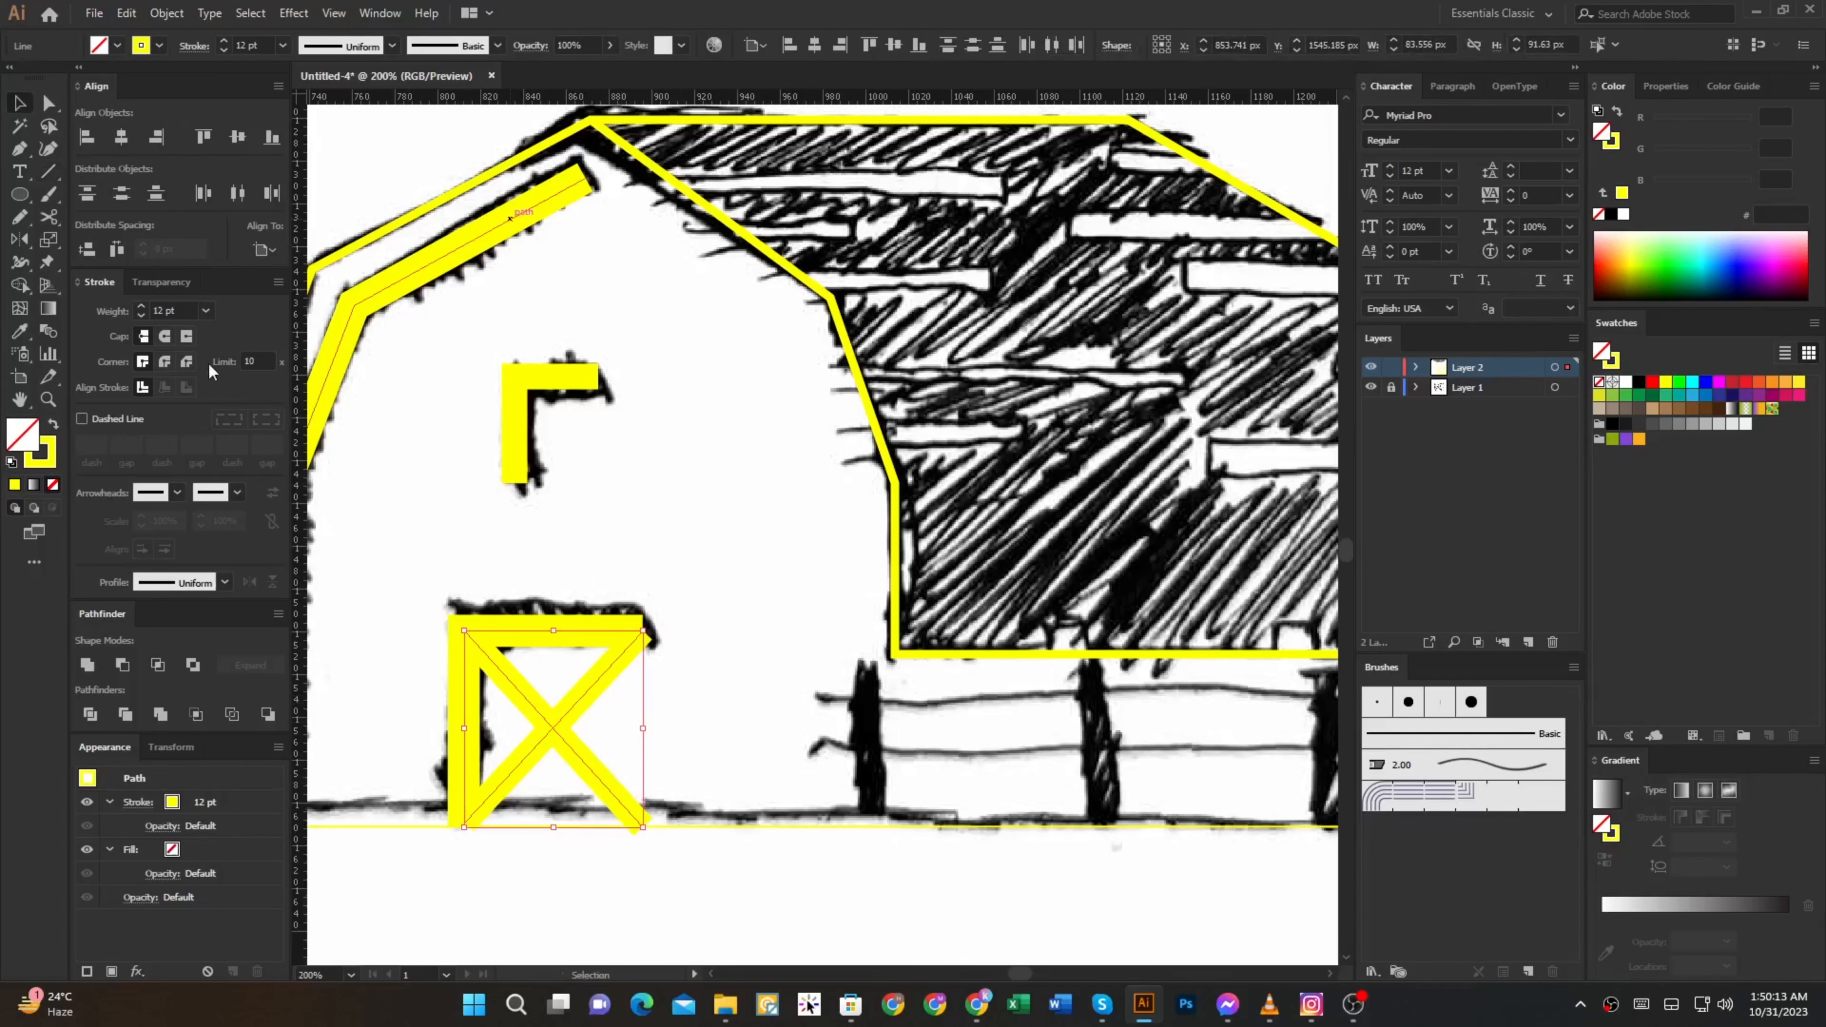
# Set the stroke weight of the barn door's two crossing diagonal lines to 5 pt
pyautogui.click(142, 316)
pyautogui.click(142, 317)
pyautogui.click(142, 317)
pyautogui.click(142, 317)
pyautogui.click(142, 317)
pyautogui.click(141, 316)
pyautogui.click(142, 317)
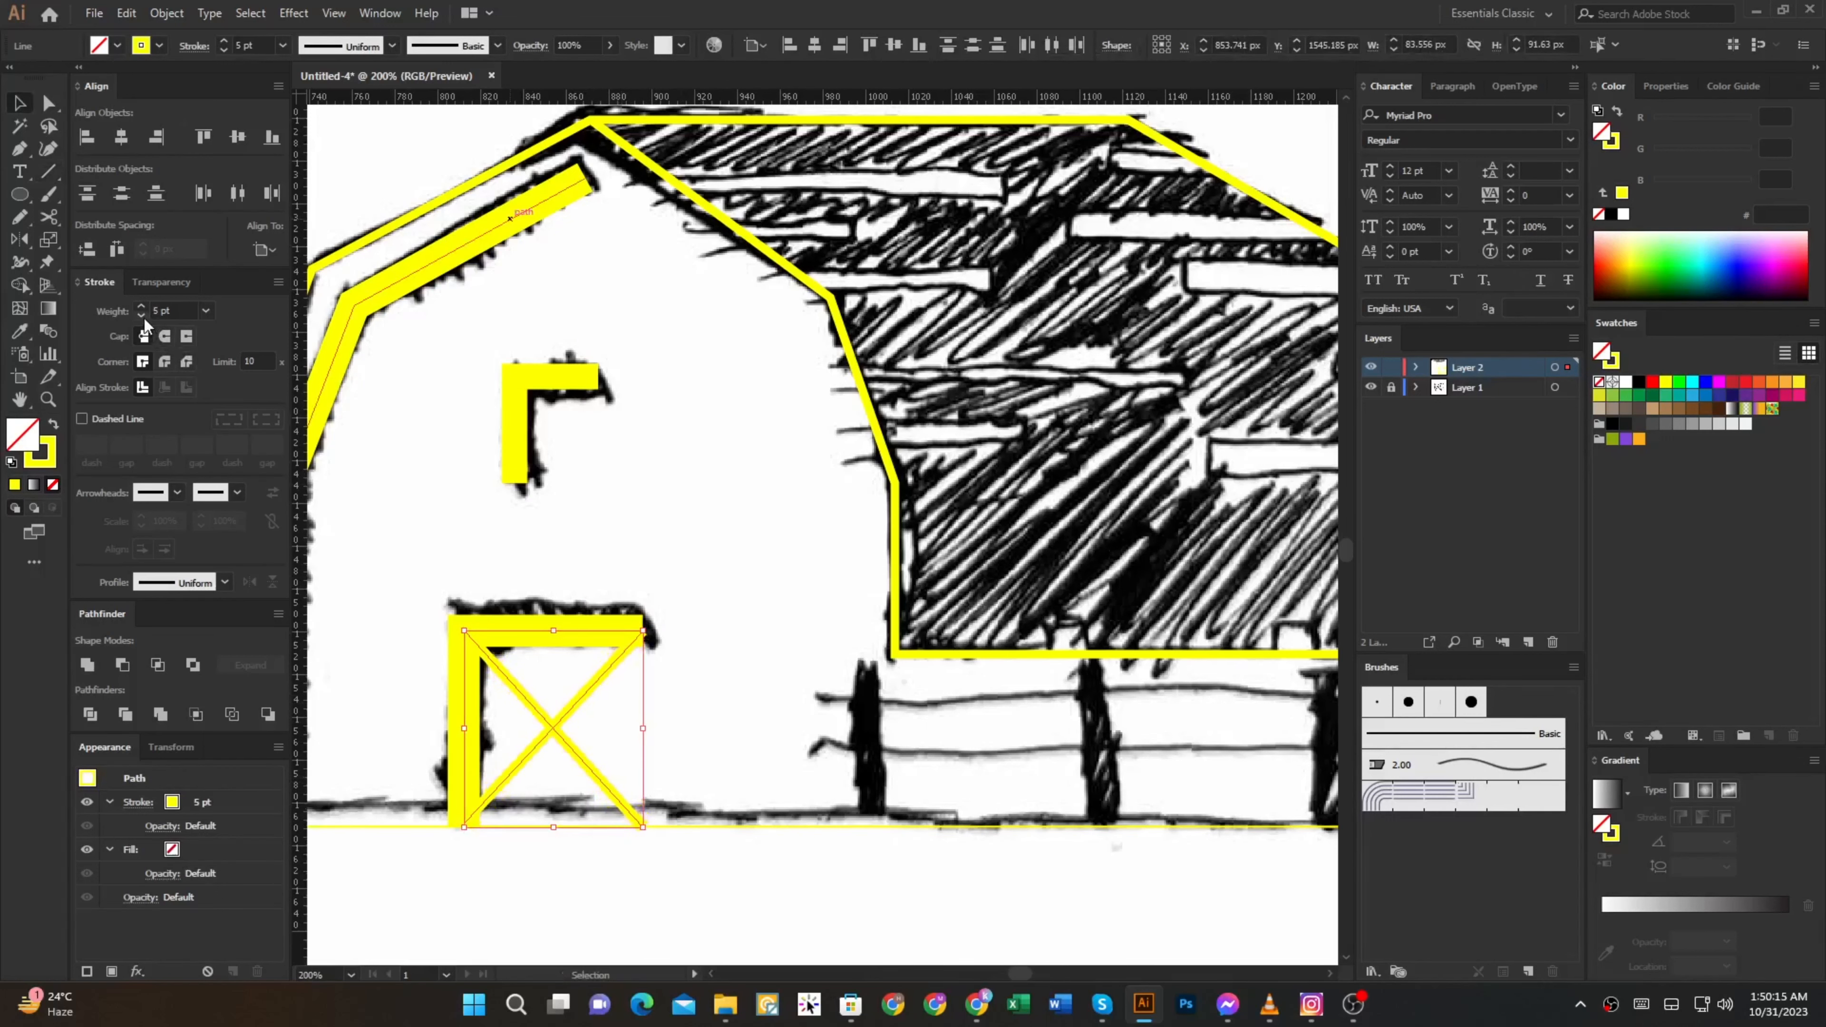
pyautogui.scroll(4, 495, 825)
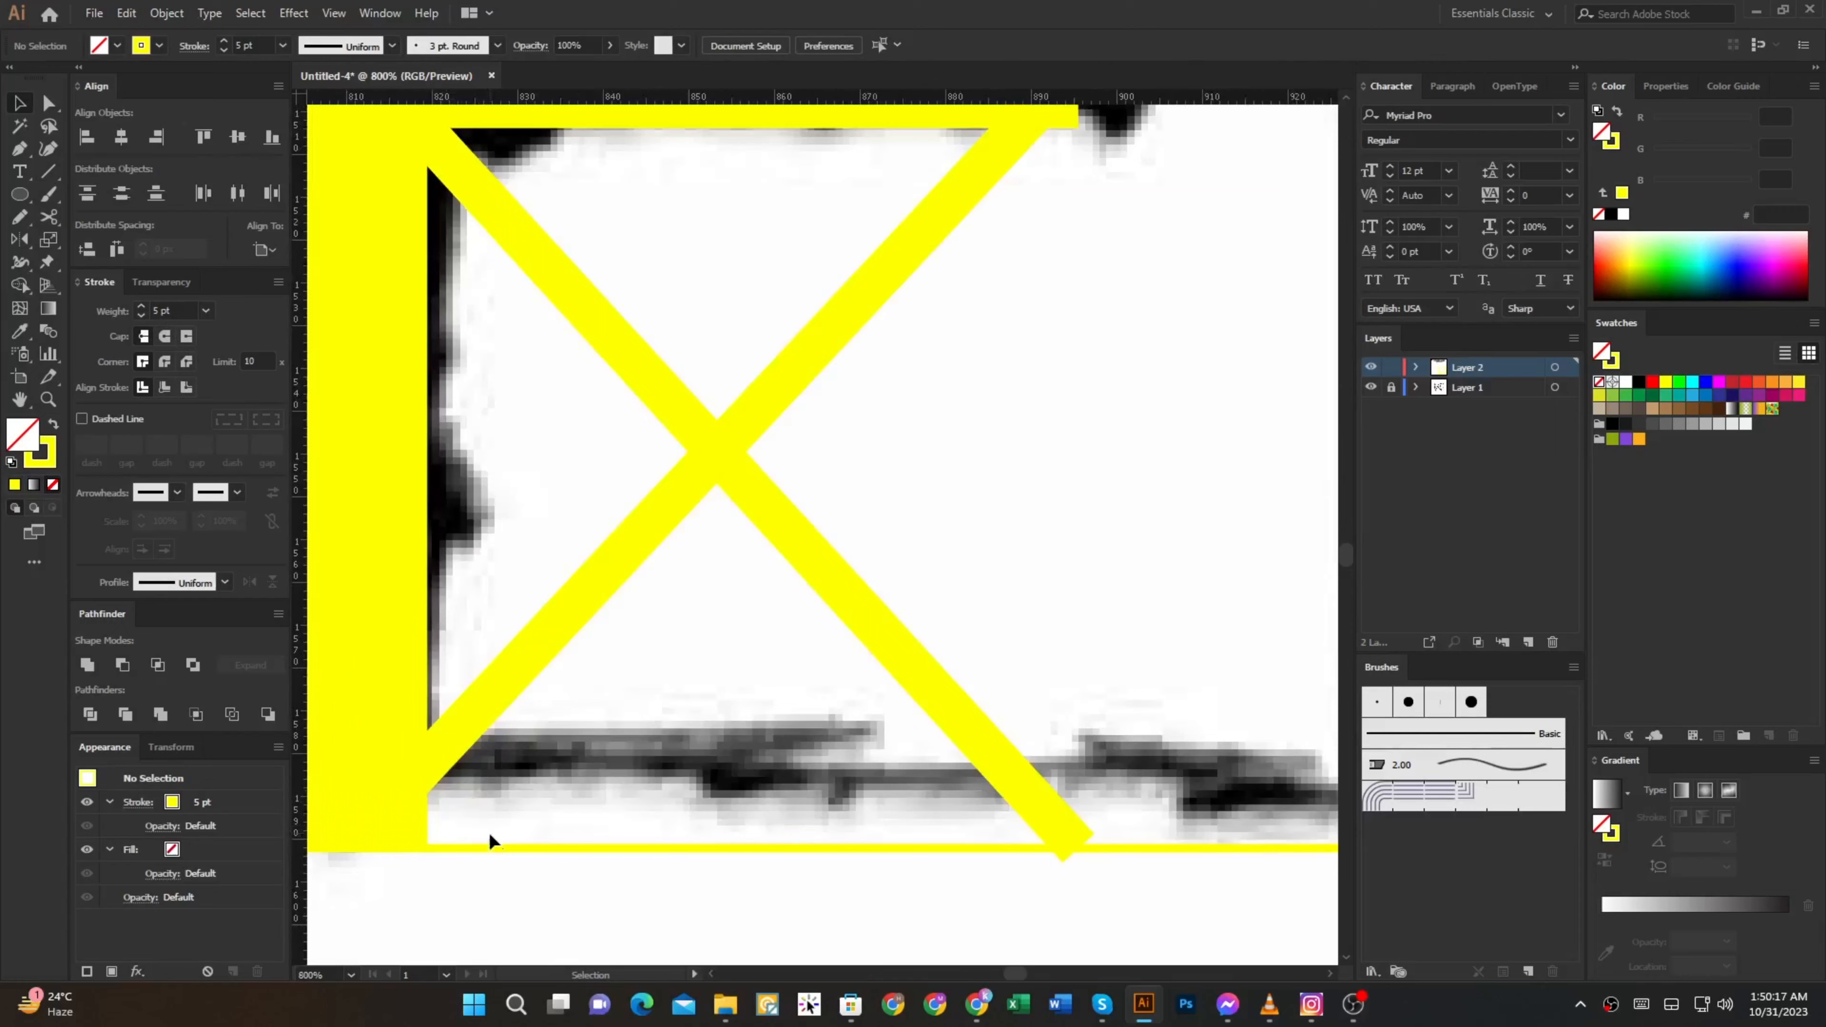
pyautogui.click(565, 847)
pyautogui.scroll(-5, 712, 819)
pyautogui.hotkey('shift', 'x')
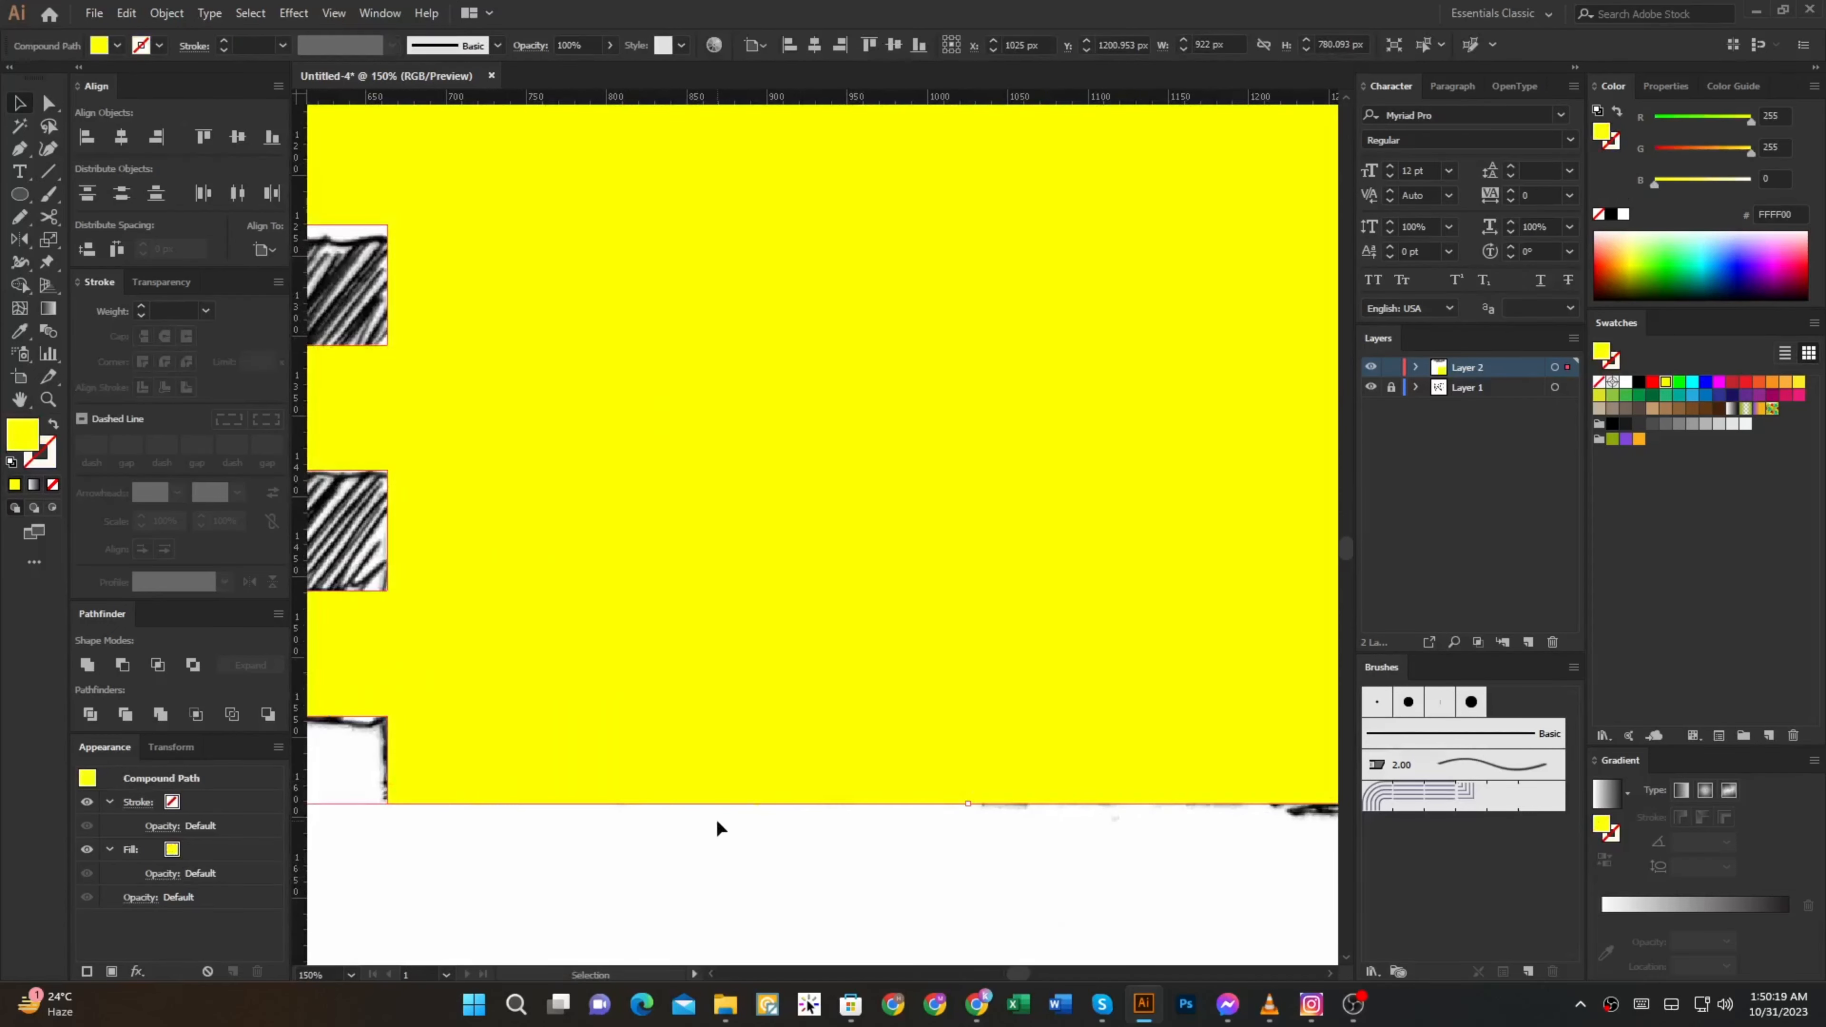
pyautogui.hotkey('shift', 'x')
pyautogui.press('space')
pyautogui.click(1031, 861)
# Extend the right end of the door's top line slightly so it covers the tip of the diagonal
pyautogui.scroll(3, 773, 651)
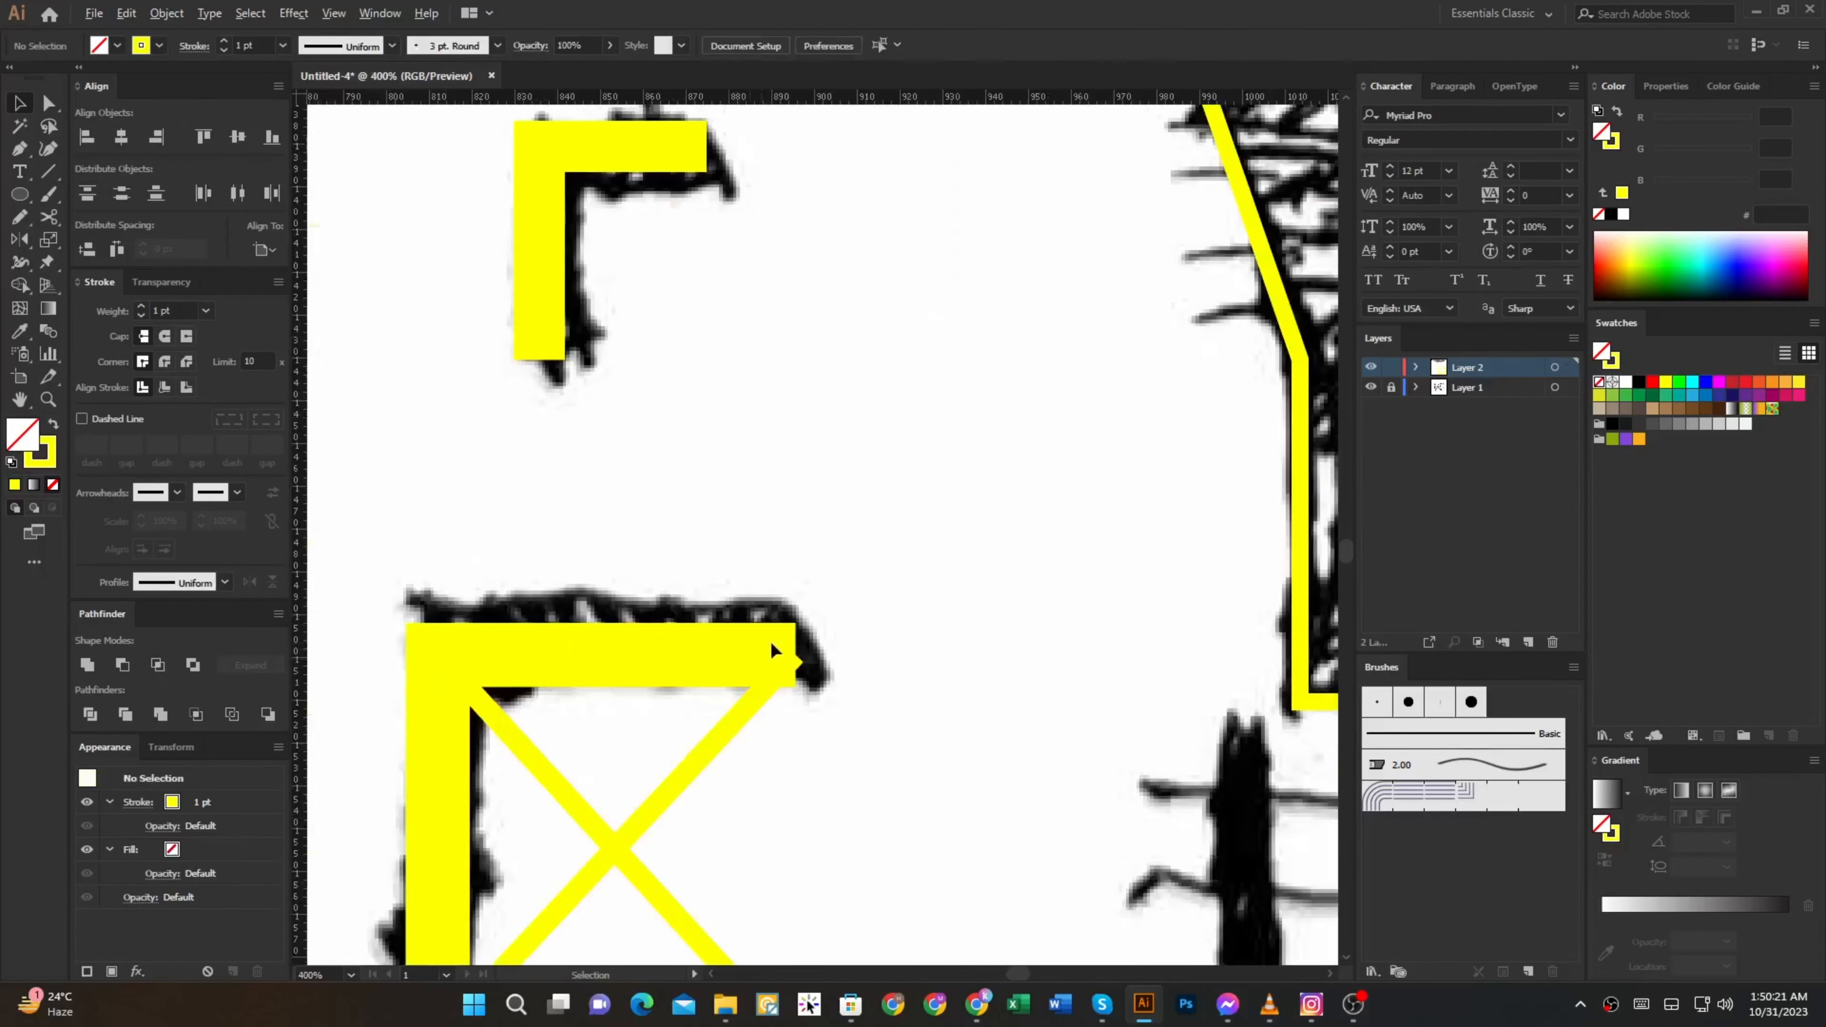
pyautogui.click(781, 657)
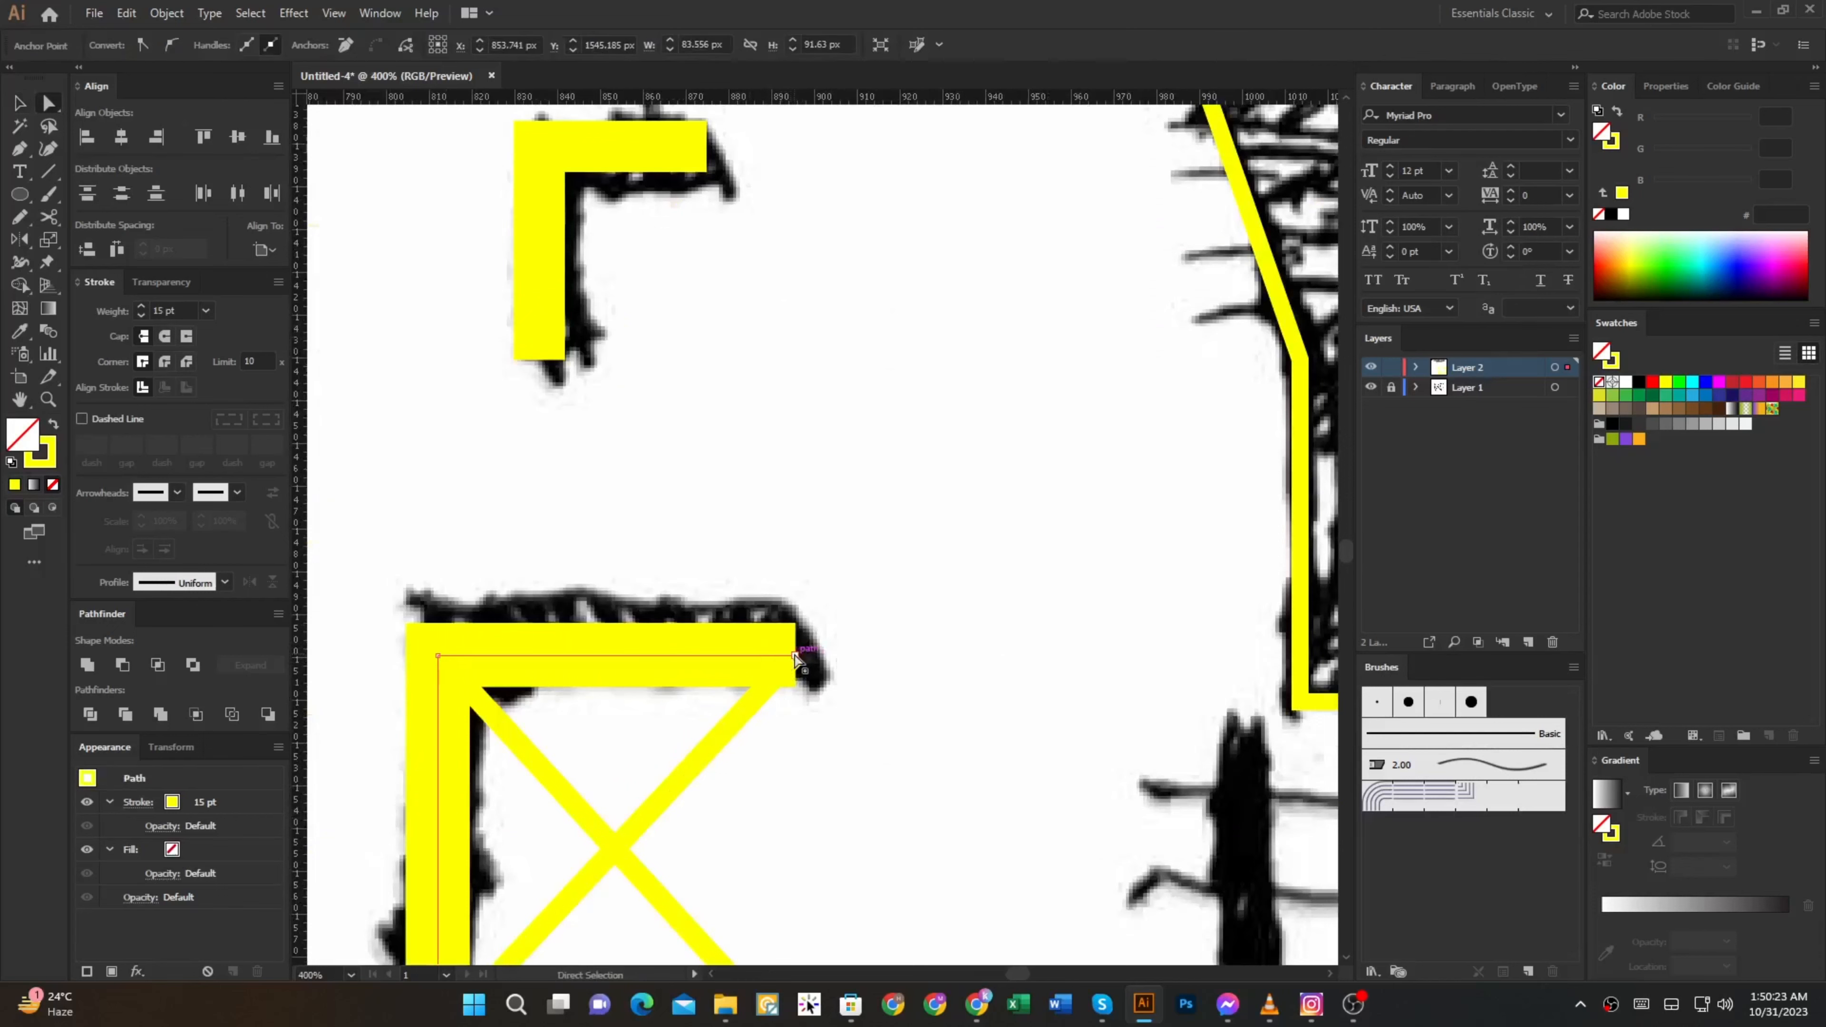
pyautogui.moveTo(796, 655); pyautogui.dragTo(805, 655)
pyautogui.click(846, 739)
pyautogui.scroll(-2, 845, 738)
pyautogui.scroll(-2, 850, 743)
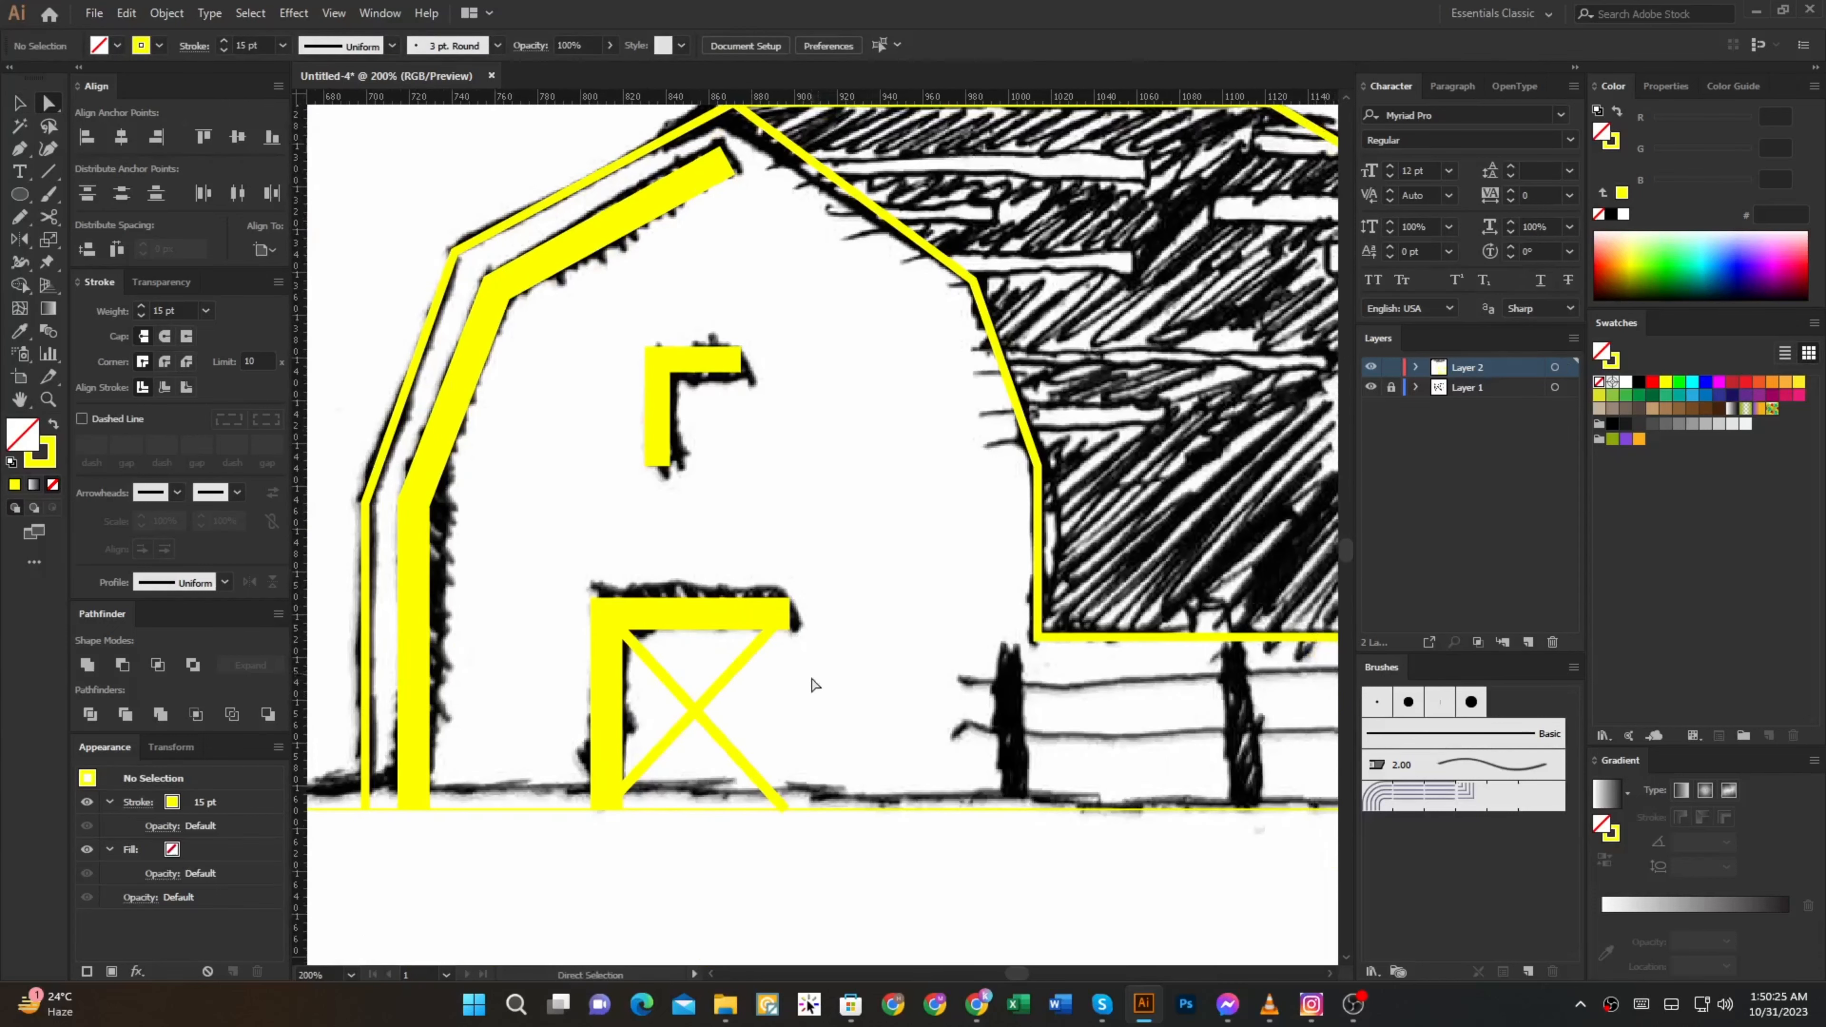
# Extend the lower-right end of the door's diagonal slightly past the ground line
pyautogui.moveTo(1084, 777); pyautogui.dragTo(584, 755)
pyautogui.moveTo(523, 693); pyautogui.dragTo(959, 665)
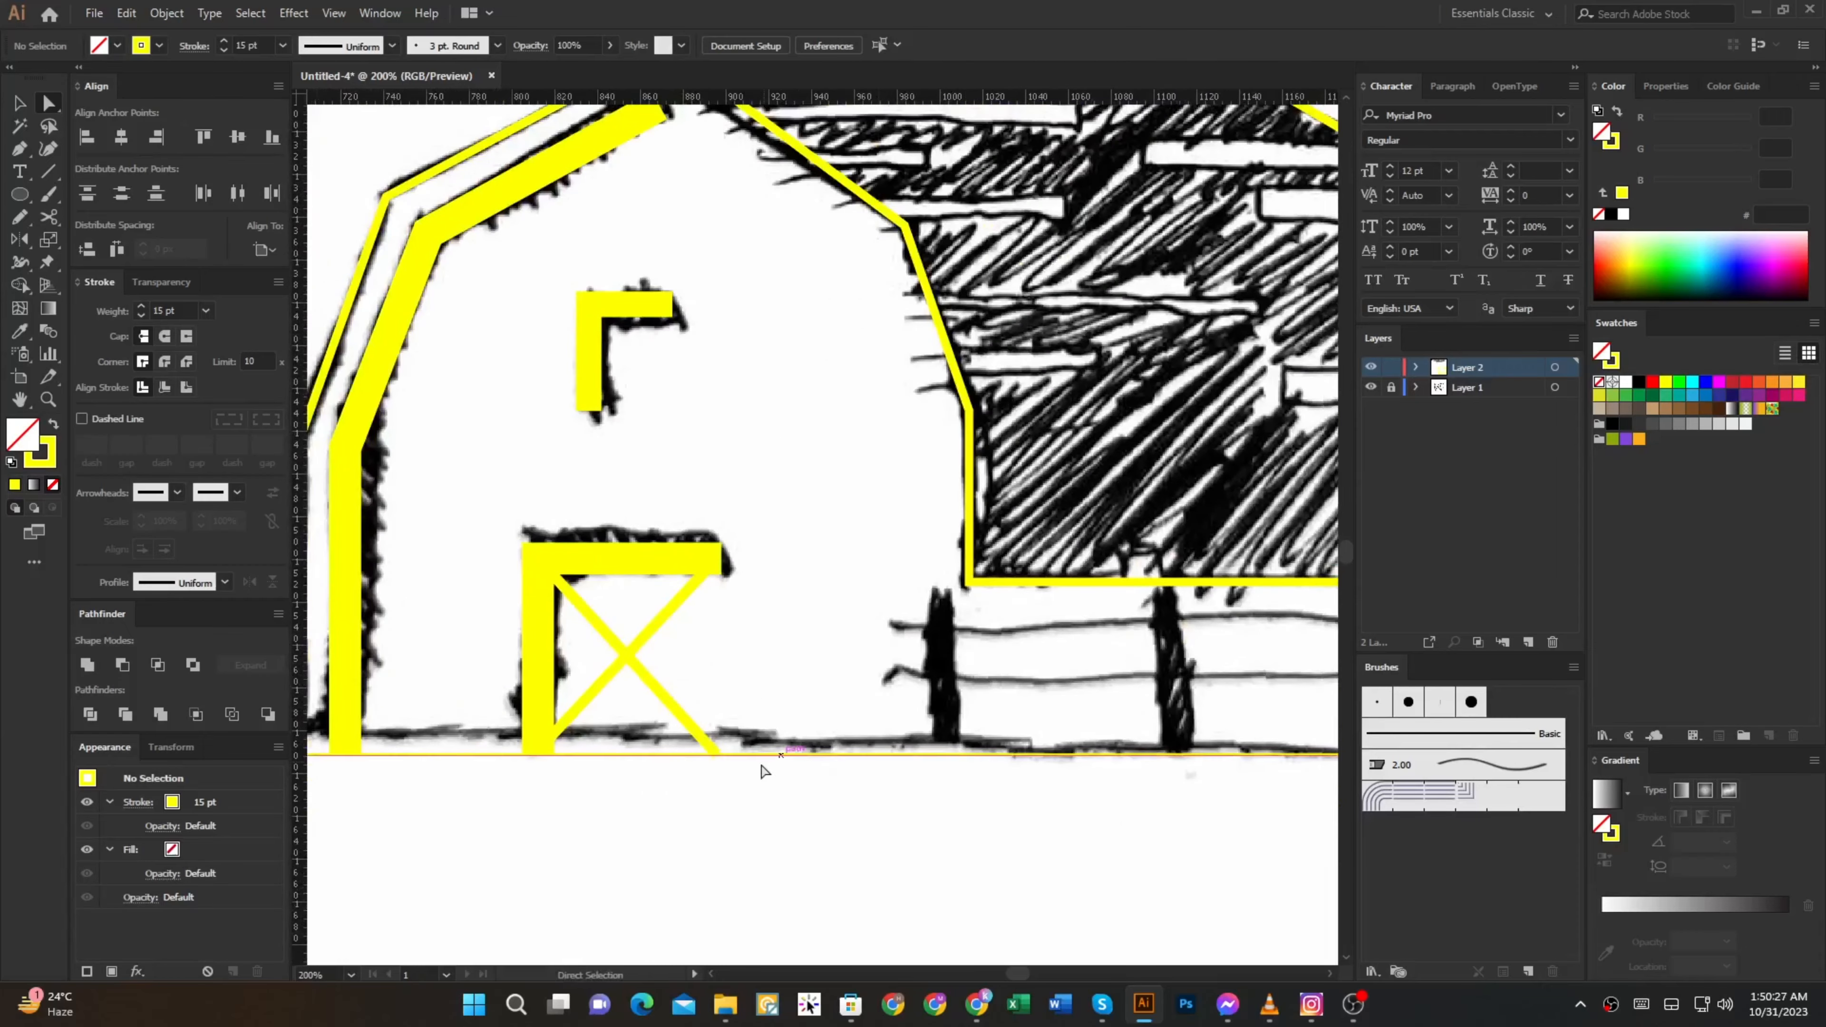
pyautogui.scroll(4, 758, 761)
pyautogui.click(620, 738)
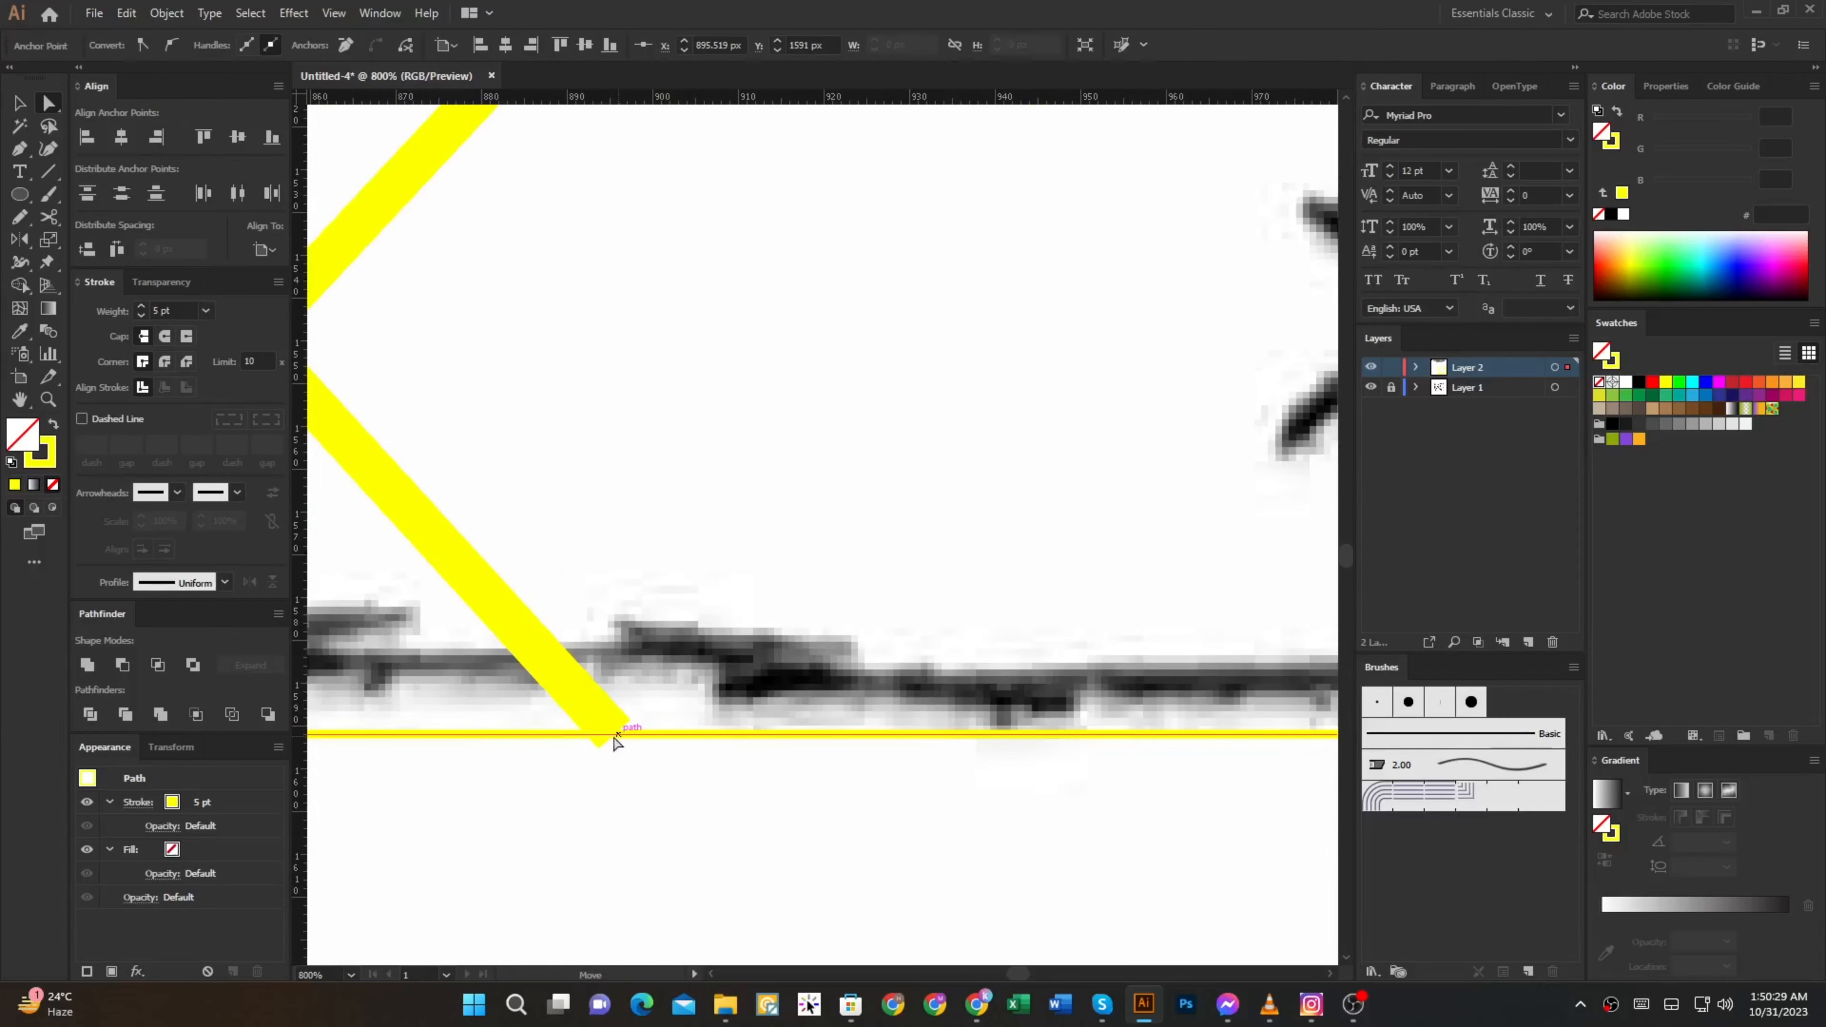
pyautogui.moveTo(615, 738); pyautogui.dragTo(635, 756)
pyautogui.moveTo(664, 765); pyautogui.dragTo(1434, 785)
pyautogui.scroll(-4, 770, 739)
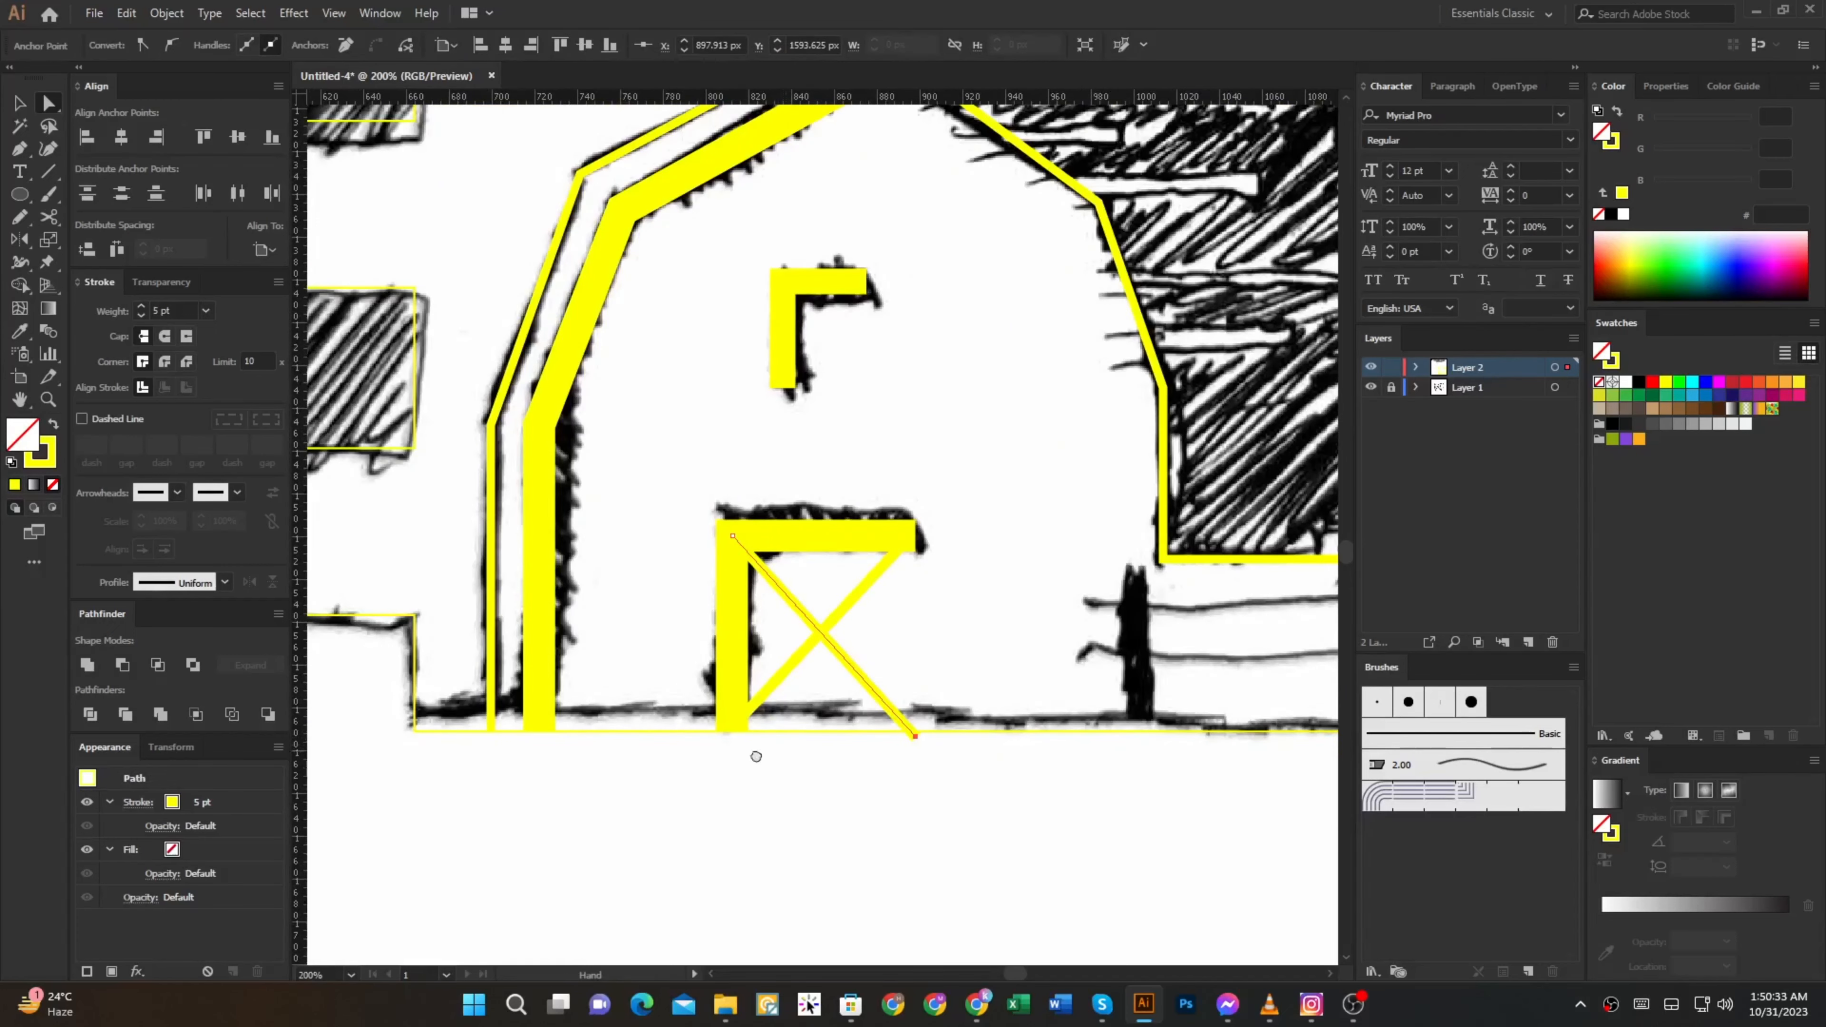
pyautogui.moveTo(756, 757); pyautogui.dragTo(578, 791)
pyautogui.click(766, 852)
# Draw two 18 px square outlines over the small sketched windows along the barn side's lower edge
pyautogui.moveTo(983, 851); pyautogui.dragTo(685, 850)
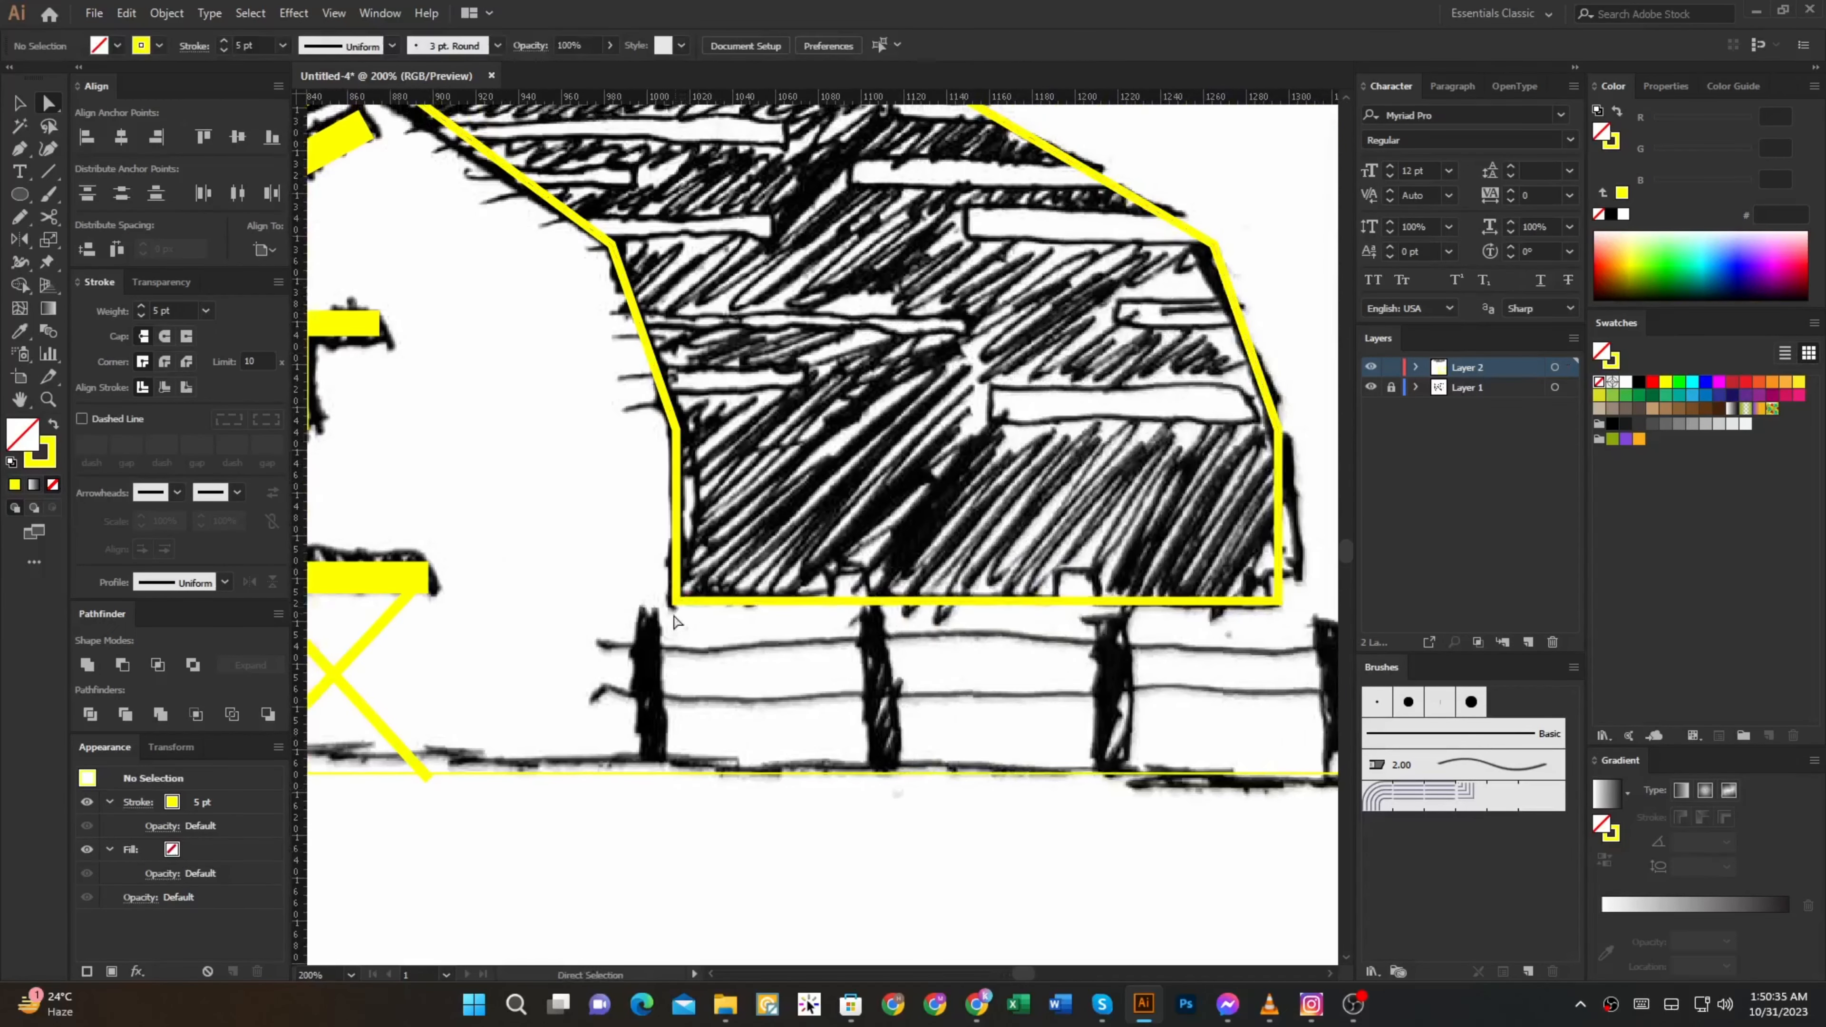
pyautogui.moveTo(719, 624); pyautogui.dragTo(625, 642)
pyautogui.scroll(1, 746, 655)
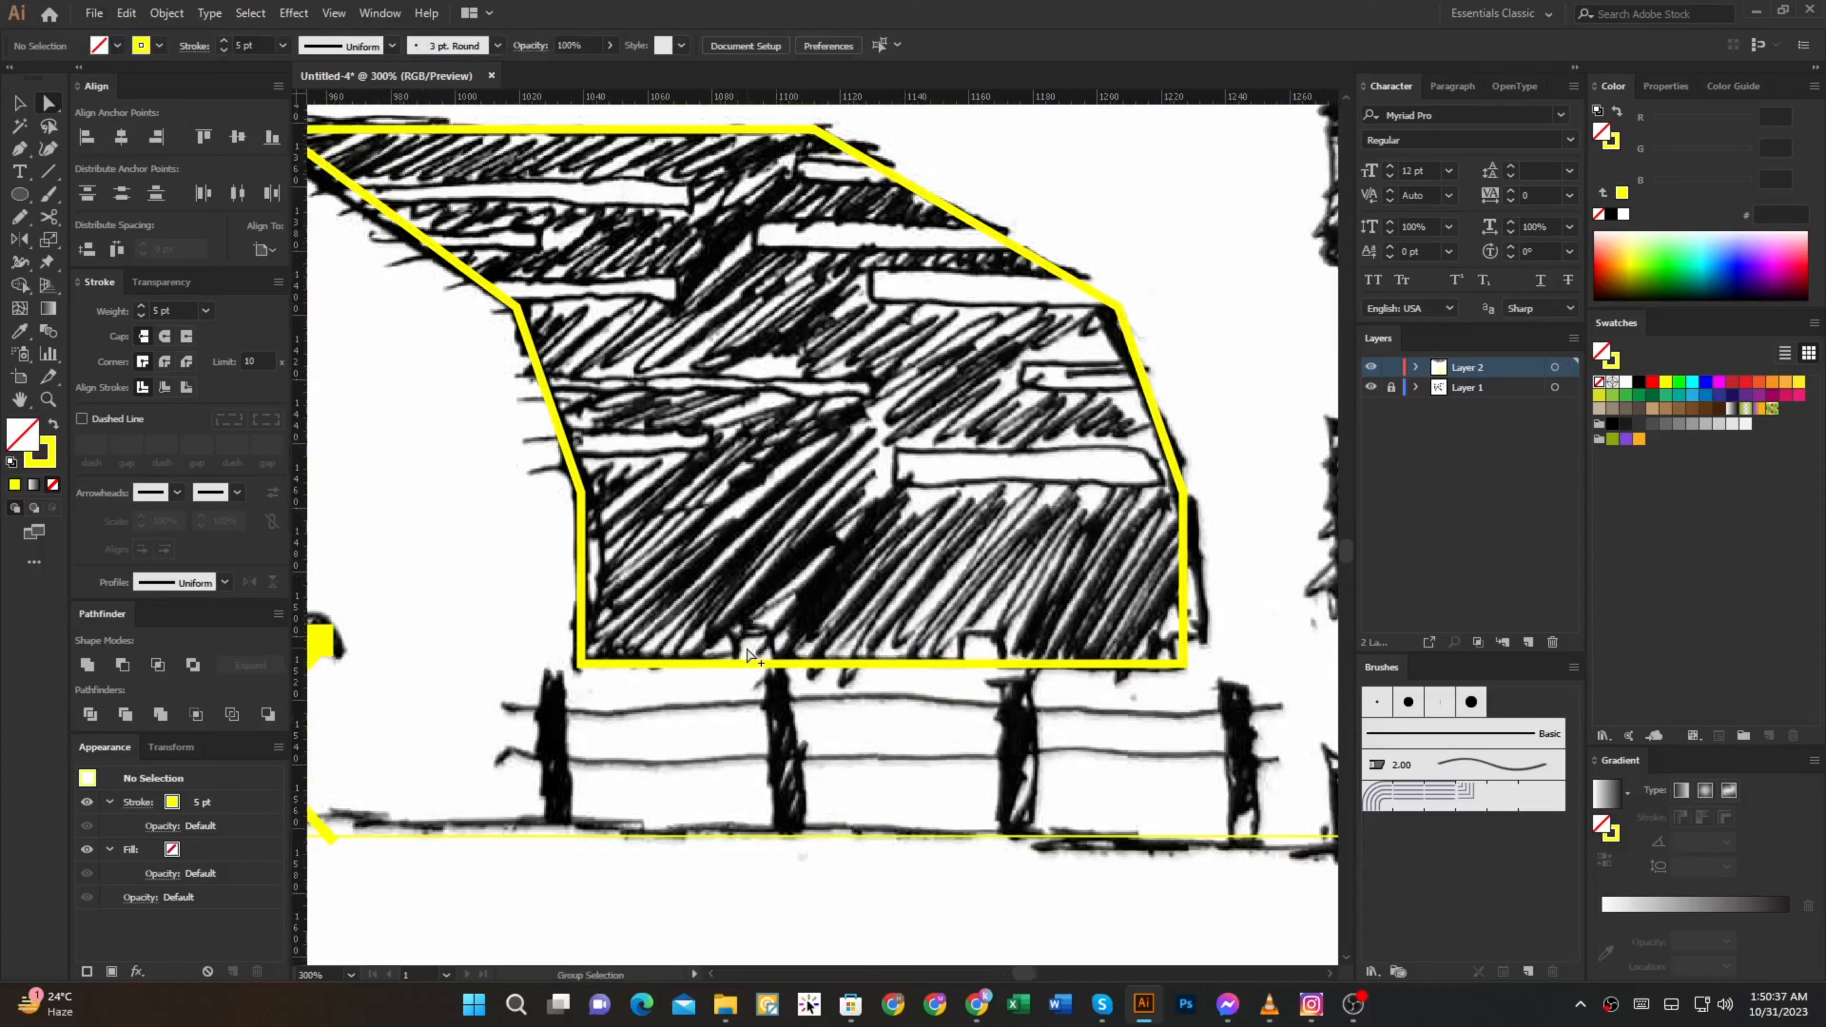
pyautogui.scroll(2, 746, 656)
pyautogui.press('n')
pyautogui.moveTo(723, 612); pyautogui.dragTo(799, 689)
pyautogui.moveTo(1048, 721); pyautogui.dragTo(627, 671)
pyautogui.moveTo(380, 588); pyautogui.dragTo(840, 588)
pyautogui.scroll(-2, 935, 567)
# Draw a yellow-filled bar about 120 by 12 px over the lowest right roof highlight, slanting its right end along the roof edge
pyautogui.moveTo(1059, 386); pyautogui.dragTo(1042, 580)
pyautogui.press('m')
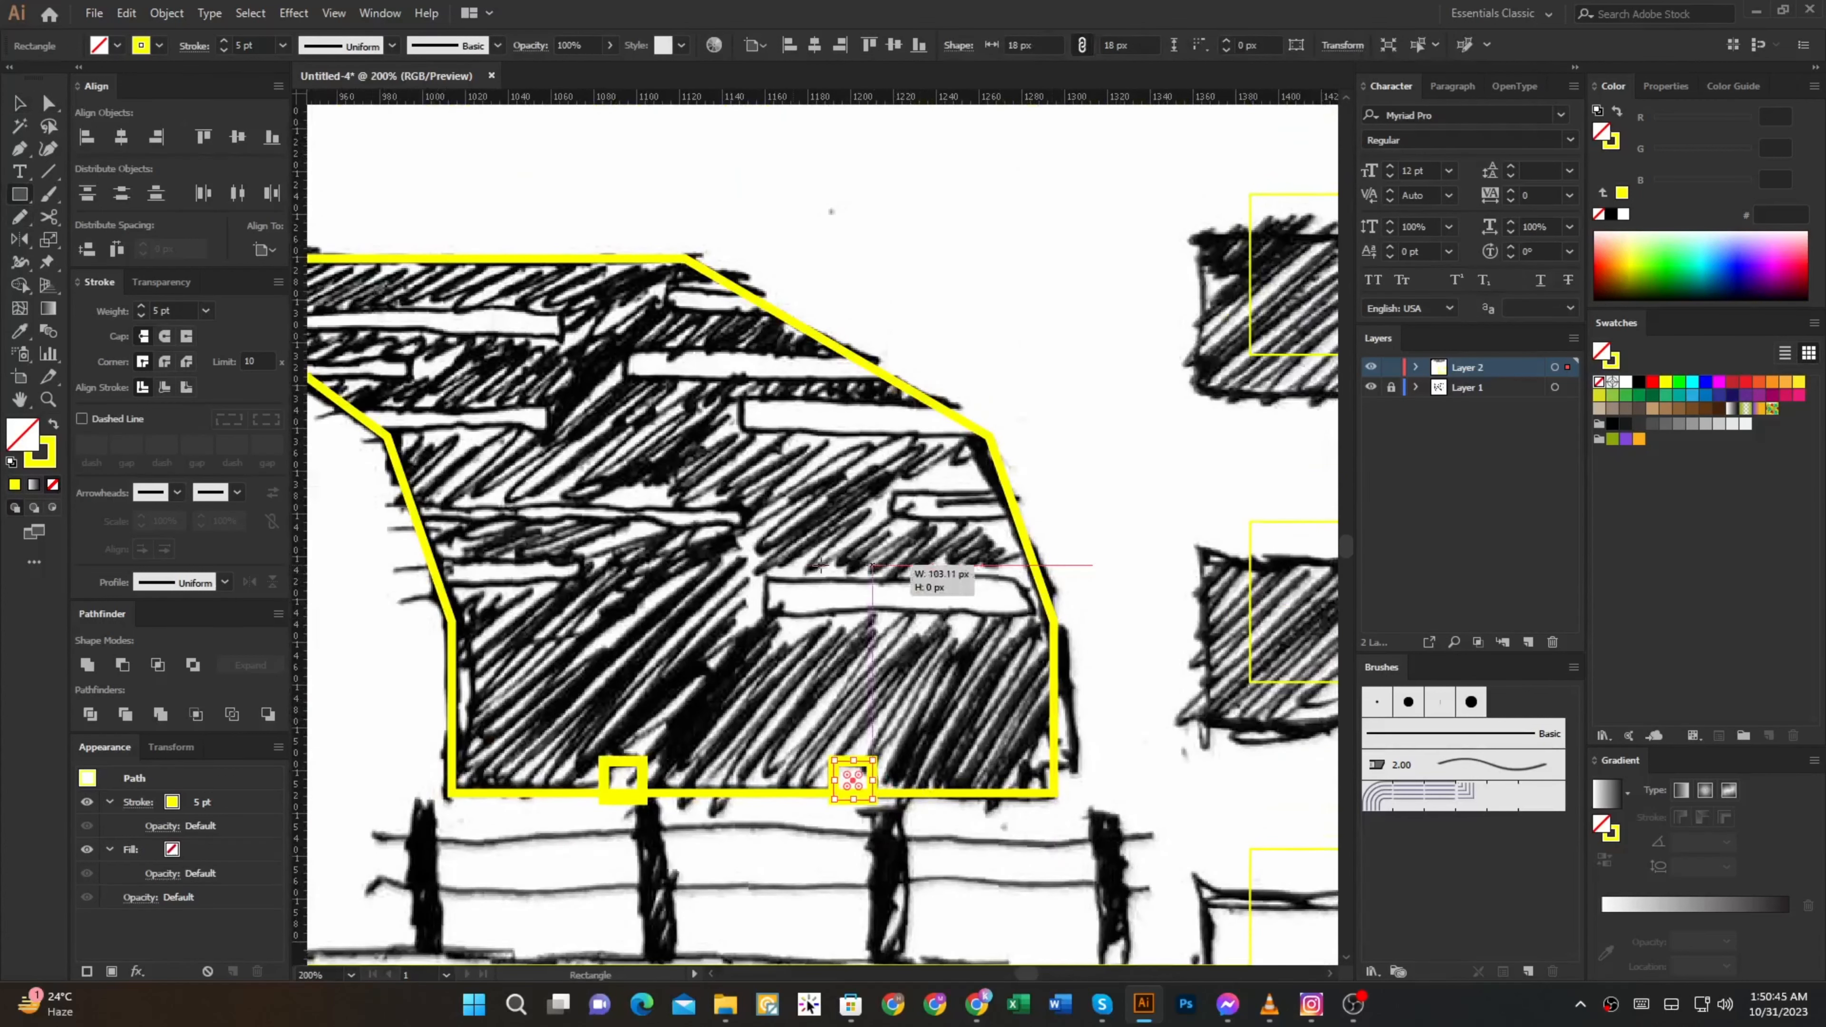
pyautogui.moveTo(821, 565)
pyautogui.mouseDown()
pyautogui.moveTo(738, 597)
pyautogui.moveTo(1164, 625)
pyautogui.moveTo(1121, 615)
pyautogui.moveTo(1132, 597)
pyautogui.moveTo(1094, 566)
pyautogui.mouseUp()
pyautogui.hotkey('ctrl', 'z')
pyautogui.scroll(1, 819, 591)
pyautogui.scroll(1, 1145, 568)
pyautogui.press('a')
pyautogui.hotkey('shift', 'x')
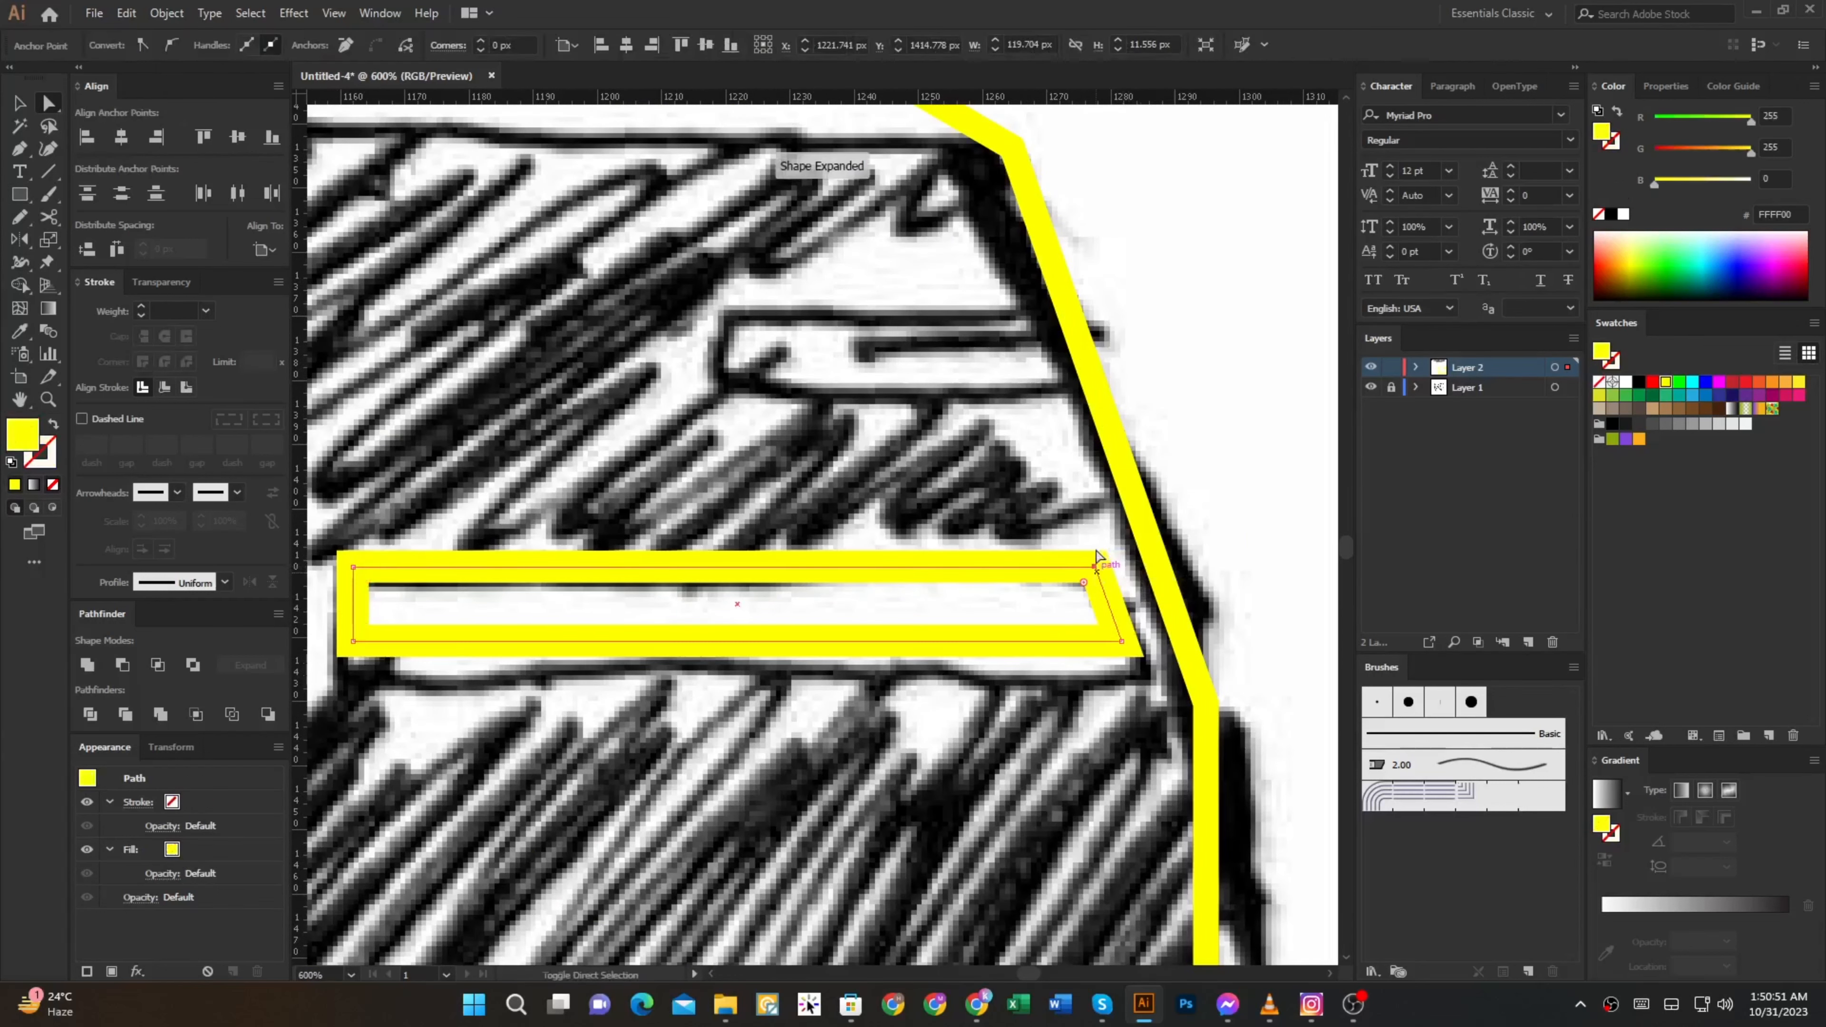
pyautogui.click(1218, 489)
# Draw a yellow-filled bar about 74 by 7 px over the short highlight near the roof's right edge
pyautogui.scroll(-2, 1194, 486)
pyautogui.moveTo(1143, 480); pyautogui.dragTo(1181, 688)
pyautogui.press('m')
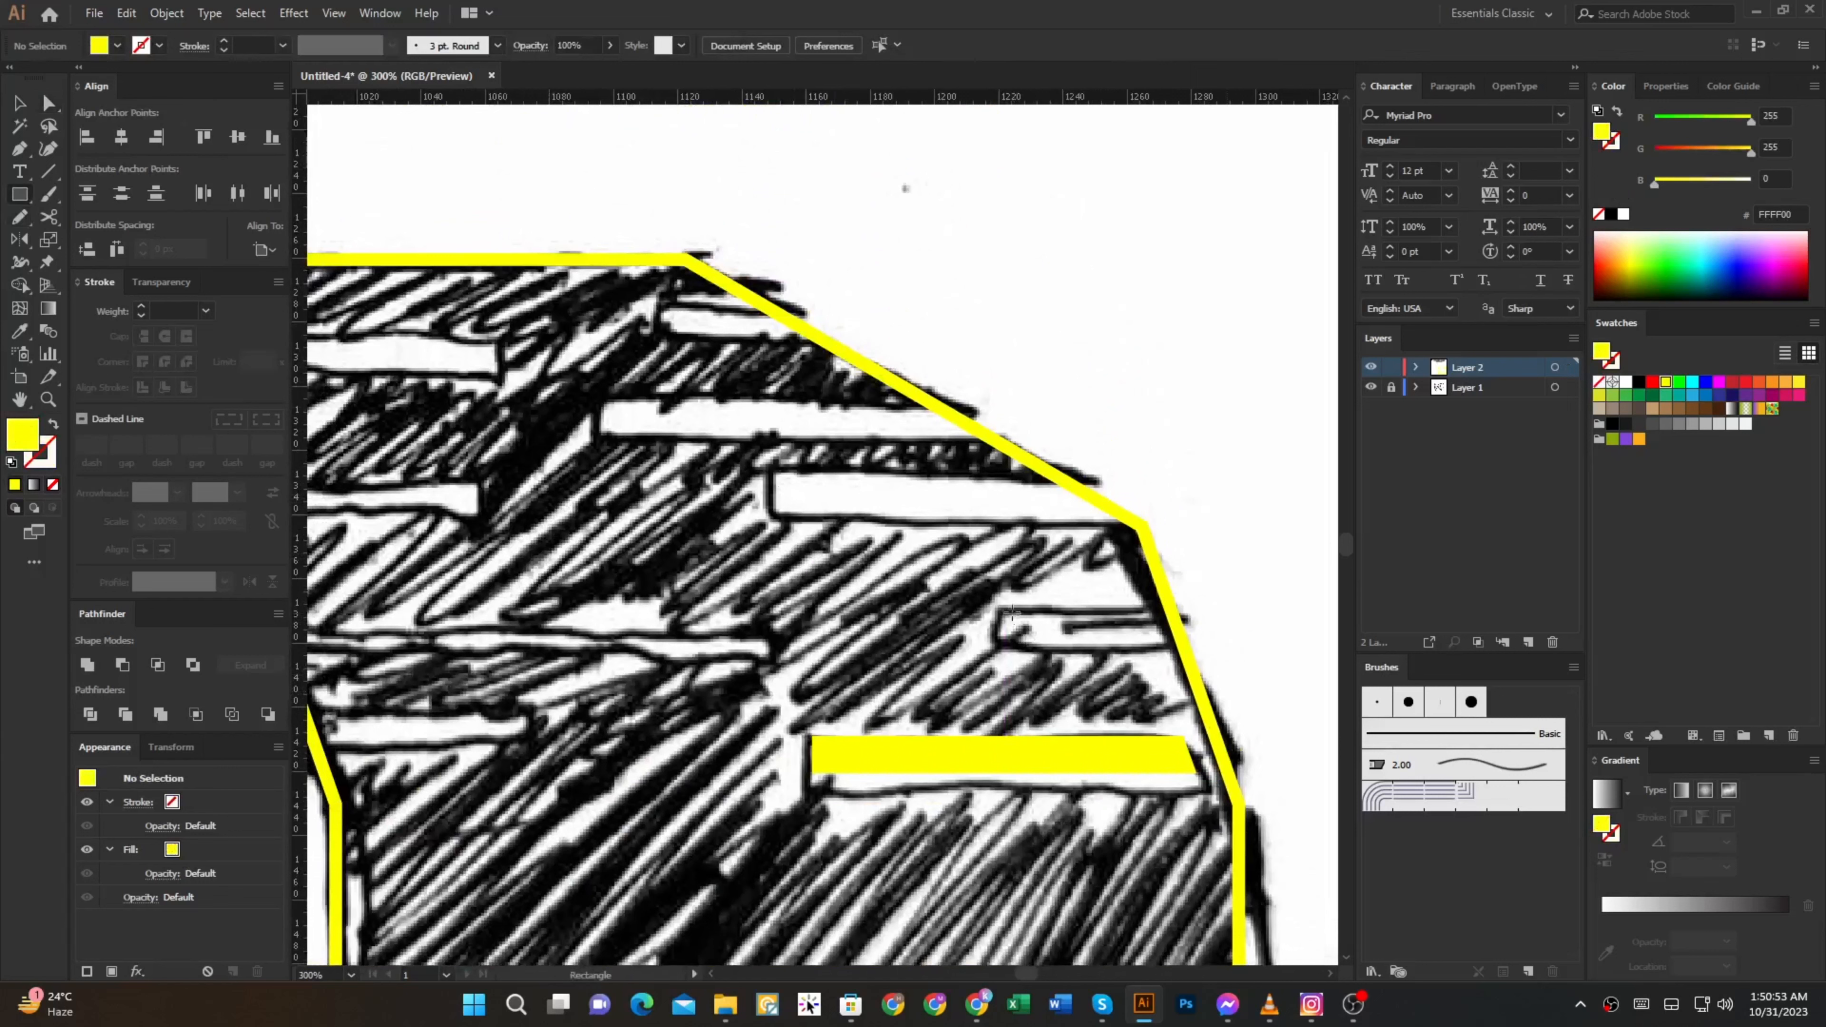
pyautogui.moveTo(994, 605); pyautogui.dragTo(1232, 624)
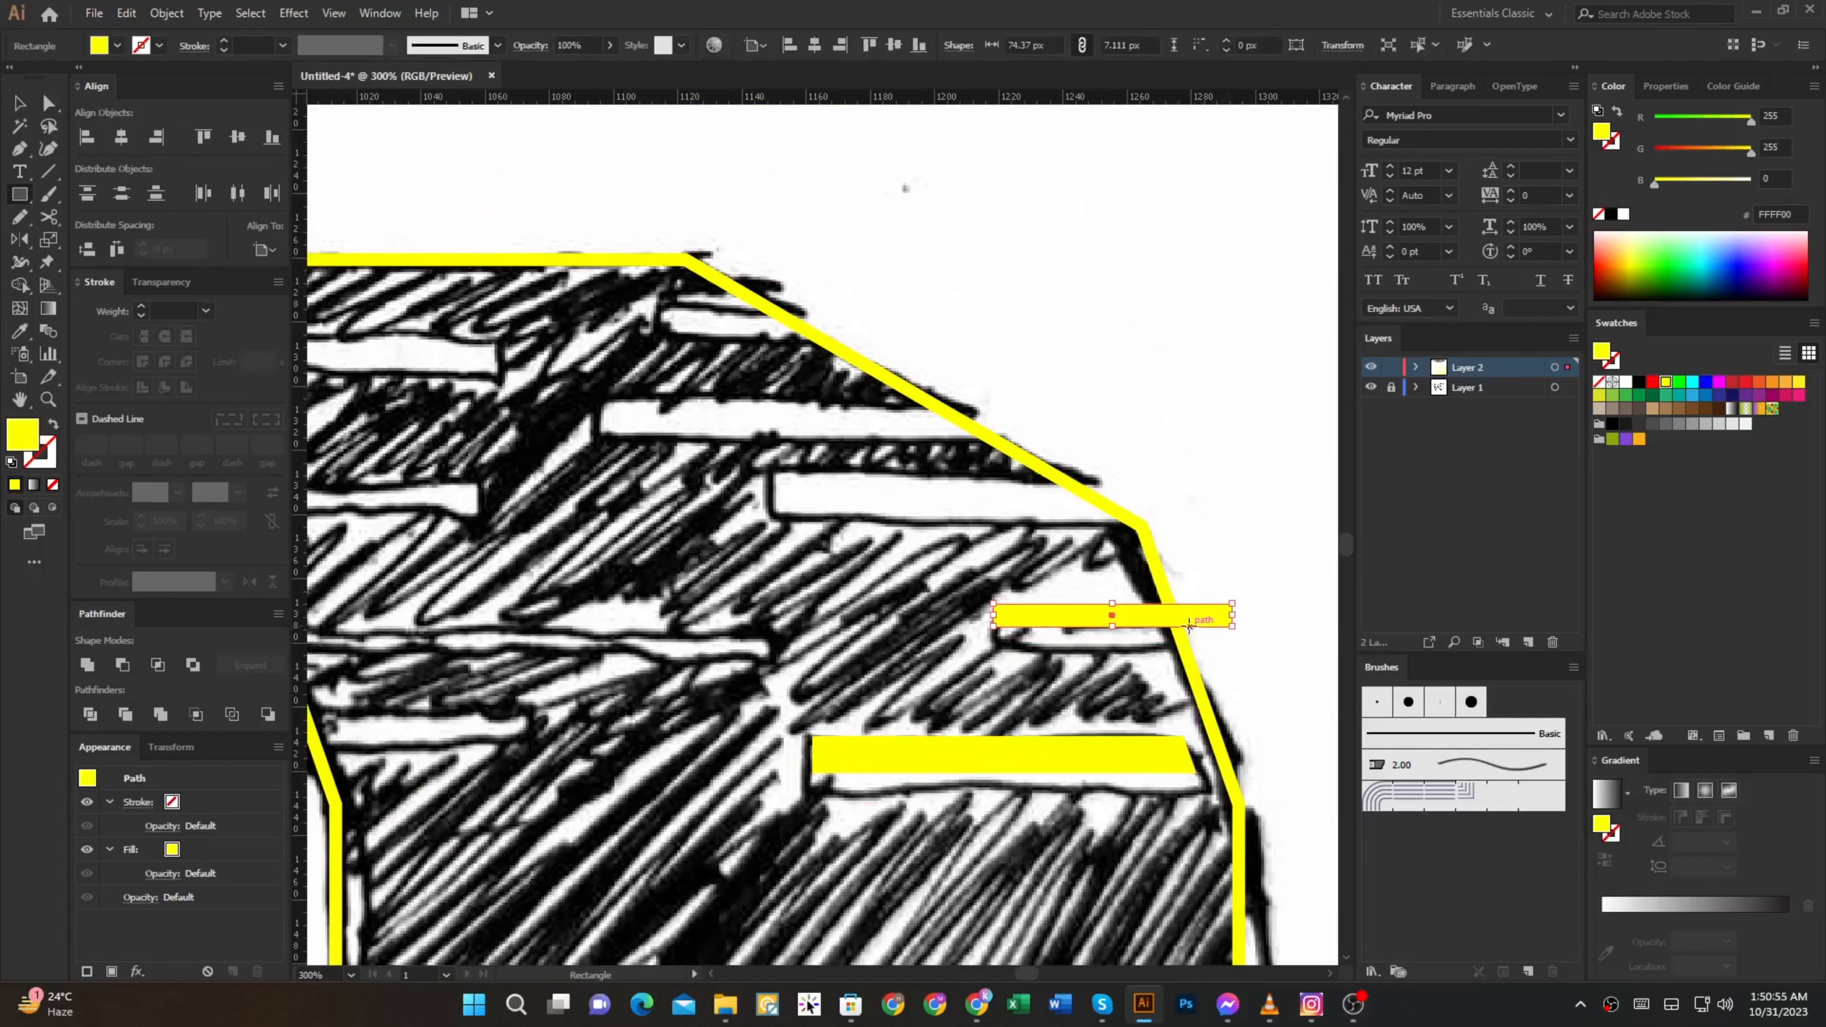
pyautogui.press('n')
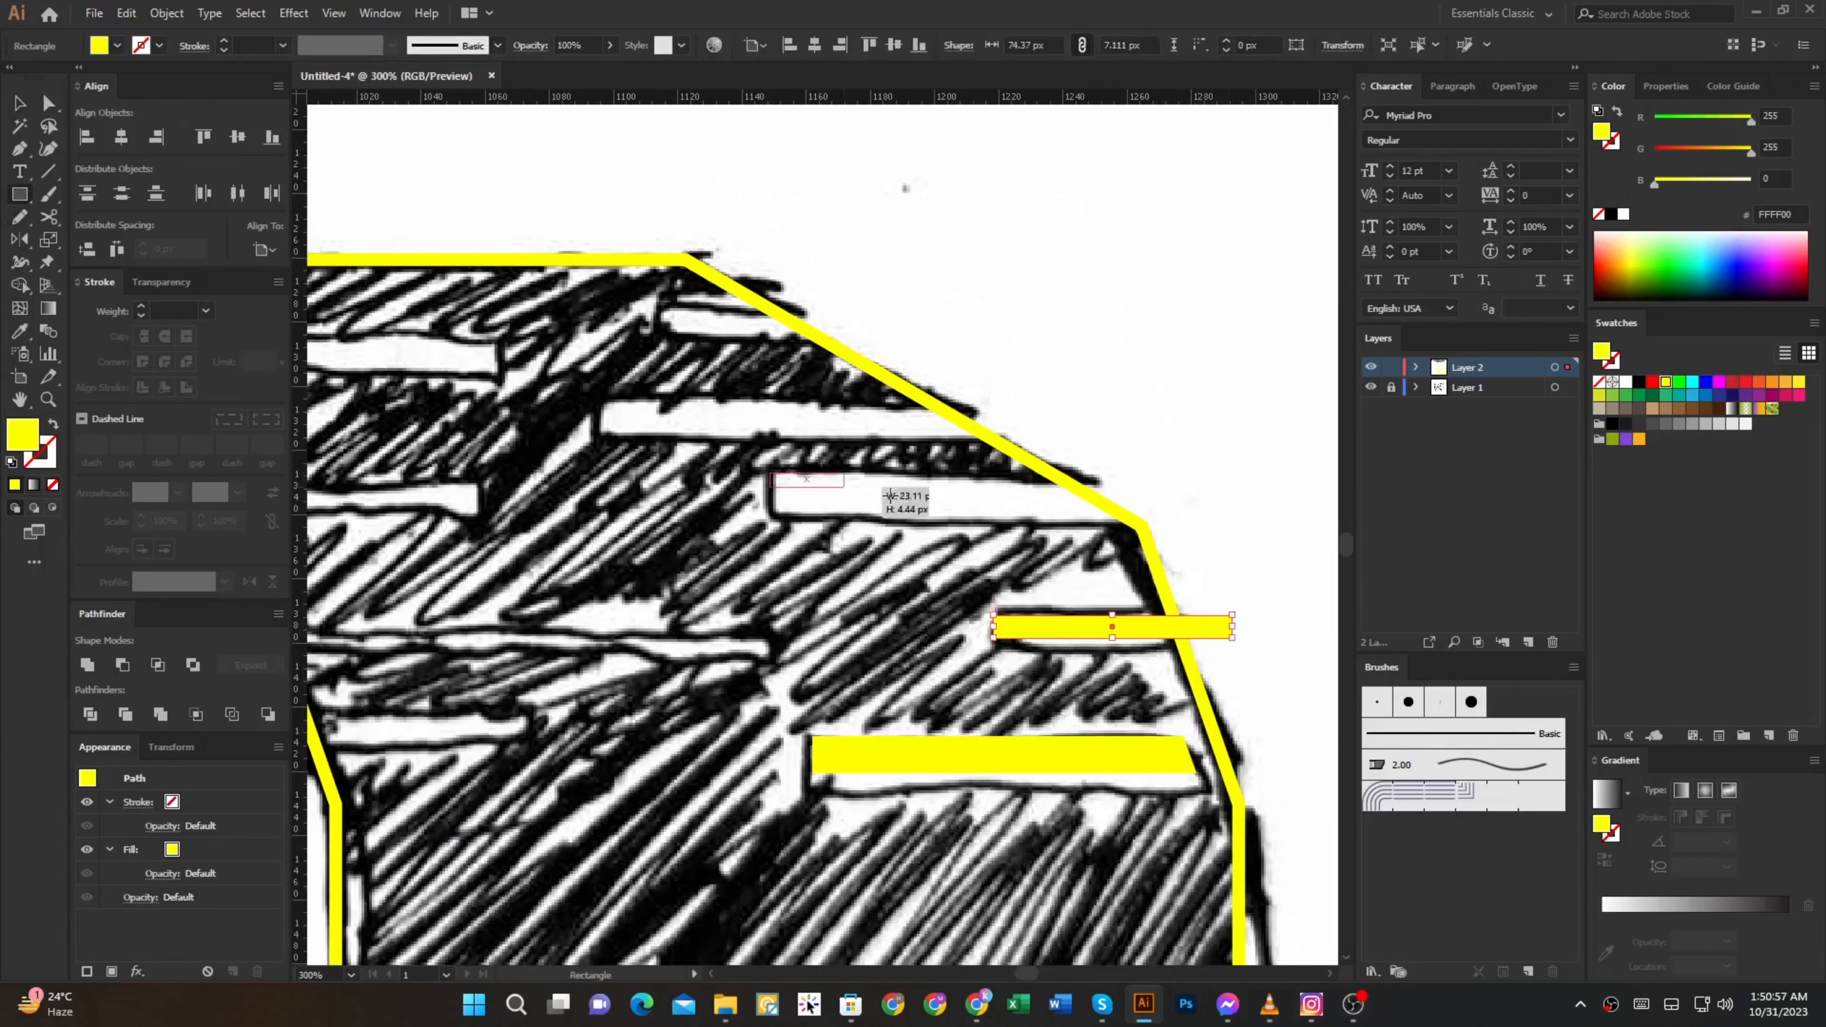
# Place five yellow bars about 148 by 8 px over the upper roof's sketched highlights, three along the right slope and two along the left
pyautogui.moveTo(889, 495); pyautogui.dragTo(1240, 501)
pyautogui.moveTo(1114, 487); pyautogui.dragTo(1011, 480)
pyautogui.moveTo(1028, 478); pyautogui.dragTo(1144, 535)
pyautogui.moveTo(1167, 536); pyautogui.dragTo(1226, 438)
pyautogui.moveTo(1188, 439); pyautogui.dragTo(780, 488)
pyautogui.moveTo(779, 487); pyautogui.dragTo(1114, 505)
pyautogui.moveTo(1113, 505); pyautogui.dragTo(892, 582)
pyautogui.scroll(-4, 888, 568)
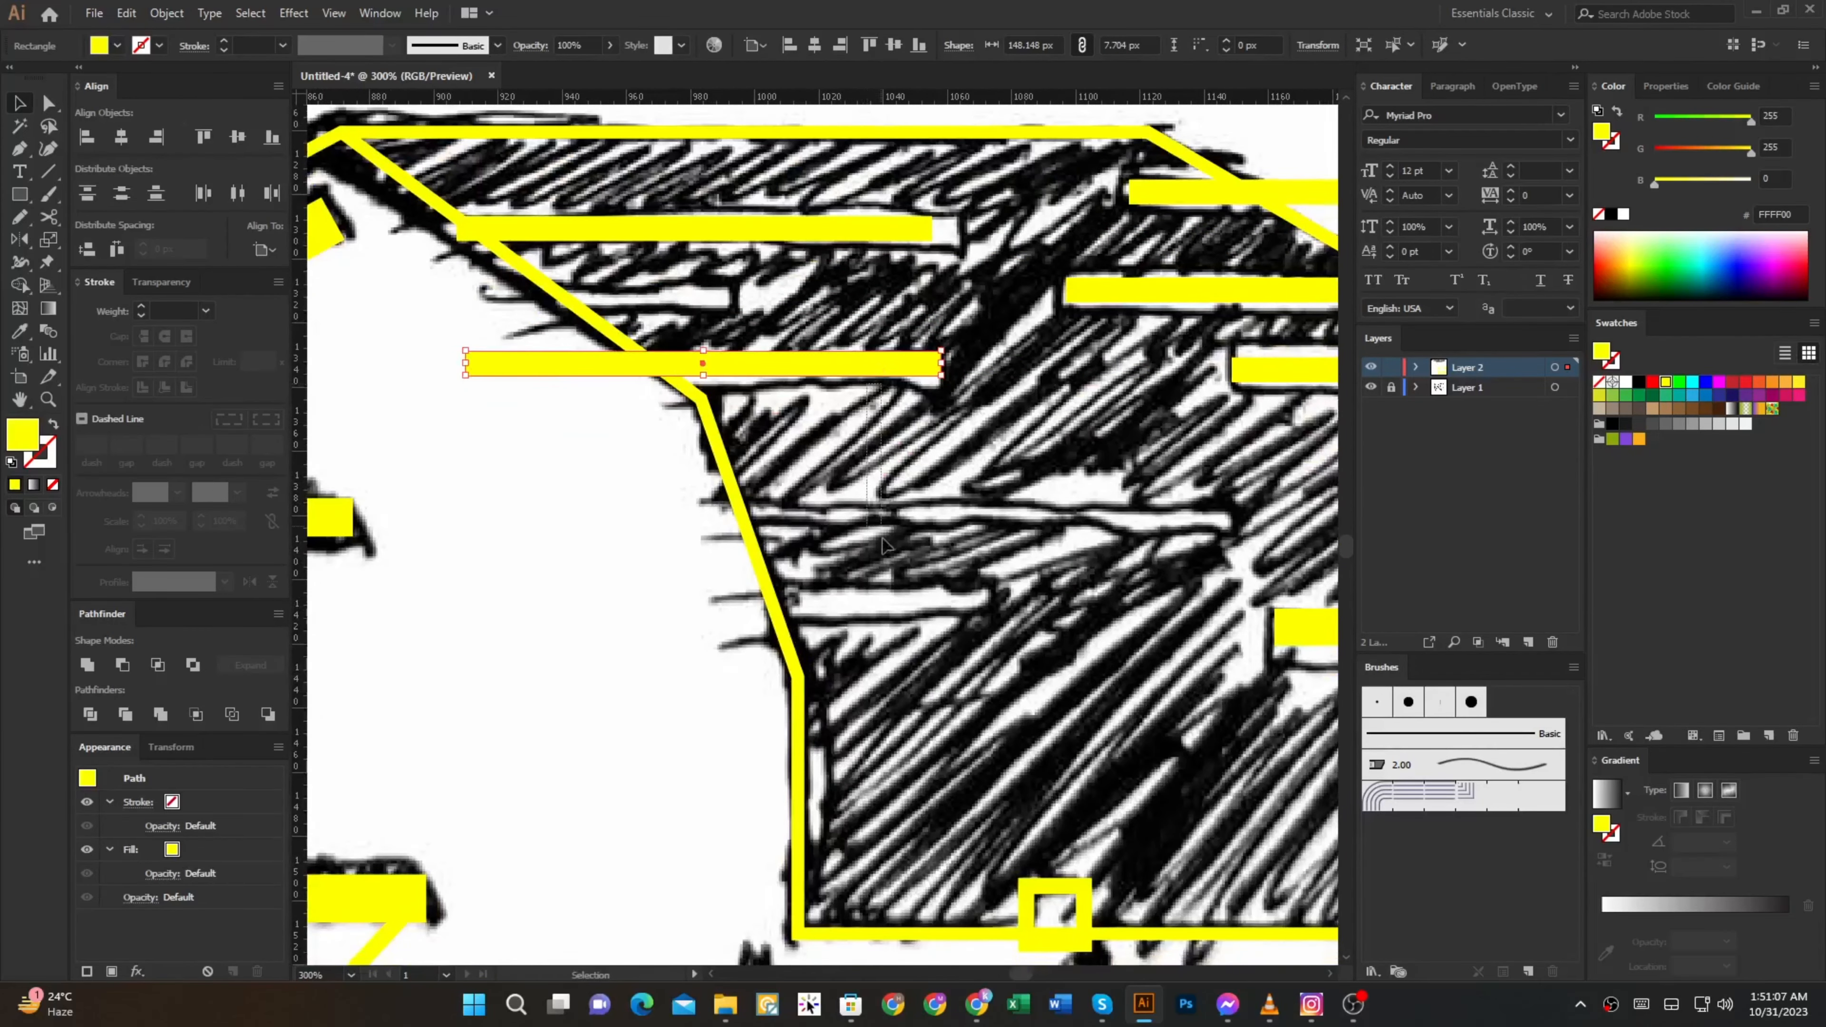
# Draw a yellow bar about 164 by 7 px over the roof's middle-left highlight and duplicate it onto the highlight below
pyautogui.moveTo(970, 521); pyautogui.dragTo(942, 505)
pyautogui.scroll(-2, 923, 490)
pyautogui.scroll(1, 894, 426)
pyautogui.moveTo(890, 426); pyautogui.dragTo(1054, 539)
pyautogui.scroll(3, 1054, 539)
pyautogui.moveTo(1165, 540); pyautogui.dragTo(1232, 540)
pyautogui.moveTo(881, 550); pyautogui.dragTo(883, 543)
pyautogui.moveTo(935, 539); pyautogui.dragTo(921, 482)
pyautogui.moveTo(923, 484); pyautogui.dragTo(883, 543)
pyautogui.scroll(1, 869, 578)
pyautogui.scroll(-3, 881, 583)
pyautogui.scroll(1, 1014, 513)
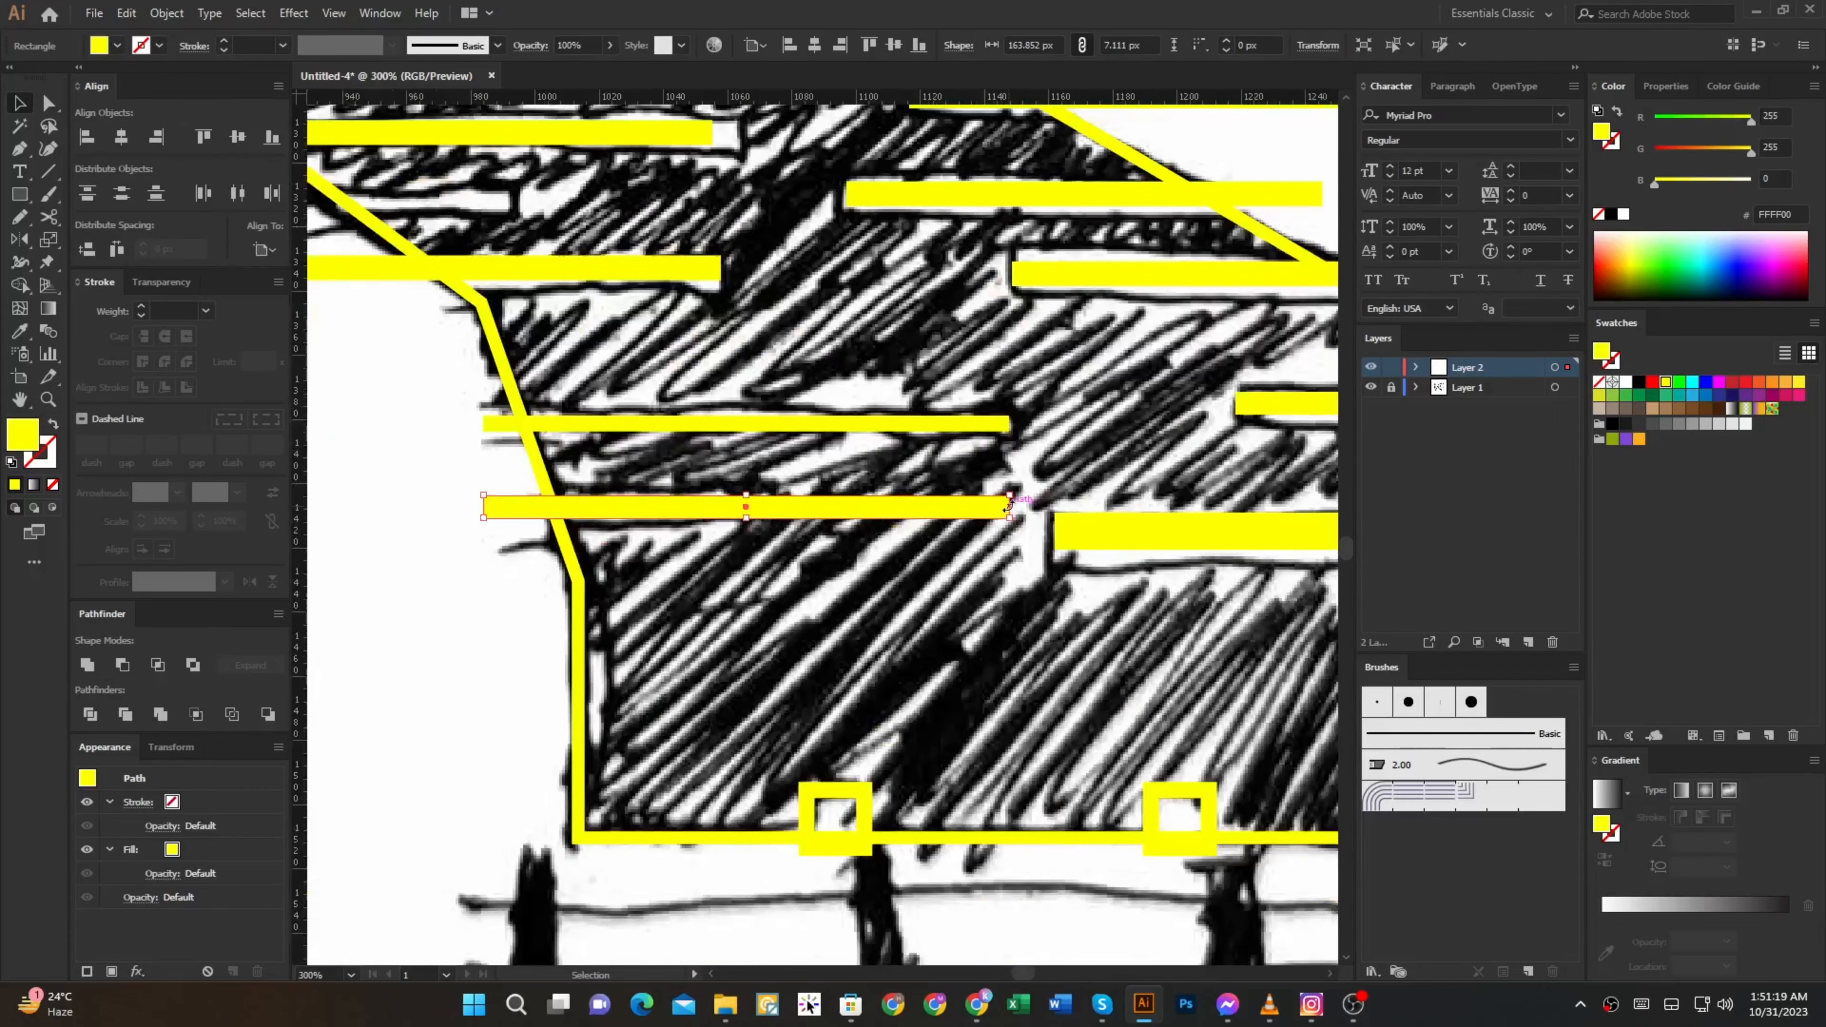
# Shorten the lower duplicated bar from its right end to fit the short sketched highlight
pyautogui.scroll(1, 1008, 505)
pyautogui.moveTo(1009, 507); pyautogui.dragTo(899, 580)
pyautogui.scroll(-2, 676, 519)
pyautogui.click(703, 573)
pyautogui.scroll(-2, 719, 570)
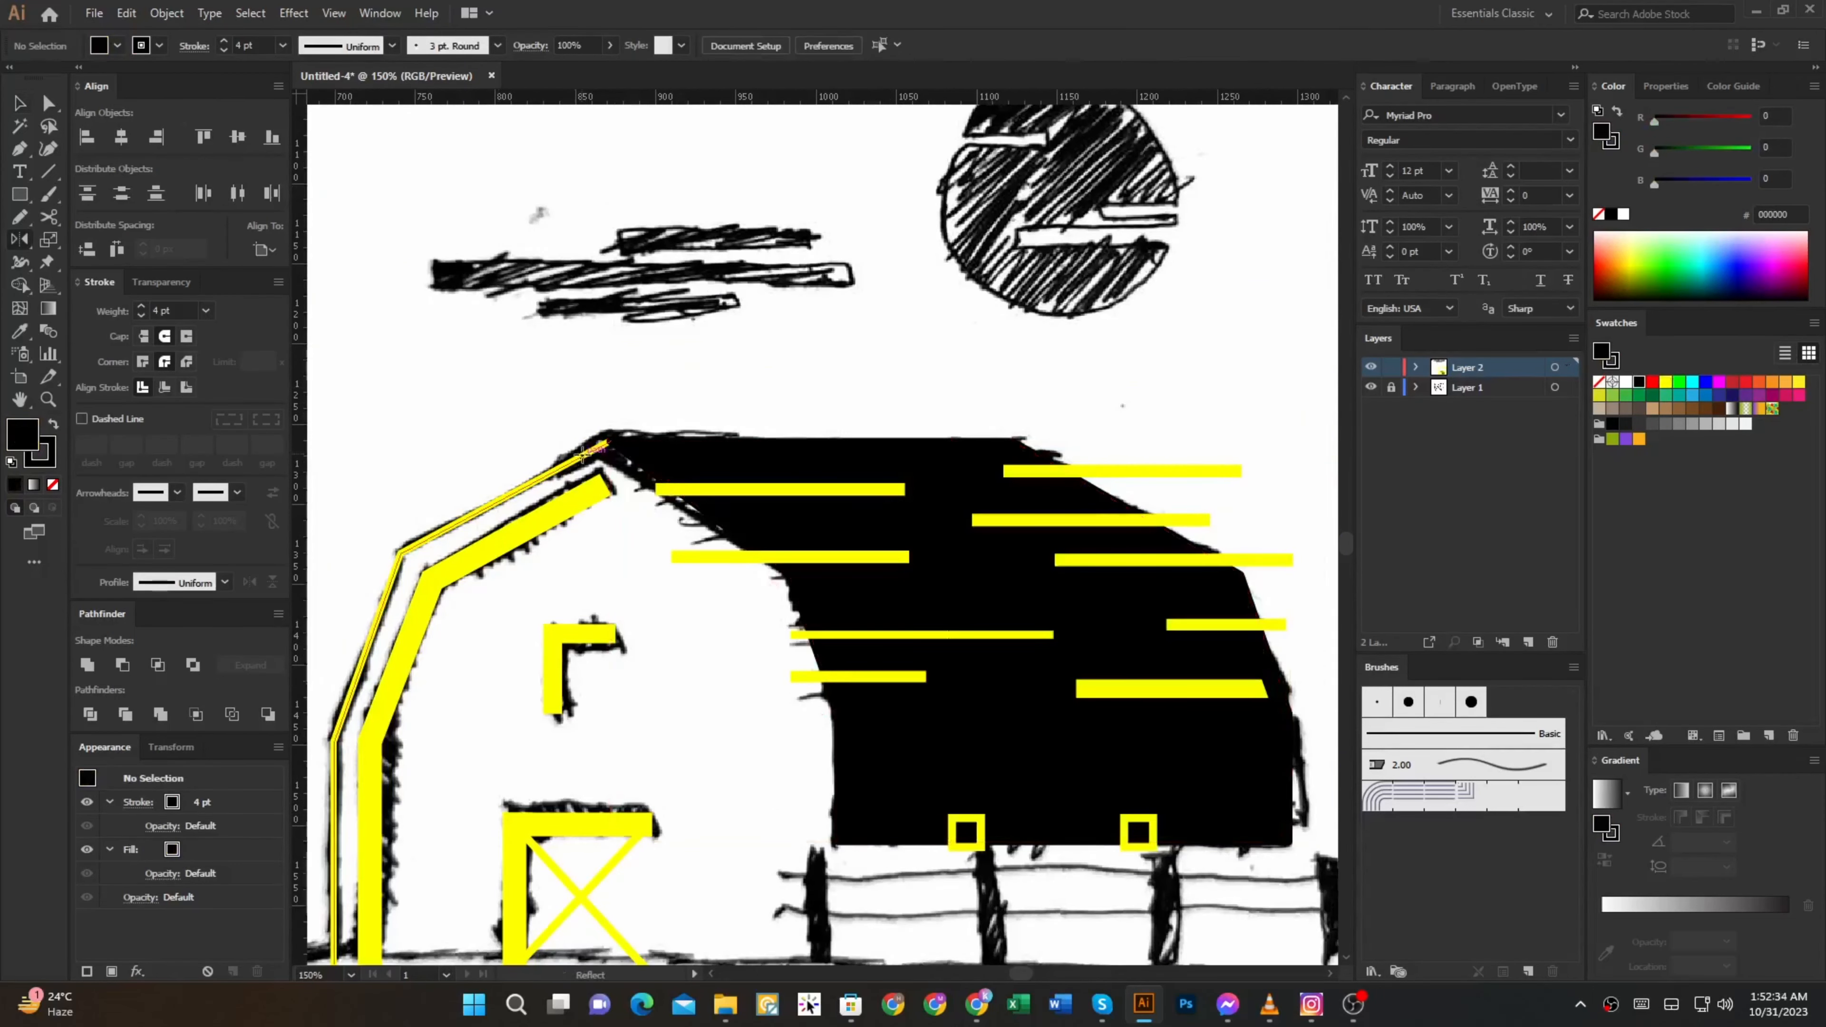
# Apply the roof's black 4 pt style to the barn's left outline with the Eyedropper and set its fill to none
pyautogui.press('i')
pyautogui.click(613, 448)
pyautogui.keyDown('alt'); pyautogui.click(599, 448); pyautogui.keyUp('alt')
pyautogui.scroll(-1, 595, 448)
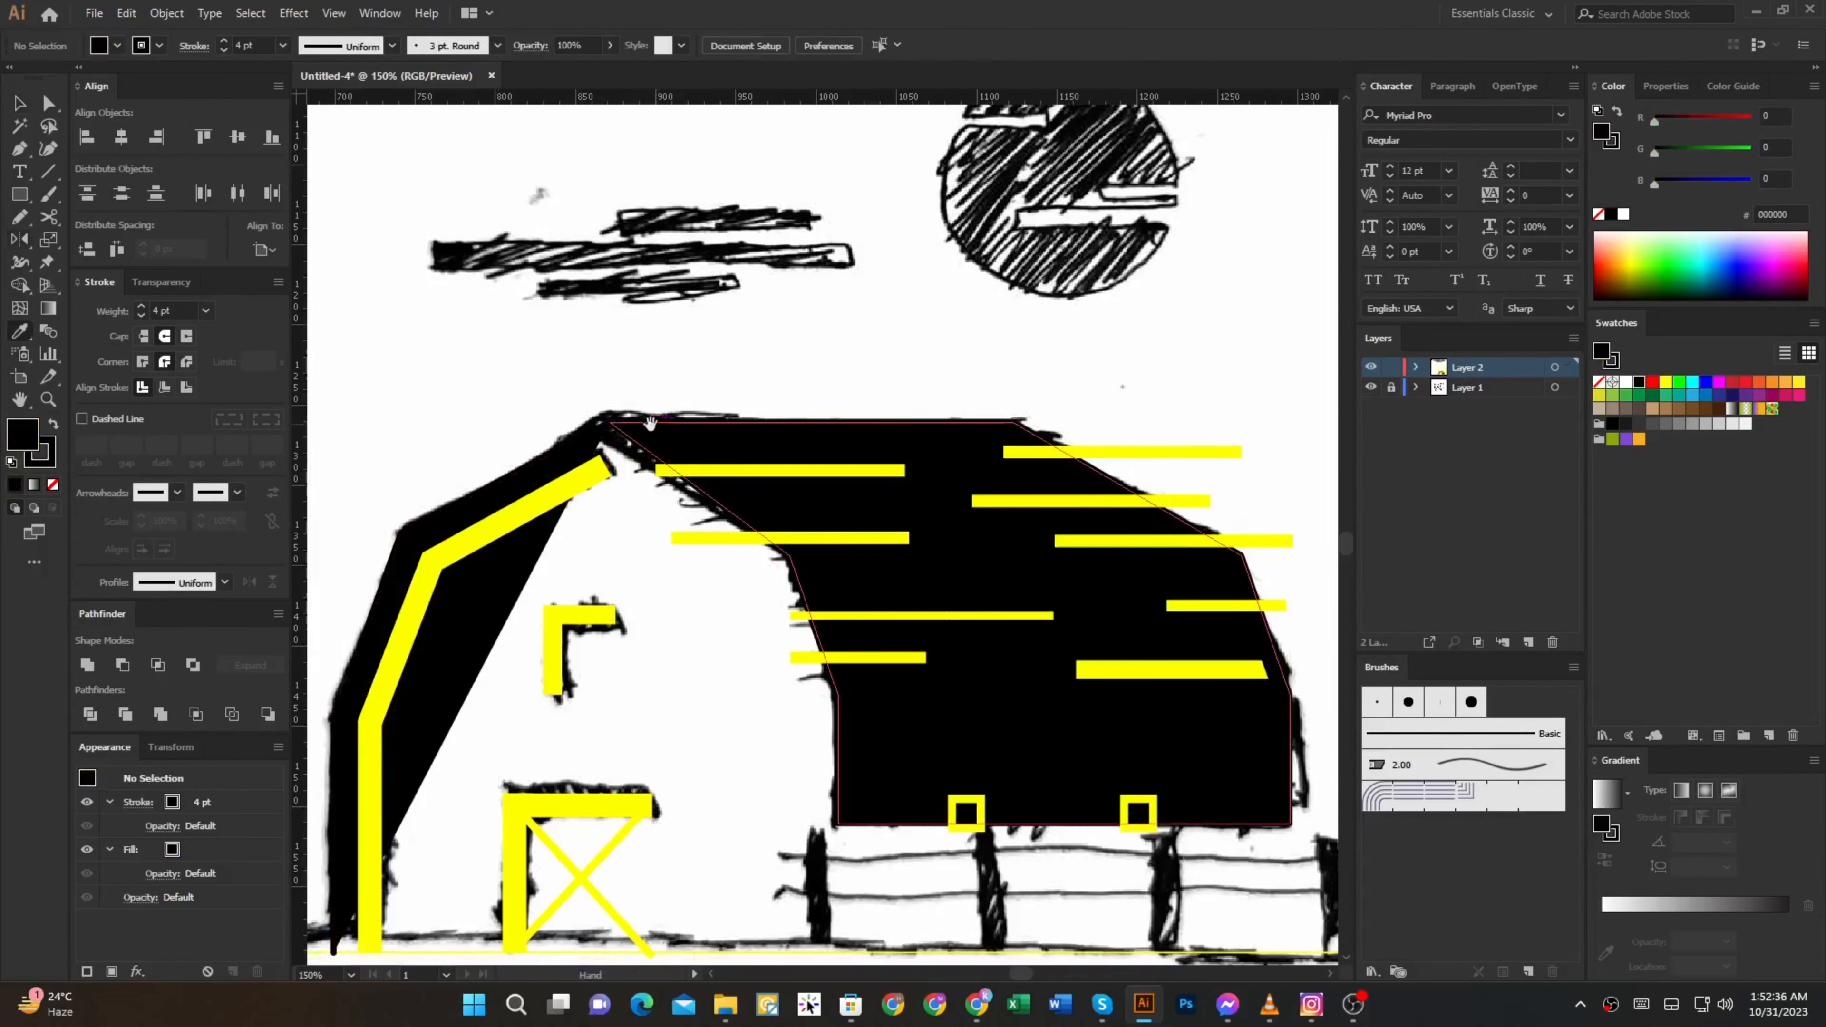
pyautogui.press('a')
pyautogui.click(546, 458)
pyautogui.click(54, 486)
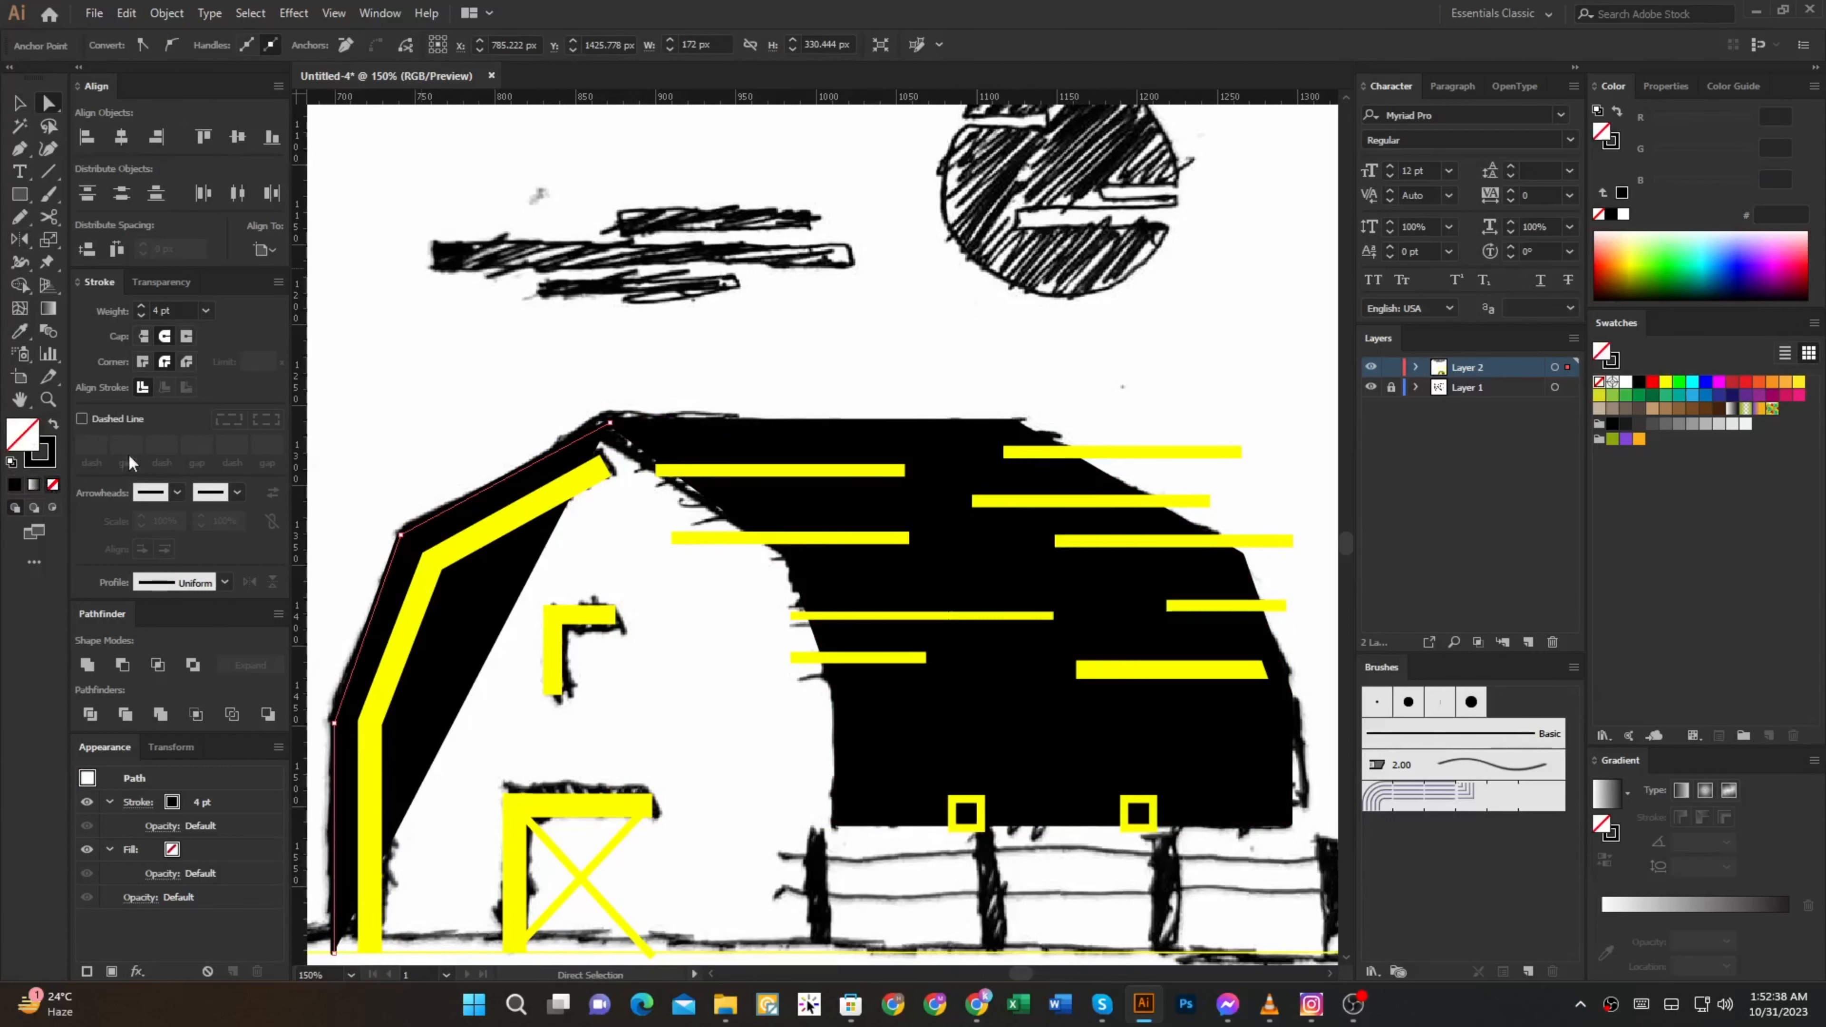
pyautogui.click(420, 436)
# Recolor the barn's thick inner roof line to a black stroke by sampling the outline's colour
pyautogui.moveTo(461, 520); pyautogui.dragTo(541, 401)
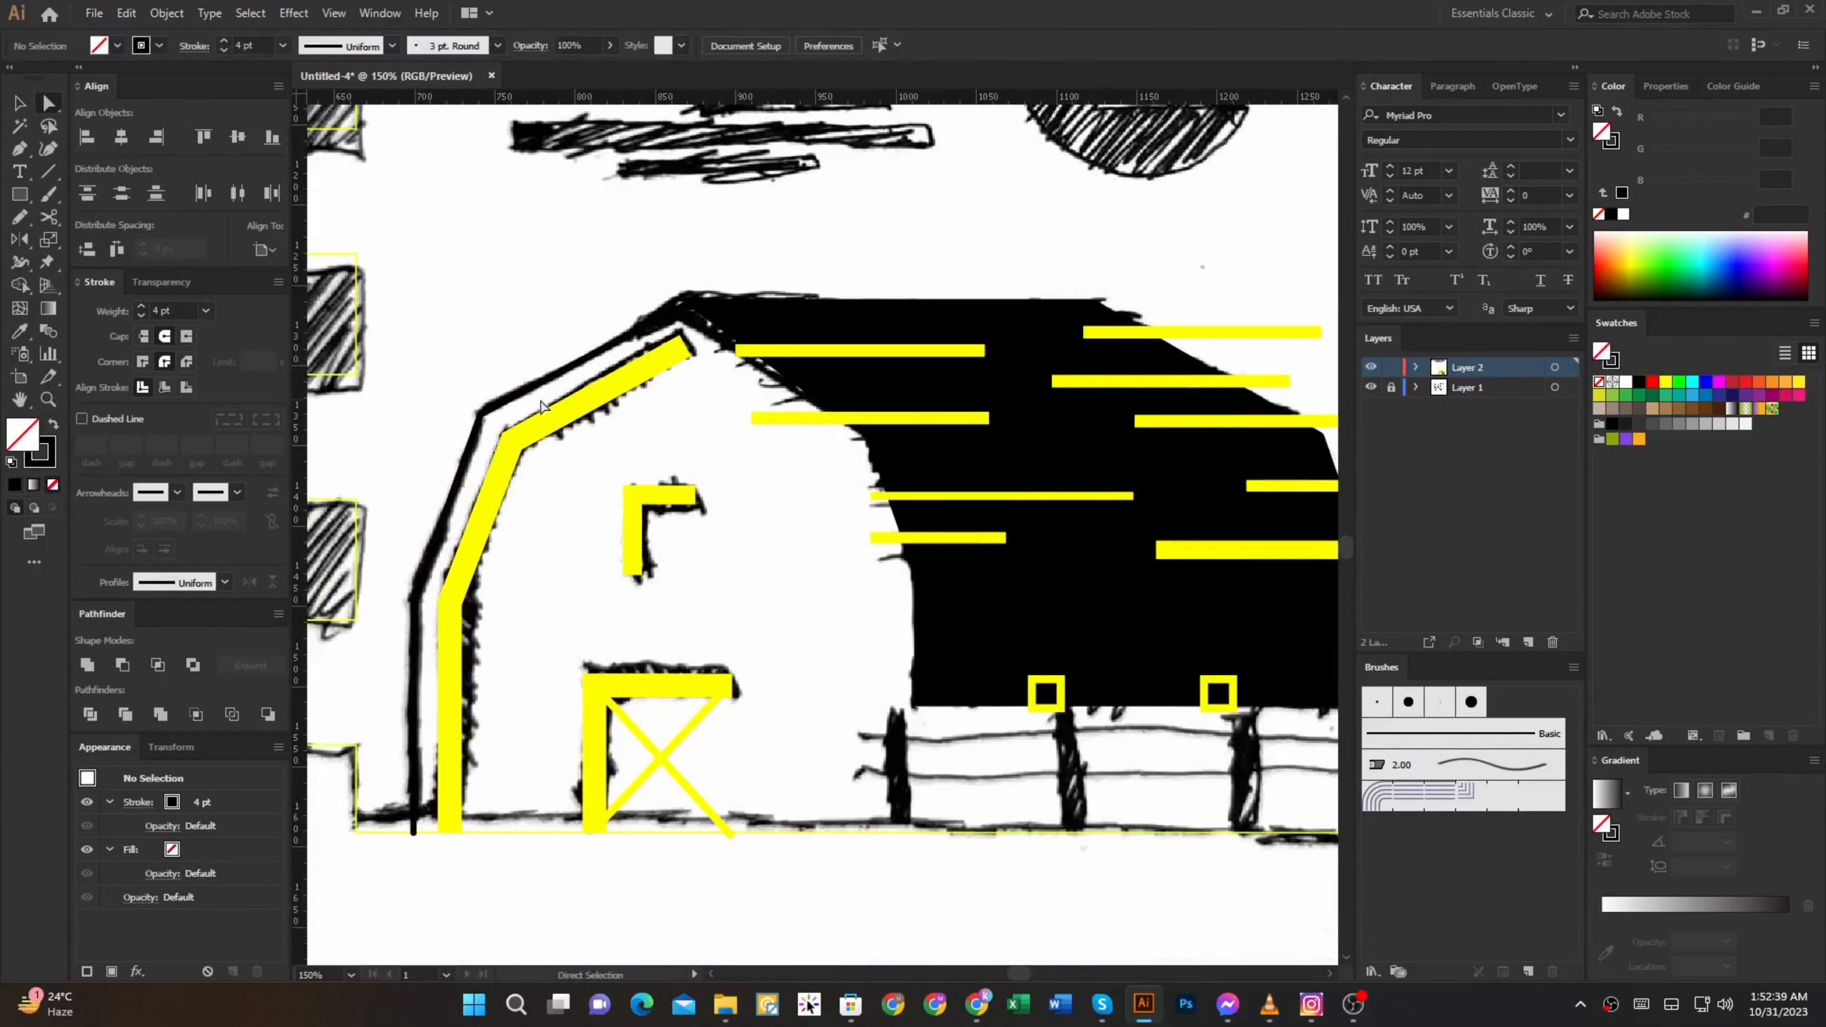
pyautogui.click(558, 423)
pyautogui.press('o')
pyautogui.press('i')
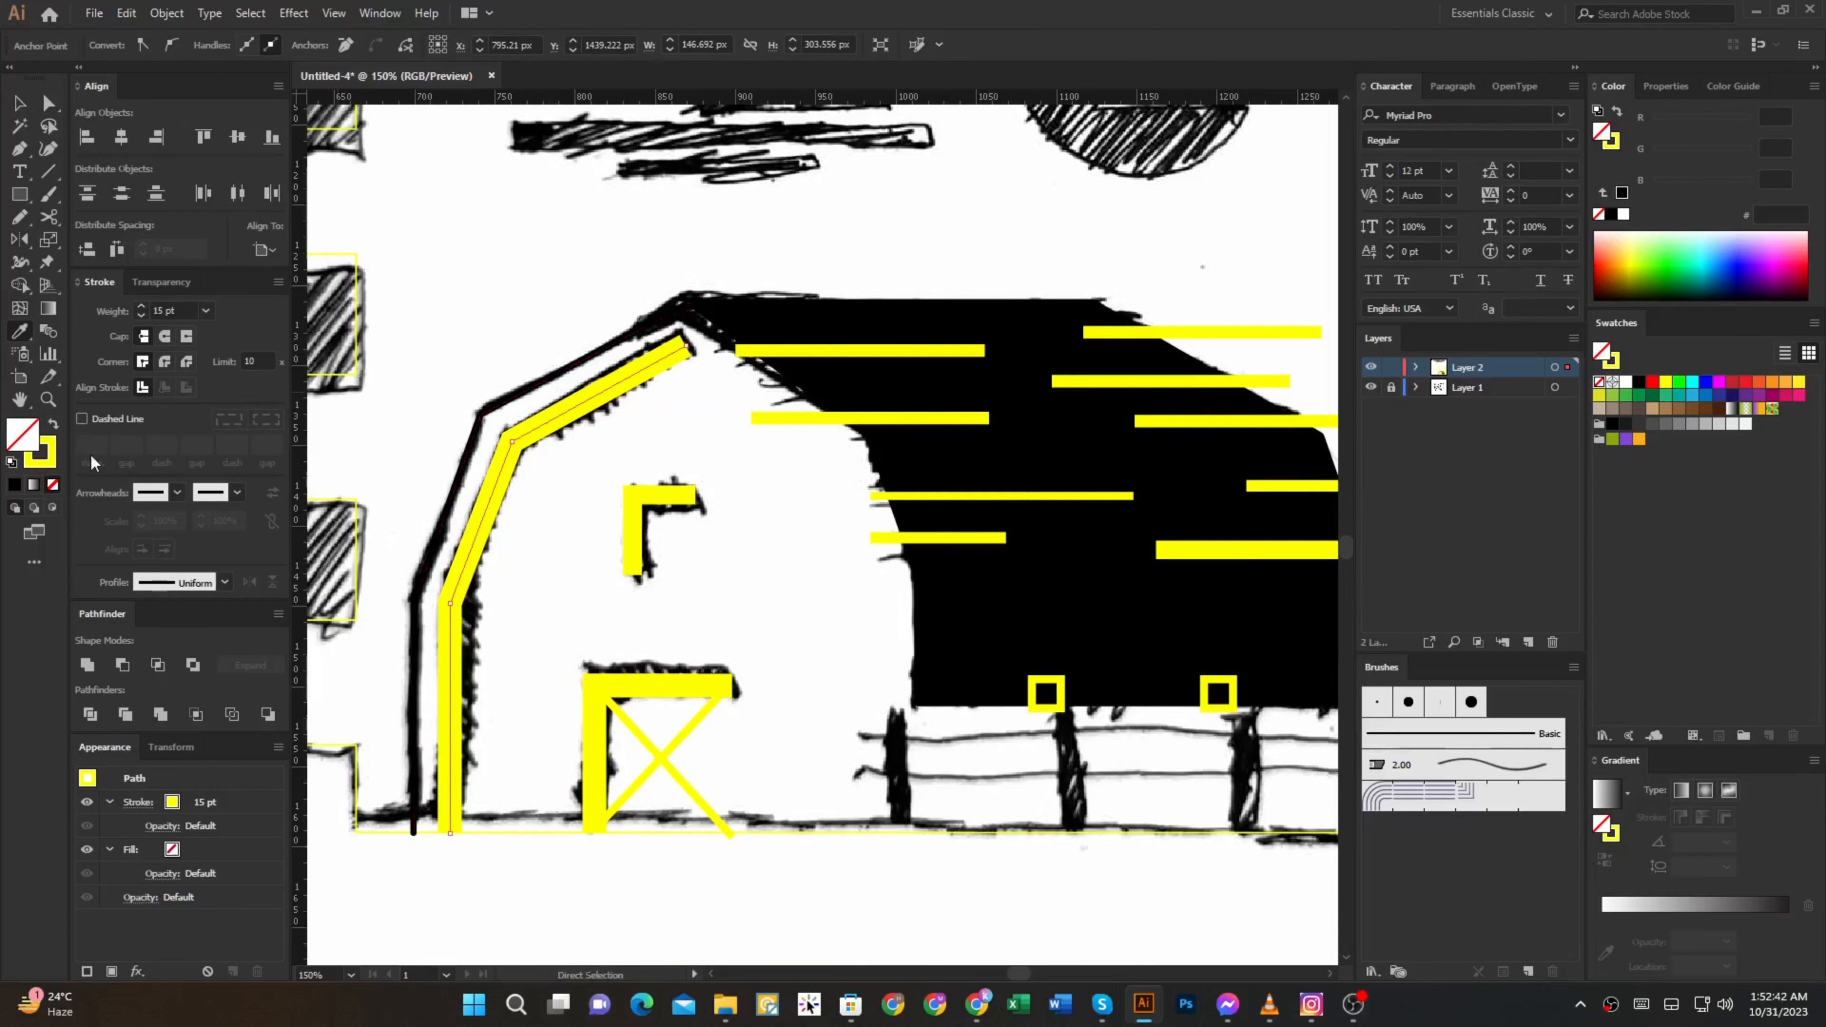
pyautogui.click(522, 395)
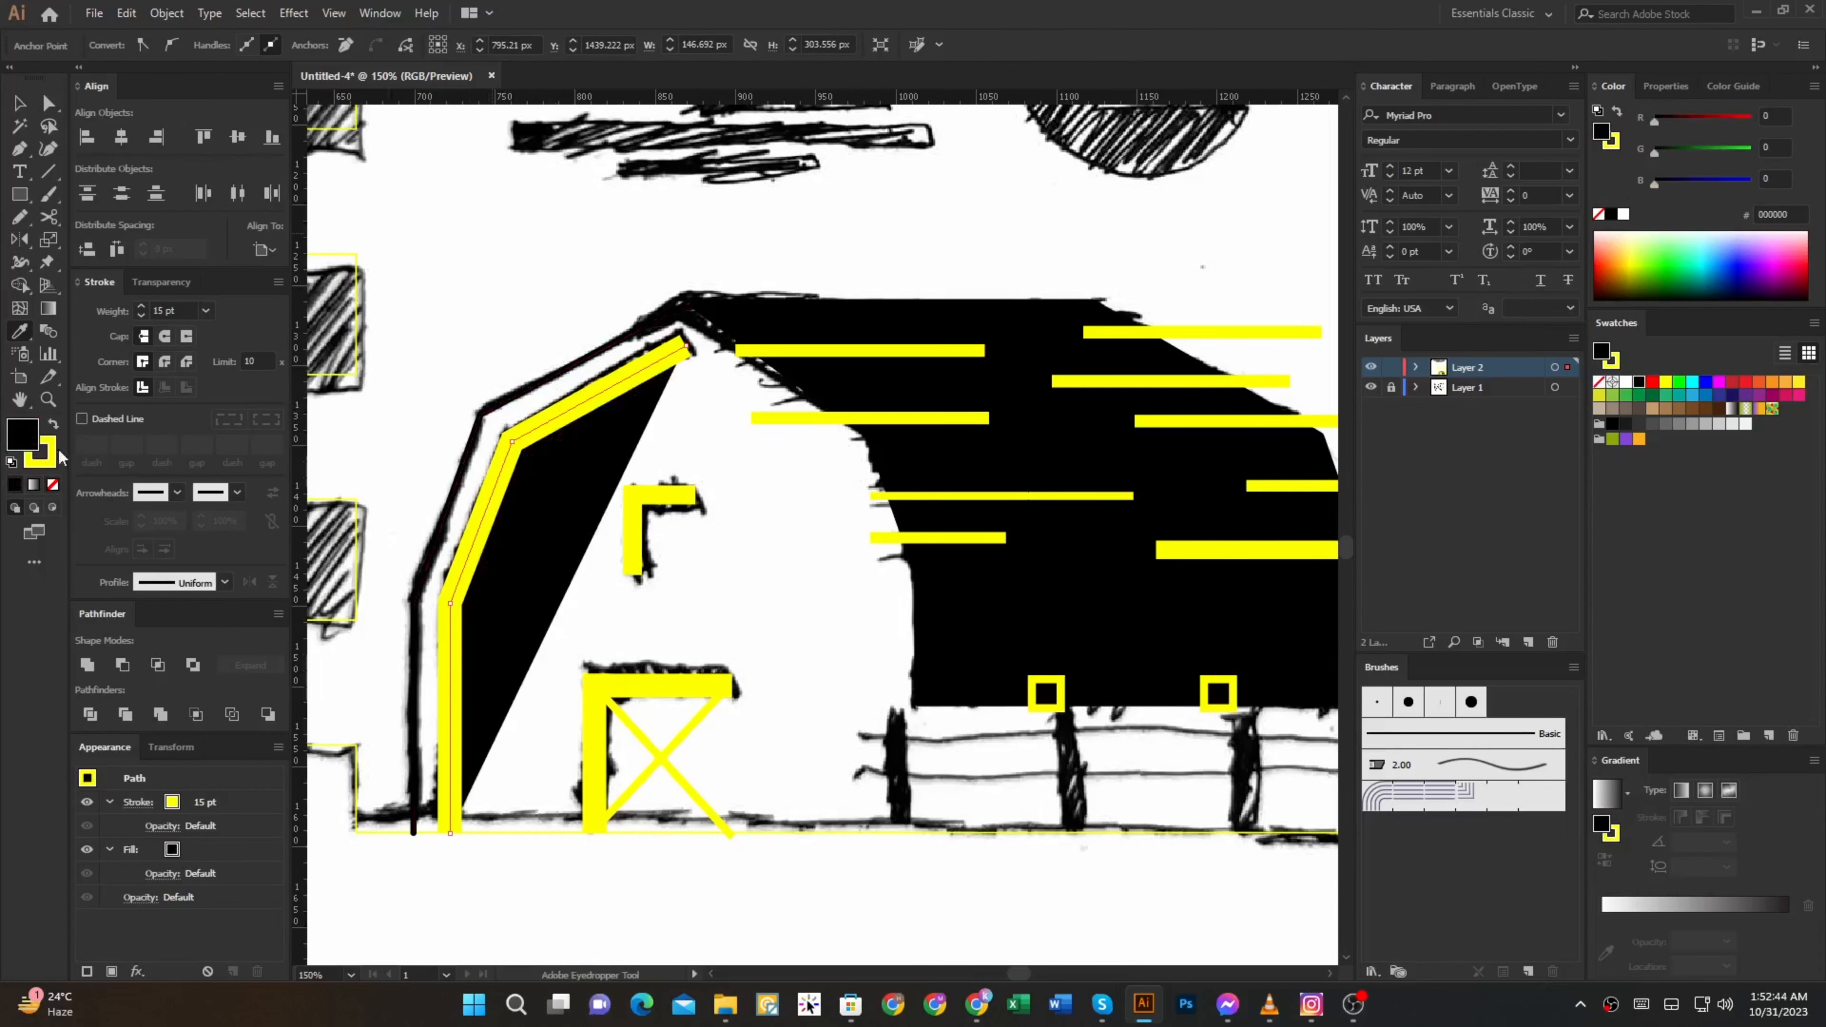
pyautogui.click(561, 383)
pyautogui.keyDown('shift'); pyautogui.click(568, 370); pyautogui.keyUp('shift')
pyautogui.moveTo(662, 518); pyautogui.dragTo(646, 478)
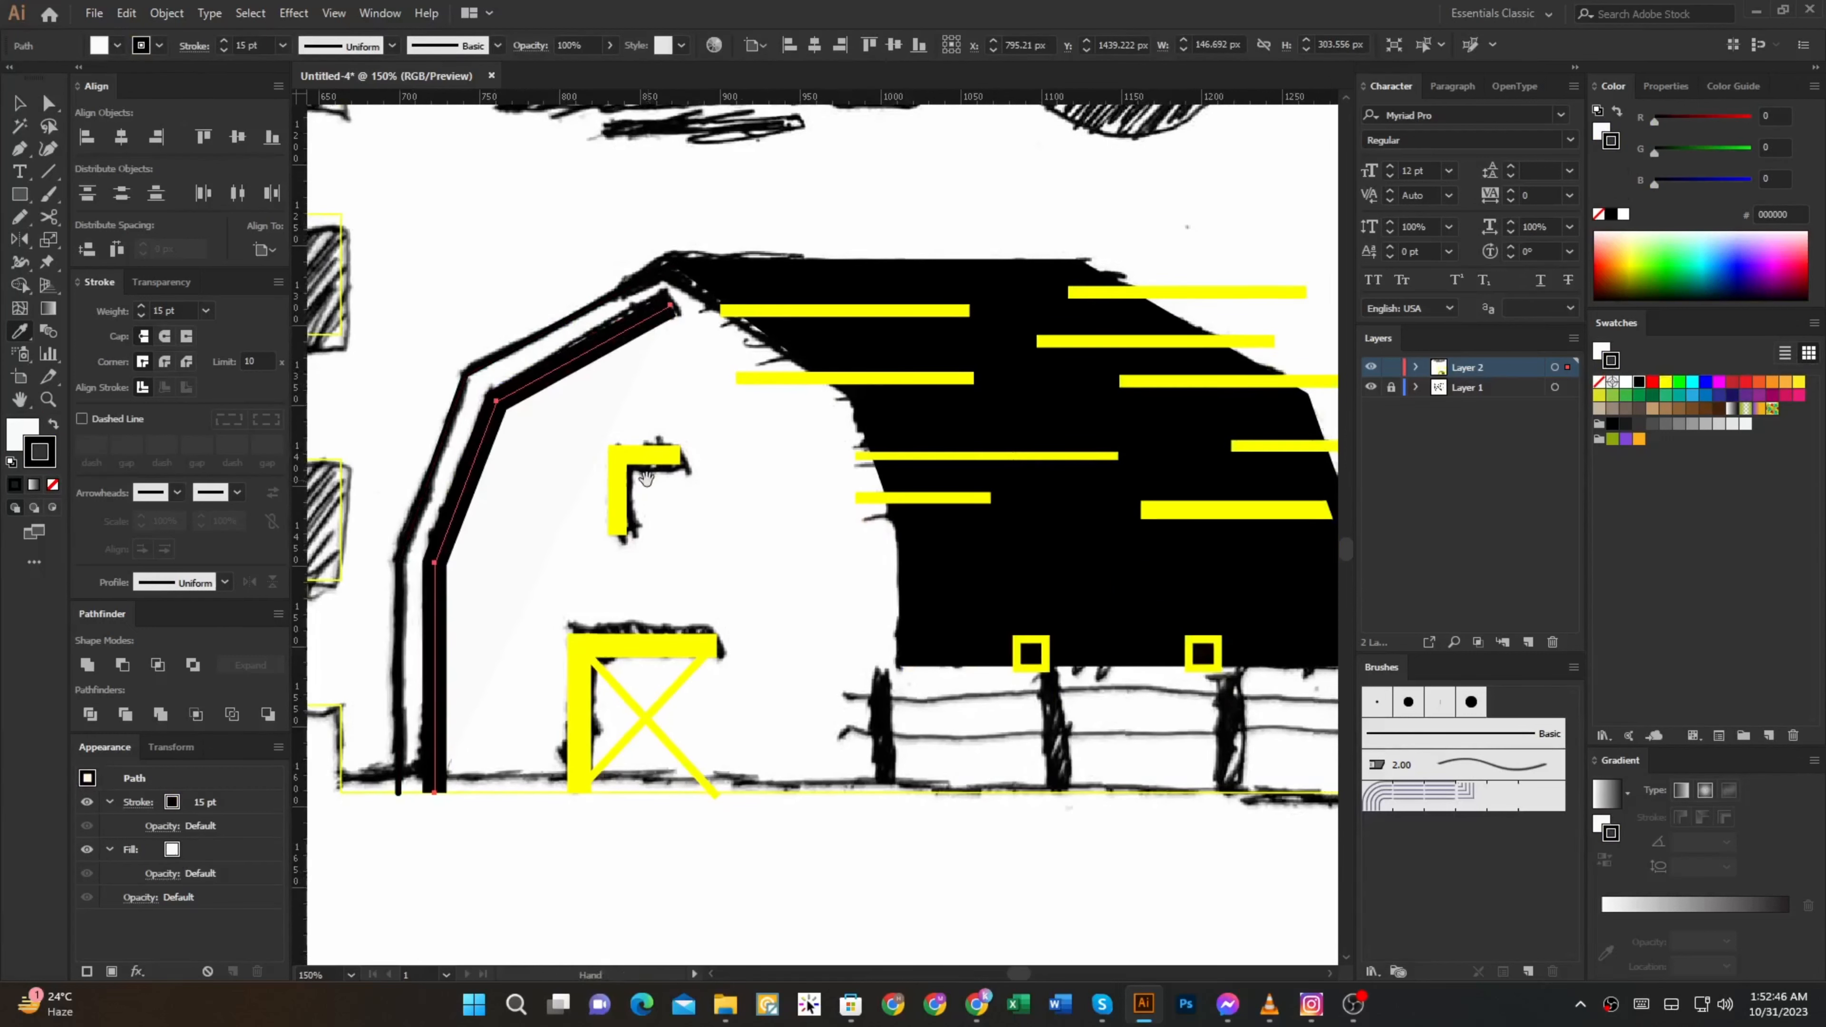
pyautogui.click(645, 454)
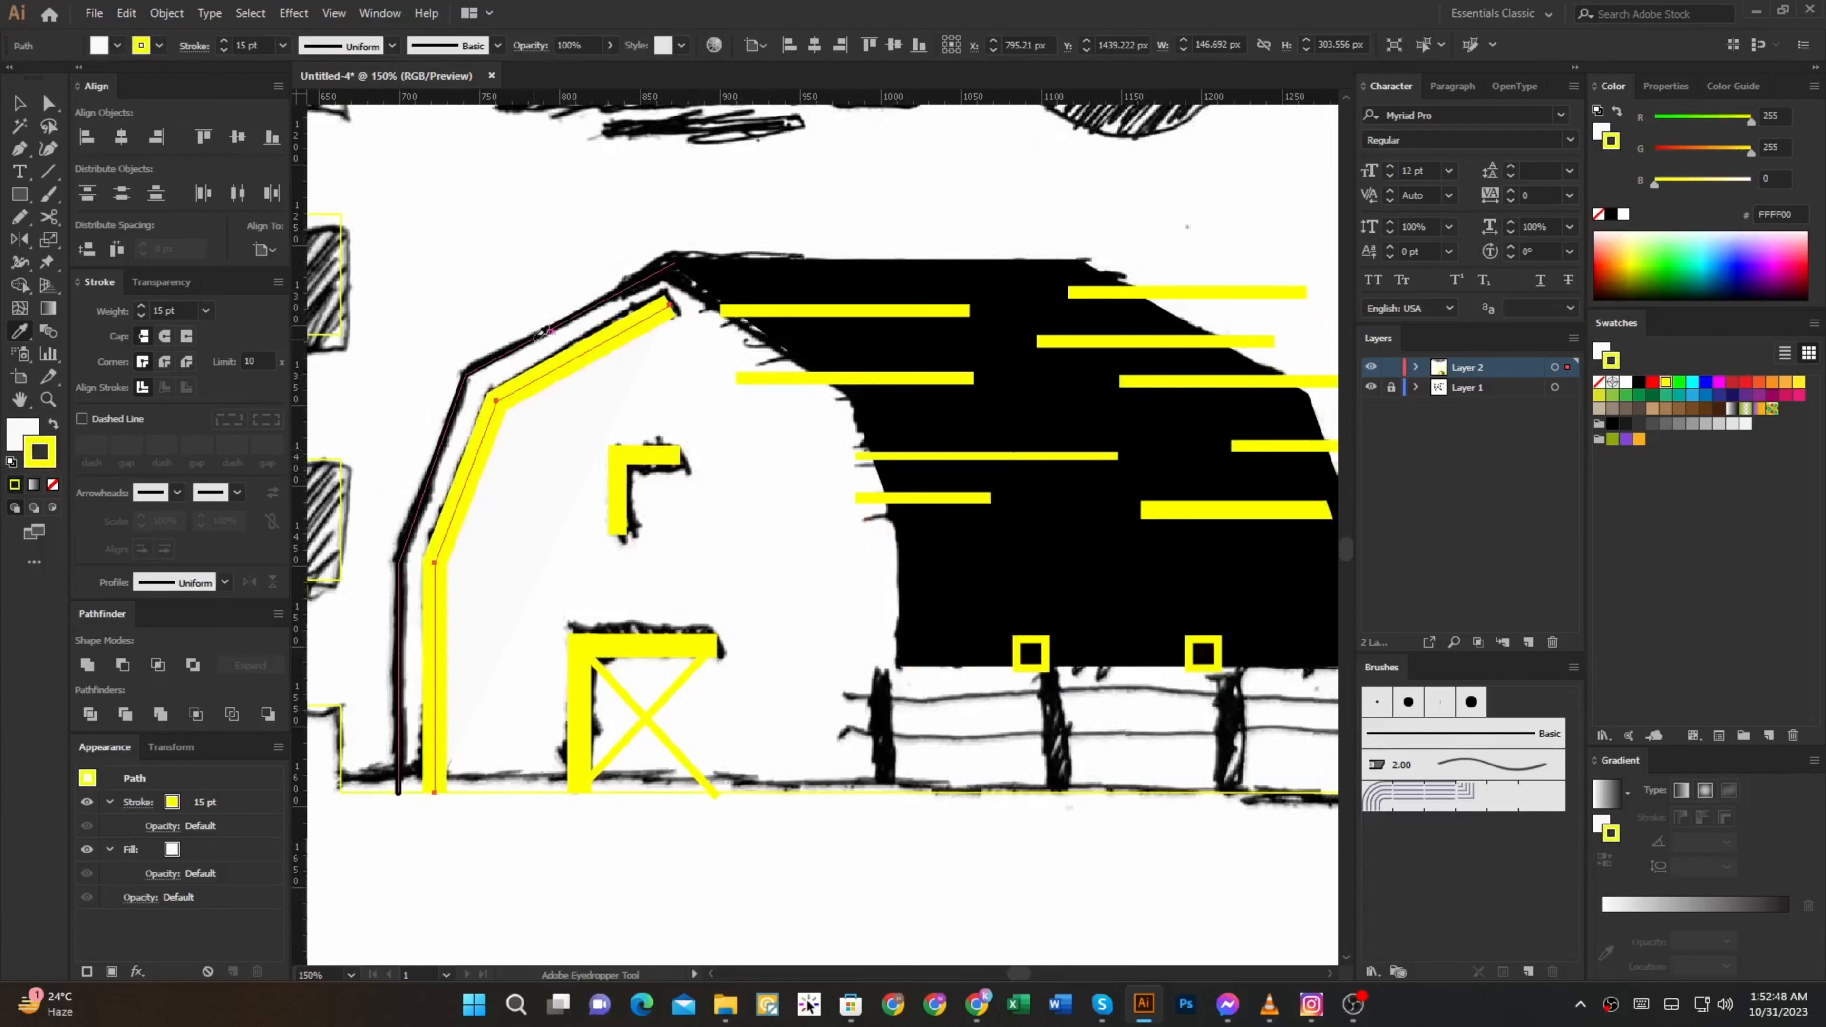
pyautogui.click(544, 332)
pyautogui.hotkey('ctrl', 'shift', 'a')
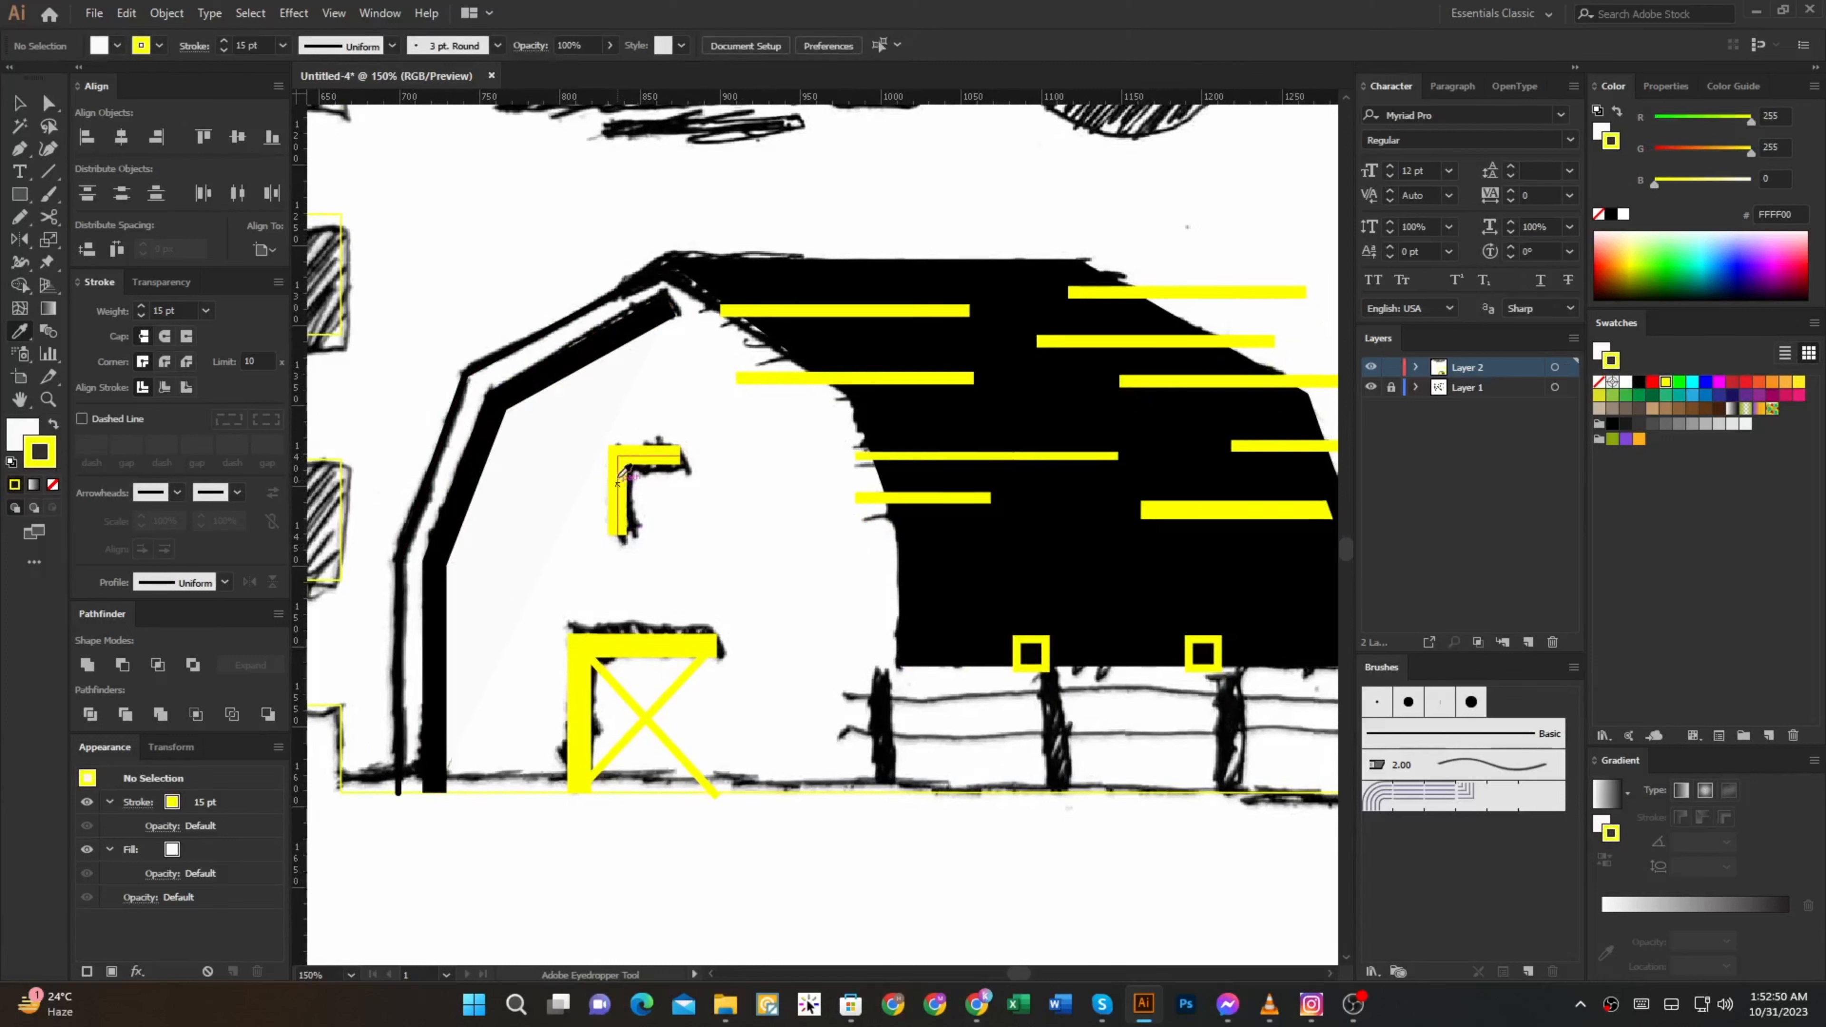
# Recolor the upper window line's stroke to black by sampling the barn outline
pyautogui.click(586, 349)
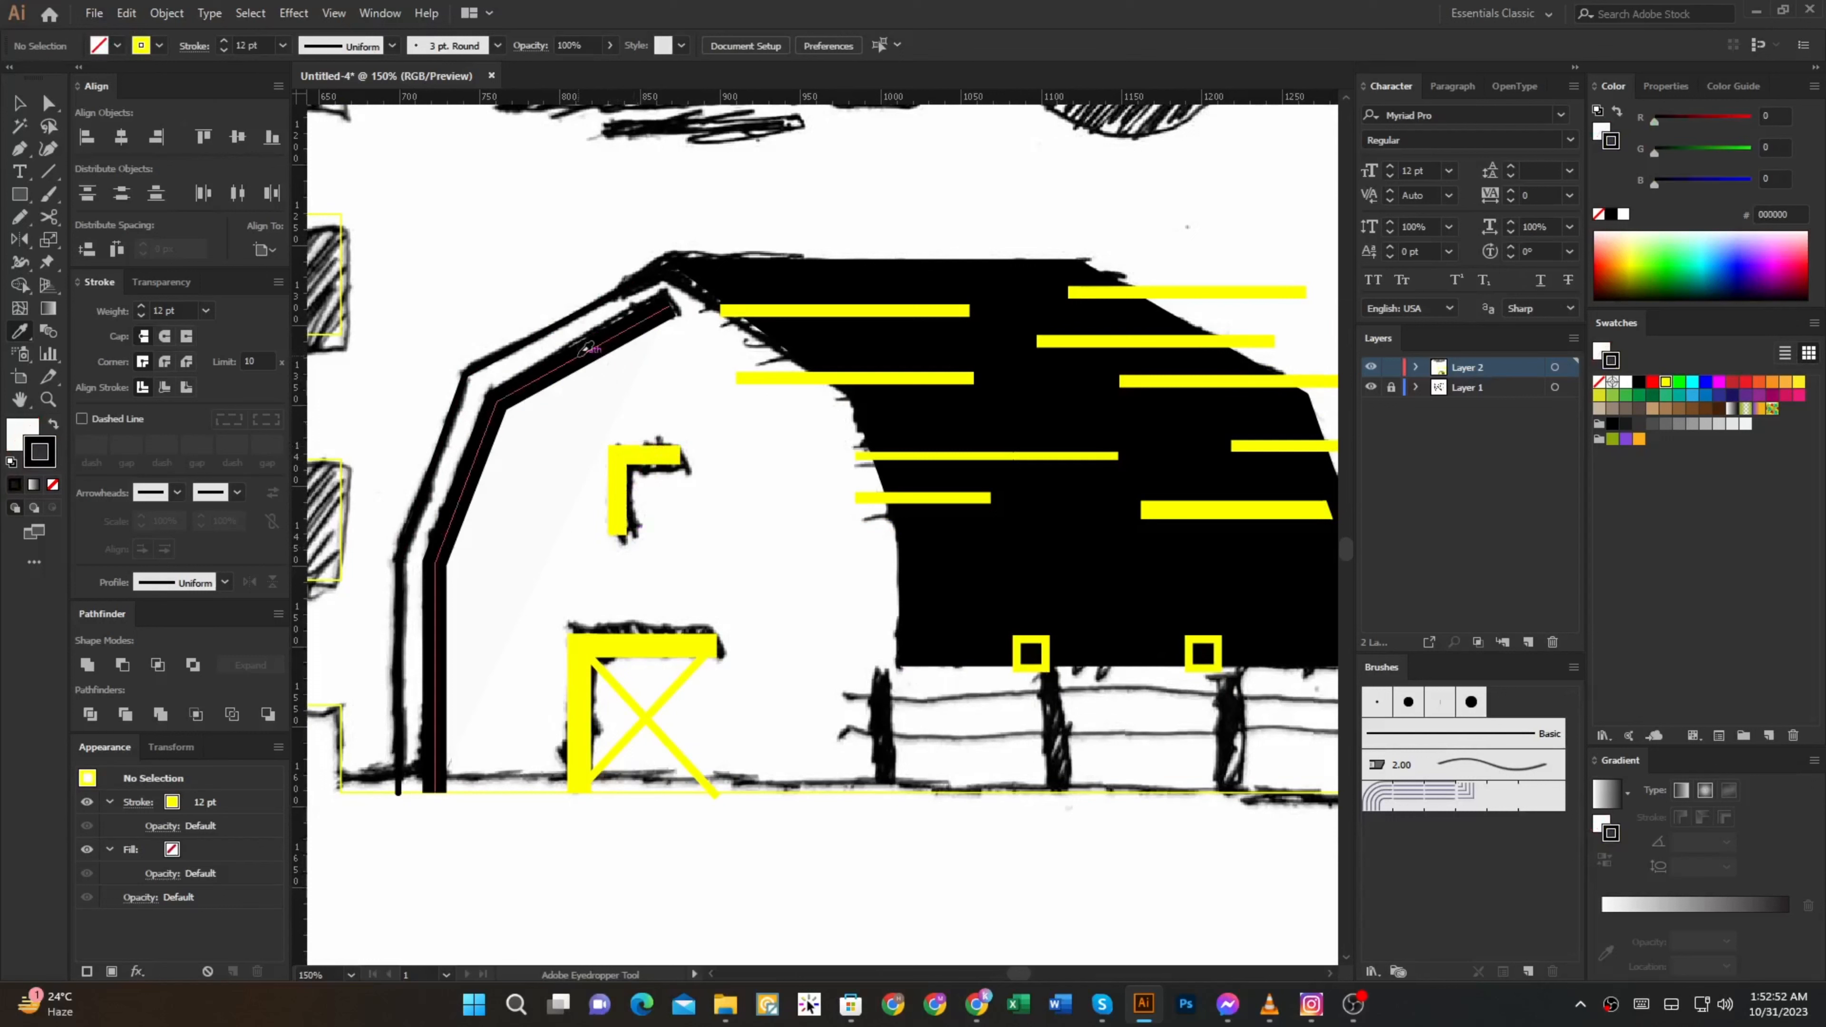
pyautogui.click(641, 449)
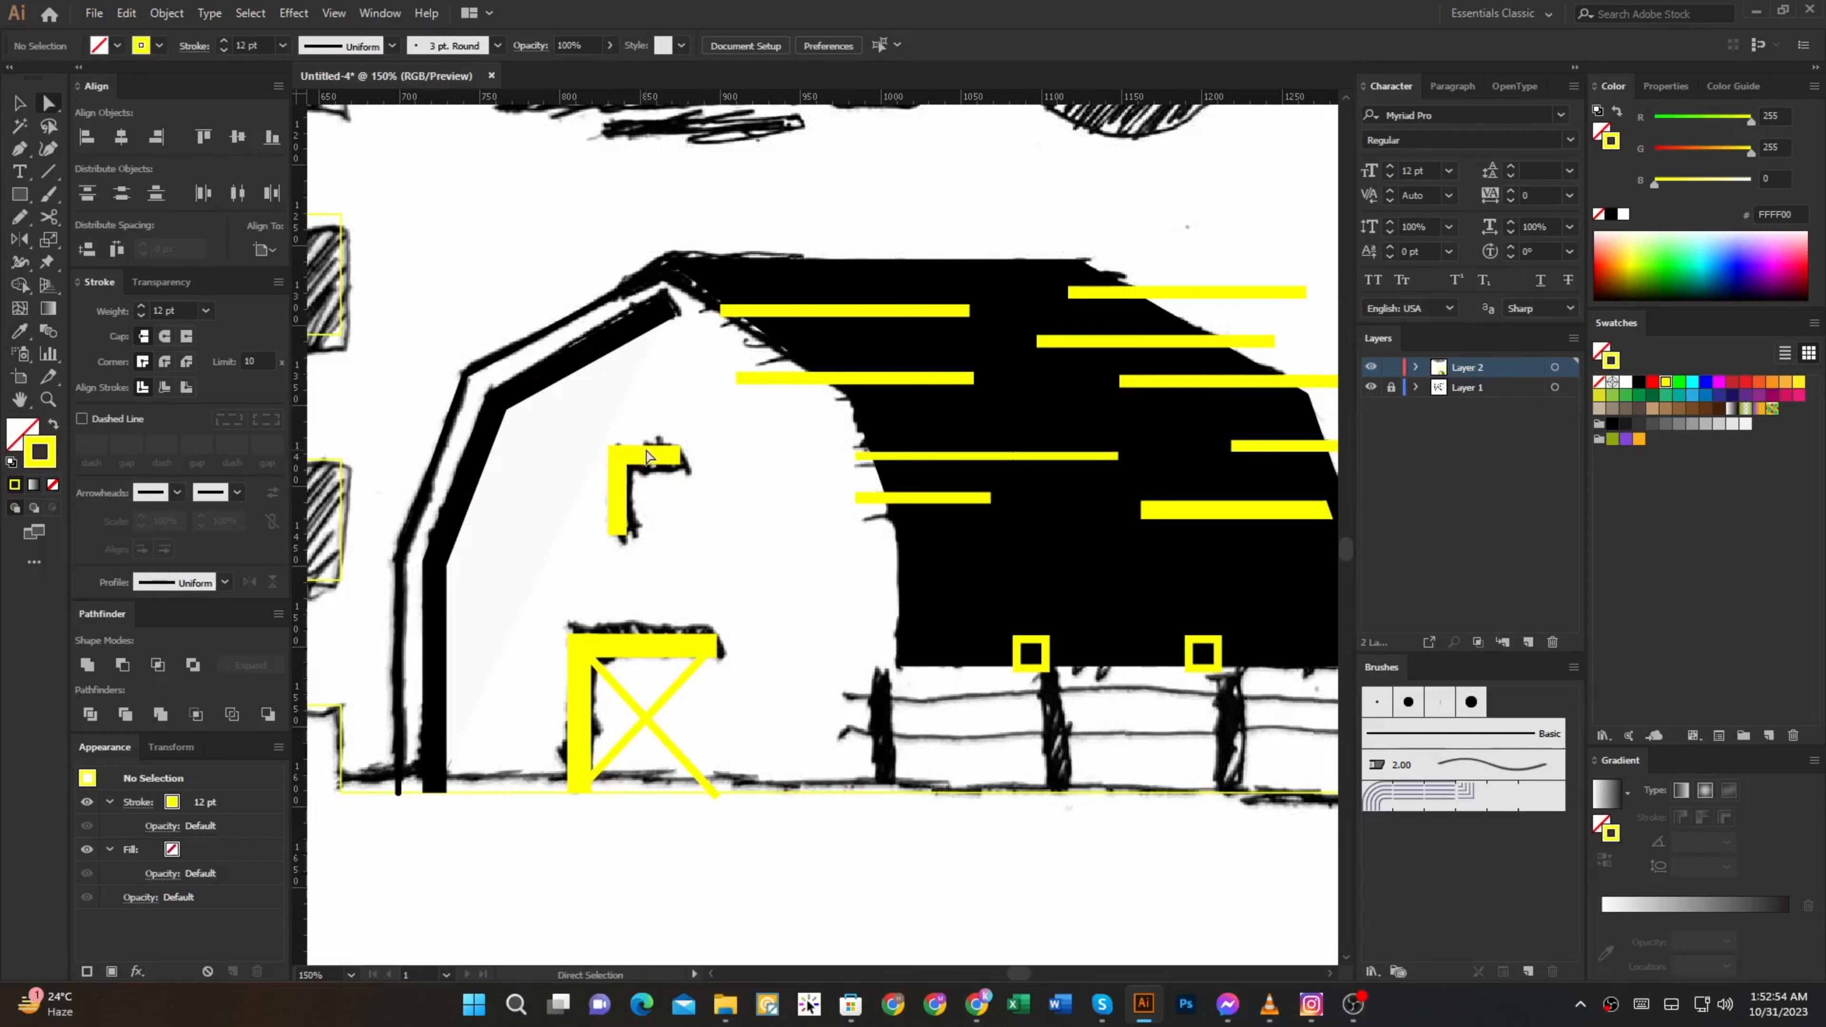
pyautogui.click(641, 462)
pyautogui.press('o')
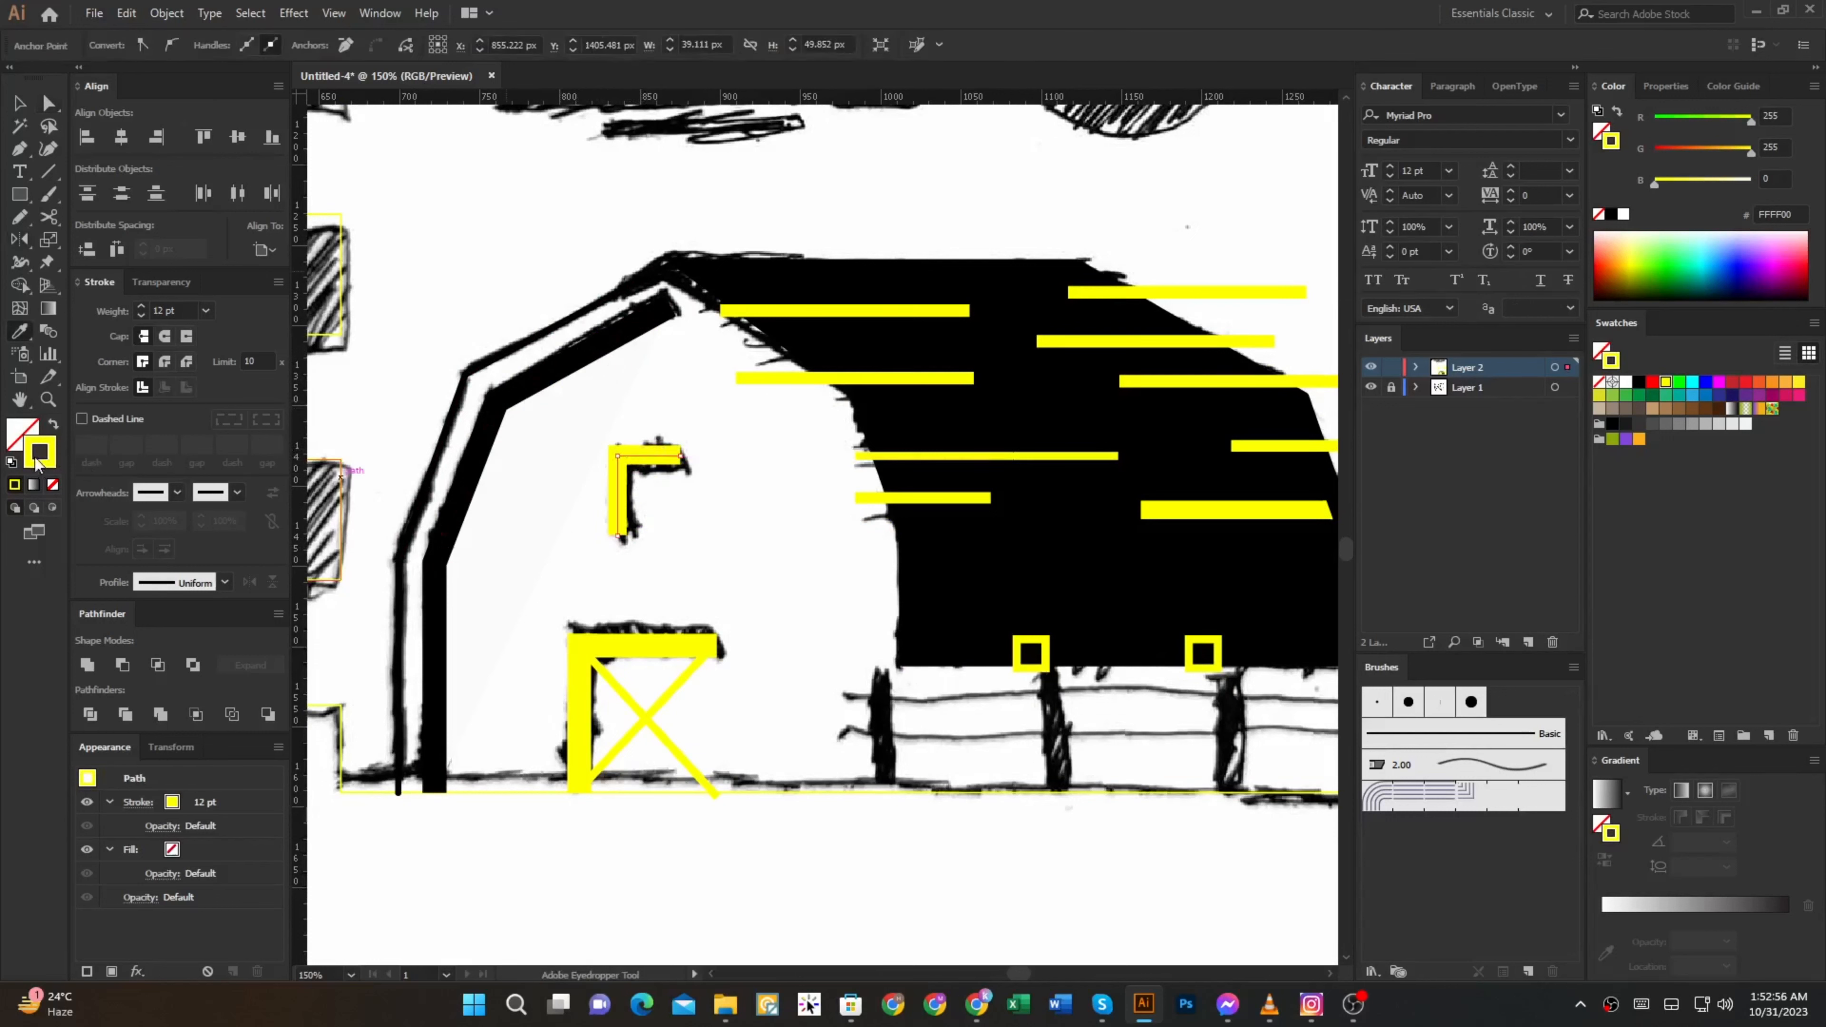
pyautogui.click(533, 366)
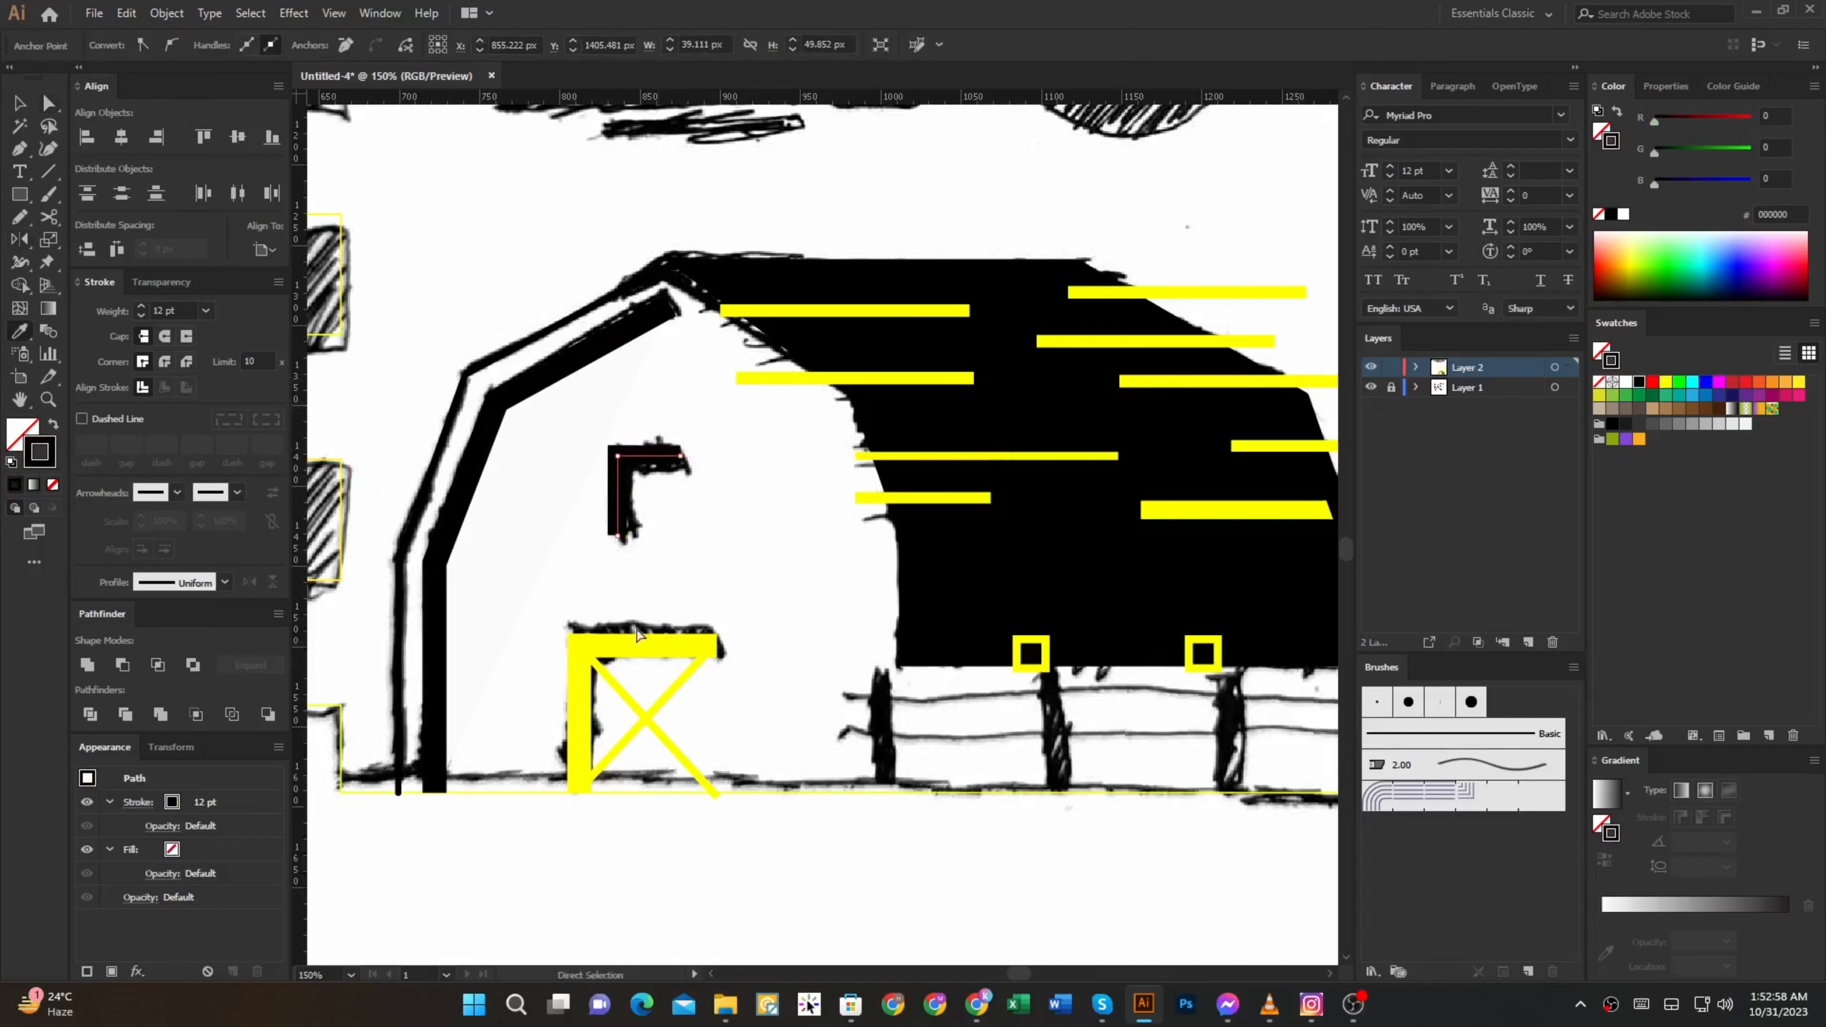
# Recolor the door frame and its crossing diagonals to black strokes by sampling the thick inner roof line
pyautogui.moveTo(784, 710)
pyautogui.mouseDown()
pyautogui.moveTo(667, 678)
pyautogui.moveTo(537, 606)
pyautogui.mouseUp()
pyautogui.keyDown('shift'); pyautogui.click(468, 523); pyautogui.keyUp('shift')
pyautogui.keyDown('ctrl'); pyautogui.click(765, 588); pyautogui.keyUp('ctrl')
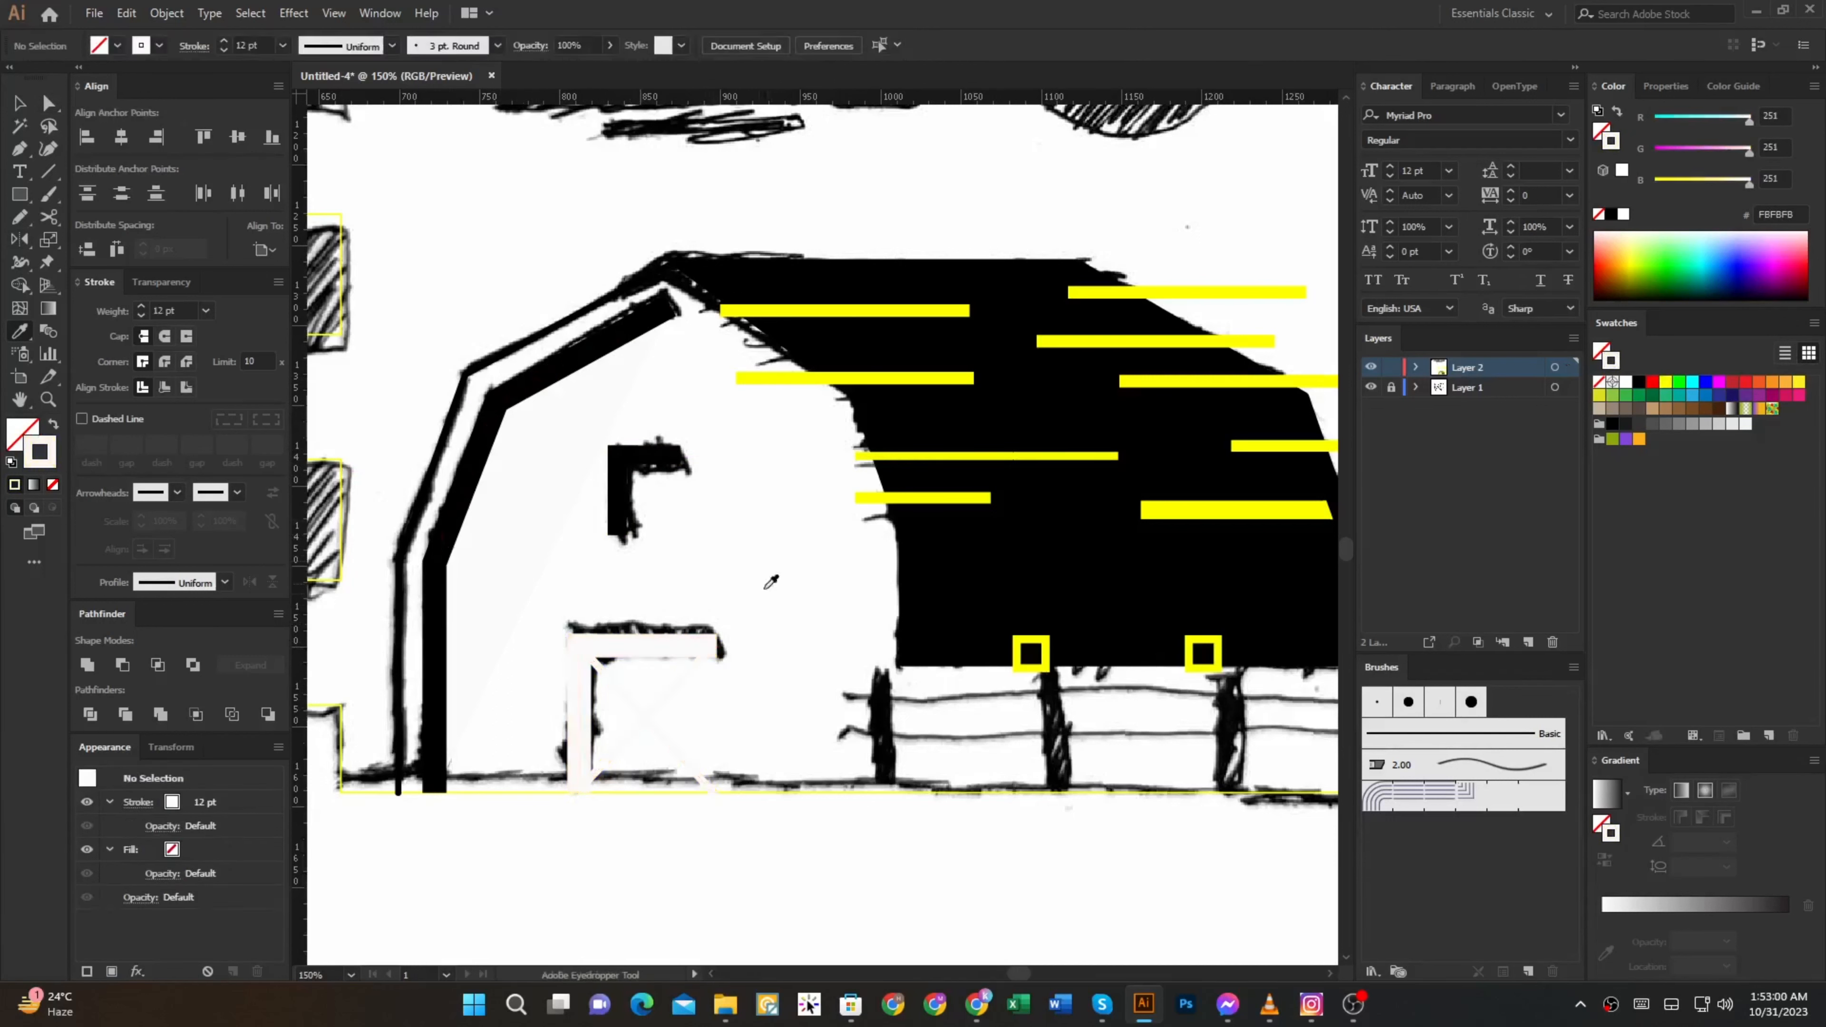
pyautogui.hotkey('ctrl', 'z')
pyautogui.keyDown('shift'); pyautogui.click(463, 502); pyautogui.keyUp('shift')
pyautogui.keyDown('ctrl'); pyautogui.click(807, 568); pyautogui.keyUp('ctrl')
# Draw a black-filled rectangle about 10 by 78 px with no stroke over the leftmost sketched fence post
pyautogui.moveTo(814, 602); pyautogui.dragTo(633, 557)
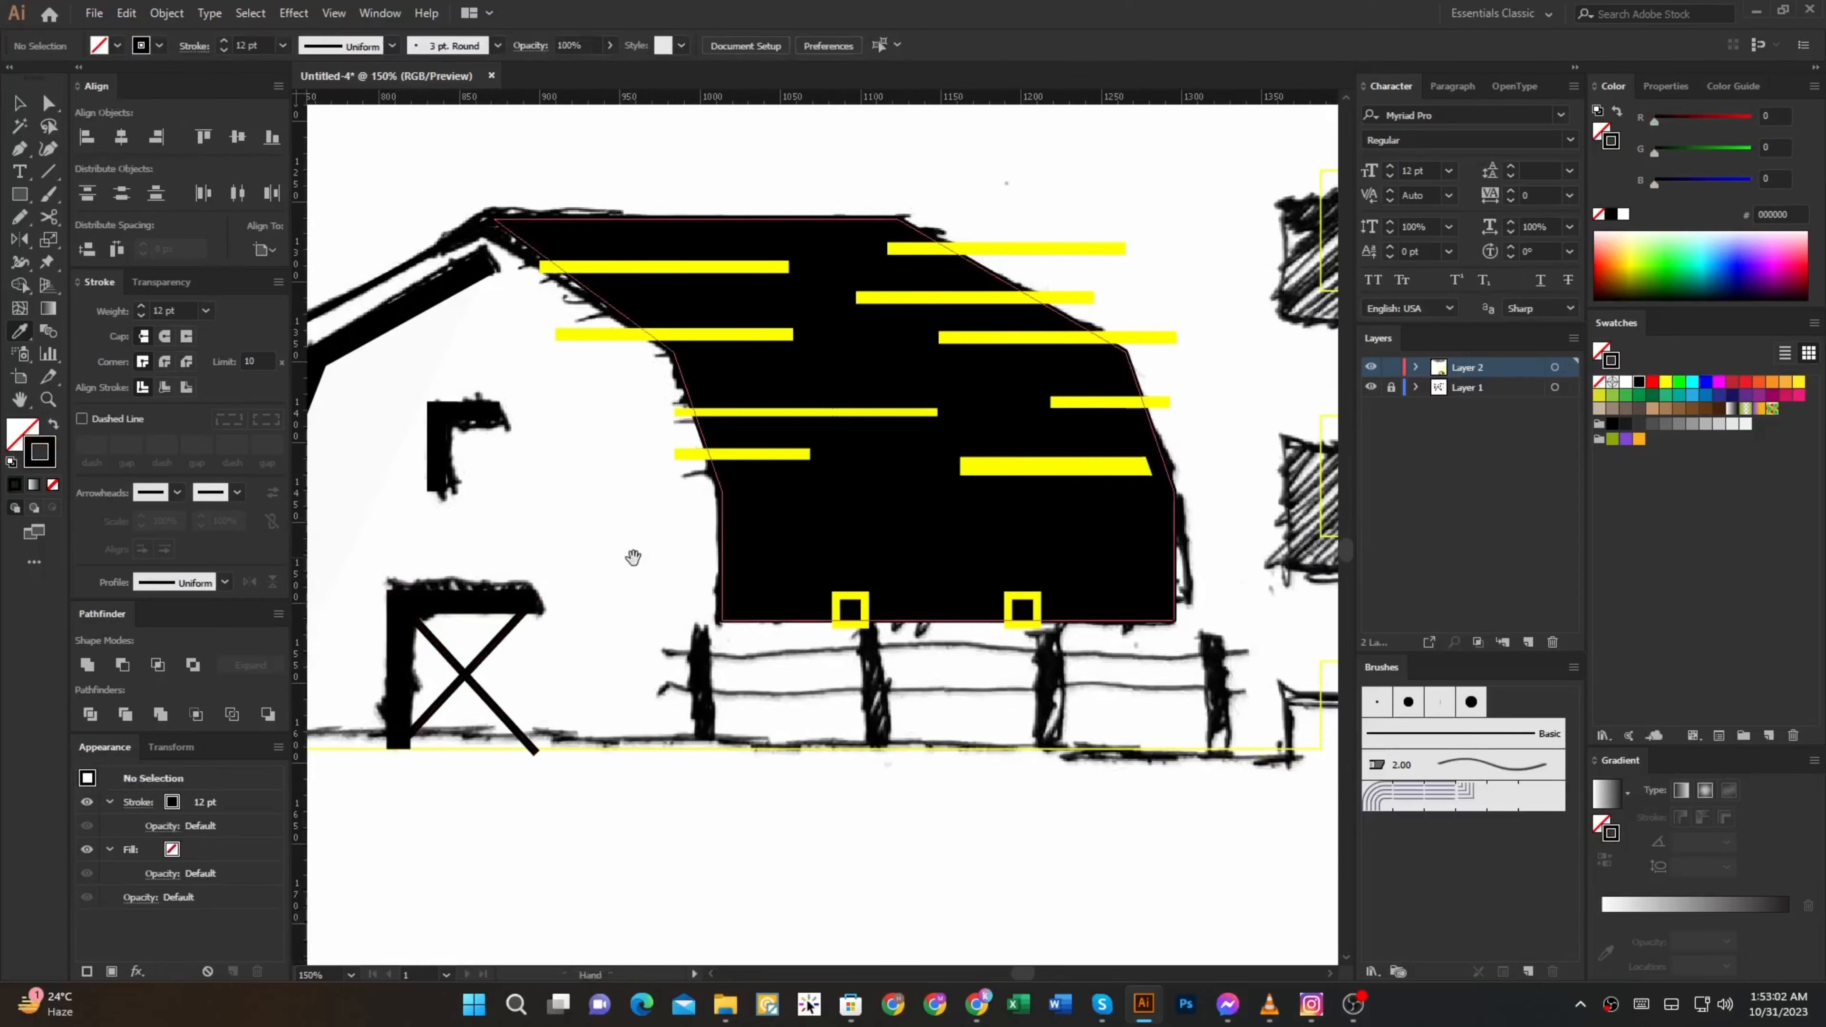
pyautogui.hotkey('ctrl', '=')
pyautogui.press('n')
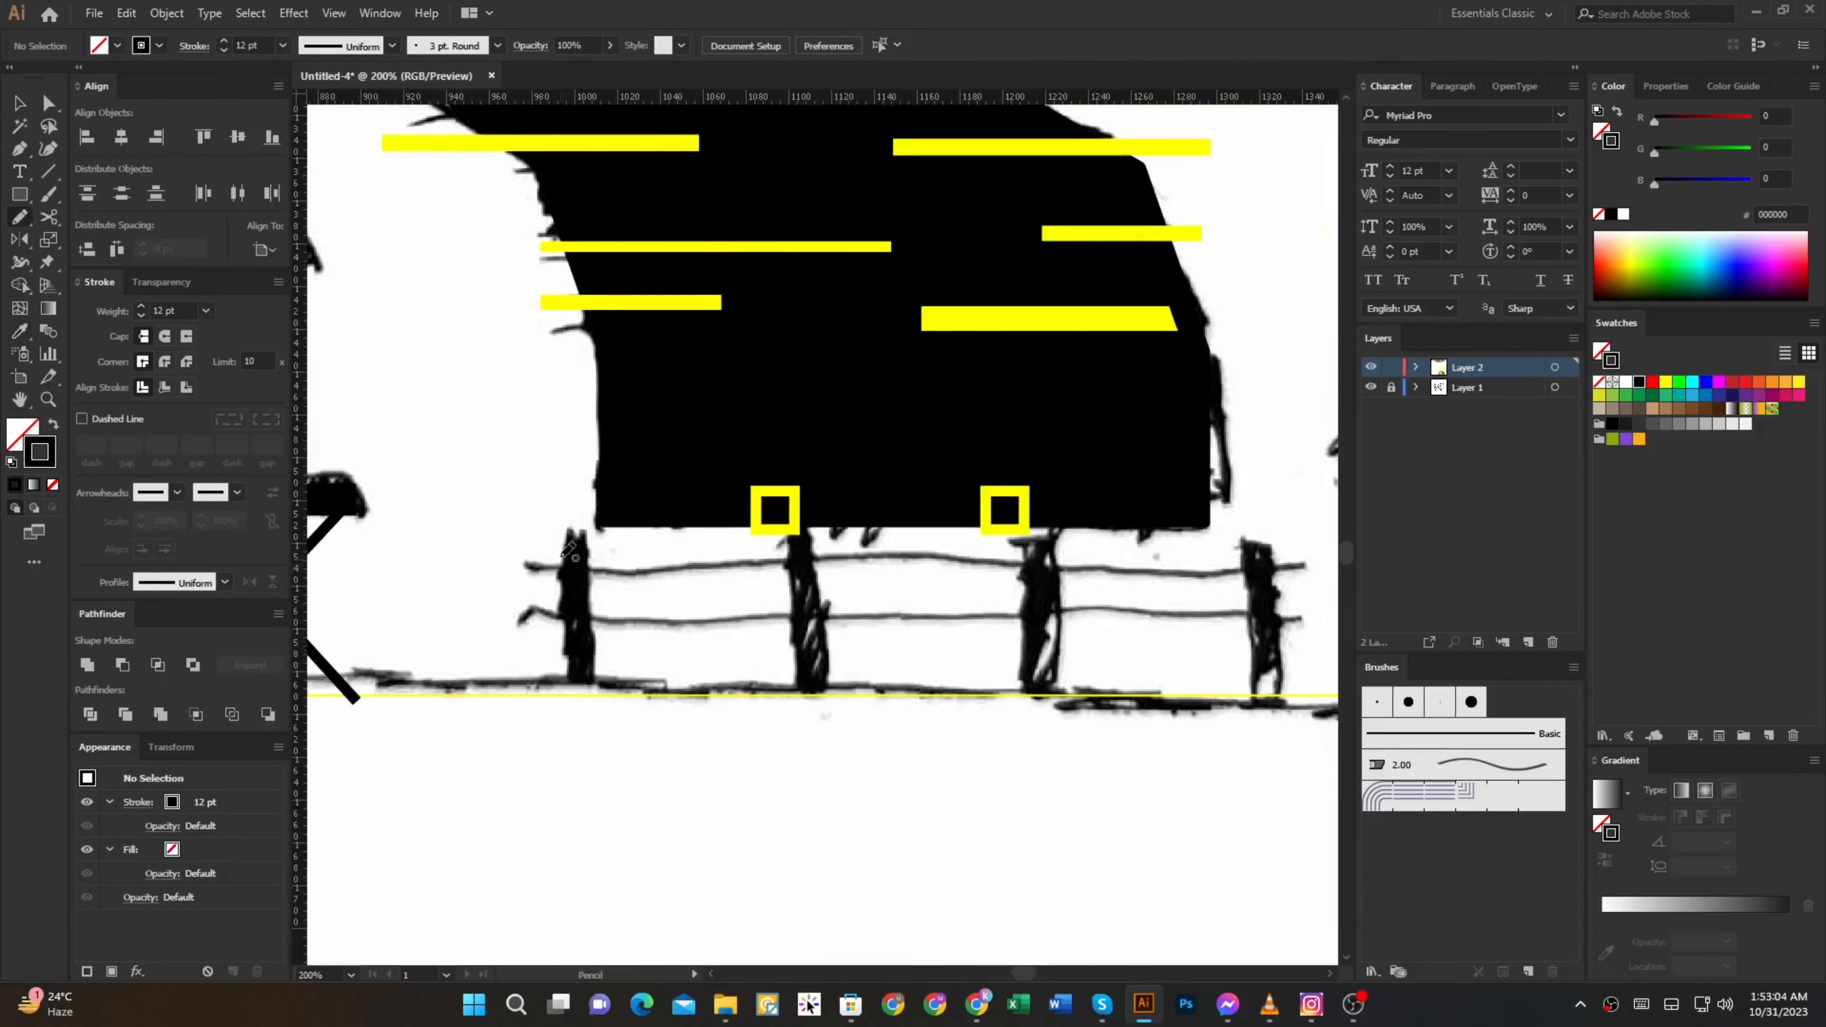
pyautogui.moveTo(561, 531)
pyautogui.mouseDown()
pyautogui.moveTo(581, 694)
pyautogui.moveTo(938, 640)
pyautogui.moveTo(703, 637)
pyautogui.mouseUp()
pyautogui.hotkey('ctrl', '=')
pyautogui.hotkey('shift', 'x')
# Duplicate the fence post at equal spacing to cover the three remaining sketched posts
pyautogui.press('v')
pyautogui.scroll(-2, 938, 640)
pyautogui.hotkey('ctrl', 'd')
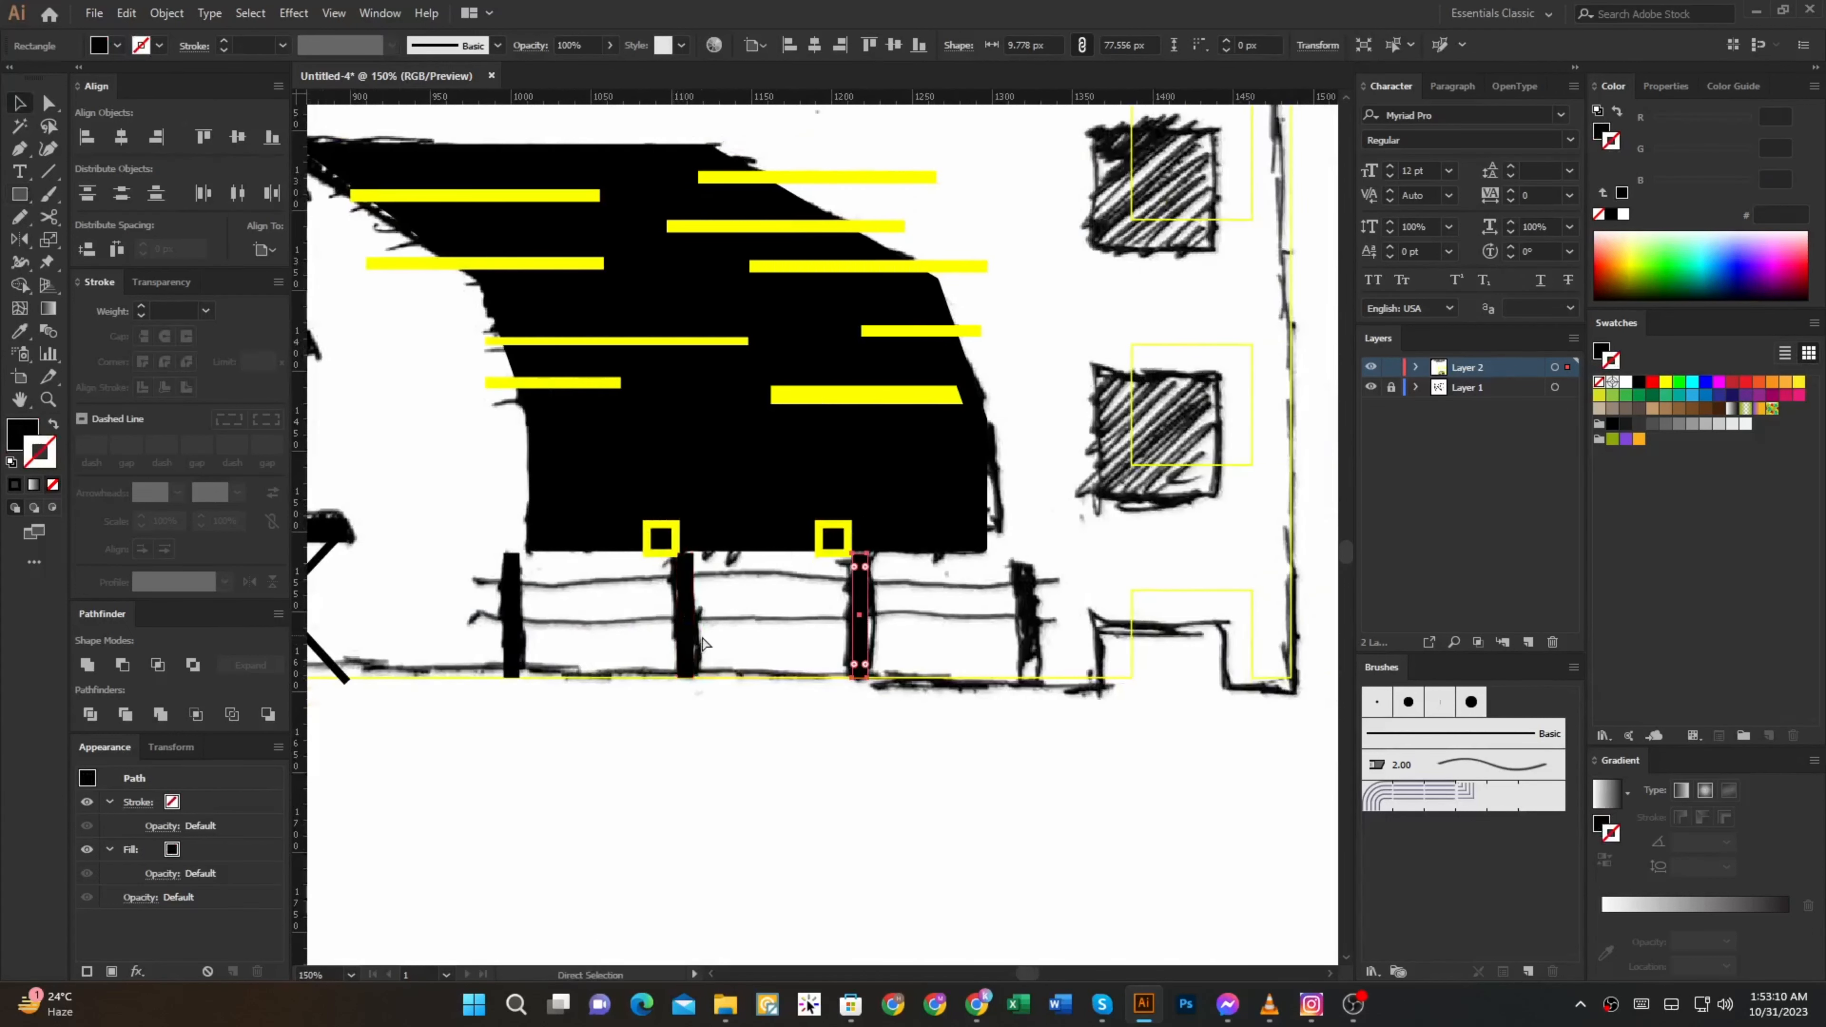
pyautogui.hotkey('ctrl', 'd')
# Draw a thin black rectangle across all four posts along the sketched upper fence rail
pyautogui.press('v')
pyautogui.scroll(1, 537, 659)
pyautogui.press('m')
pyautogui.moveTo(469, 597); pyautogui.dragTo(1059, 603)
pyautogui.hotkey('ctrl', 'z')
pyautogui.press('Tab')
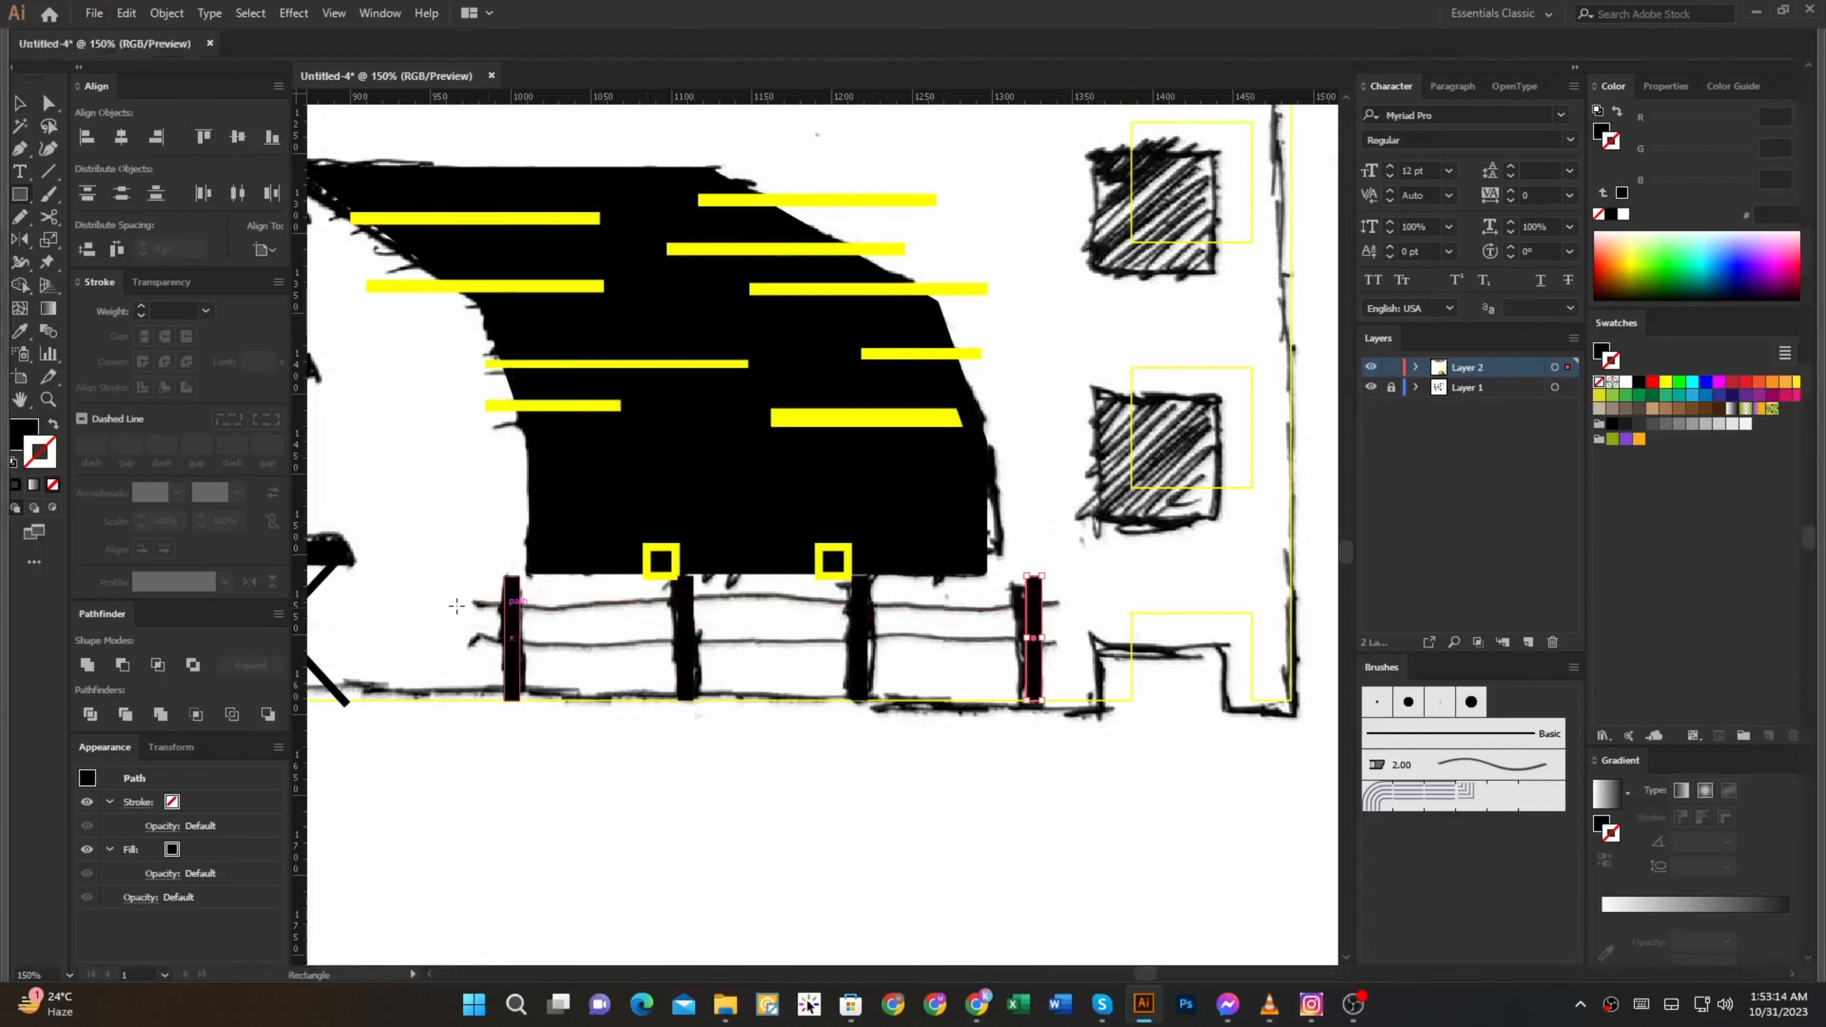
pyautogui.scroll(2, 403, 605)
pyautogui.hscroll(-5, 403, 603)
pyautogui.moveTo(616, 536)
pyautogui.mouseDown()
pyautogui.moveTo(1358, 540)
pyautogui.moveTo(1277, 540)
pyautogui.mouseUp()
pyautogui.scroll(-1, 1220, 547)
# Centre the upper rail horizontally on the group of four fence posts
pyautogui.press('v')
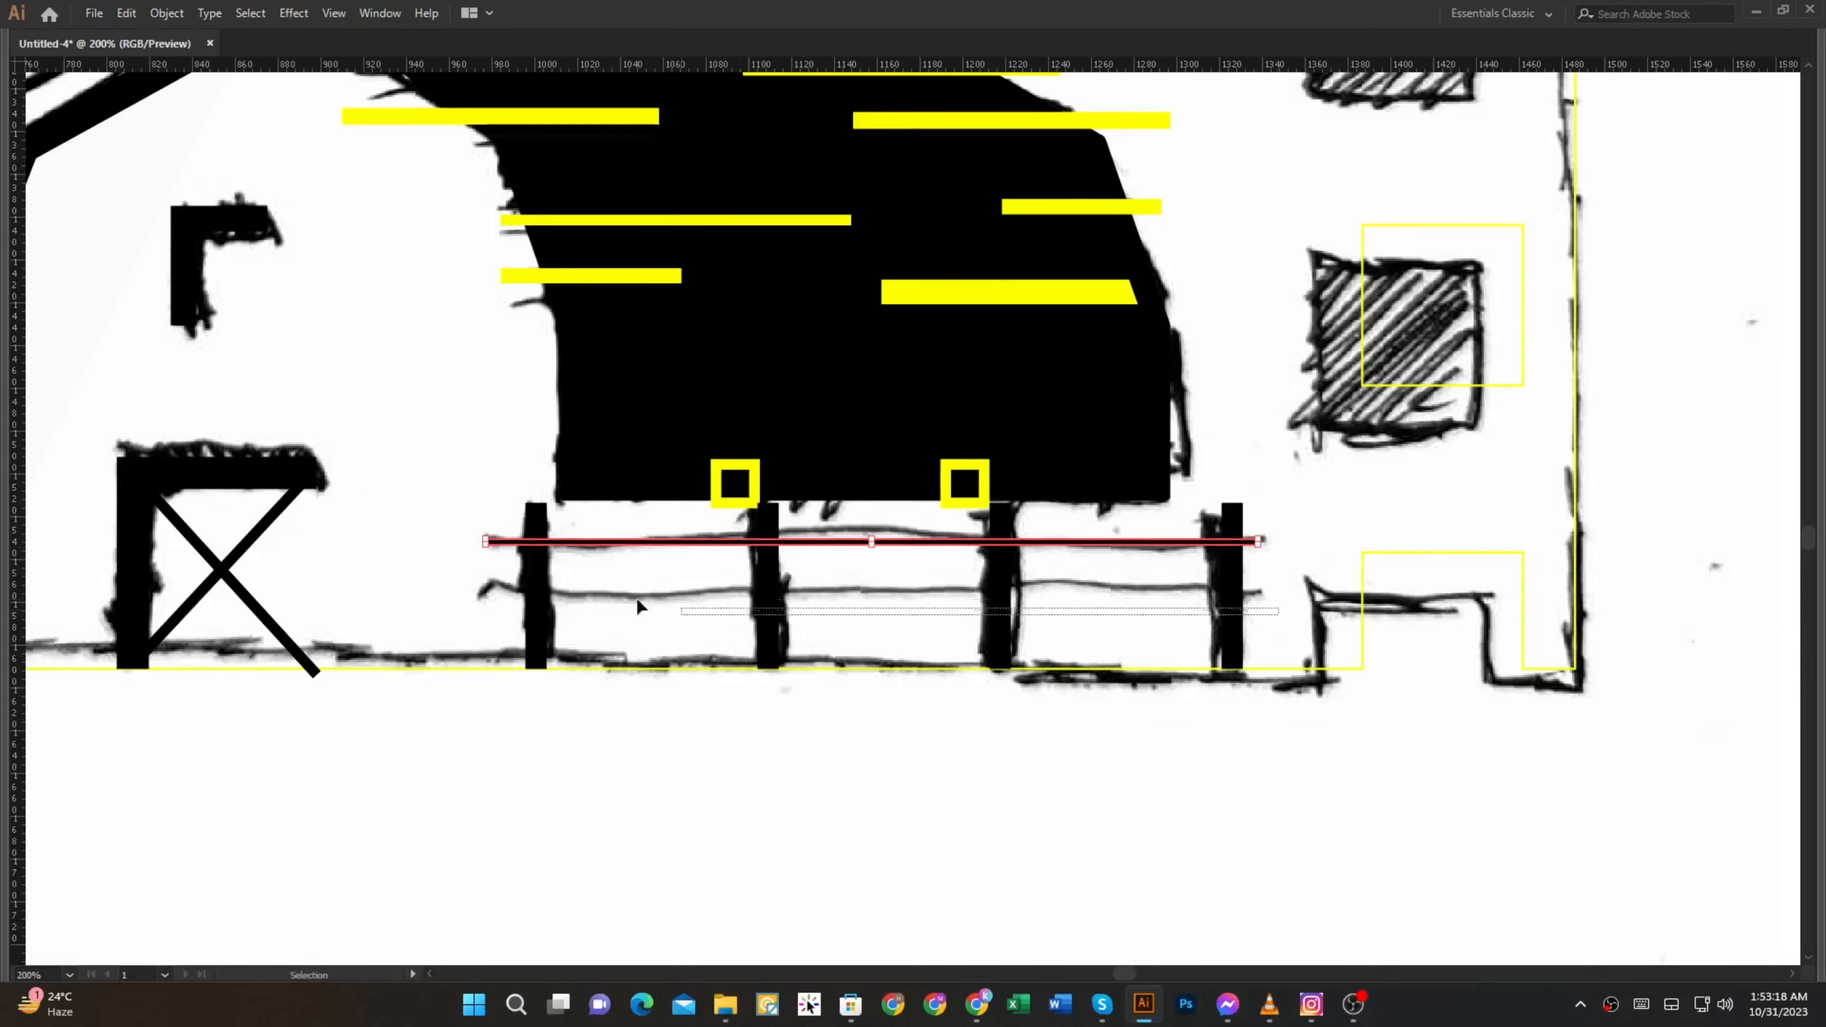
pyautogui.click(768, 575)
pyautogui.keyDown('shift'); pyautogui.click(841, 543); pyautogui.keyUp('shift')
pyautogui.press('Tab')
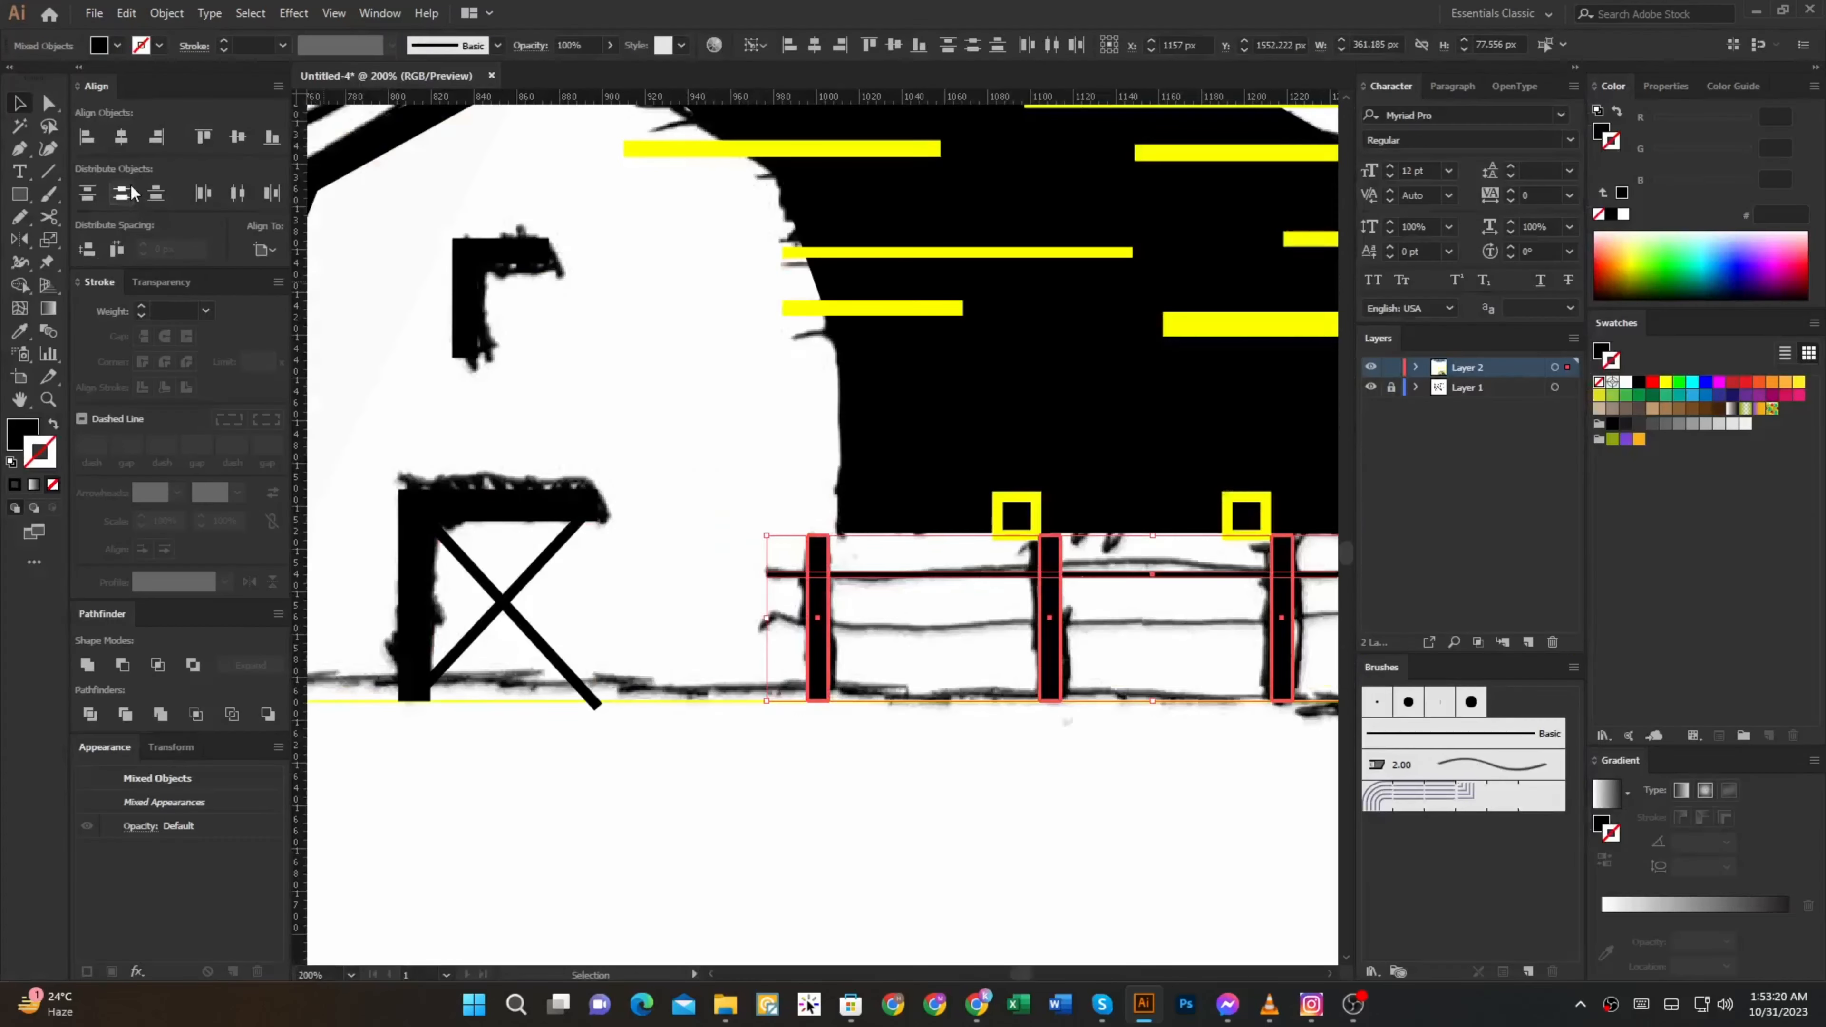
pyautogui.press('Tab')
# Duplicate the upper fence rail straight down onto the sketched lower rail
pyautogui.click(822, 566)
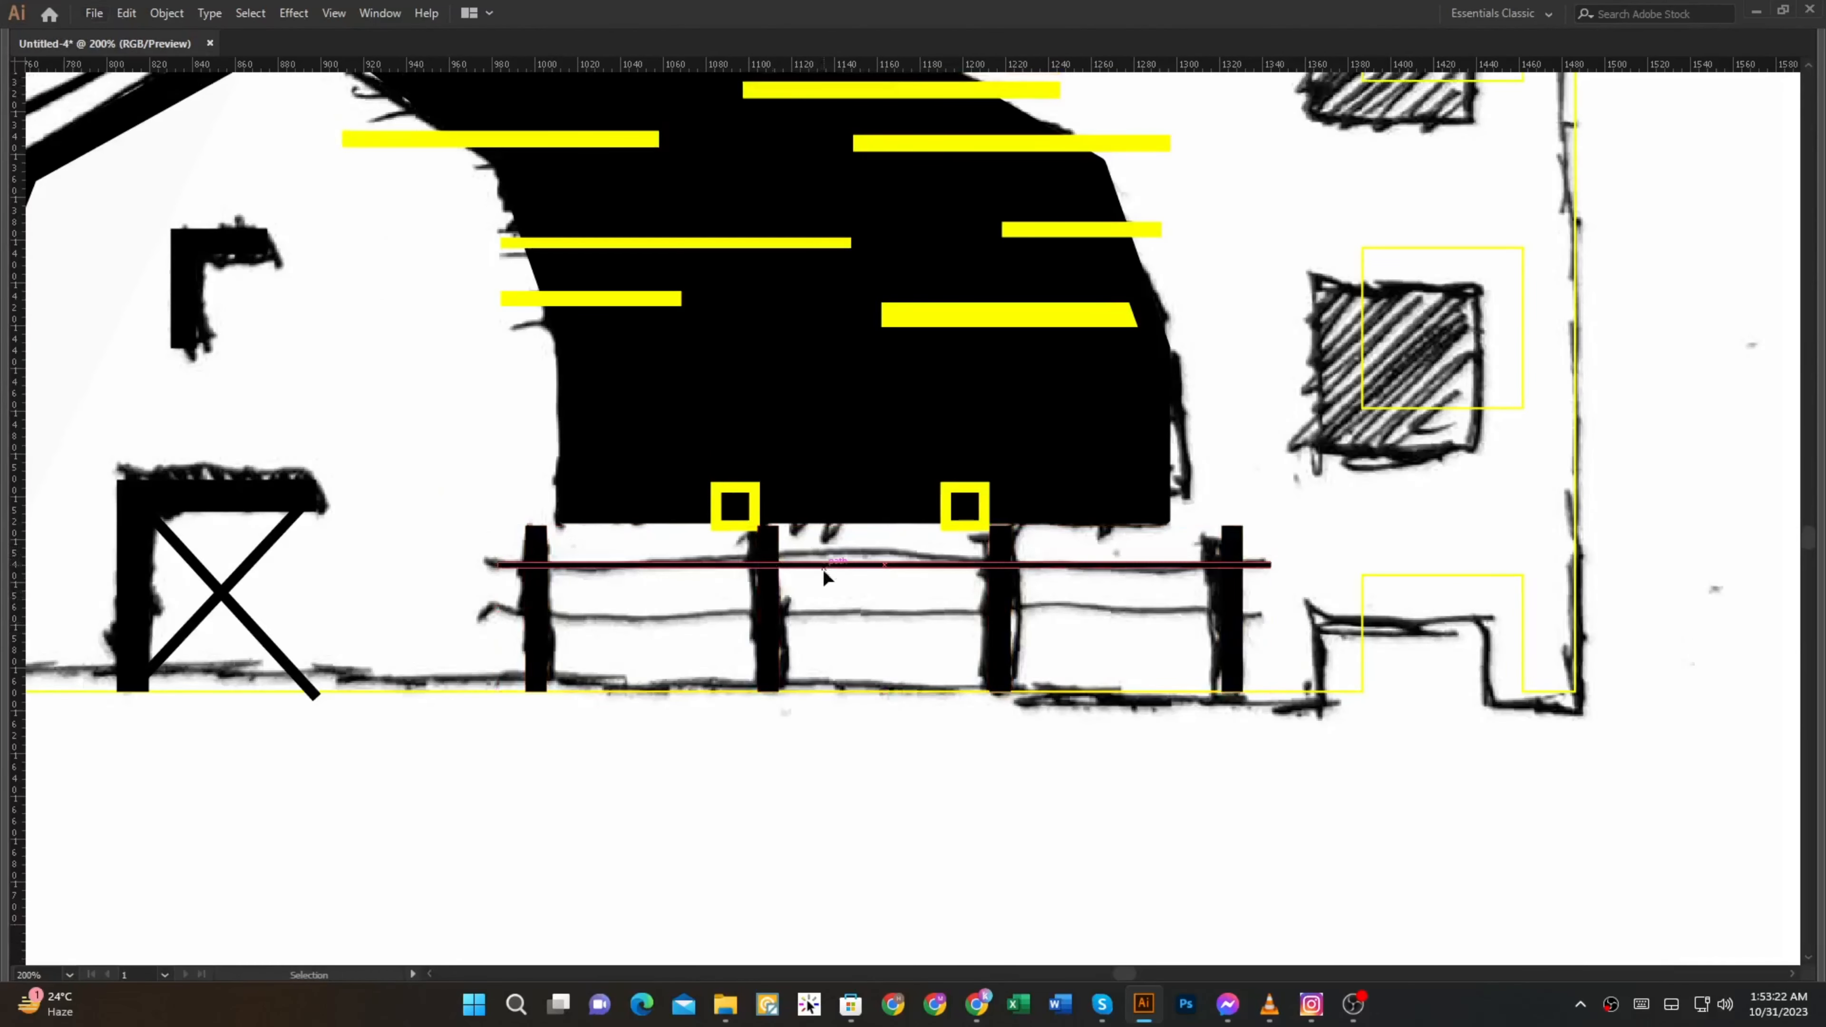
pyautogui.moveTo(822, 565); pyautogui.dragTo(818, 620)
pyautogui.scroll(-1, 823, 625)
pyautogui.click(878, 706)
pyautogui.moveTo(881, 709); pyautogui.dragTo(1162, 894)
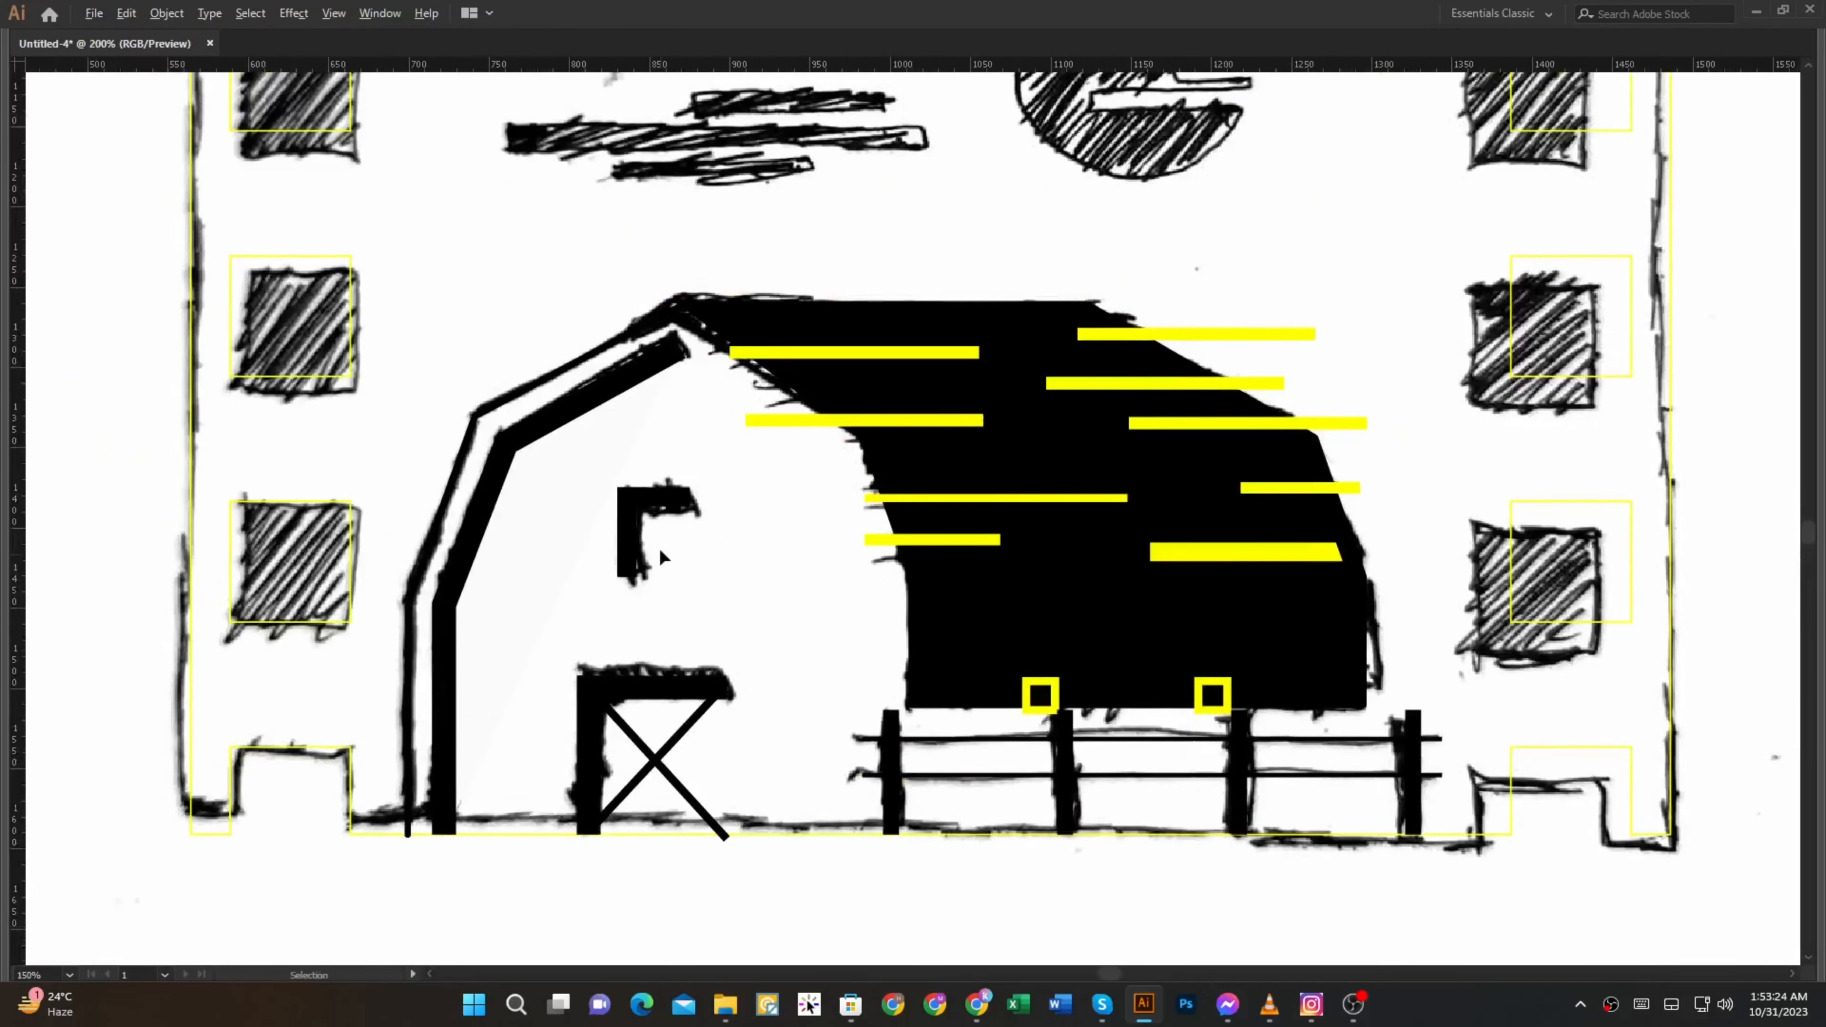
# Draw a long, thin black rectangle over the middle line of the sketched cloud beside the sun
pyautogui.scroll(3, 660, 547)
pyautogui.scroll(-5, 746, 497)
pyautogui.scroll(4, 893, 633)
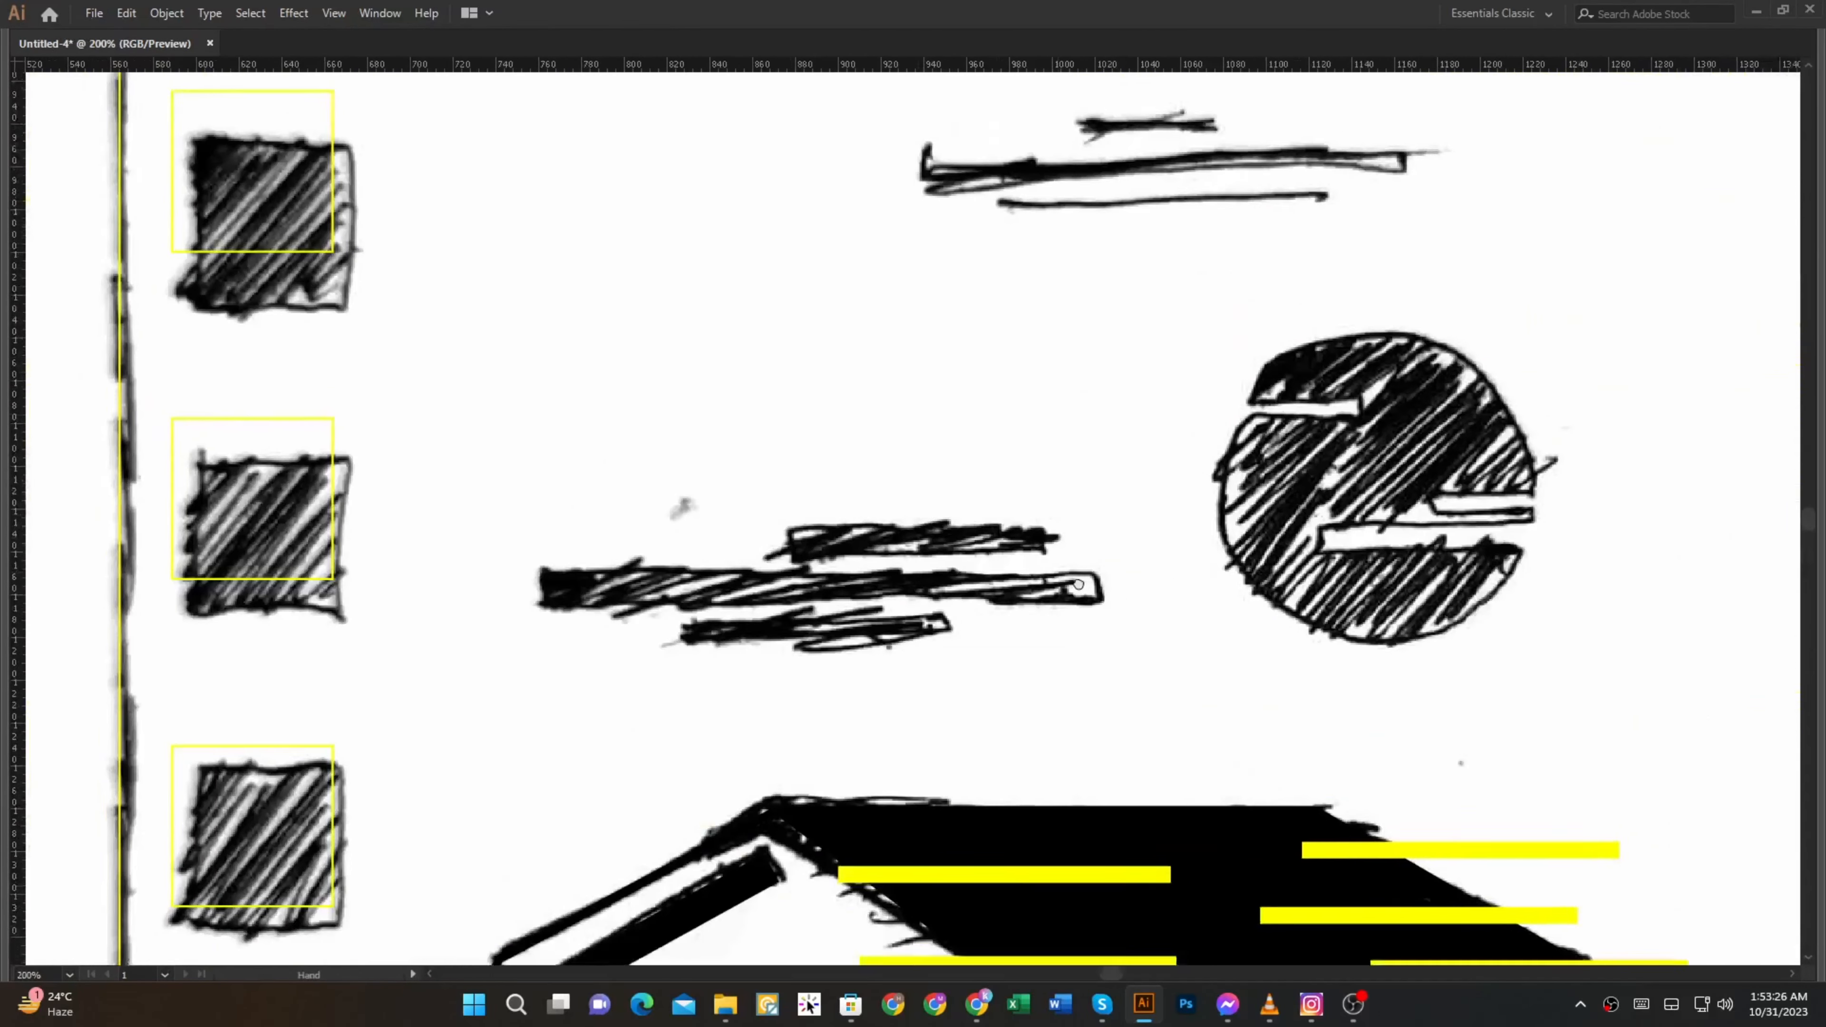
pyautogui.press('m')
pyautogui.moveTo(739, 600); pyautogui.dragTo(1119, 602)
pyautogui.scroll(2, 907, 608)
# Duplicate the long cloud bar below, shorten the copy, and place another short copy over the cloud's upper line
pyautogui.press('v')
pyautogui.moveTo(907, 608); pyautogui.dragTo(964, 699)
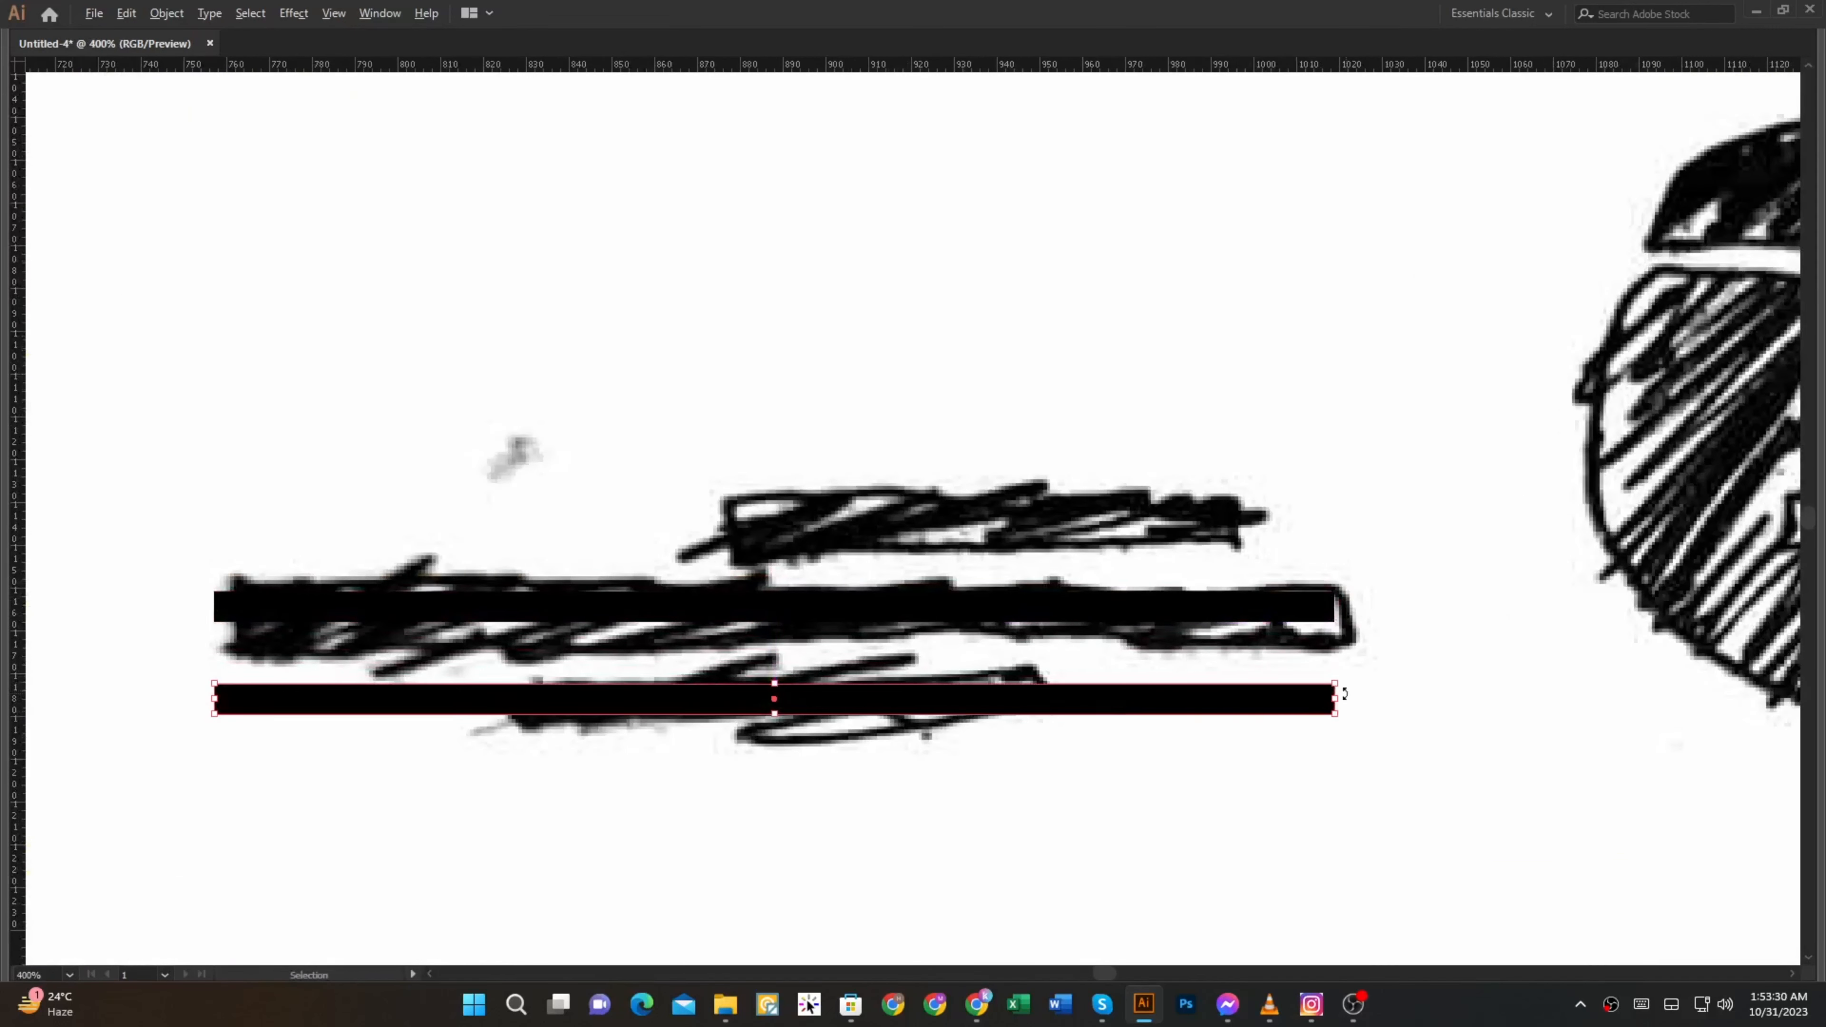
pyautogui.moveTo(1334, 699); pyautogui.dragTo(1040, 701)
pyautogui.moveTo(1007, 699)
pyautogui.mouseDown()
pyautogui.moveTo(1007, 528)
pyautogui.moveTo(1249, 530)
pyautogui.mouseUp()
pyautogui.scroll(-3, 752, 532)
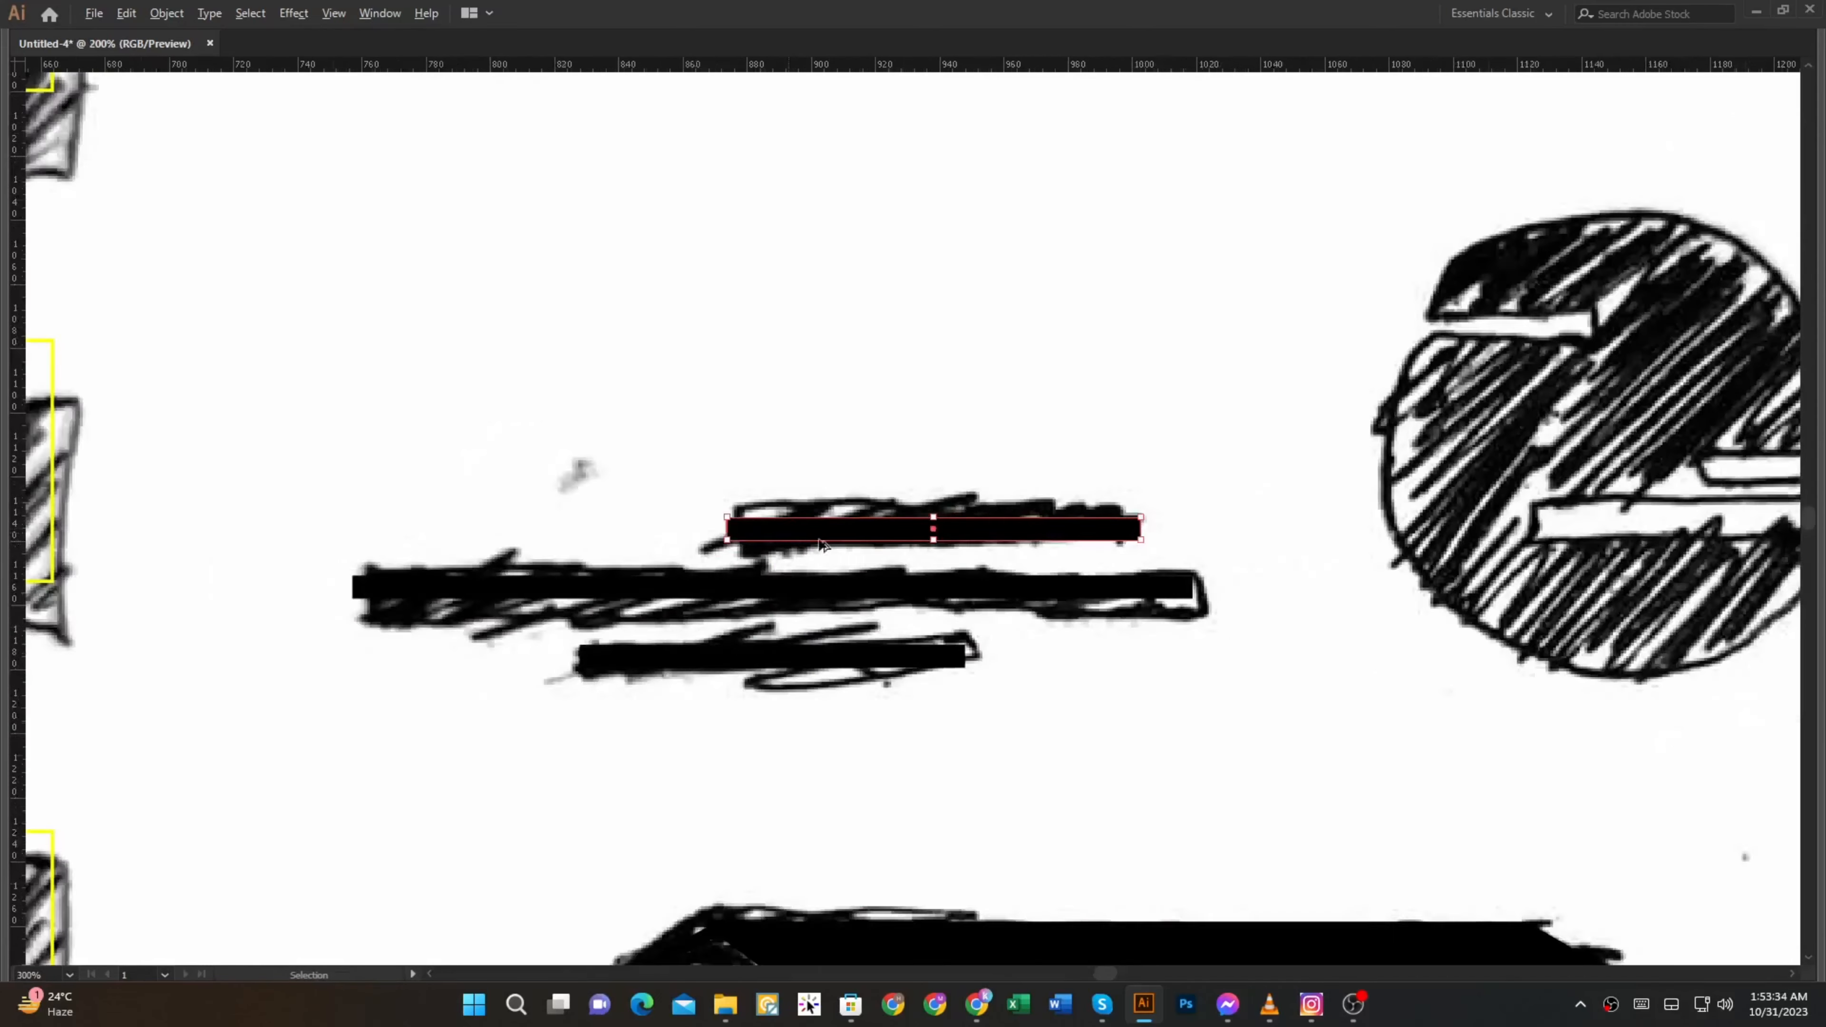
# Duplicate the three cloud bars onto the sketched cloud above the sun and shrink them to fit its lines
pyautogui.moveTo(877, 761)
pyautogui.mouseDown()
pyautogui.moveTo(813, 644)
pyautogui.moveTo(1040, 265)
pyautogui.moveTo(1123, 236)
pyautogui.mouseUp()
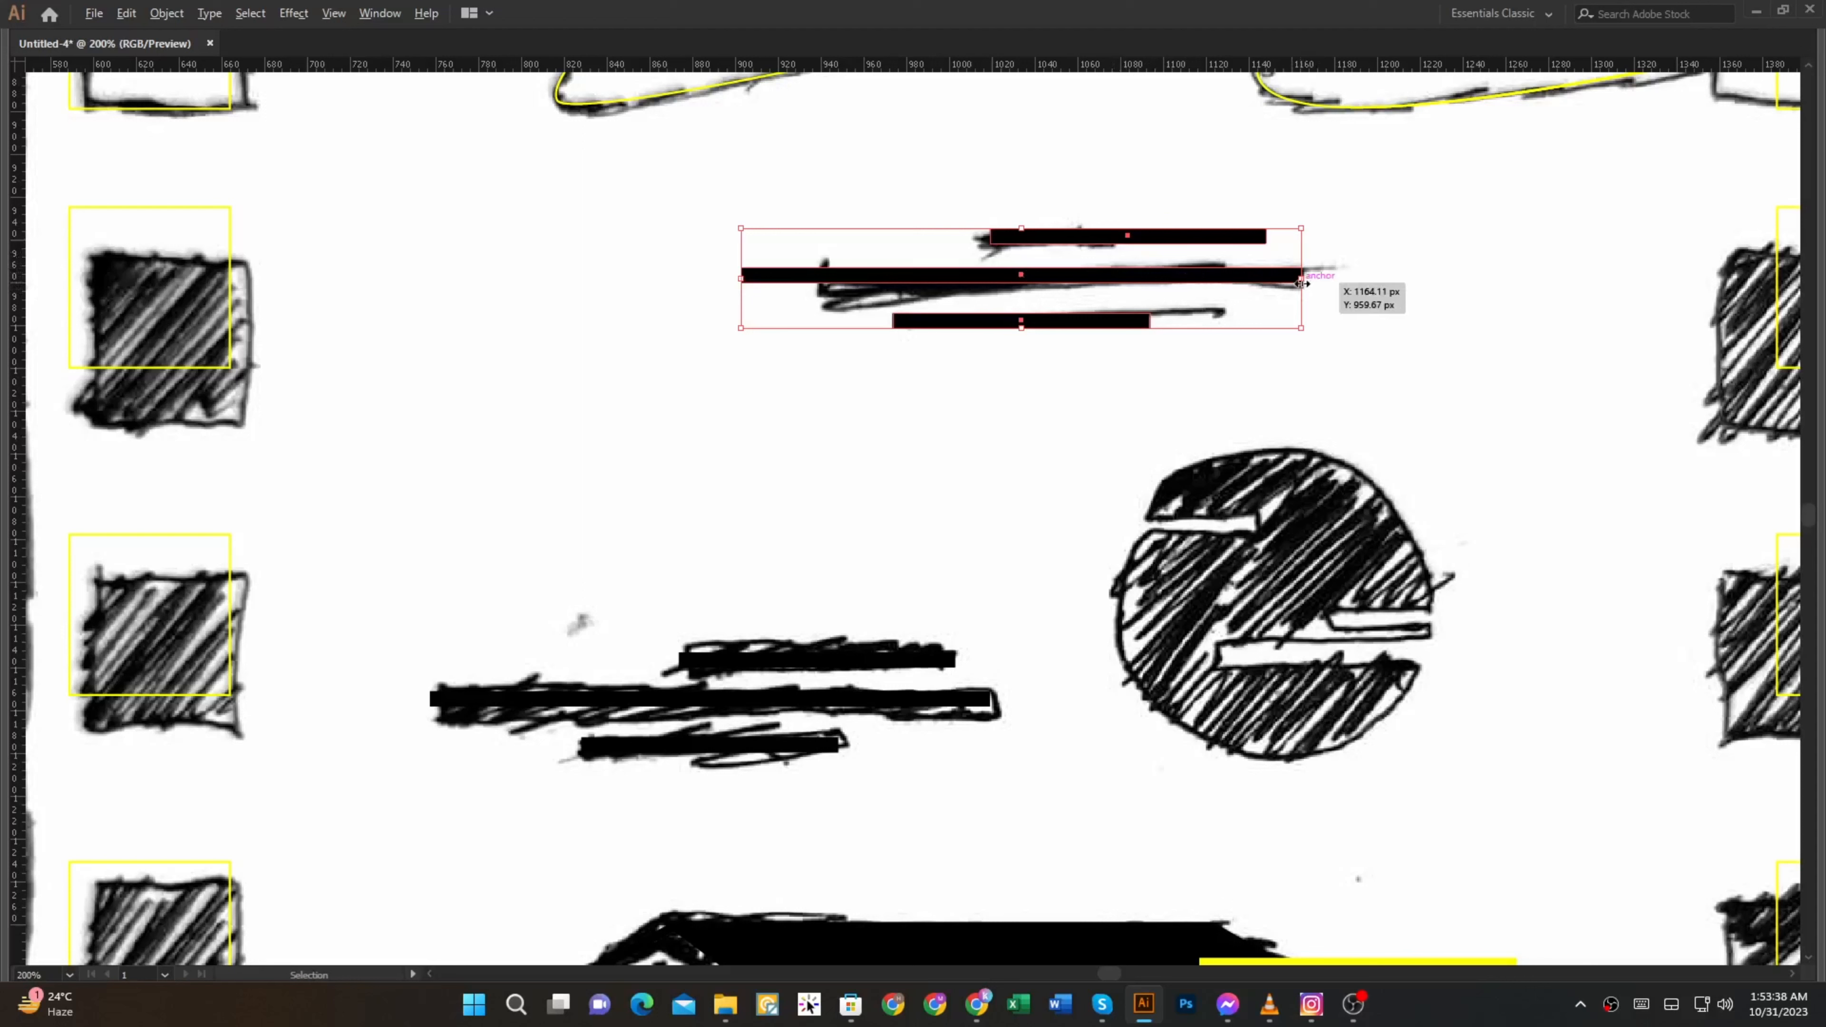
pyautogui.moveTo(1302, 283)
pyautogui.mouseDown()
pyautogui.moveTo(1246, 282)
pyautogui.moveTo(1298, 279)
pyautogui.mouseUp()
pyautogui.press('a')
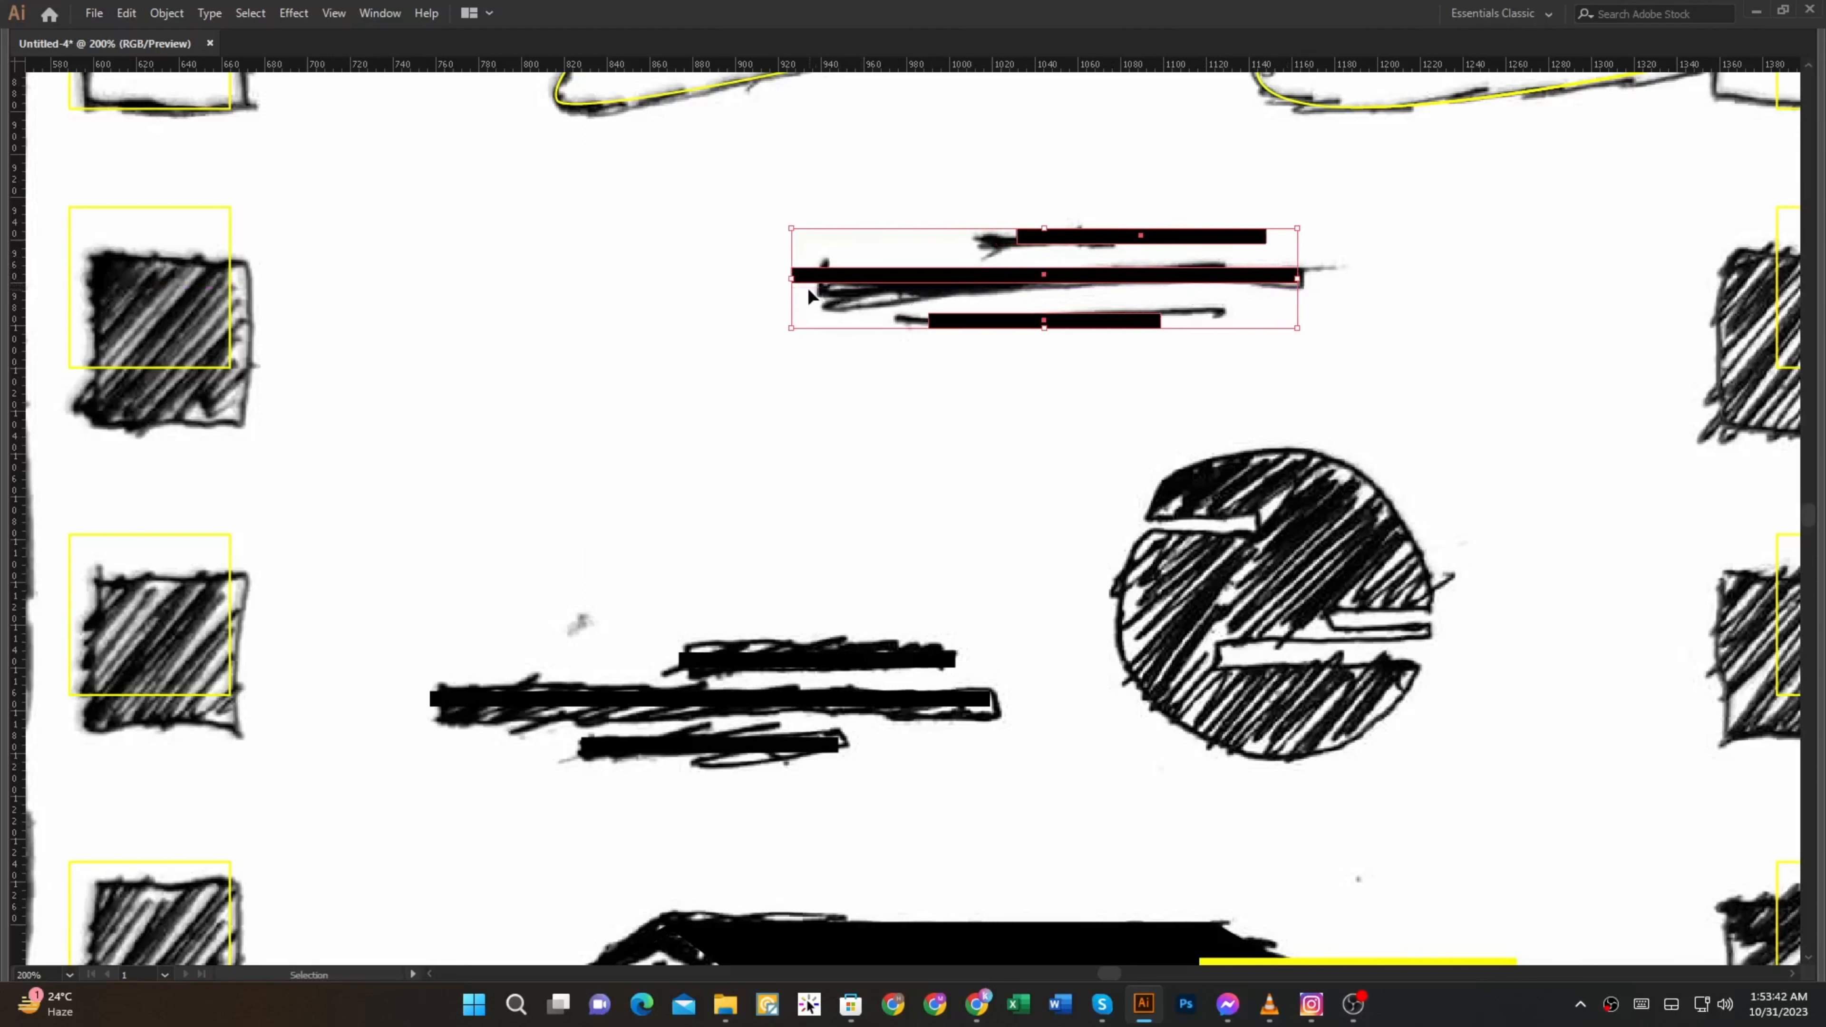
pyautogui.moveTo(796, 280); pyautogui.dragTo(810, 279)
pyautogui.moveTo(1177, 243); pyautogui.dragTo(1099, 242)
# Align the three bars of the upper cloud to their common horizontal centre
pyautogui.press('Tab')
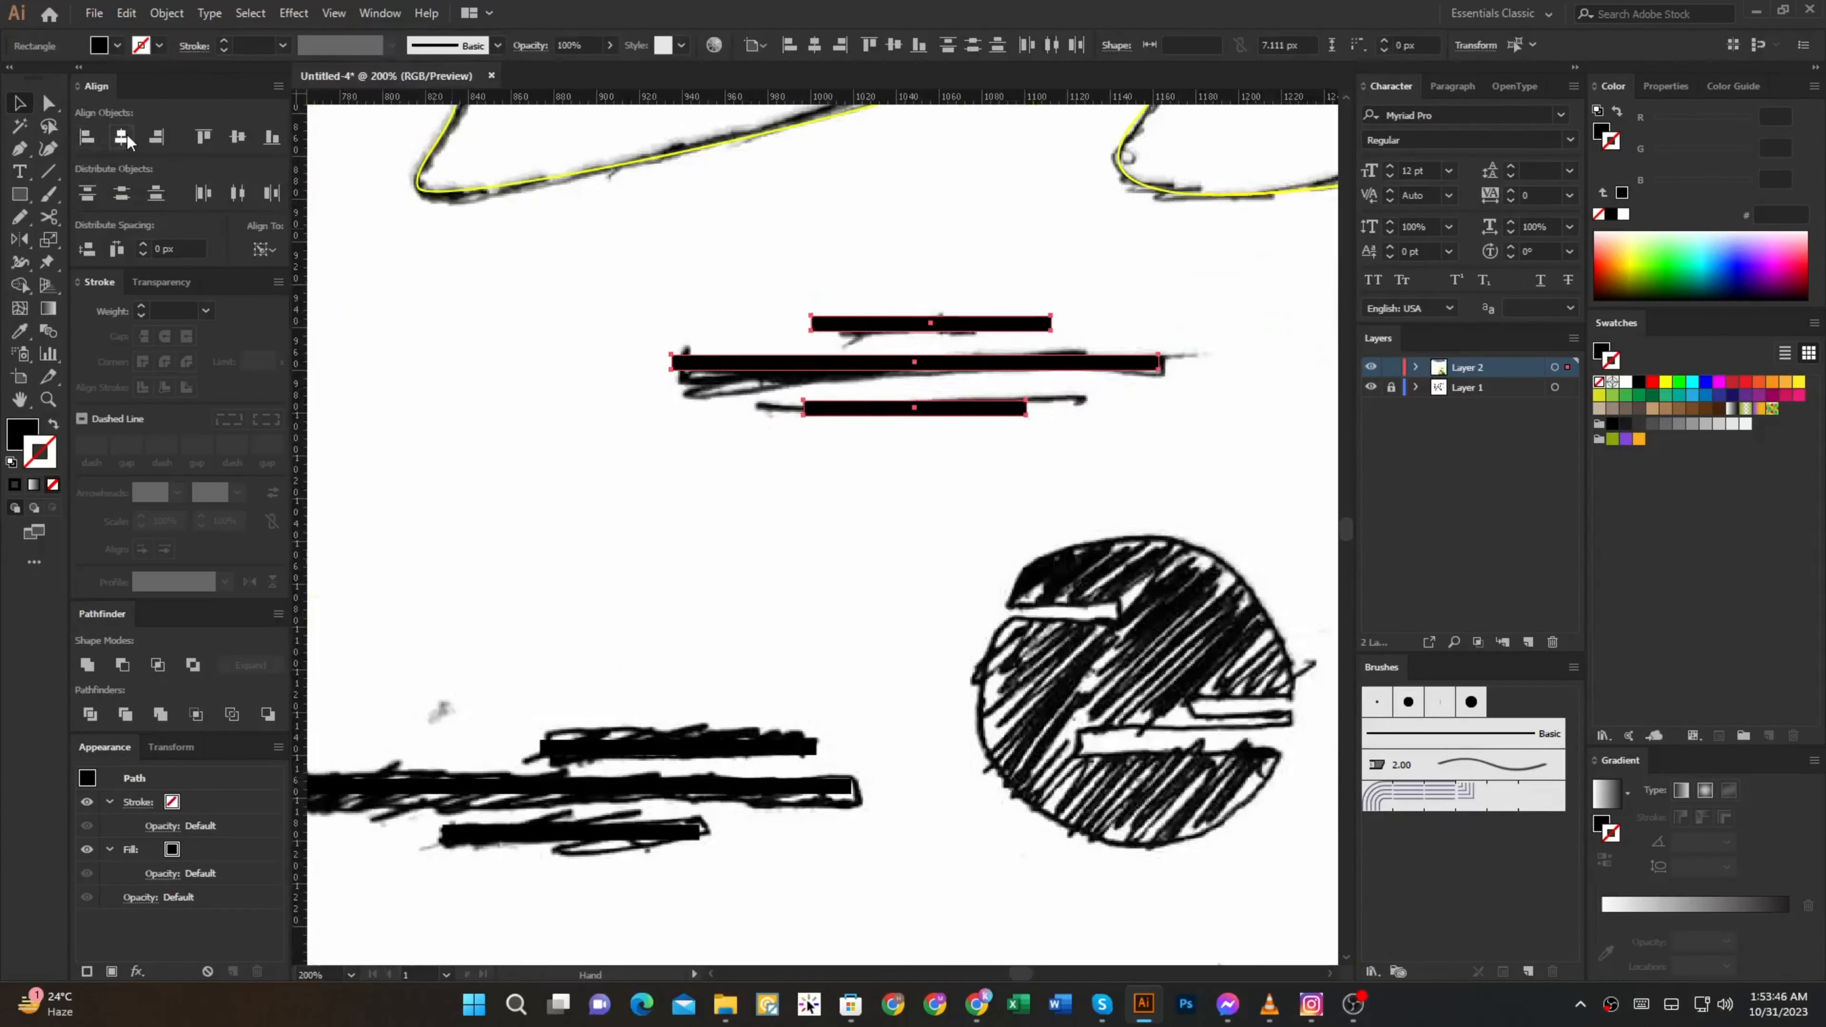
pyautogui.click(124, 137)
pyautogui.moveTo(806, 360); pyautogui.dragTo(909, 360)
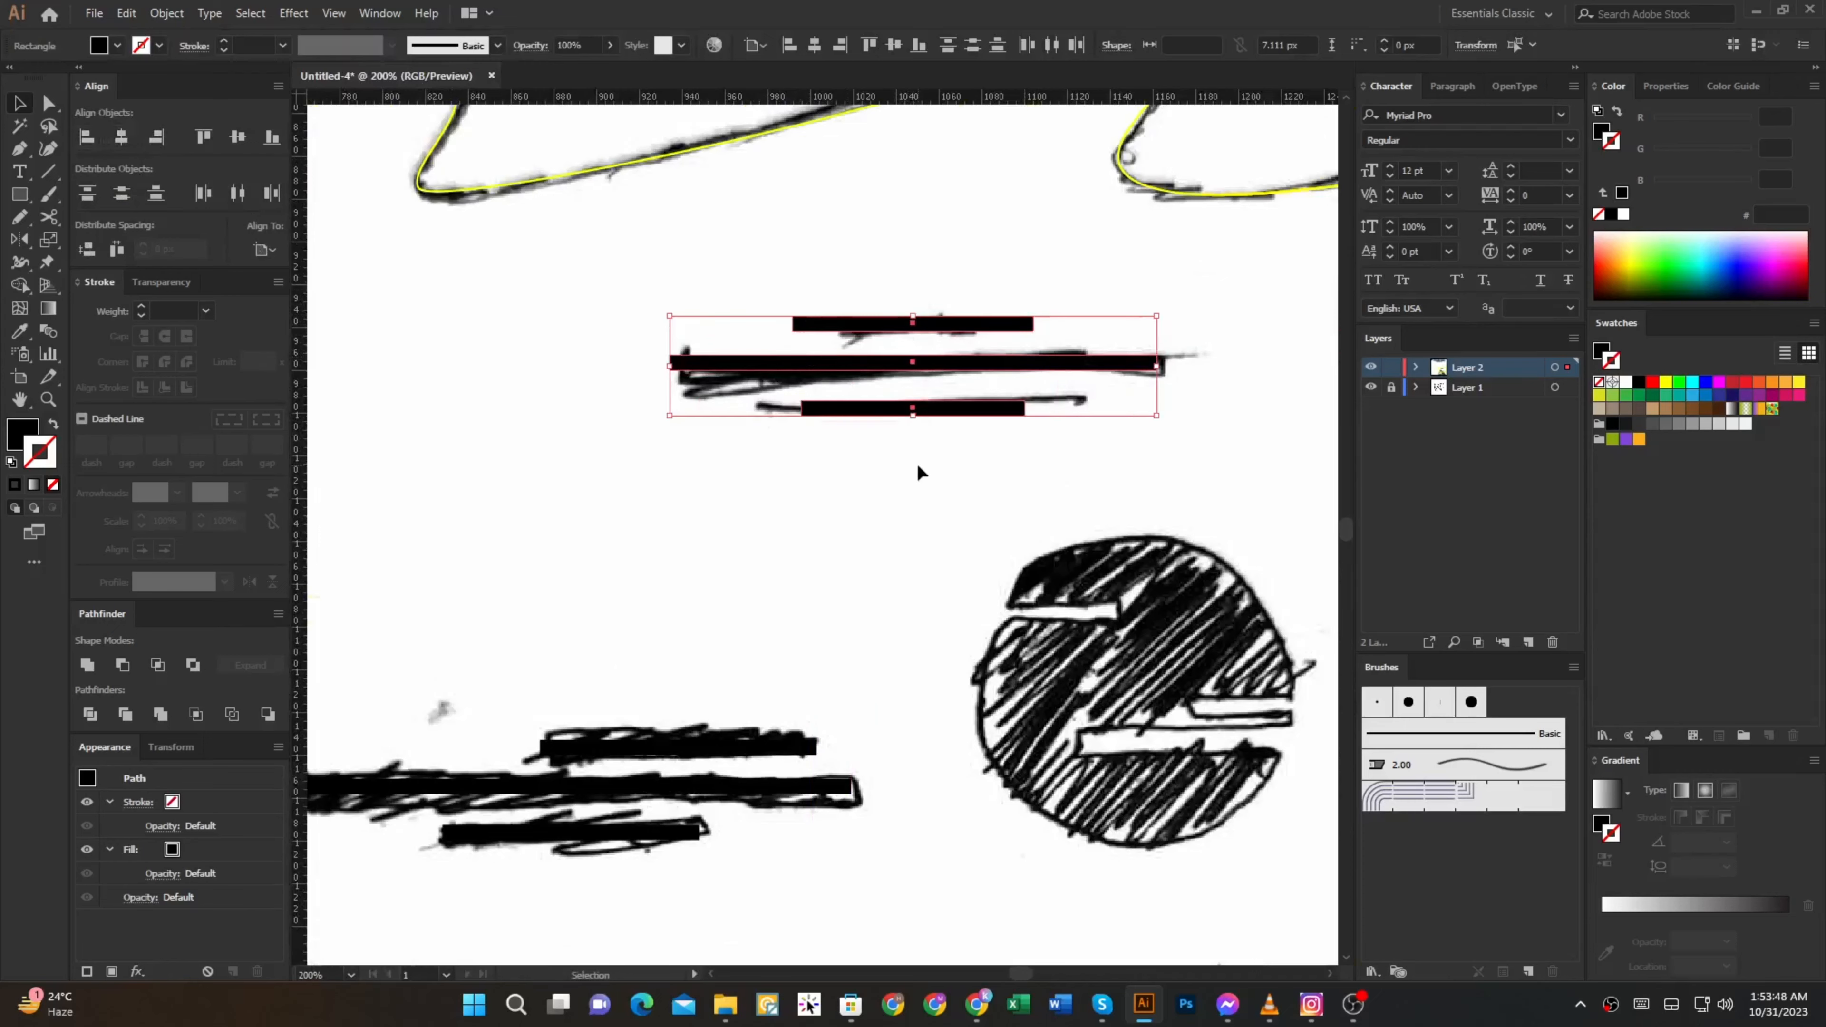
pyautogui.click(918, 466)
# Draw a circle about 152 px across over the sketched sun and switch it to a black outline without fill
pyautogui.press('Tab')
pyautogui.scroll(-1, 967, 483)
pyautogui.moveTo(962, 486); pyautogui.dragTo(920, 558)
pyautogui.scroll(-1, 1071, 565)
pyautogui.moveTo(1070, 572); pyautogui.dragTo(1075, 312)
pyautogui.scroll(3, 979, 349)
pyautogui.press('Tab')
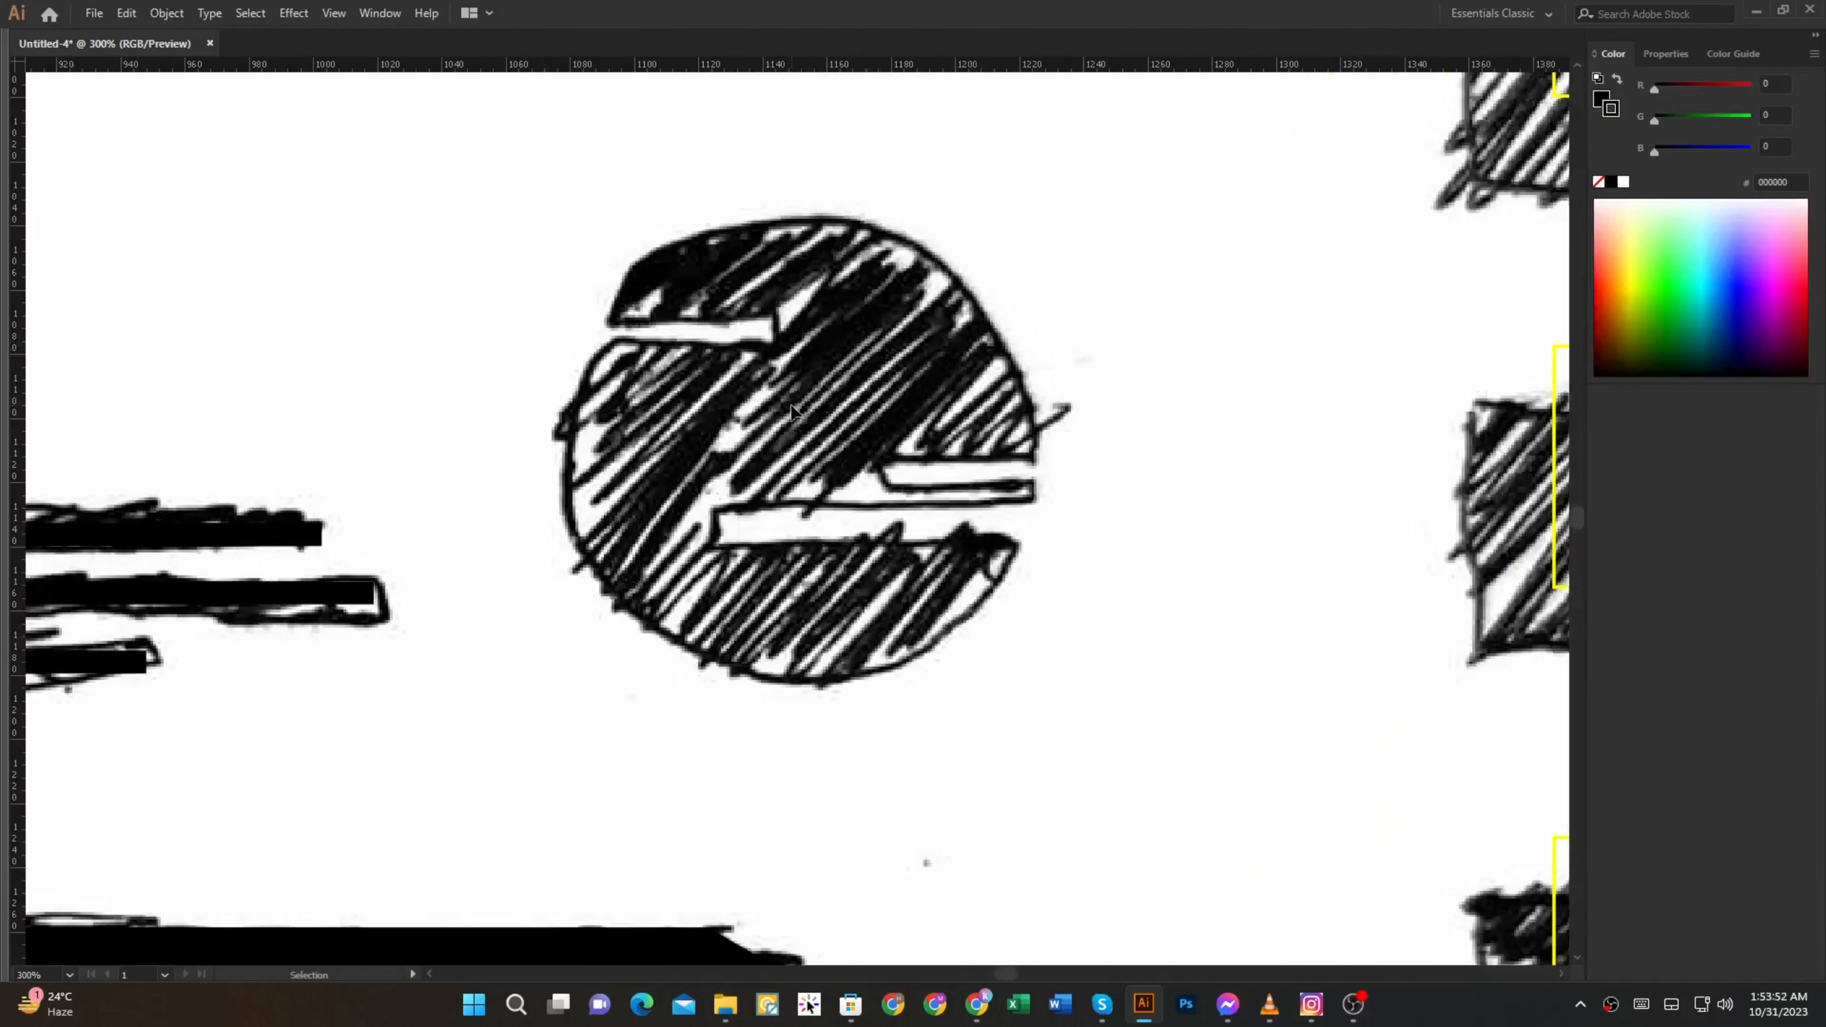
pyautogui.moveTo(805, 448)
pyautogui.mouseDown()
pyautogui.moveTo(1068, 633)
pyautogui.moveTo(1056, 618)
pyautogui.mouseUp()
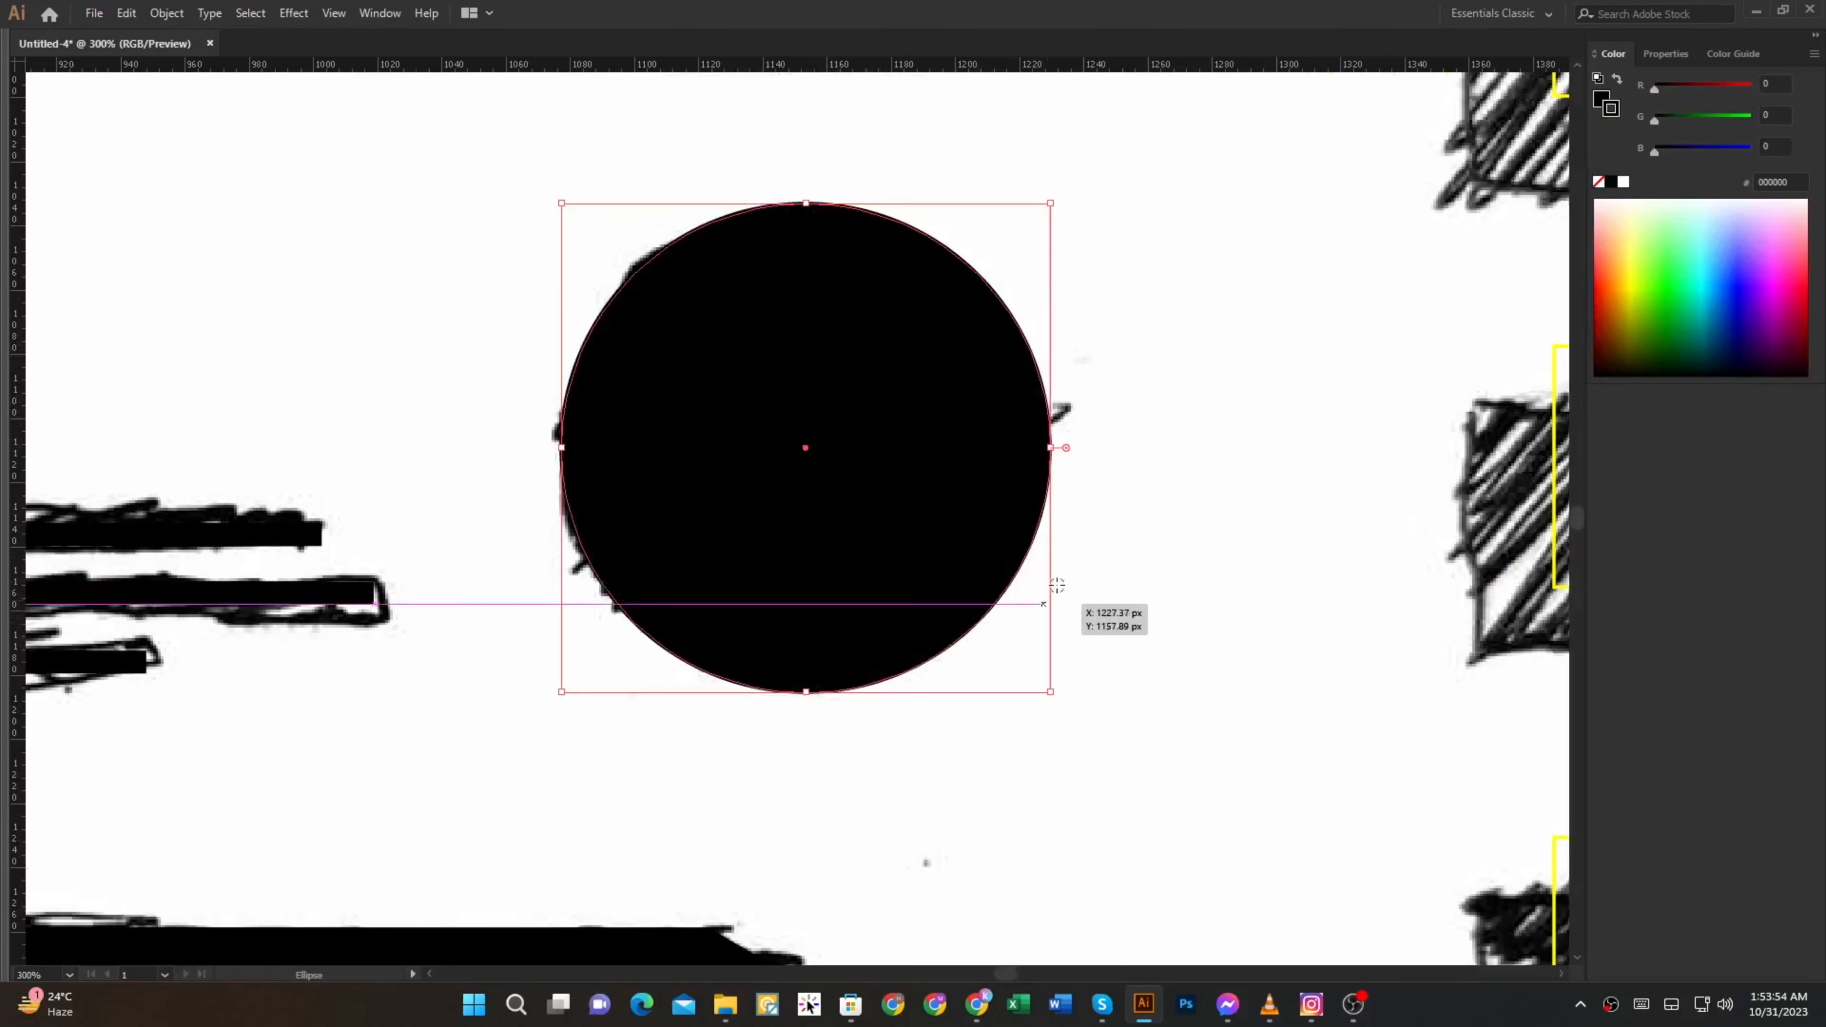
pyautogui.press('Tab')
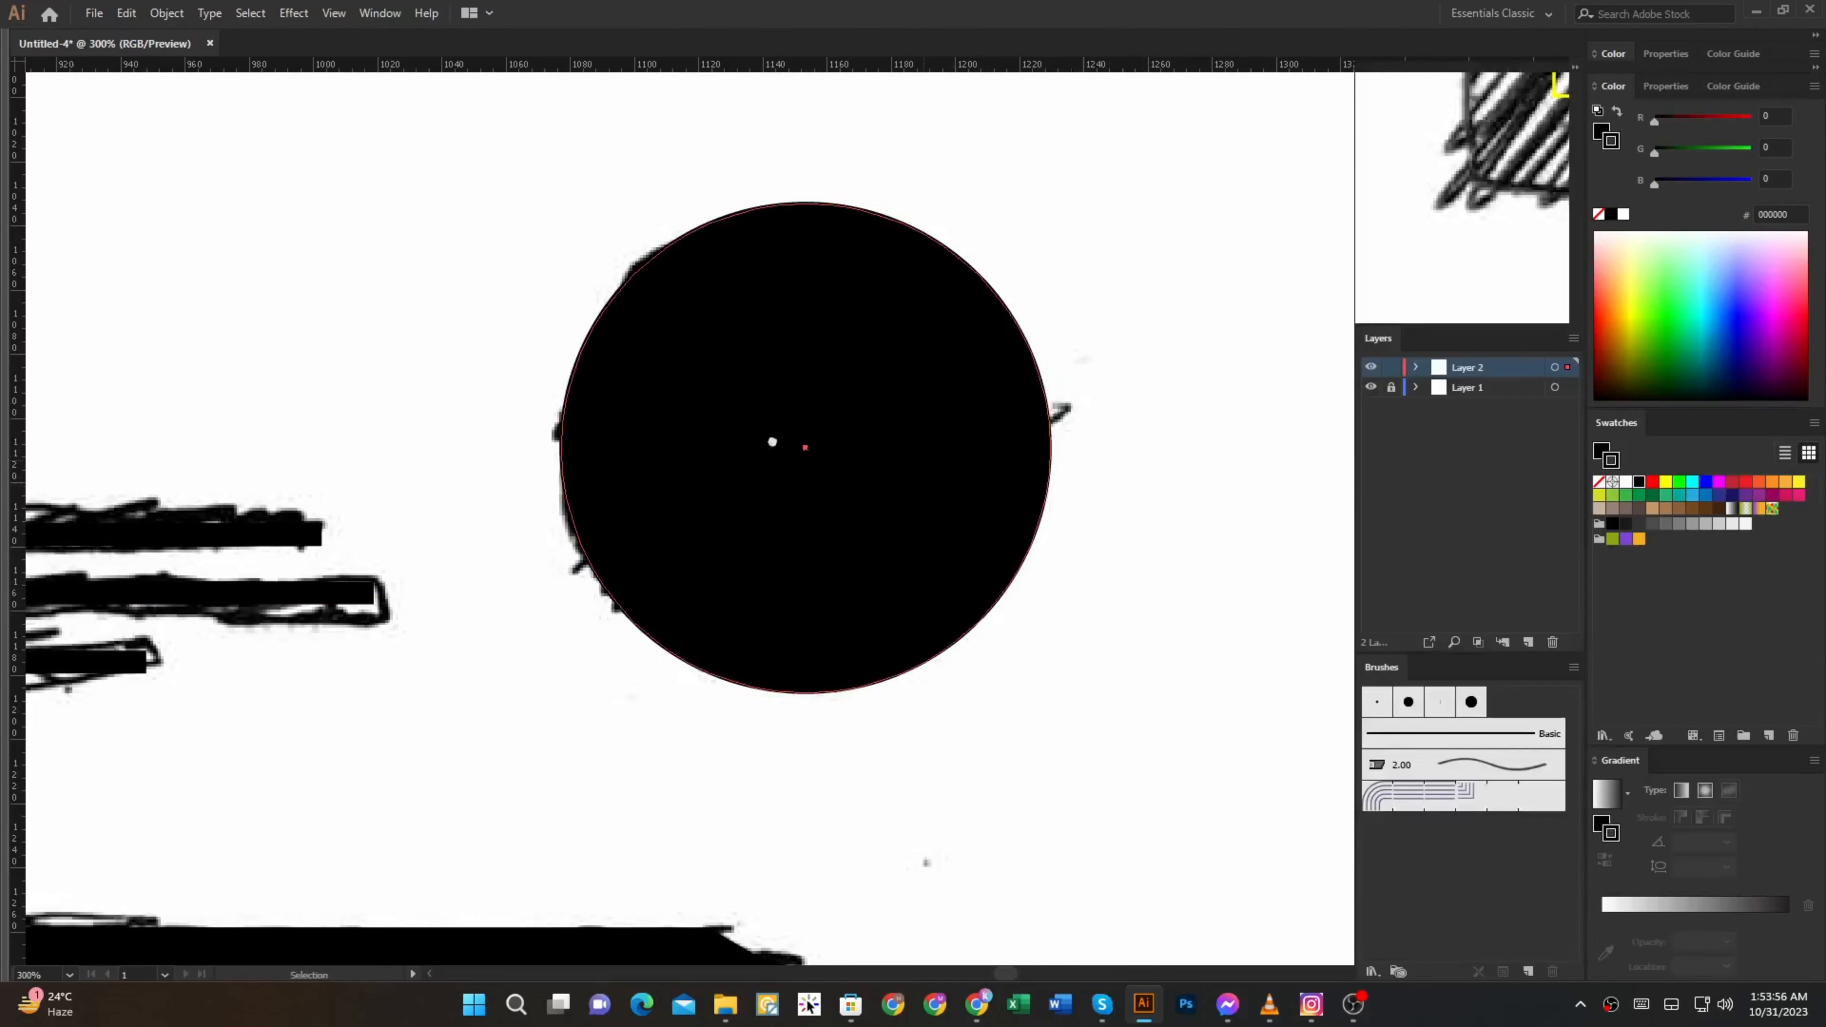
pyautogui.click(53, 484)
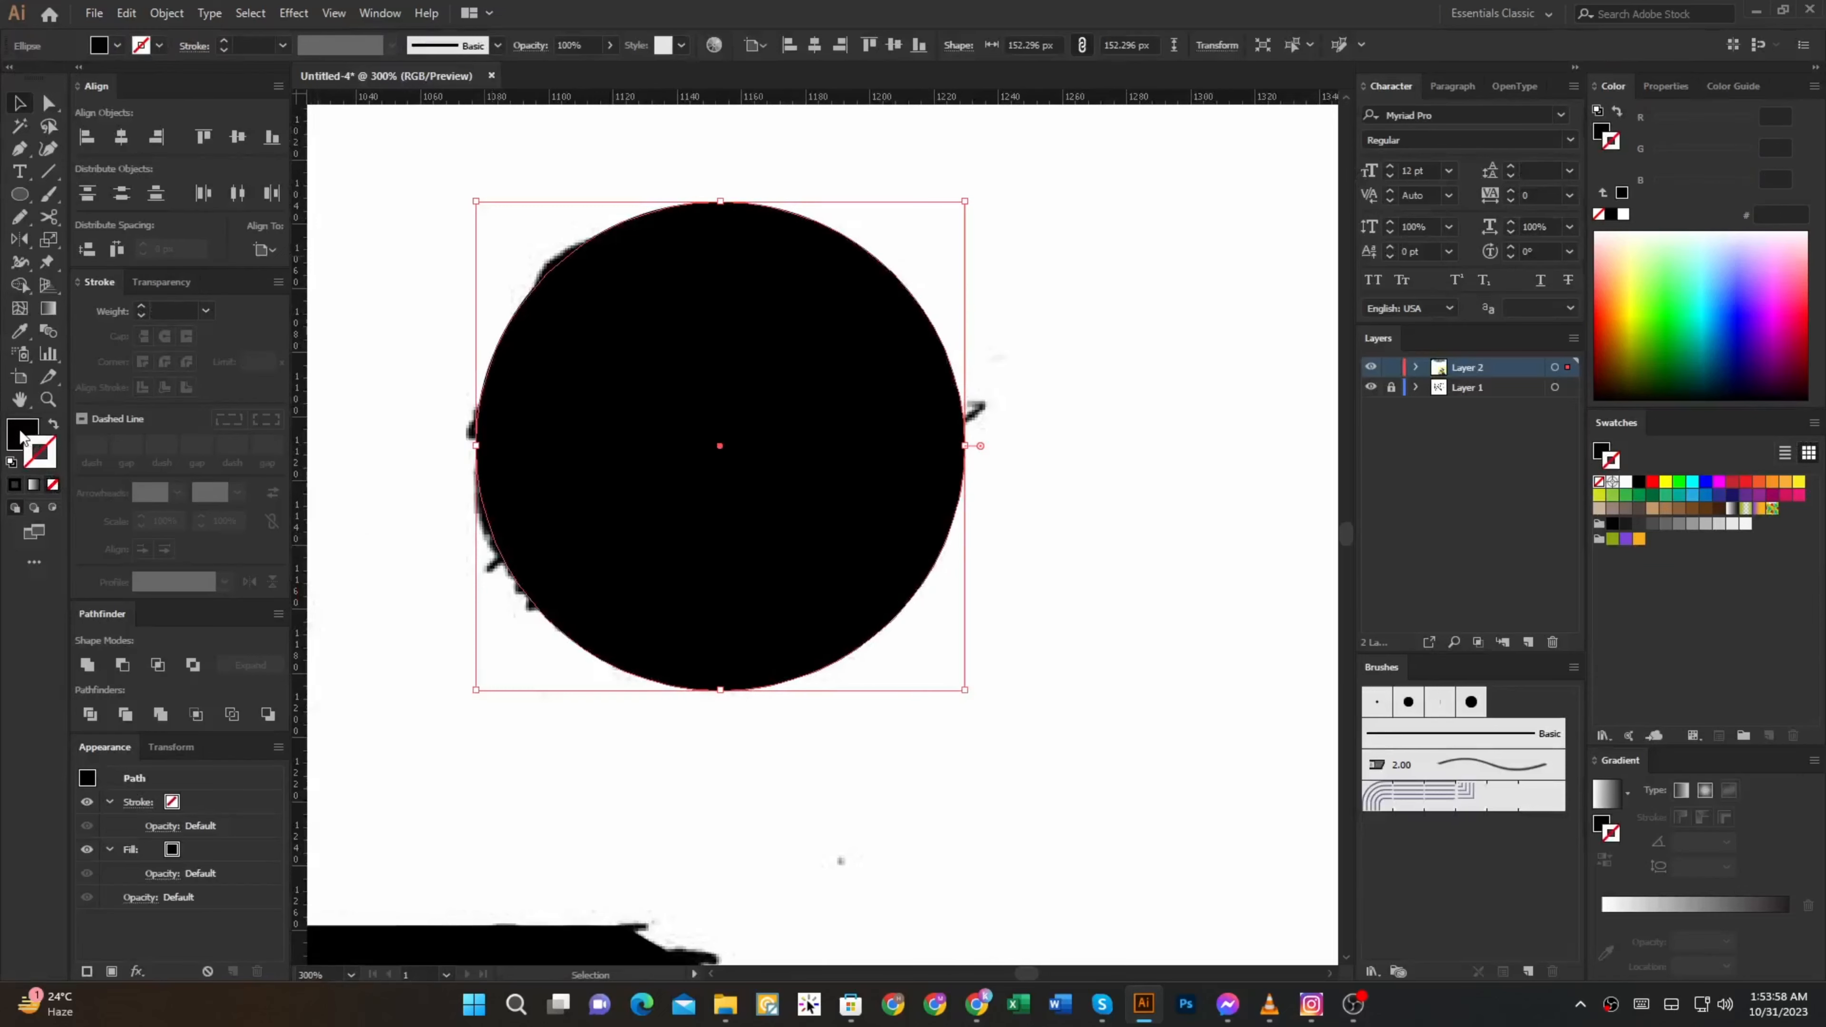
# Place three thin black bars over the sketched gaps in the sun, extending past the circle's edge
pyautogui.press('Tab')
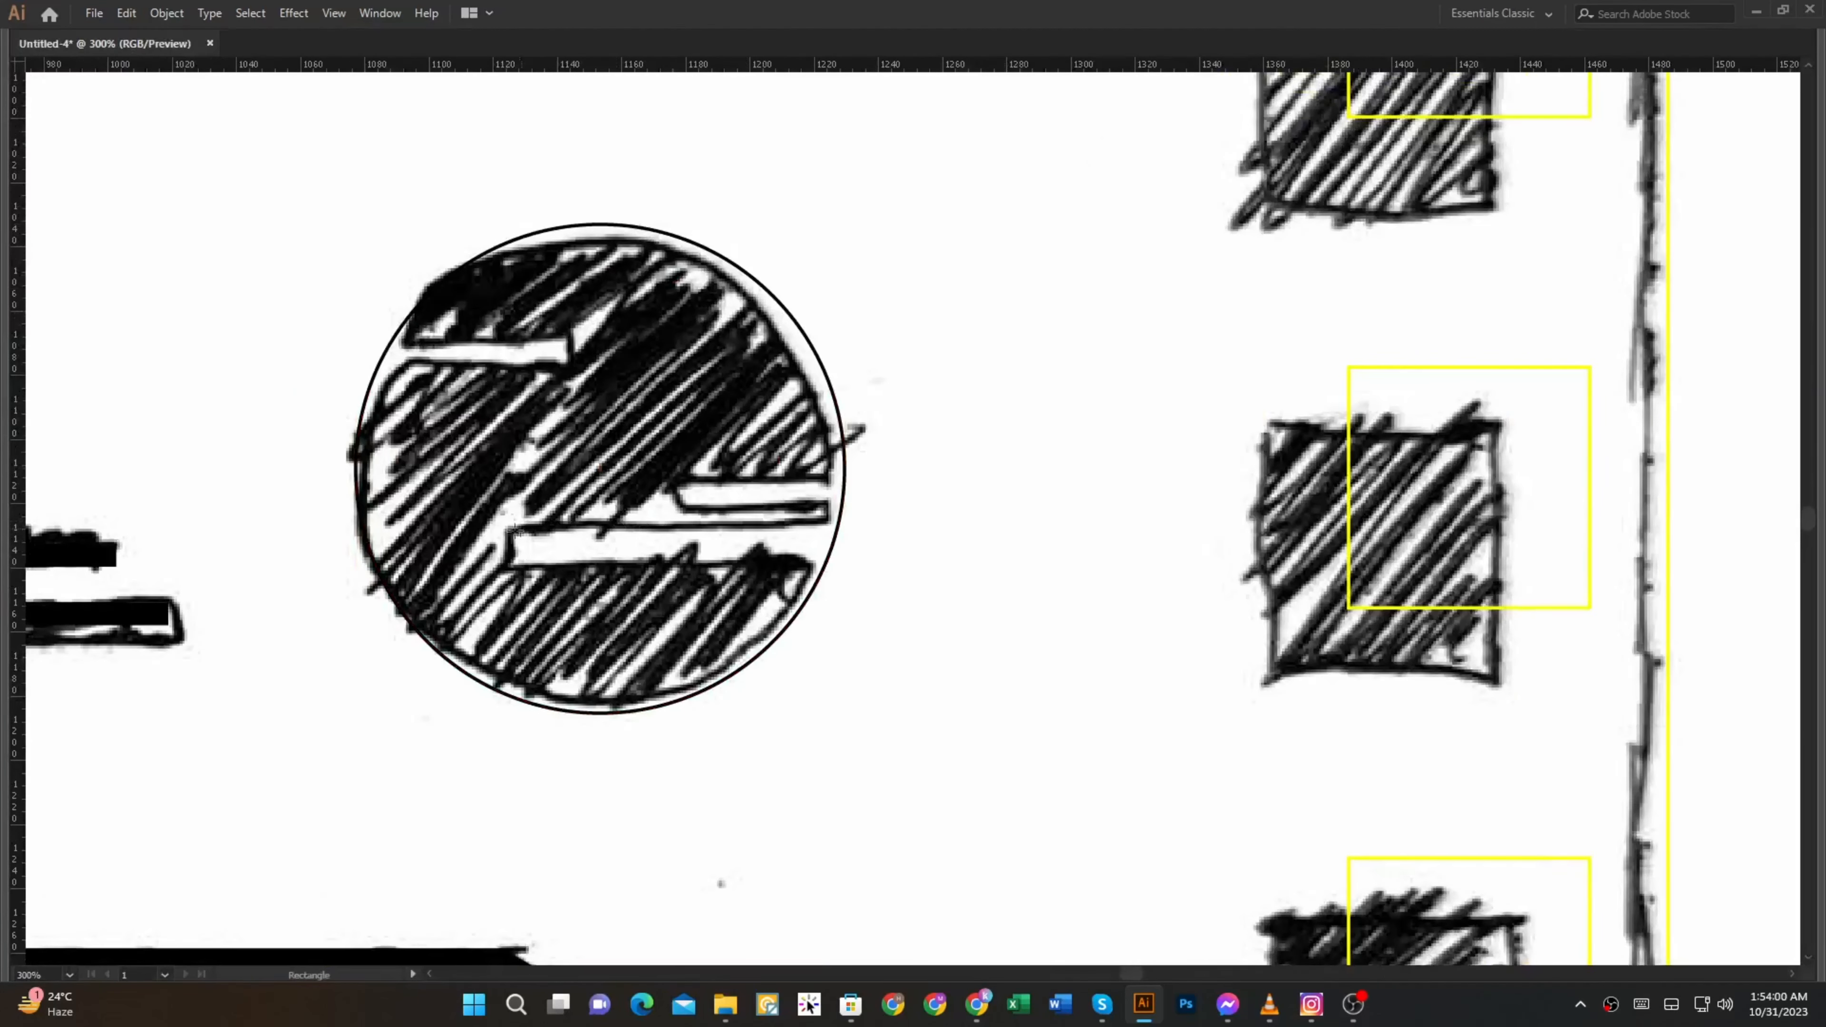
pyautogui.moveTo(502, 533); pyautogui.dragTo(459, 353)
pyautogui.press('v')
# Cut the three bars out of the sun circle with Shape Builder and fill the circle black
pyautogui.moveTo(857, 612); pyautogui.dragTo(315, 225)
pyautogui.hotkey('shift', 'm')
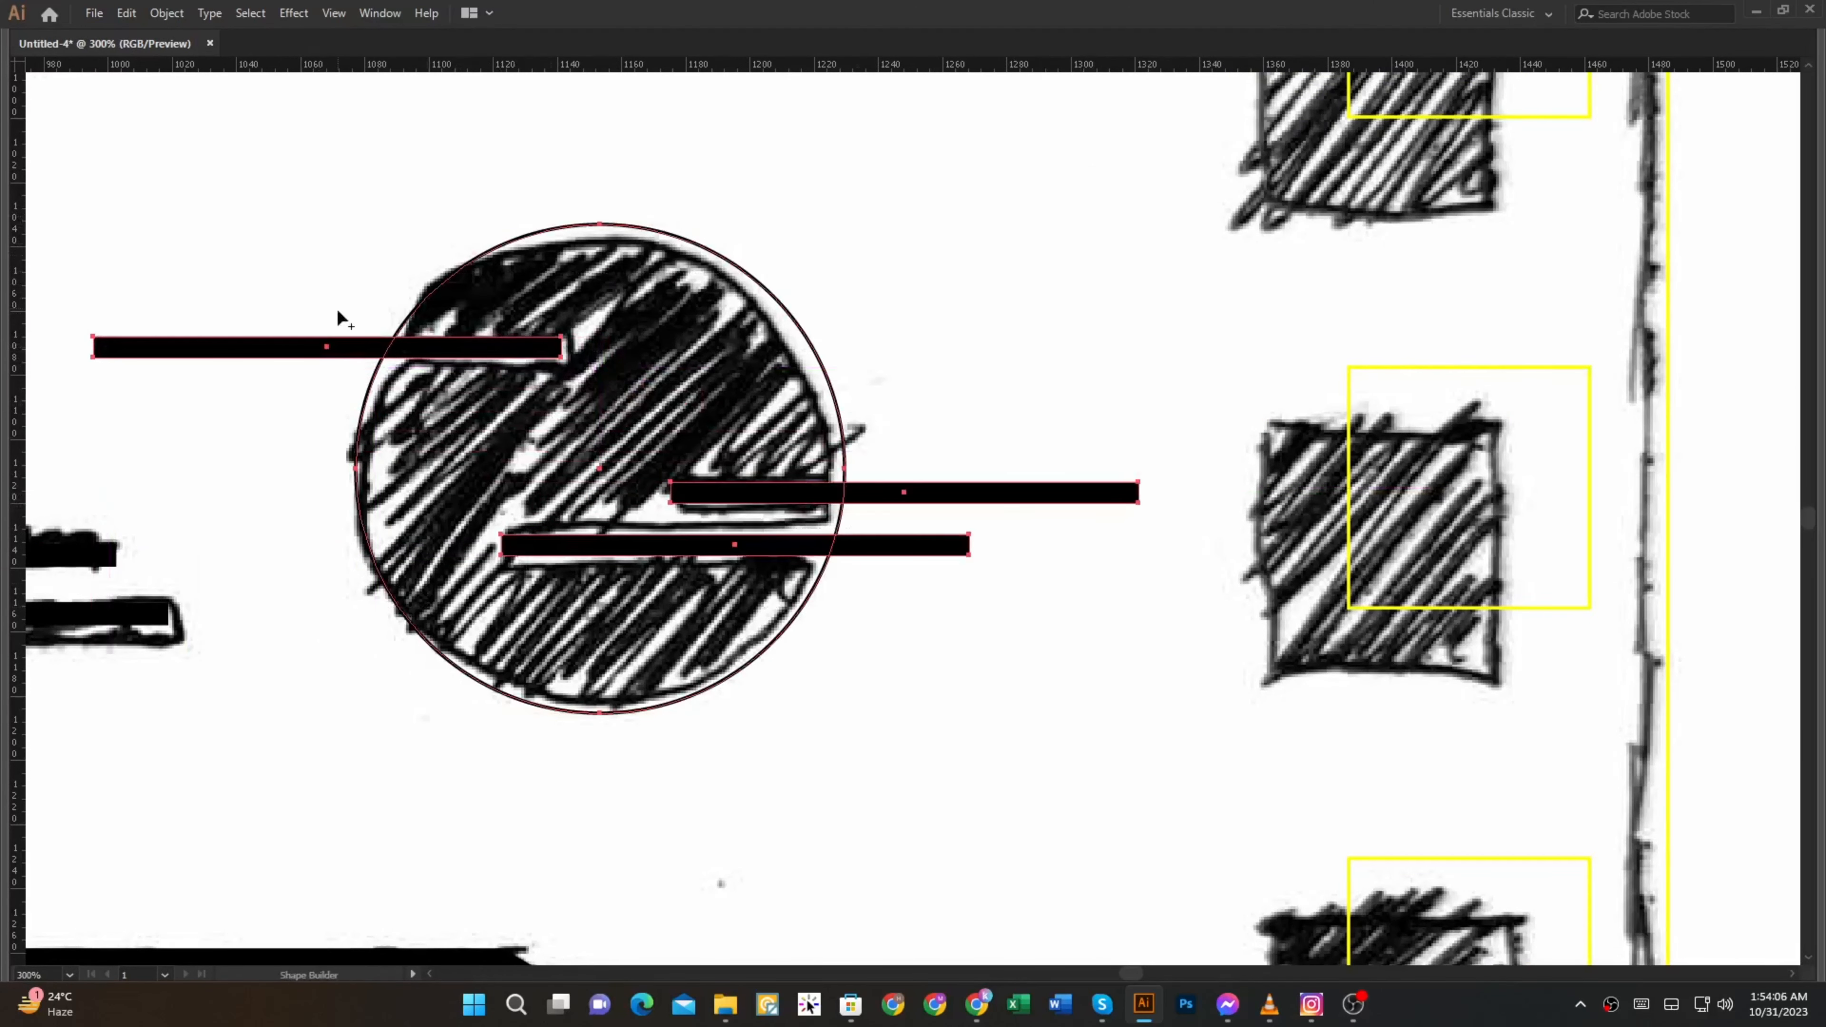
pyautogui.moveTo(338, 311); pyautogui.dragTo(442, 351)
pyautogui.moveTo(1017, 449); pyautogui.dragTo(809, 497)
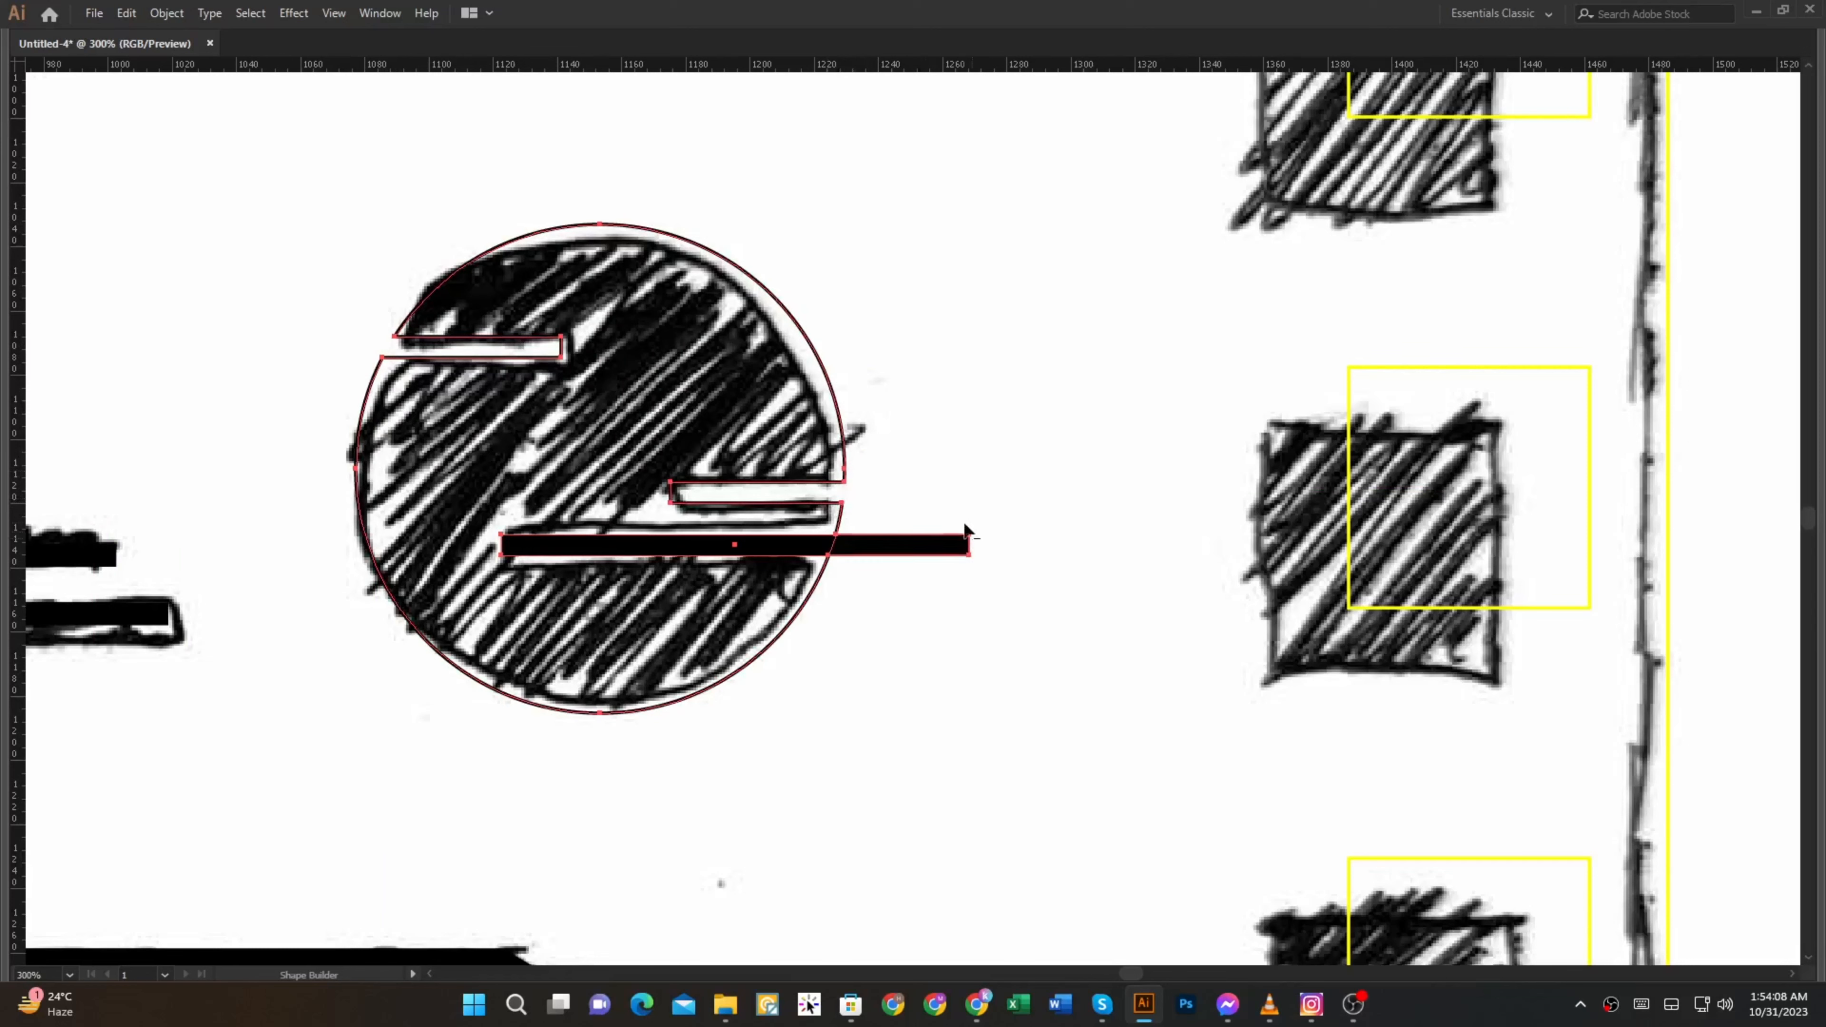
pyautogui.moveTo(967, 532); pyautogui.dragTo(829, 537)
pyautogui.hotkey('ctrl', '-')
pyautogui.hotkey('ctrl', '-')
pyautogui.hotkey('shift', 'x')
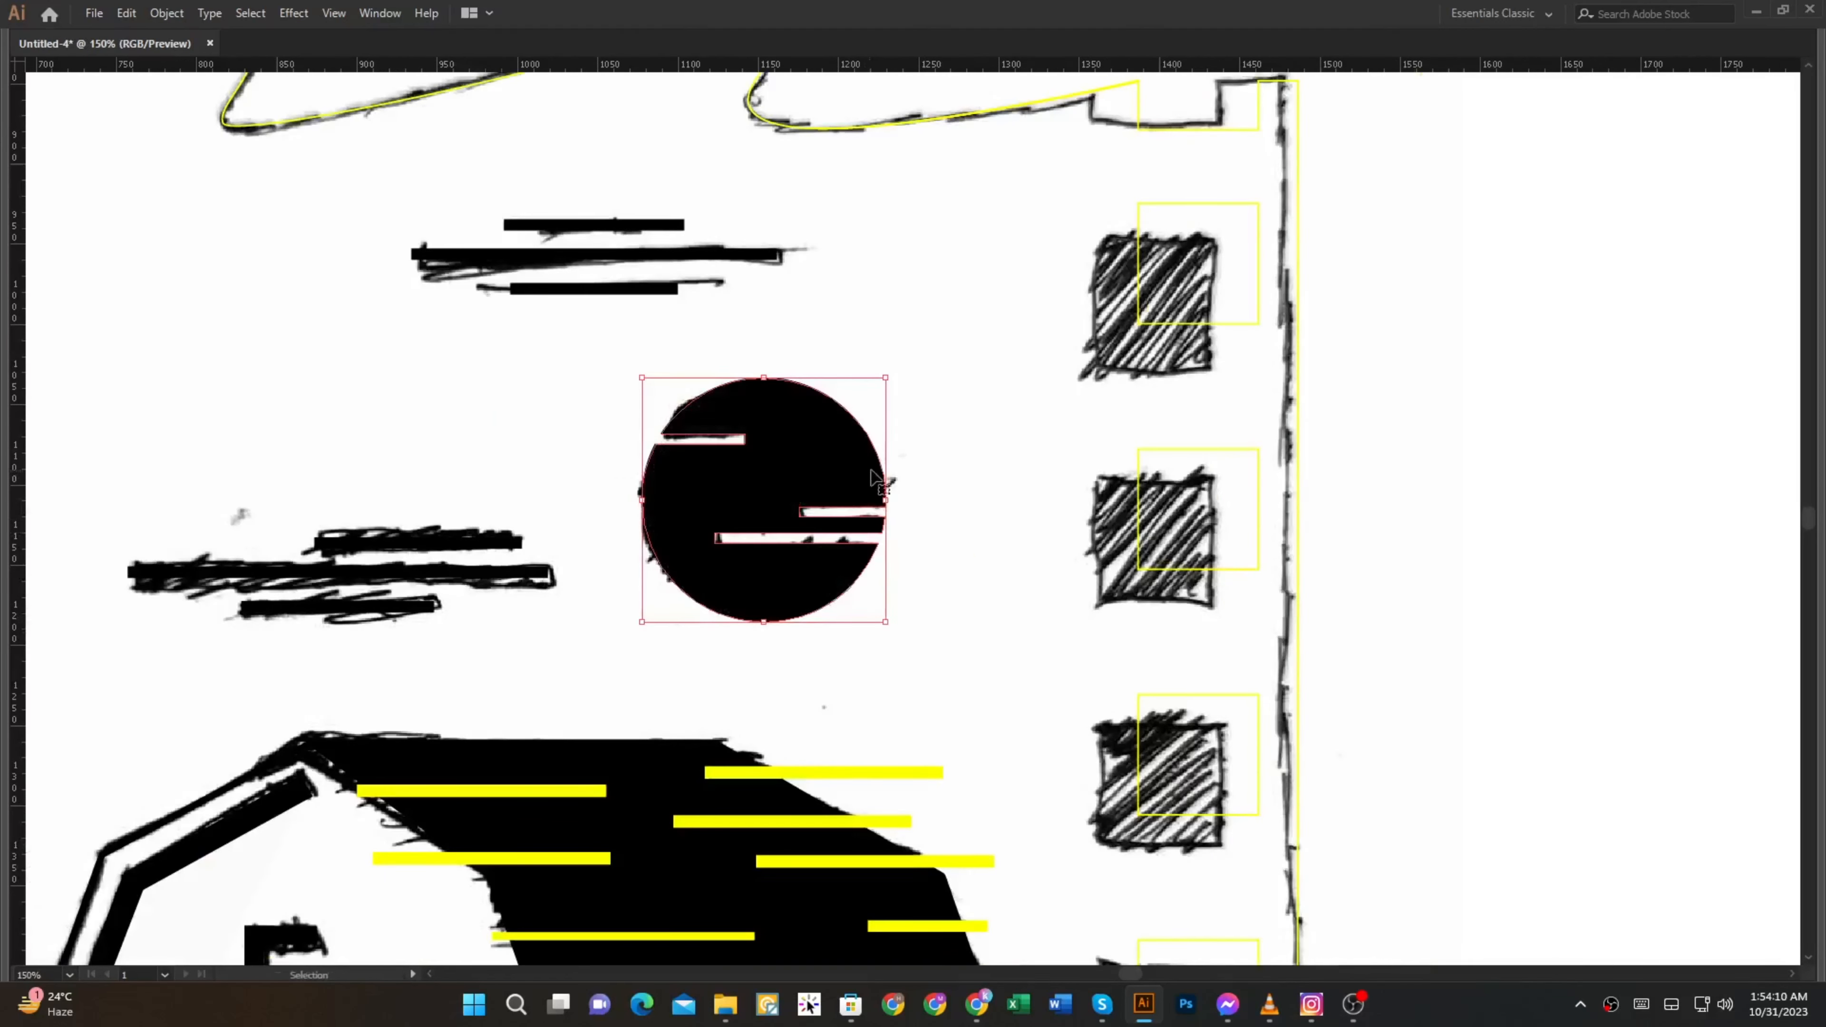
# Select the barn roof with its yellow highlight bars and cut the upper-left highlights out with Shape Builder
pyautogui.press('Tab')
pyautogui.hotkey('ctrl', '-')
pyautogui.moveTo(725, 508); pyautogui.dragTo(815, 331)
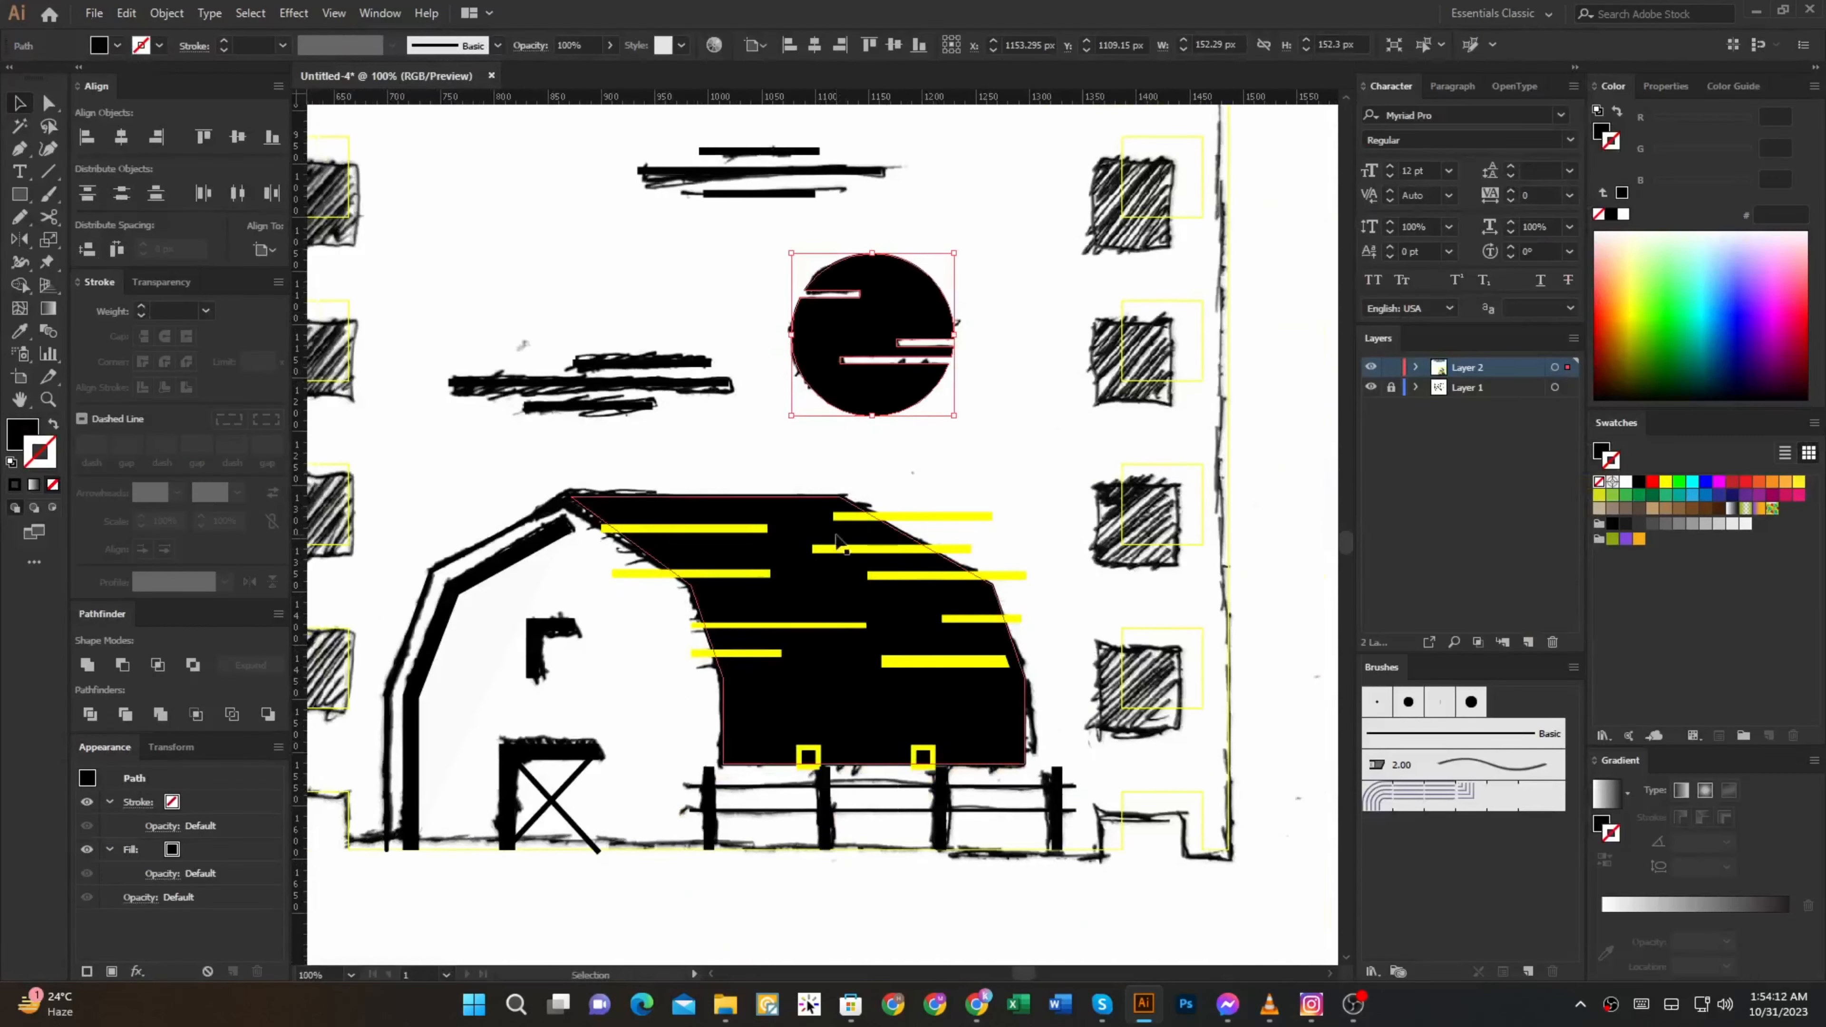
pyautogui.moveTo(994, 474); pyautogui.dragTo(630, 682)
pyautogui.hotkey('shift', 'm')
pyautogui.scroll(1, 649, 587)
pyautogui.moveTo(674, 582); pyautogui.dragTo(726, 560)
pyautogui.hotkey('ctrl', 'z')
pyautogui.scroll(3, 677, 576)
pyautogui.moveTo(451, 432)
pyautogui.mouseDown()
pyautogui.moveTo(530, 483)
pyautogui.moveTo(593, 445)
pyautogui.mouseUp()
pyautogui.scroll(-1, 593, 446)
# Cut the five yellow highlight bars along the roof's right side out of the black roof shape
pyautogui.moveTo(1074, 379)
pyautogui.mouseDown()
pyautogui.moveTo(1038, 400)
pyautogui.moveTo(940, 401)
pyautogui.mouseUp()
pyautogui.moveTo(1221, 449)
pyautogui.mouseDown()
pyautogui.moveTo(925, 370)
pyautogui.moveTo(783, 422)
pyautogui.mouseUp()
pyautogui.moveTo(1161, 451)
pyautogui.mouseDown()
pyautogui.moveTo(1105, 483)
pyautogui.moveTo(935, 498)
pyautogui.mouseUp()
pyautogui.moveTo(1189, 609); pyautogui.dragTo(1010, 628)
pyautogui.click(1057, 753)
# Cut the two remaining lower-left highlight bars out of the roof and remove their pieces outside its edge
pyautogui.hscroll(-4, 934, 720)
pyautogui.scroll(-1, 934, 720)
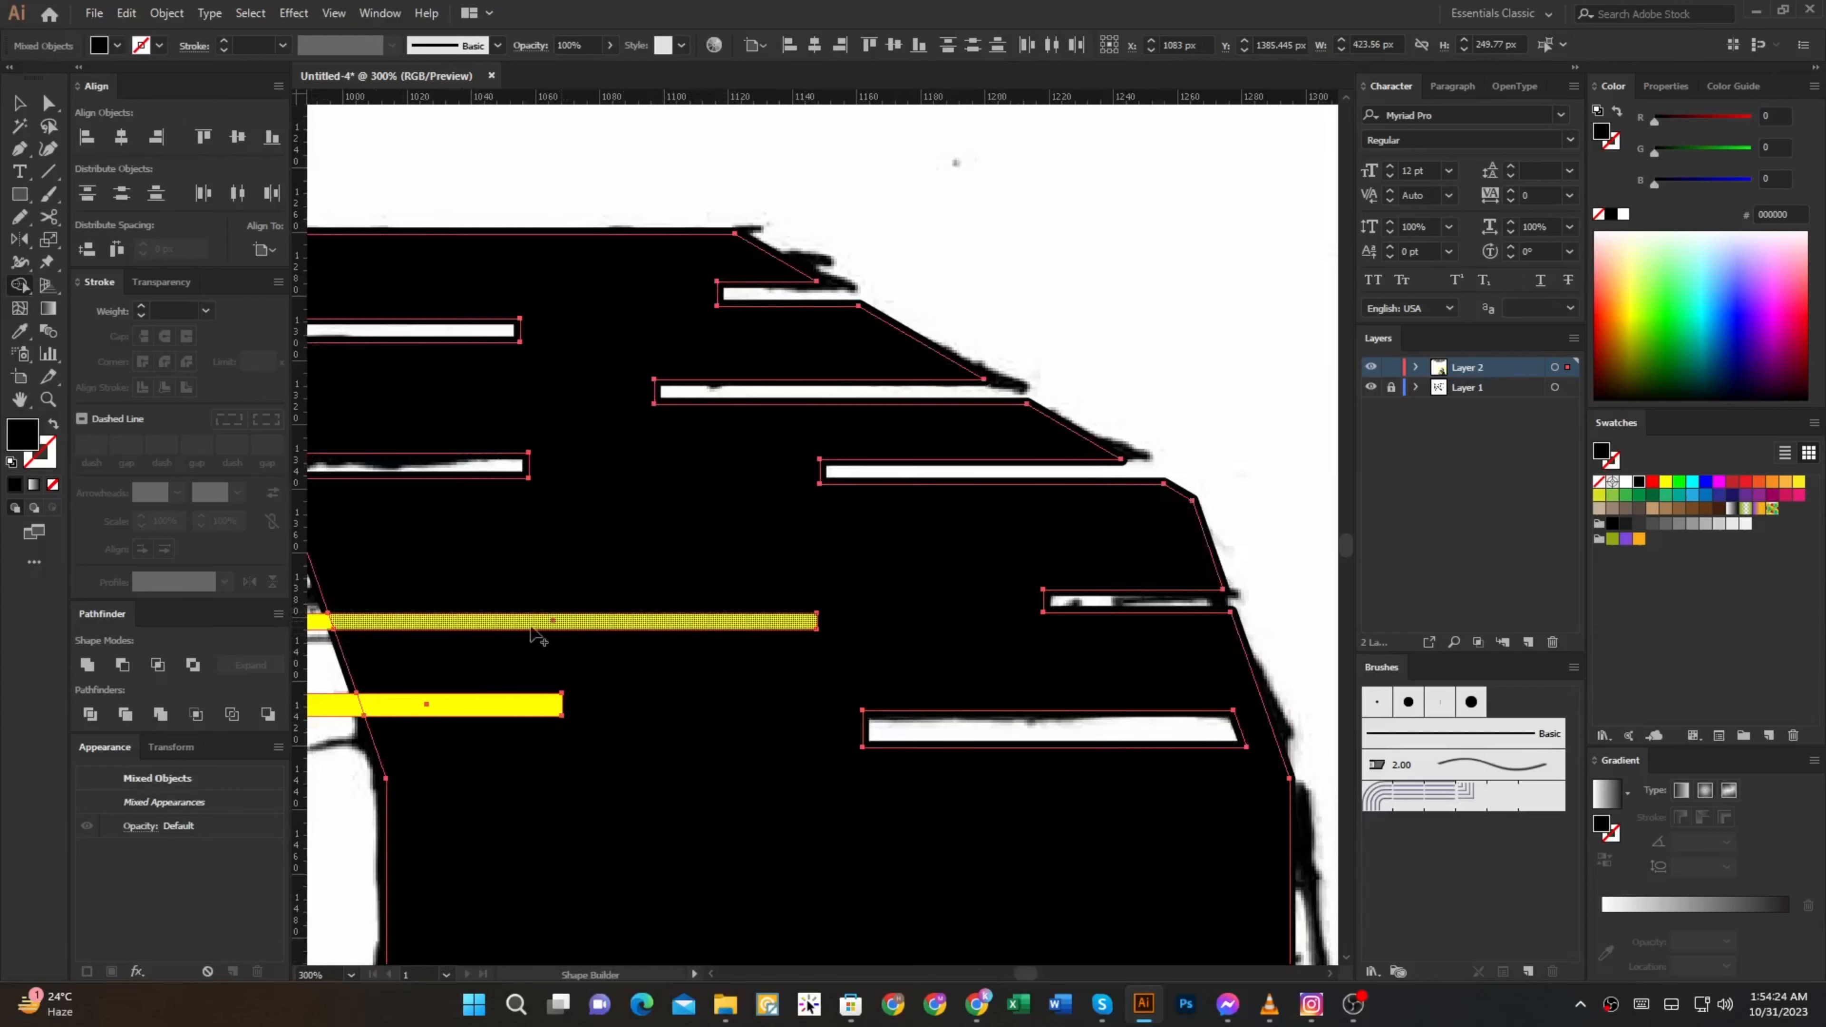
pyautogui.click(553, 621)
pyautogui.hscroll(-4, 554, 622)
pyautogui.click(591, 694)
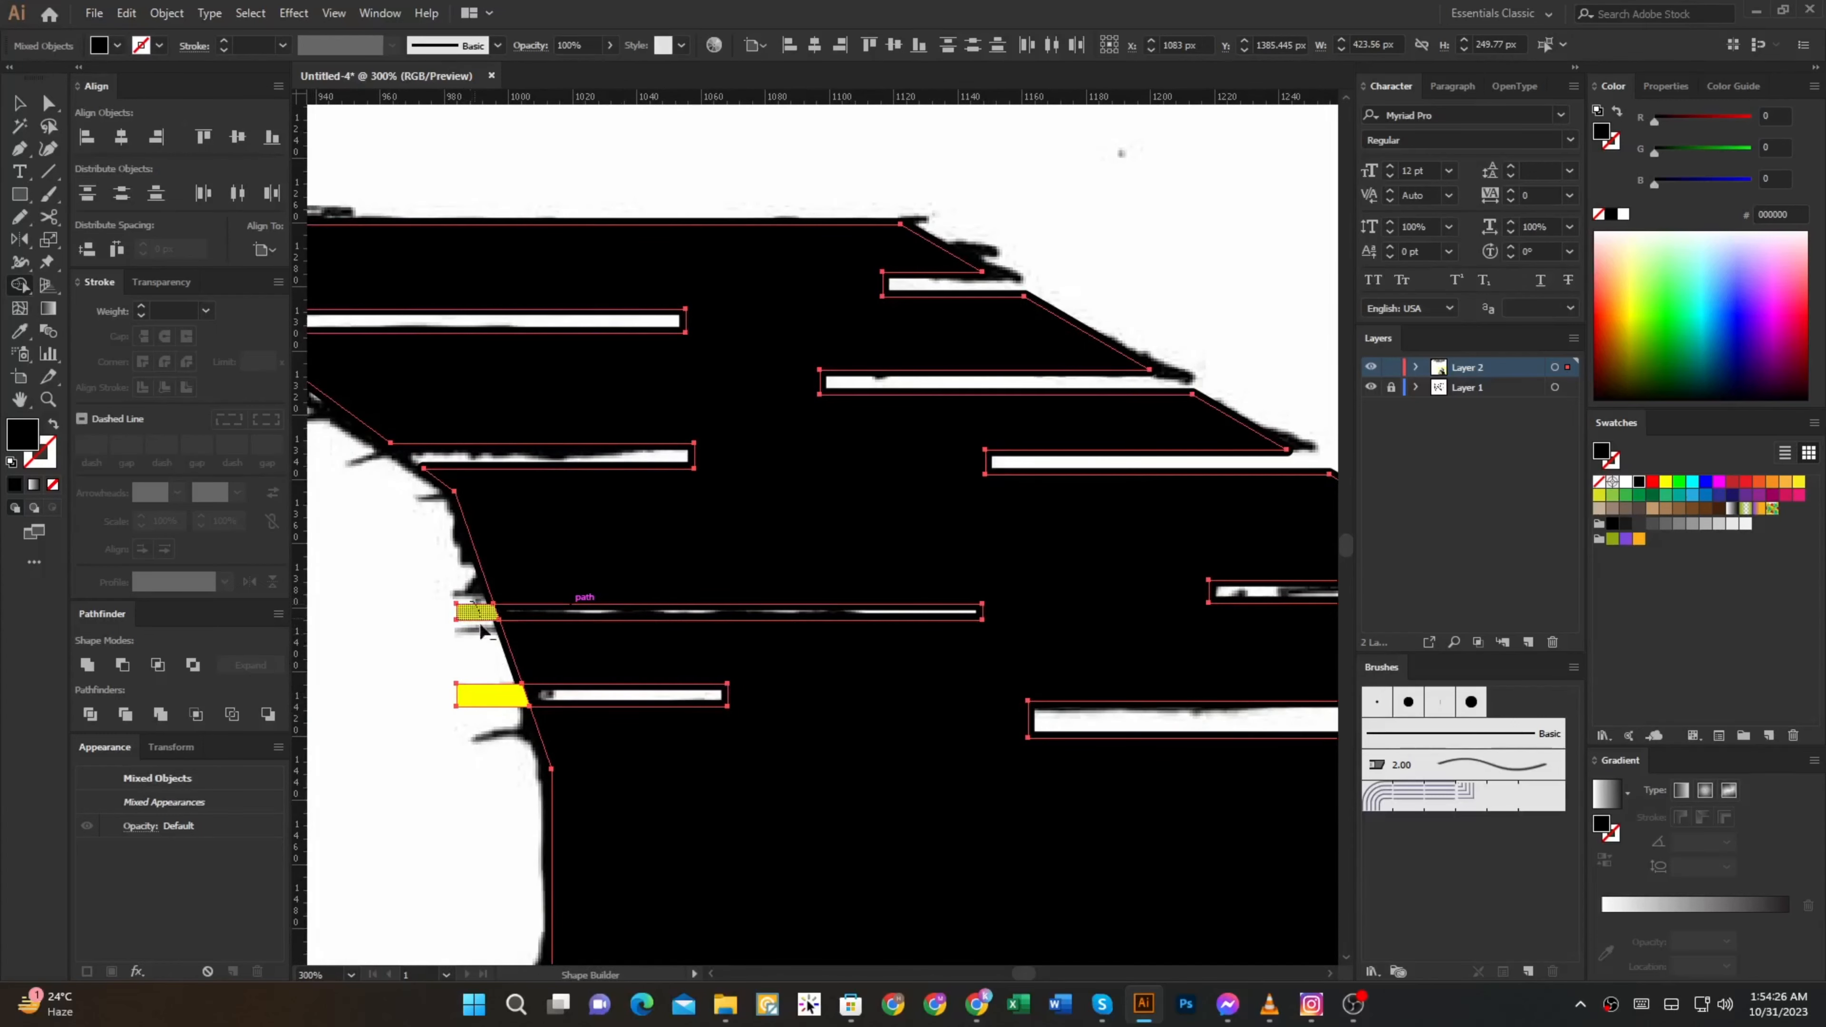
pyautogui.click(495, 710)
pyautogui.press('v')
pyautogui.hotkey('ctrl', '1')
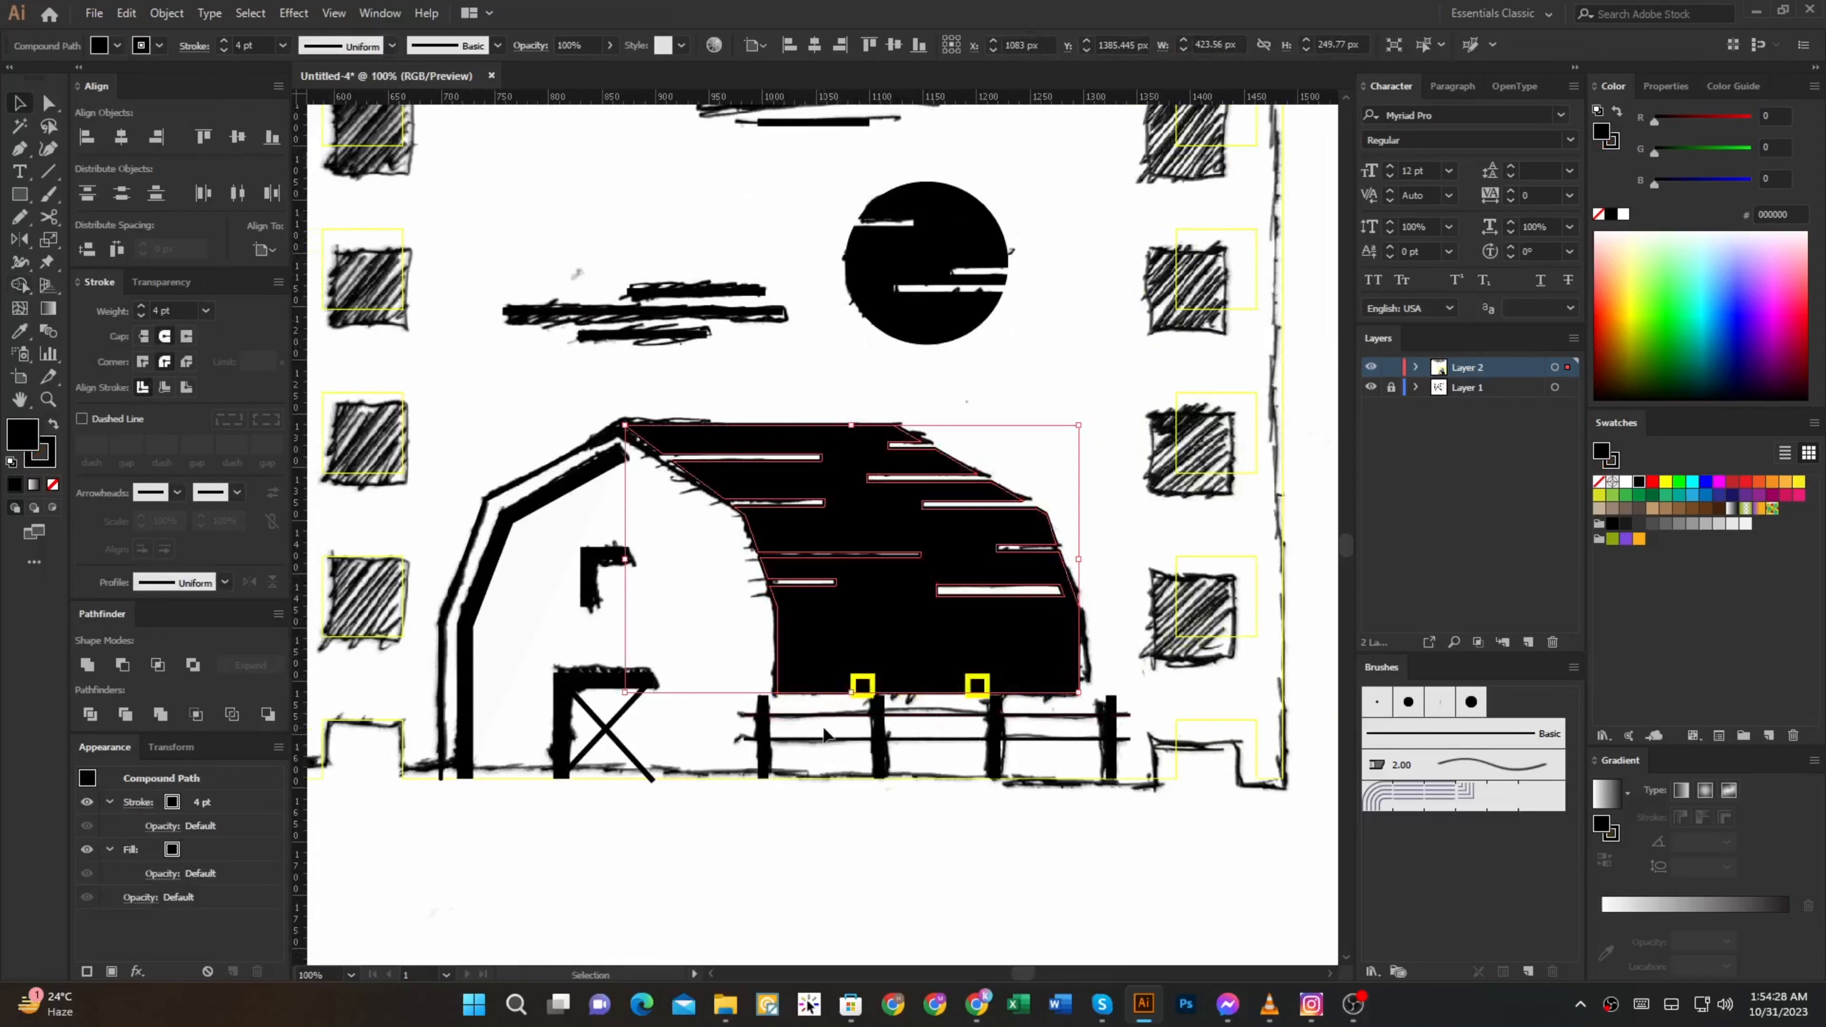
# Cut the left small yellow square out of the roof's bottom edge with Shape Builder
pyautogui.hotkey('ctrl', '+')
pyautogui.hotkey('ctrl', '+')
pyautogui.press('a')
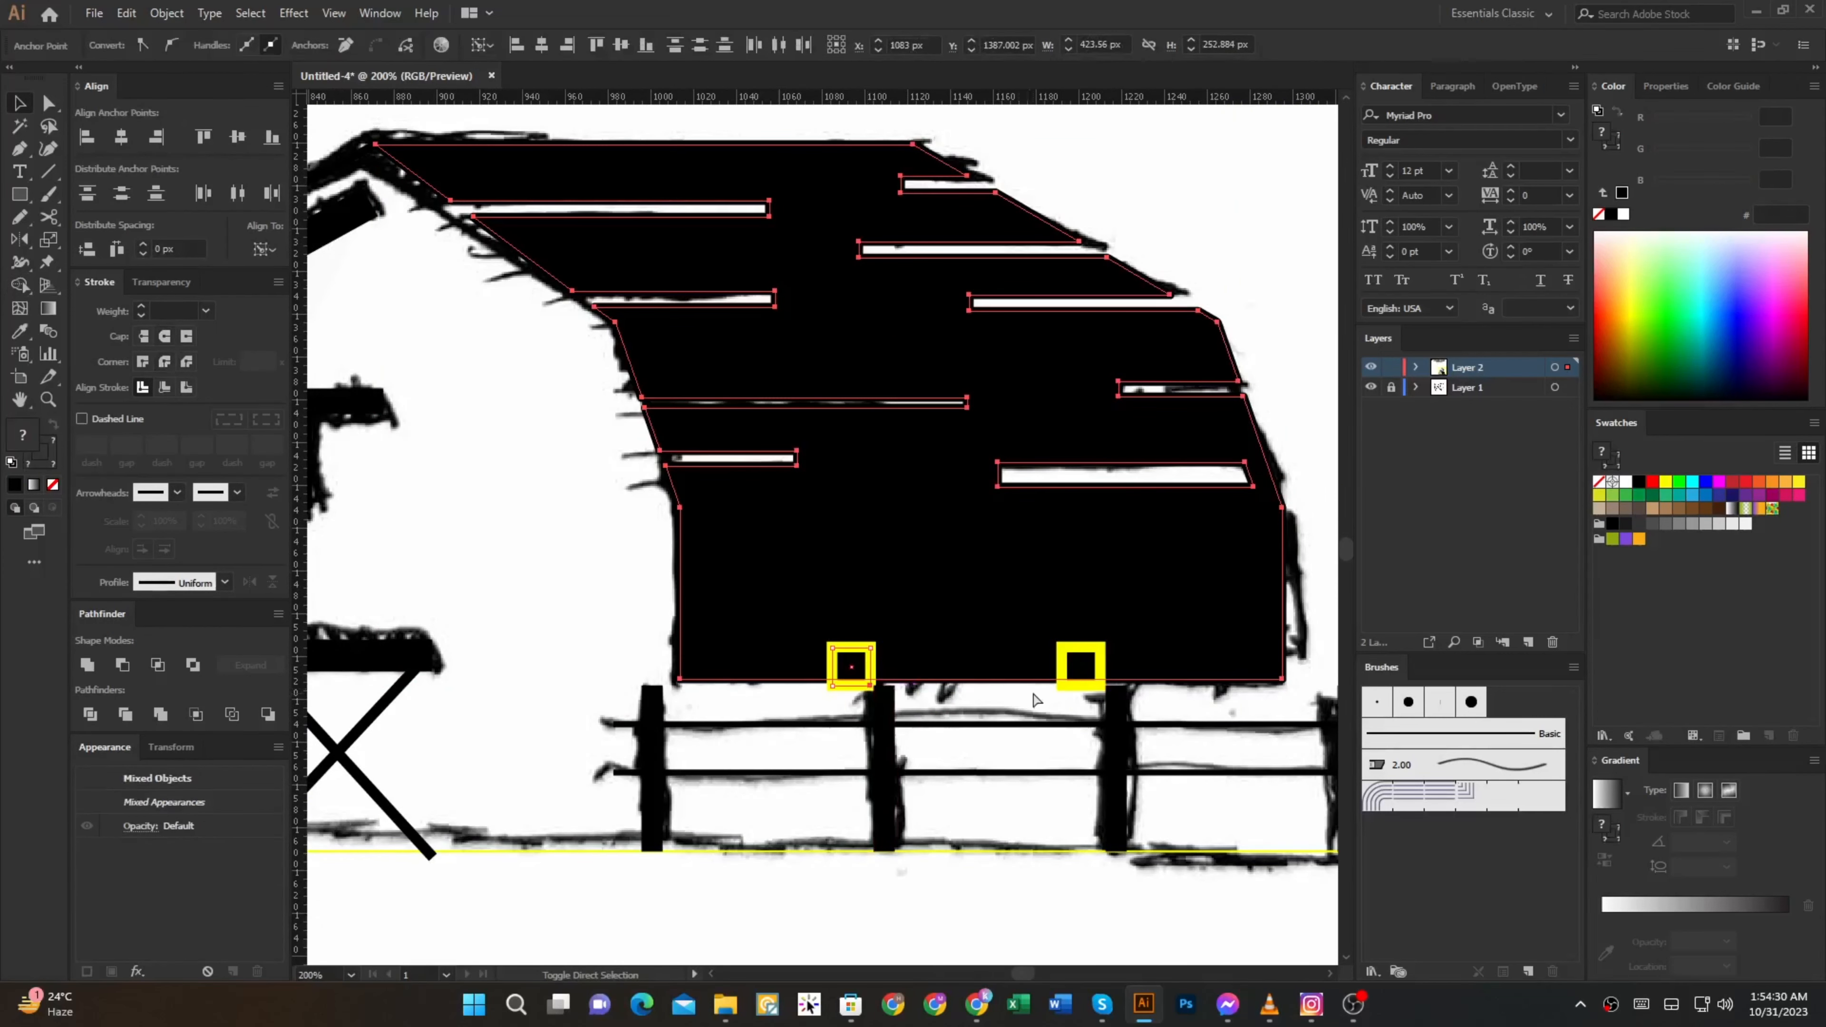
pyautogui.keyDown('ctrl'); pyautogui.keyDown('shift'); pyautogui.click(1076, 680); pyautogui.keyUp('shift'); pyautogui.keyUp('ctrl')
pyautogui.keyDown('shift'); pyautogui.click(1086, 690); pyautogui.keyUp('shift')
pyautogui.scroll(1, 831, 689)
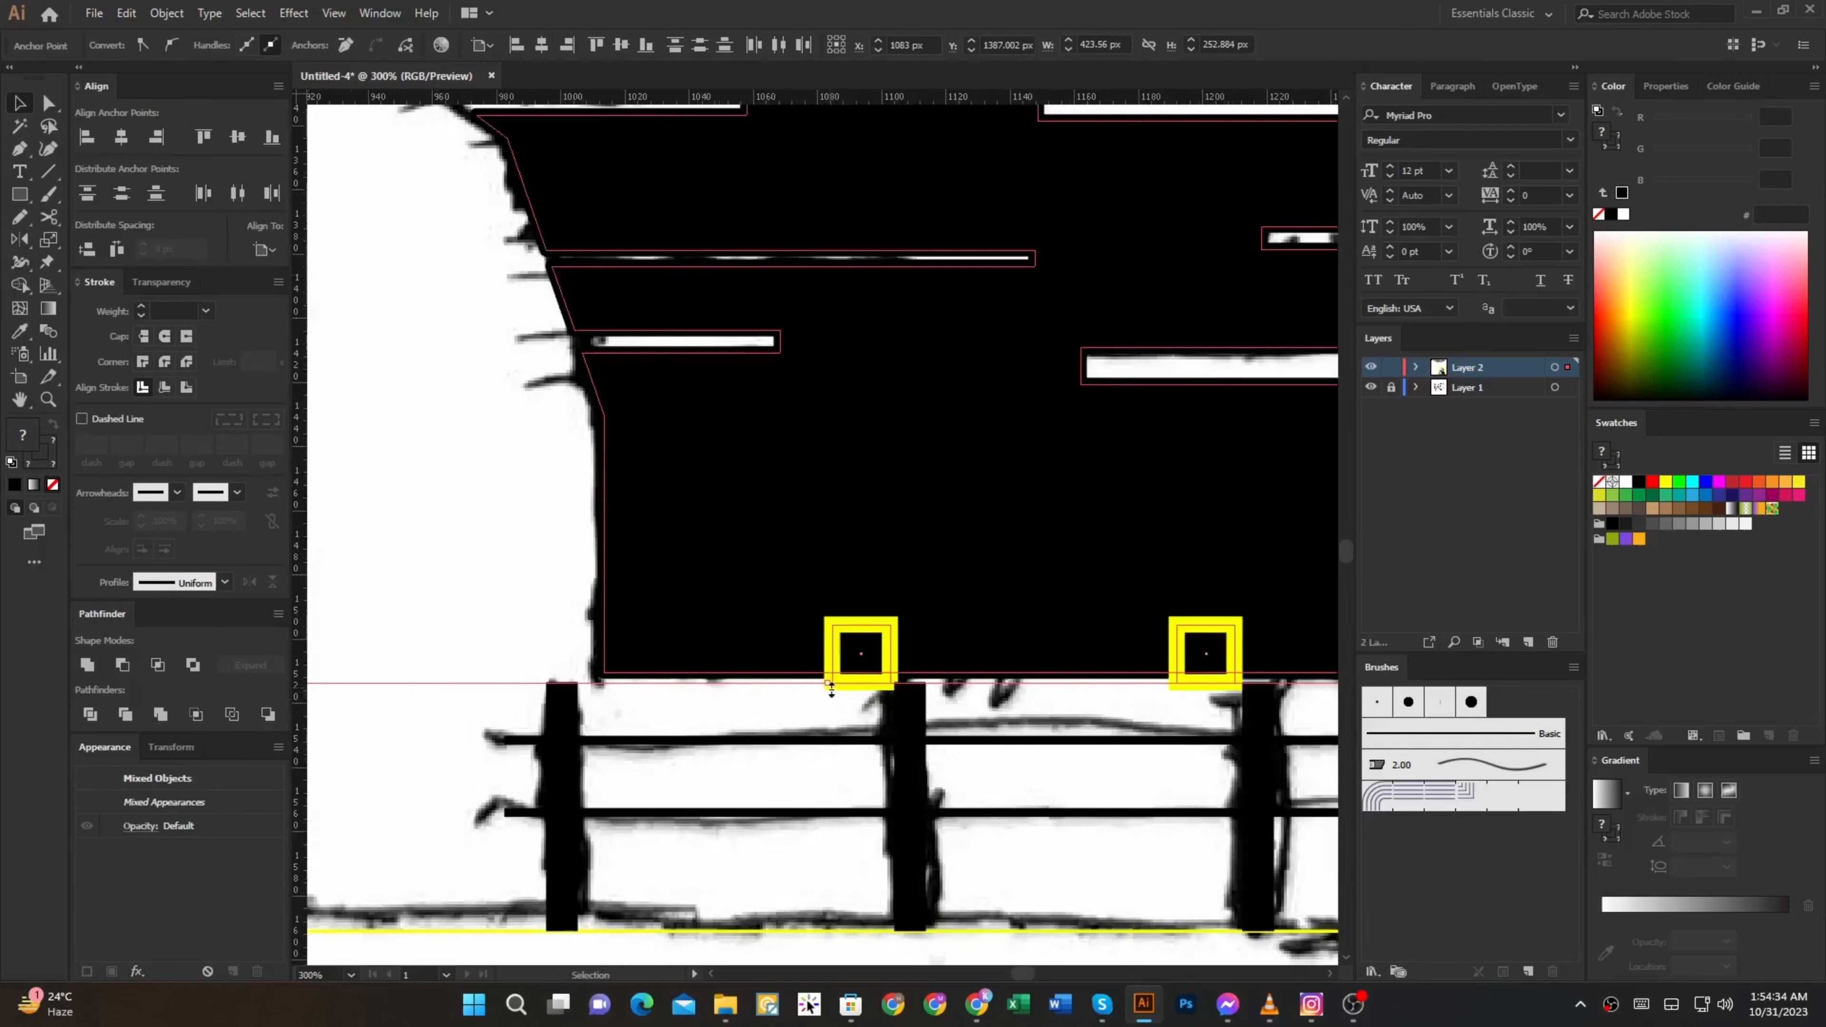
pyautogui.moveTo(881, 661); pyautogui.dragTo(879, 681)
pyautogui.hotkey('shift', 'm')
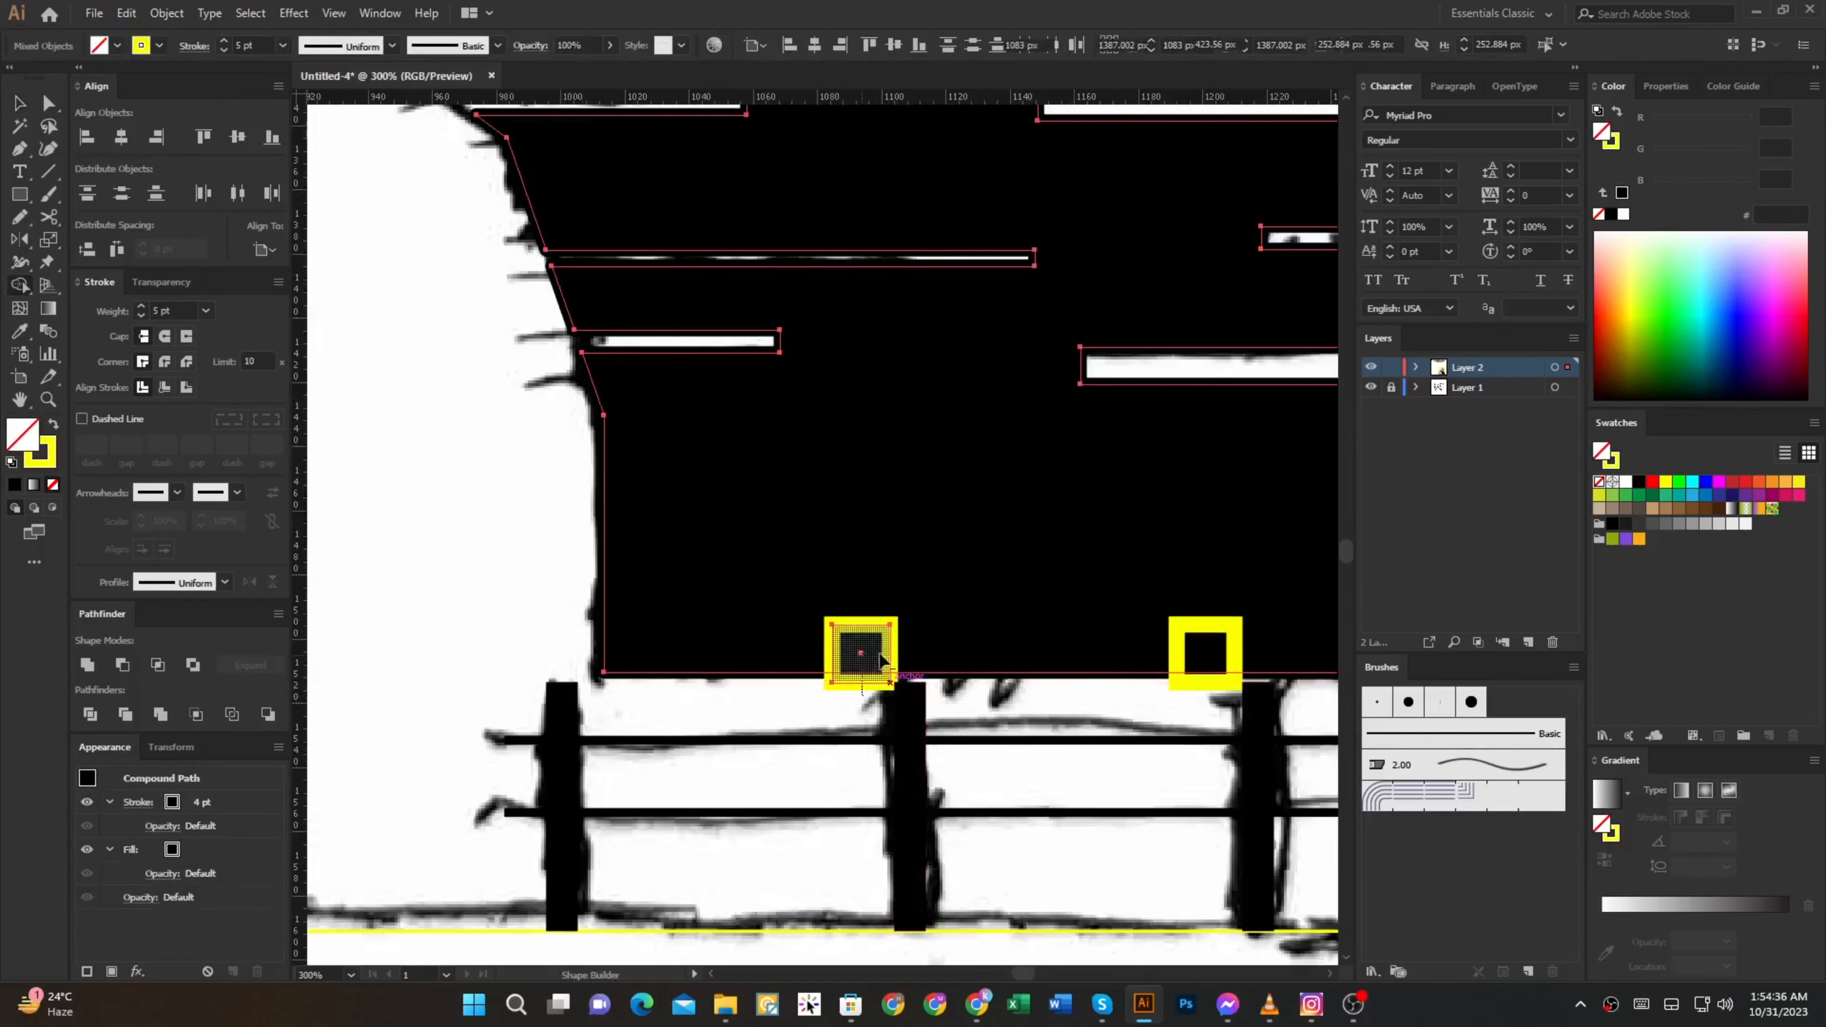
pyautogui.scroll(-3, 1233, 710)
pyautogui.scroll(2, 1179, 652)
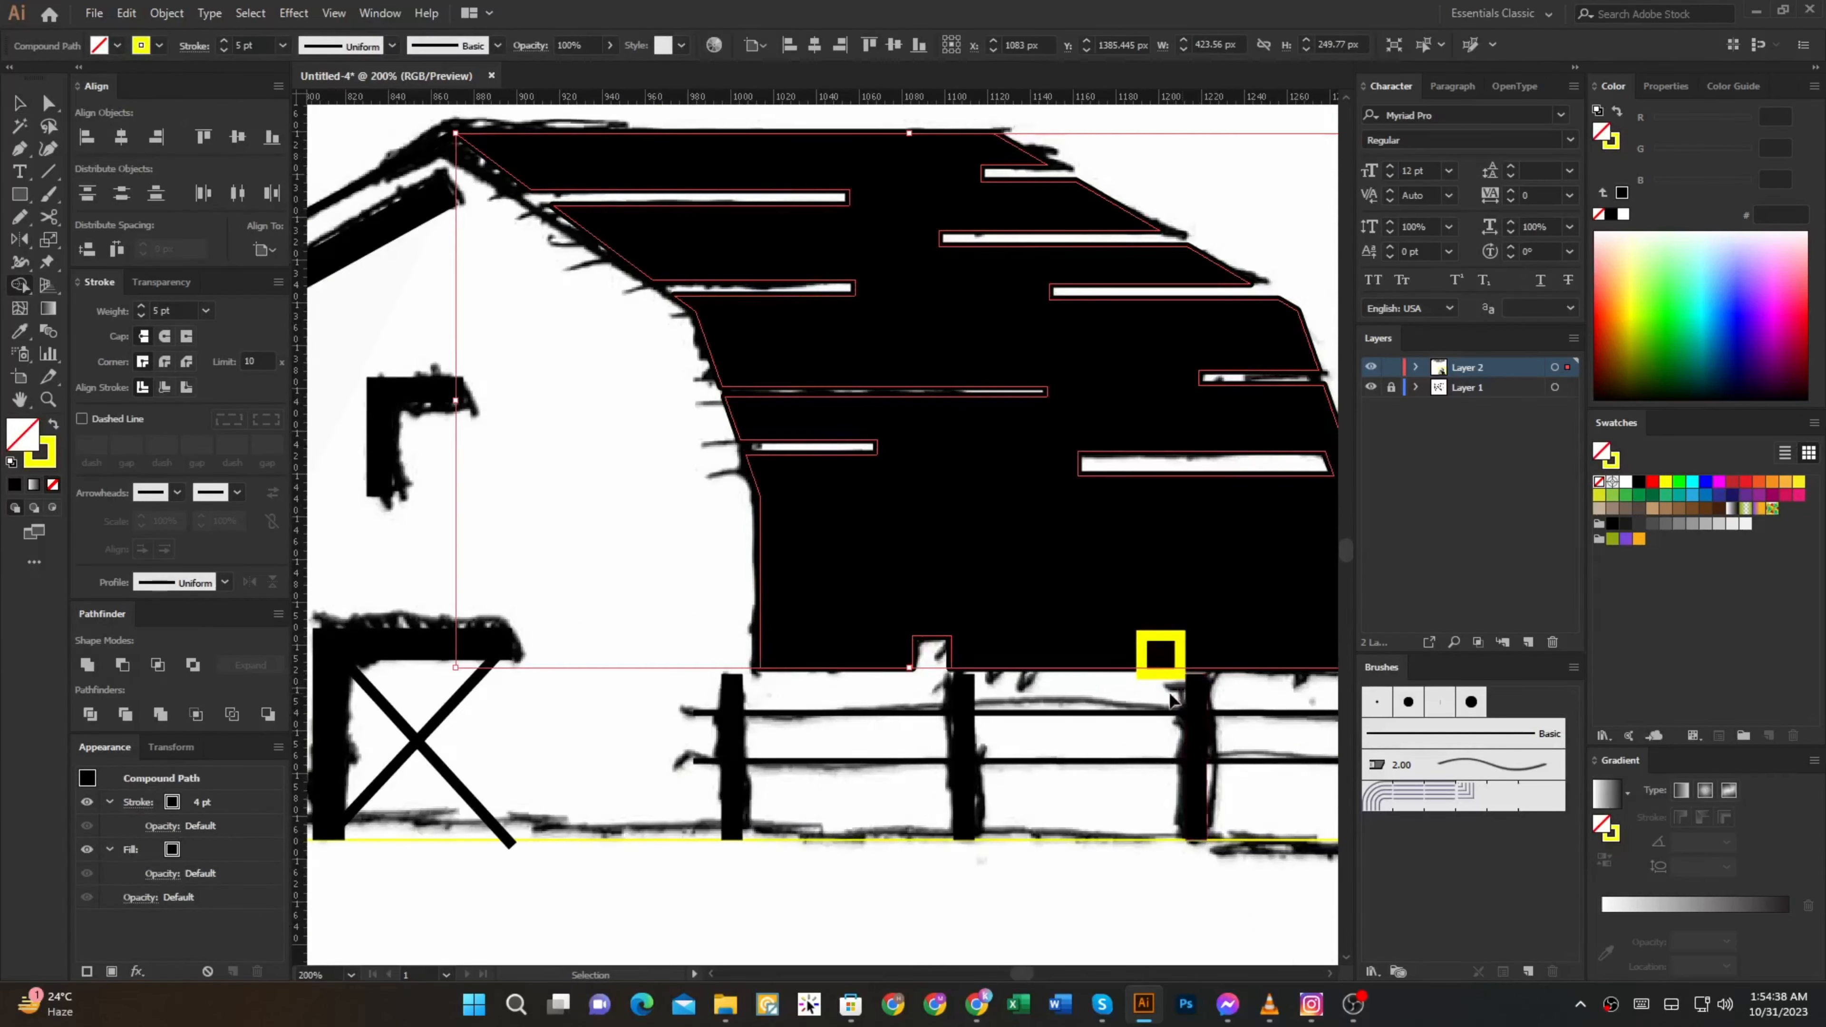
# Cut the right small yellow square out of the roof's bottom edge and deselect the roof
pyautogui.moveTo(1162, 648); pyautogui.dragTo(1156, 688)
pyautogui.scroll(-2, 1153, 677)
pyautogui.press('v')
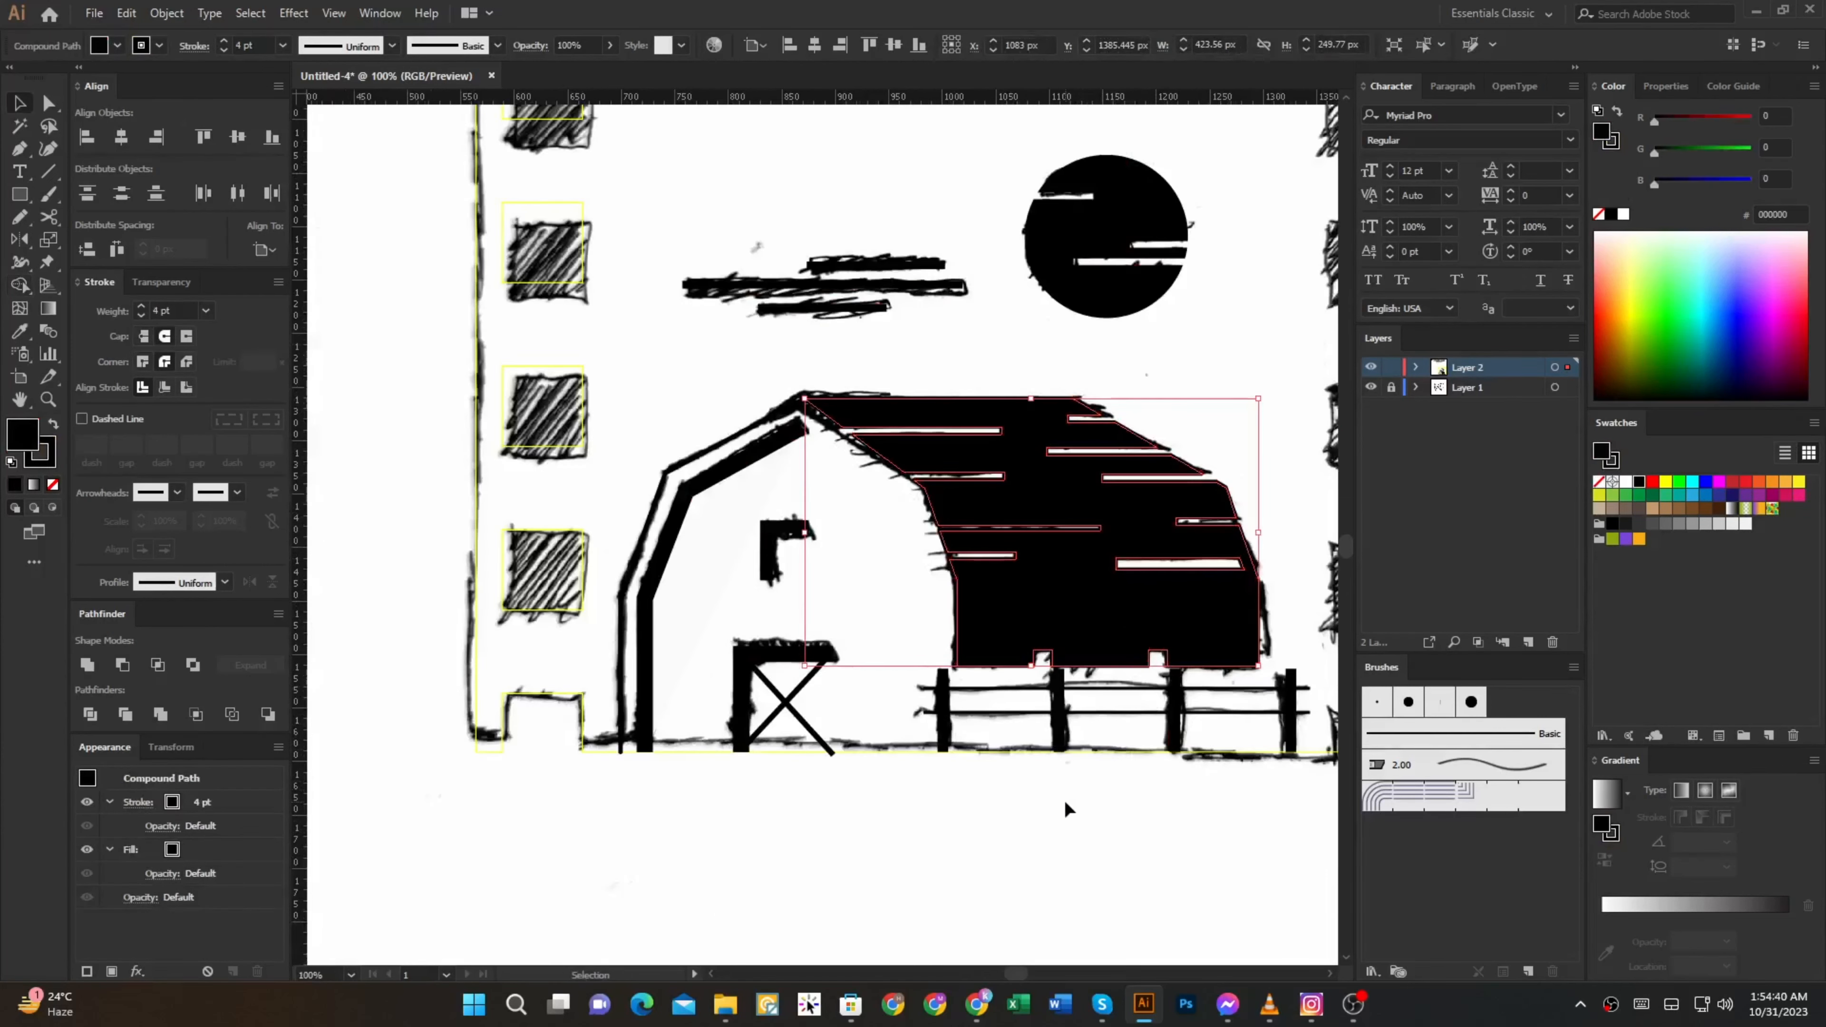
pyautogui.click(1062, 798)
# Swap the filmstrip shape's yellow outline into a solid yellow fill with no stroke
pyautogui.scroll(1, 769, 583)
pyautogui.scroll(-2, 1125, 848)
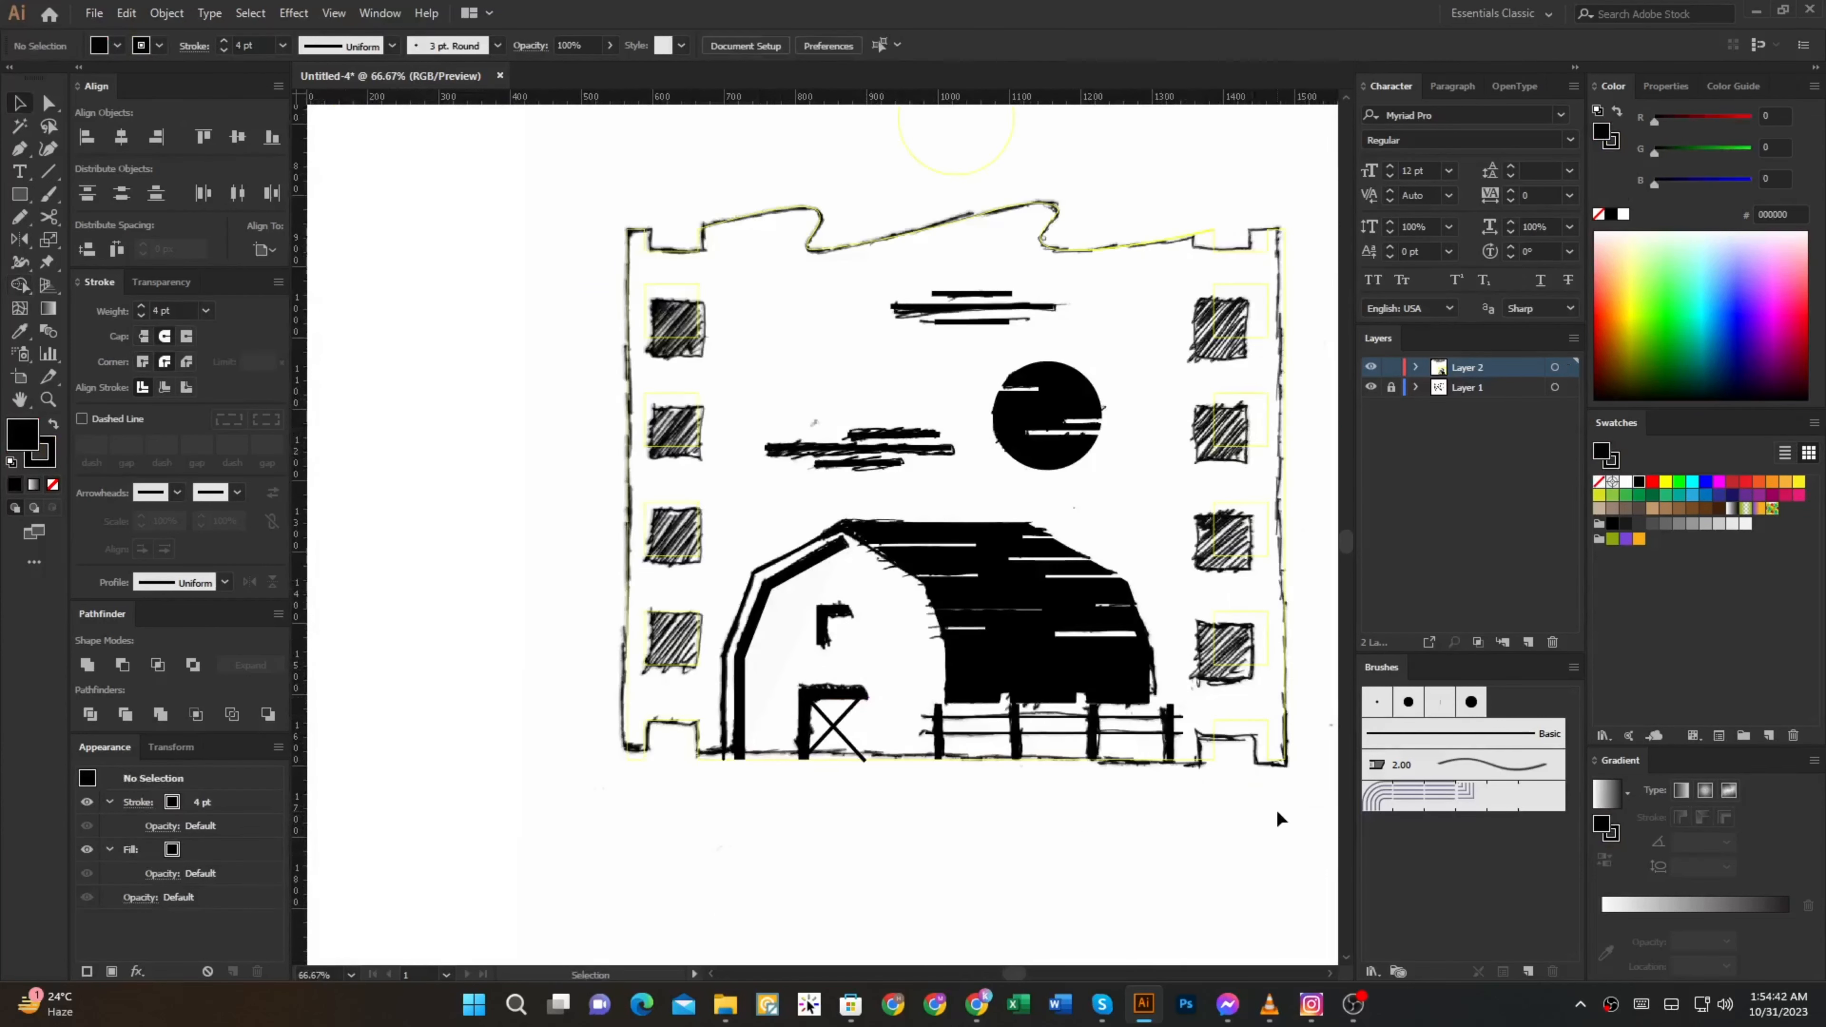
pyautogui.click(1215, 745)
pyautogui.hotkey('shift', 'x')
pyautogui.press('i')
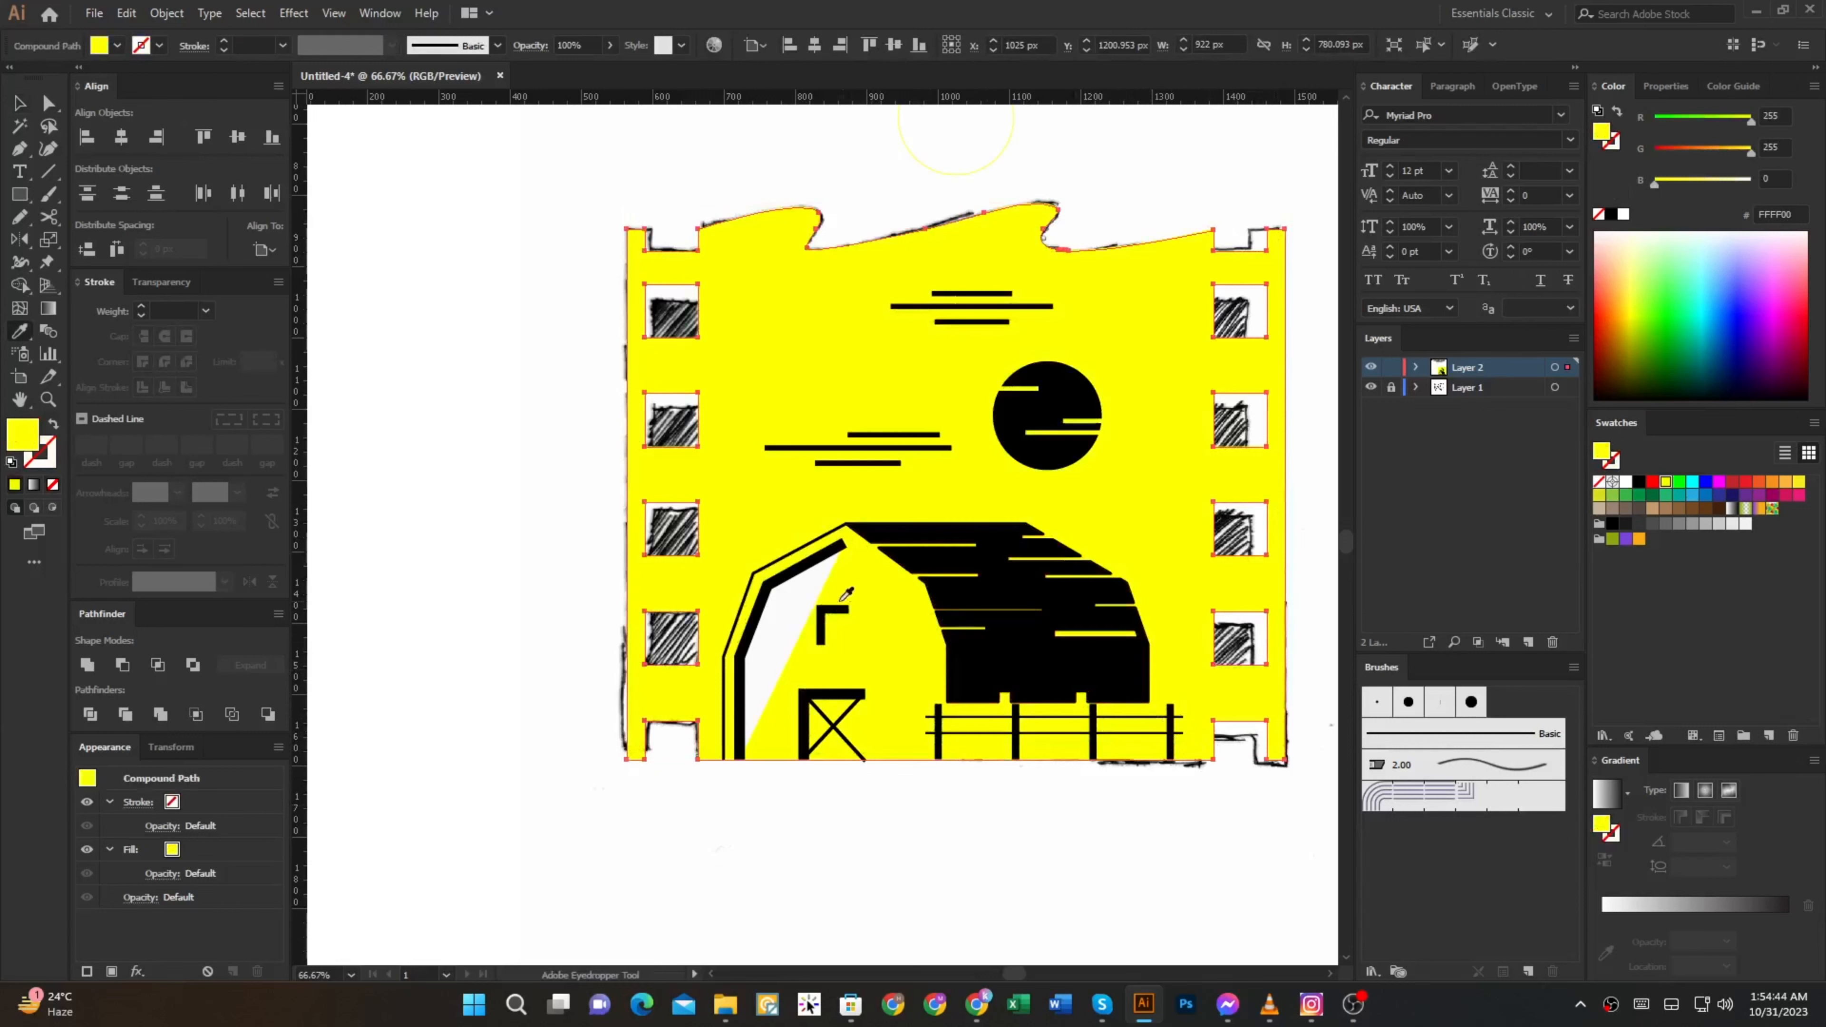
# Remove the white fill from the barn's thick inner roof line, keeping its black stroke
pyautogui.press('a')
pyautogui.click(802, 608)
pyautogui.click(55, 483)
pyautogui.press('v')
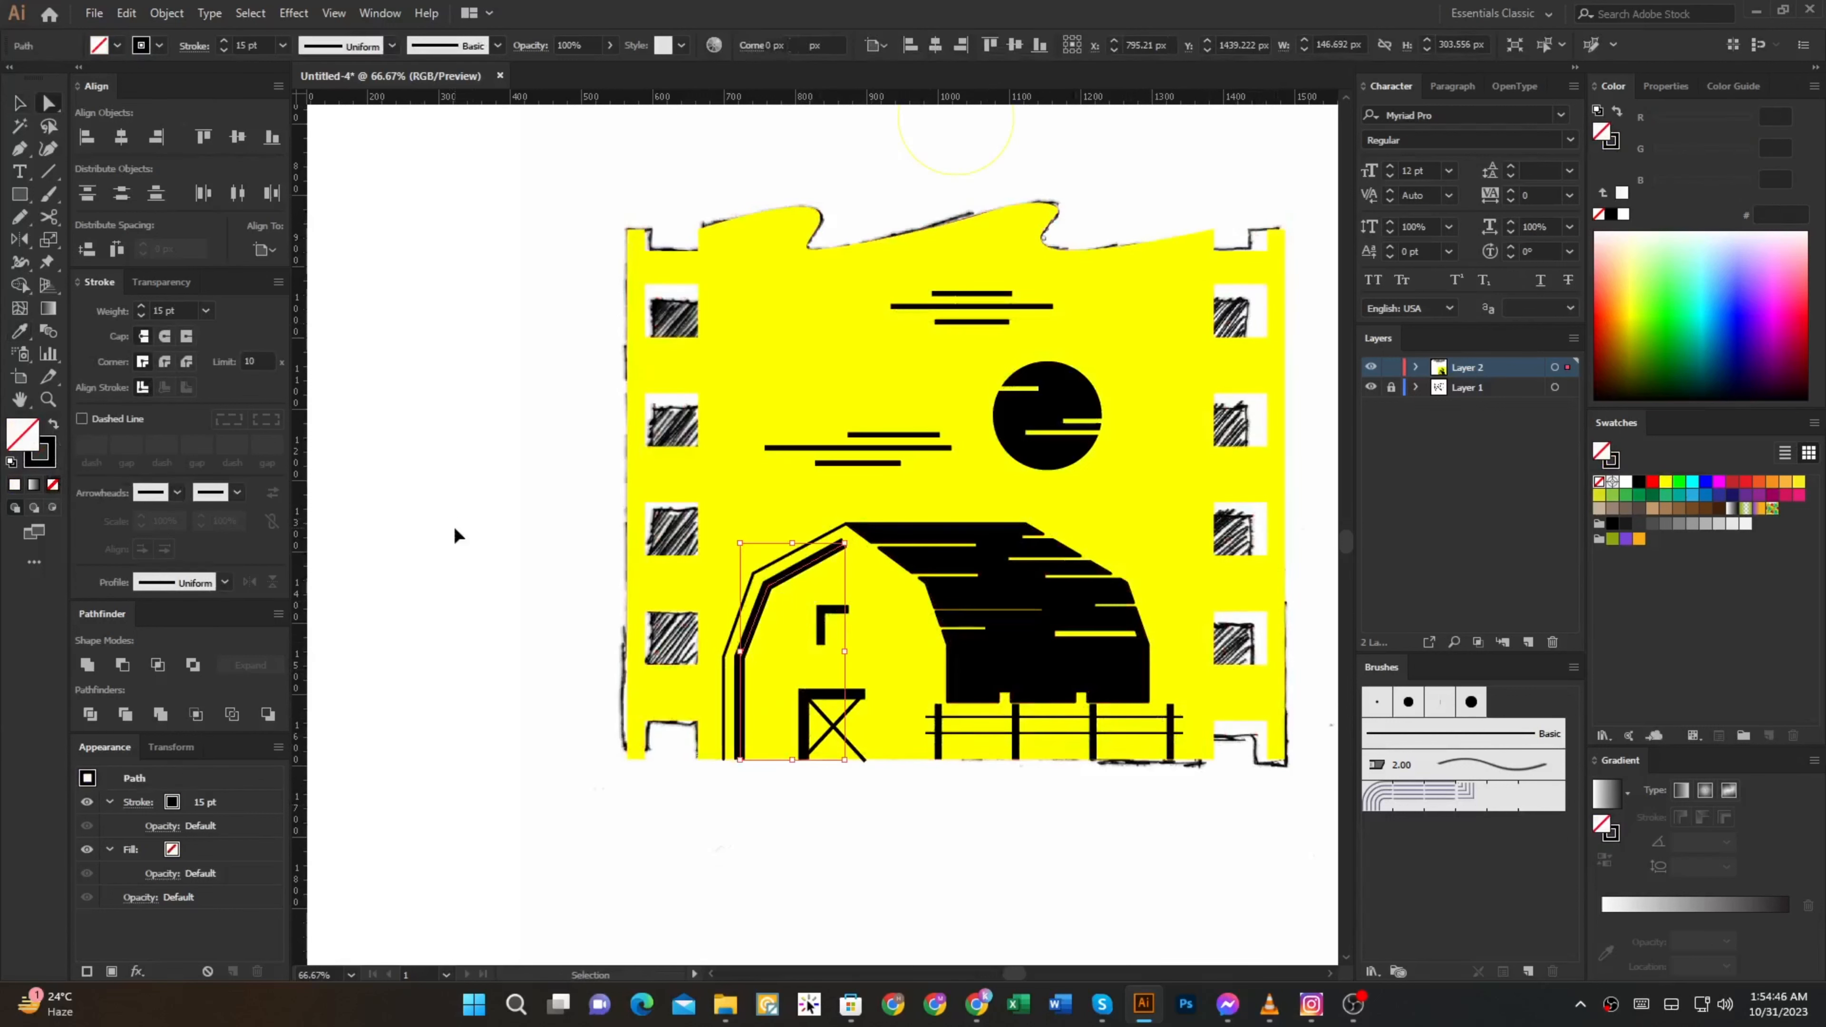
pyautogui.click(457, 535)
# Change the fill of the filmstrip compound path to white (FFFFFF), leaving it without a stroke
pyautogui.moveTo(460, 536); pyautogui.dragTo(432, 557)
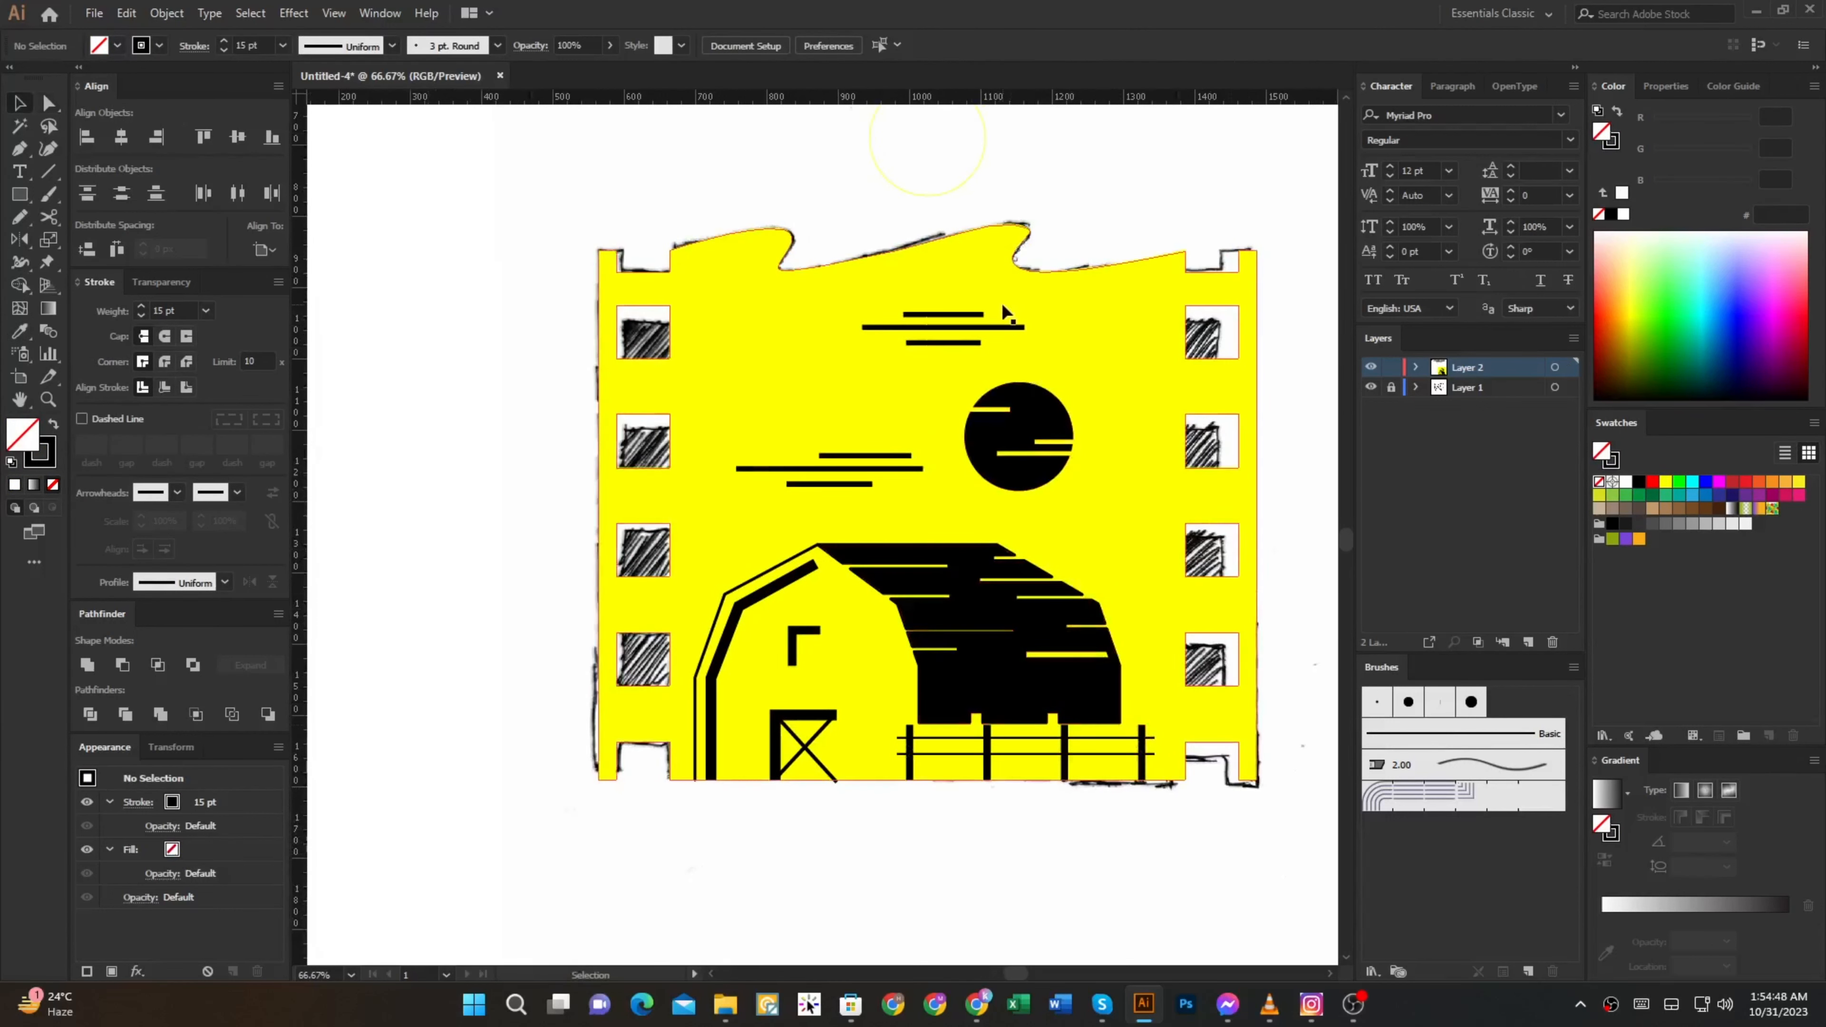
pyautogui.scroll(-1, 985, 417)
pyautogui.moveTo(999, 461); pyautogui.dragTo(918, 509)
pyautogui.press('v')
pyautogui.click(1052, 653)
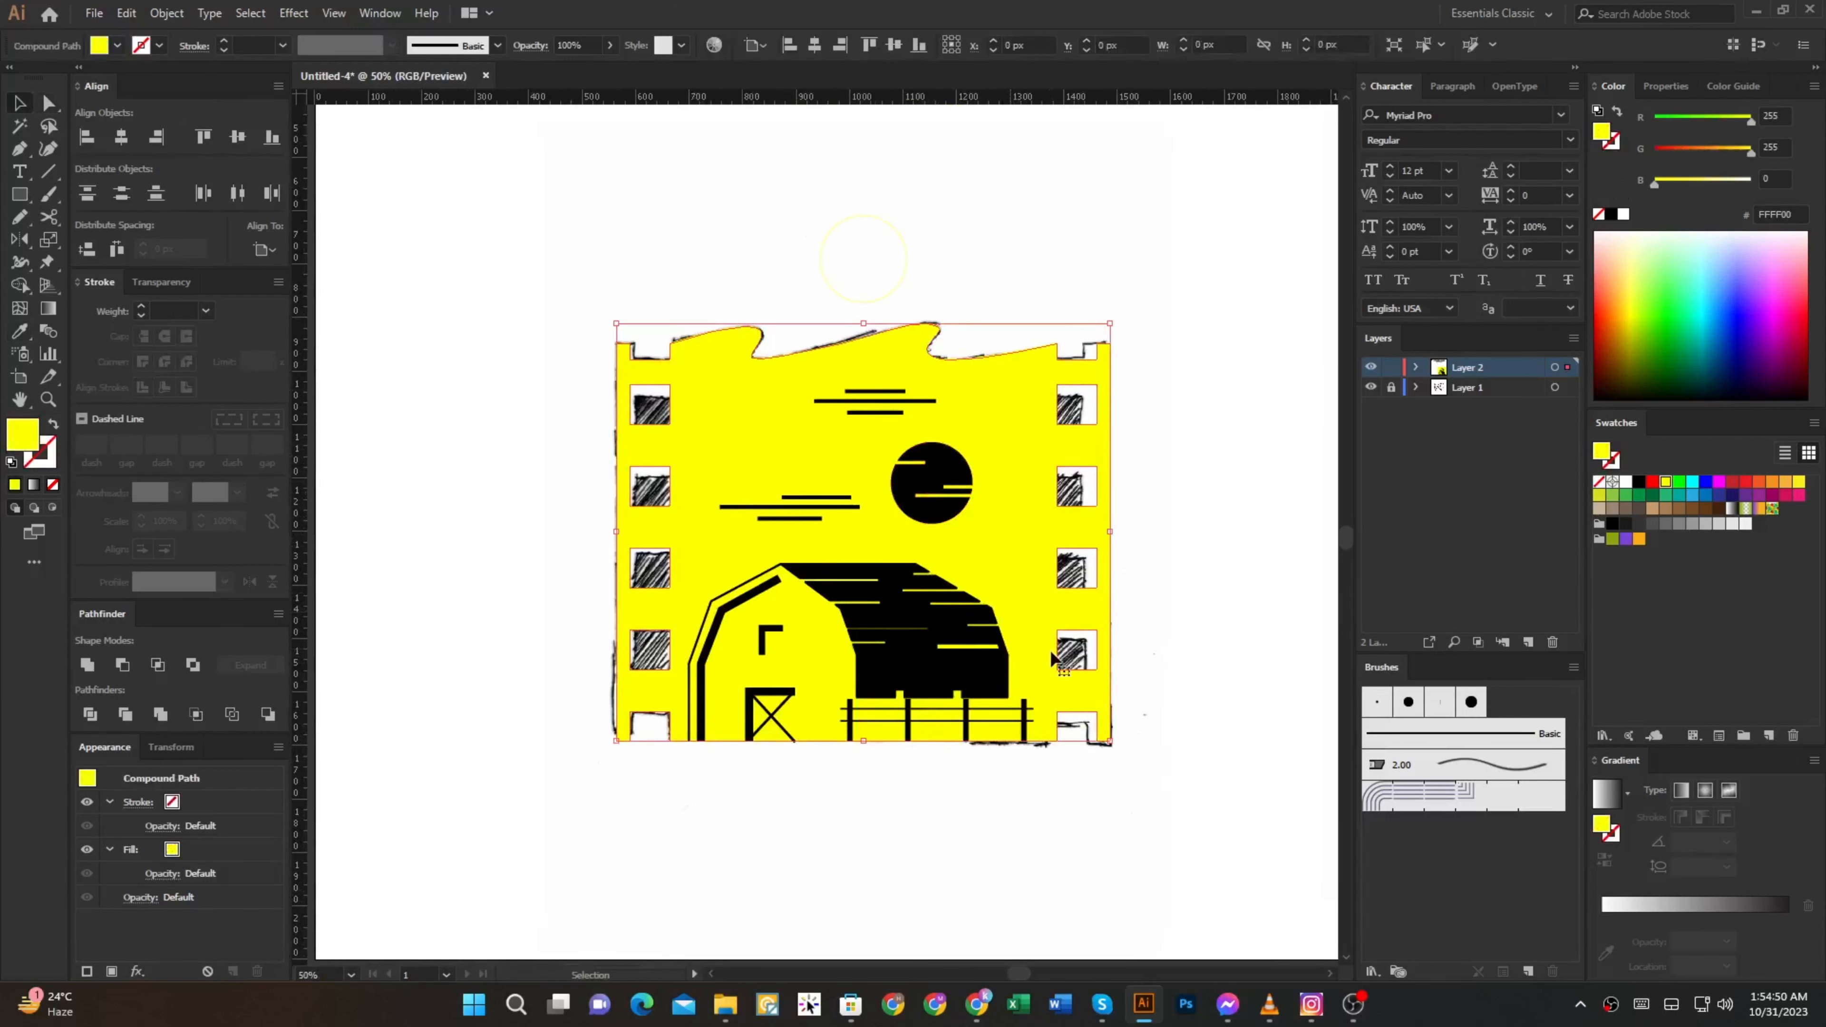
pyautogui.click(1638, 483)
pyautogui.hotkey('ctrl', 'z')
pyautogui.hotkey('ctrl', 'z')
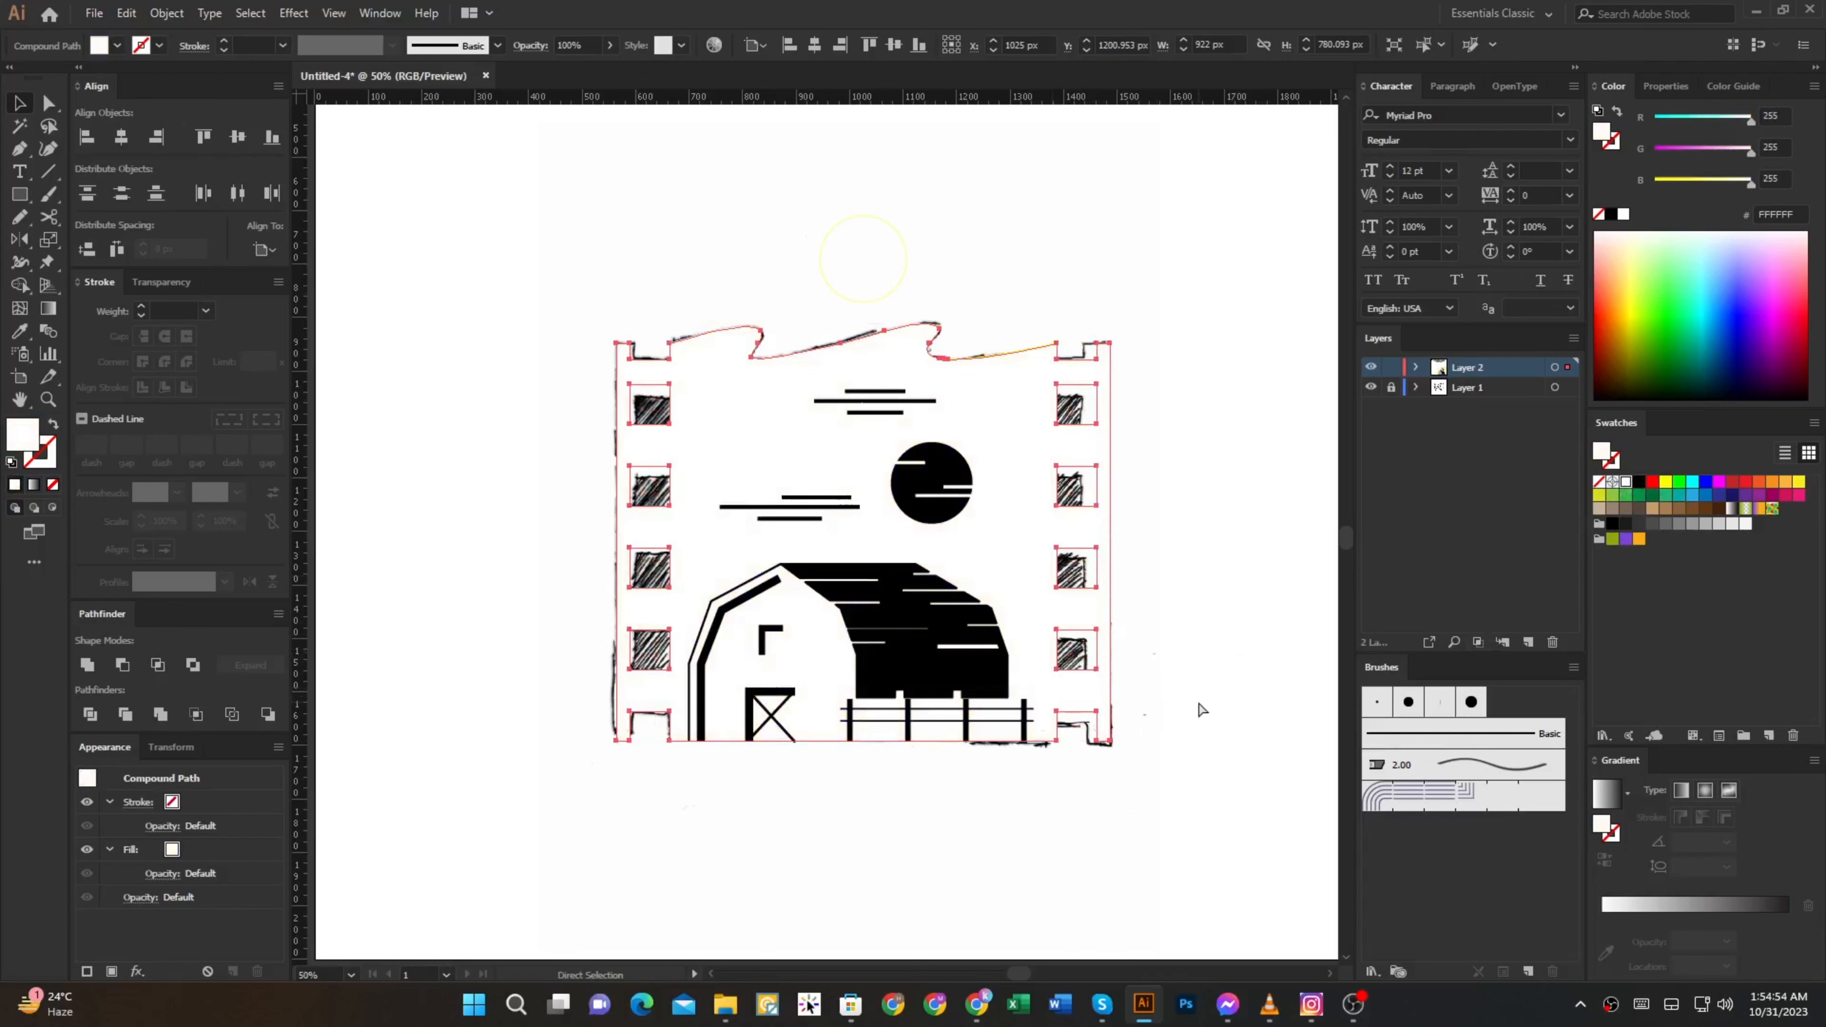
# Delete the thin yellow construction circle above the filmstrip
pyautogui.moveTo(1210, 779); pyautogui.dragTo(492, 234)
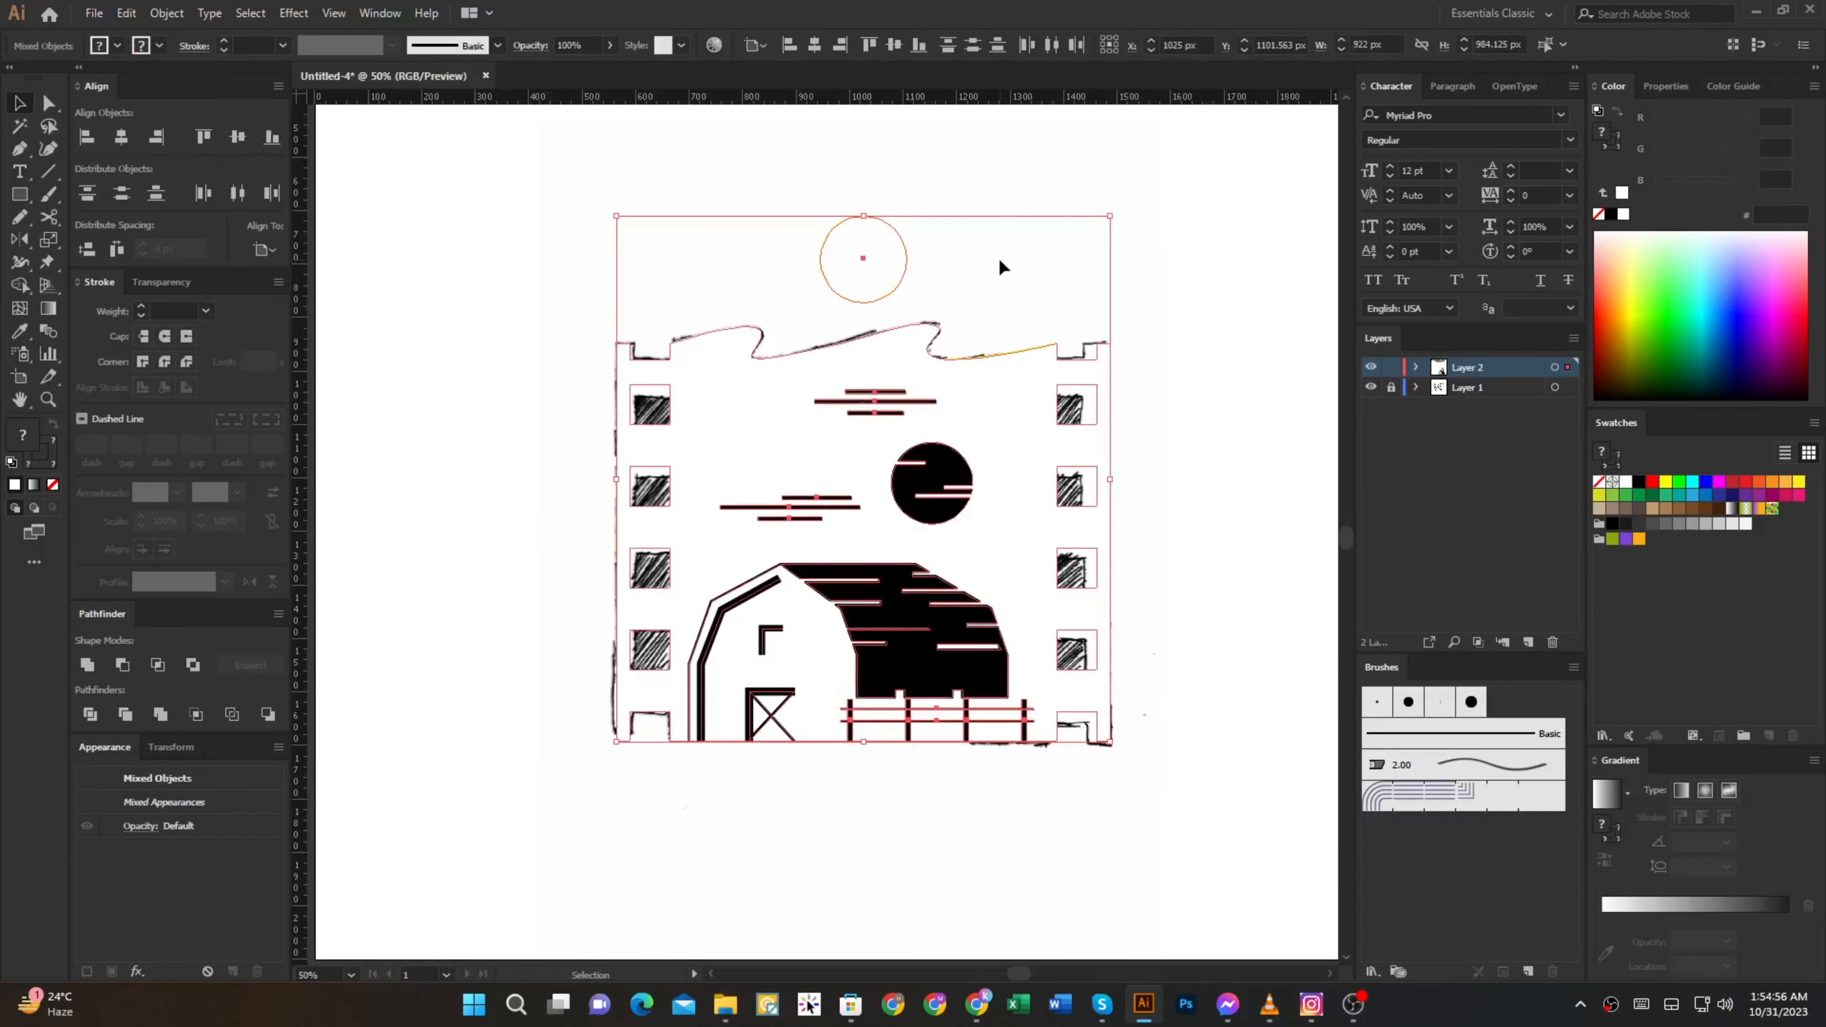
pyautogui.press('a')
pyautogui.moveTo(978, 214); pyautogui.dragTo(811, 269)
pyautogui.press('Delete')
pyautogui.press('Delete')
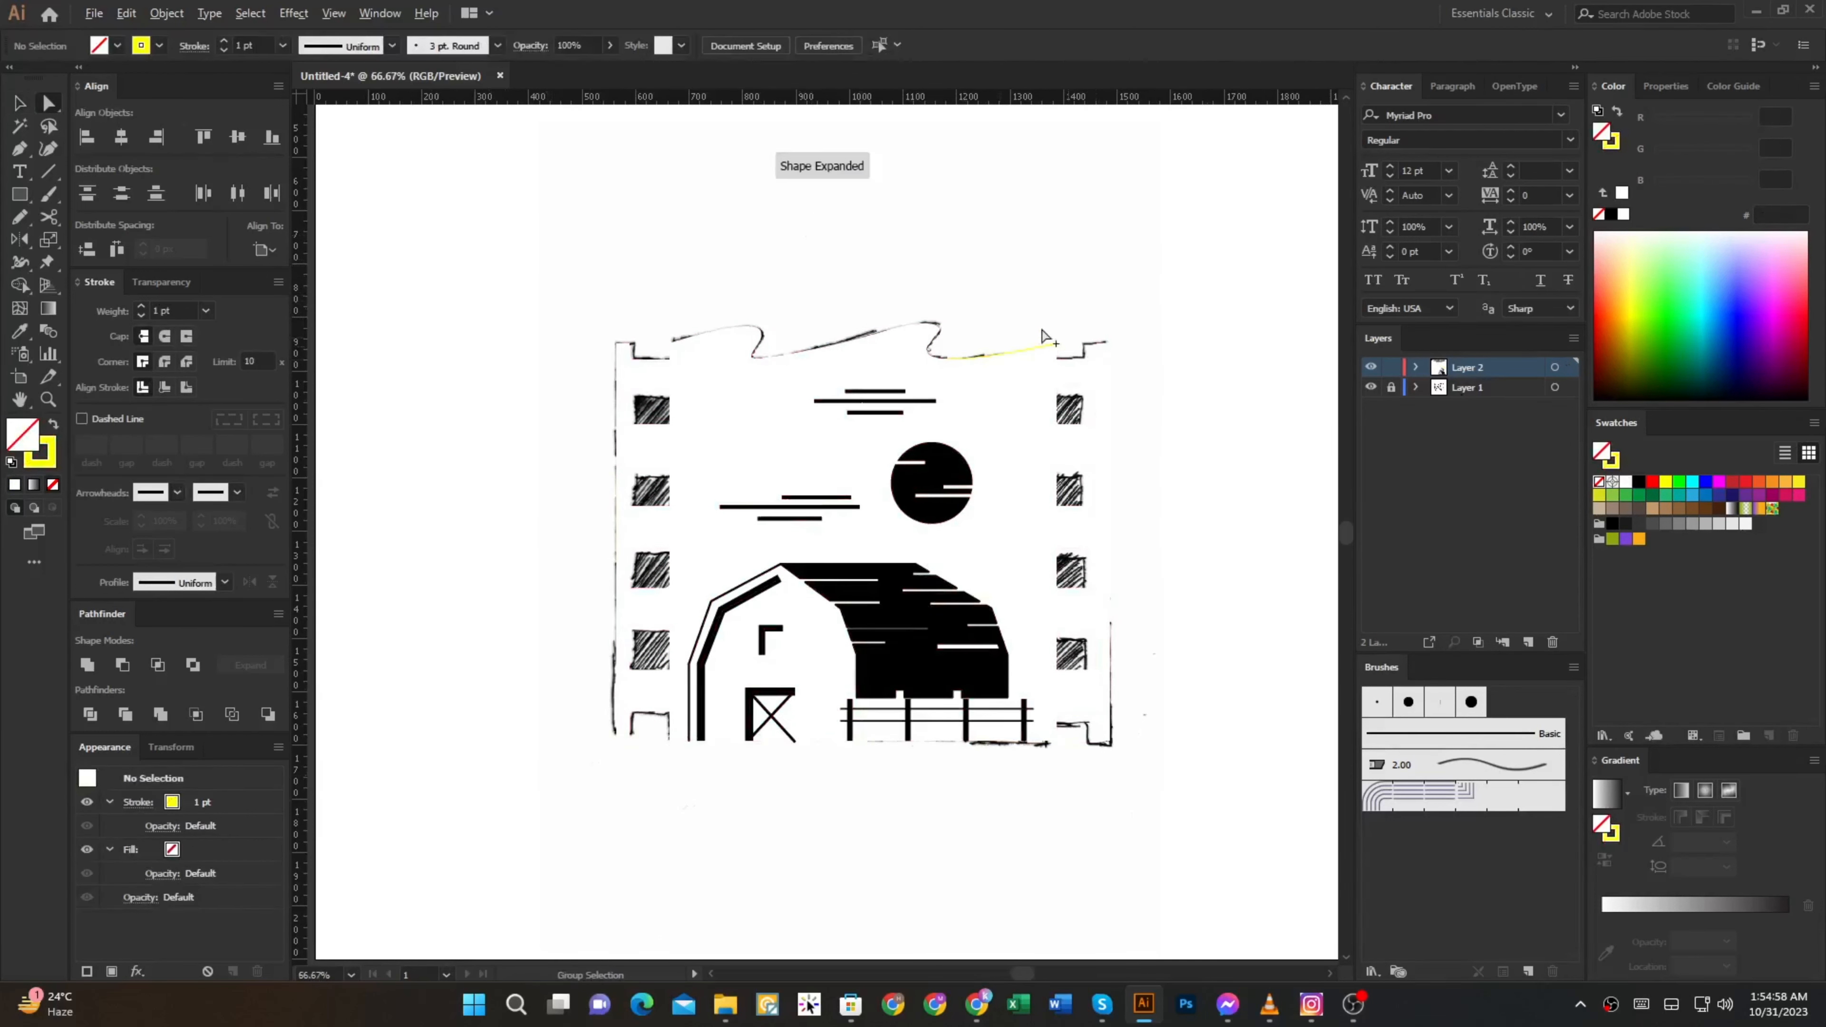
# Delete the leftover yellow curve lying along the right end of the filmstrip's wavy top edge
pyautogui.scroll(3, 1043, 336)
pyautogui.click(1020, 424)
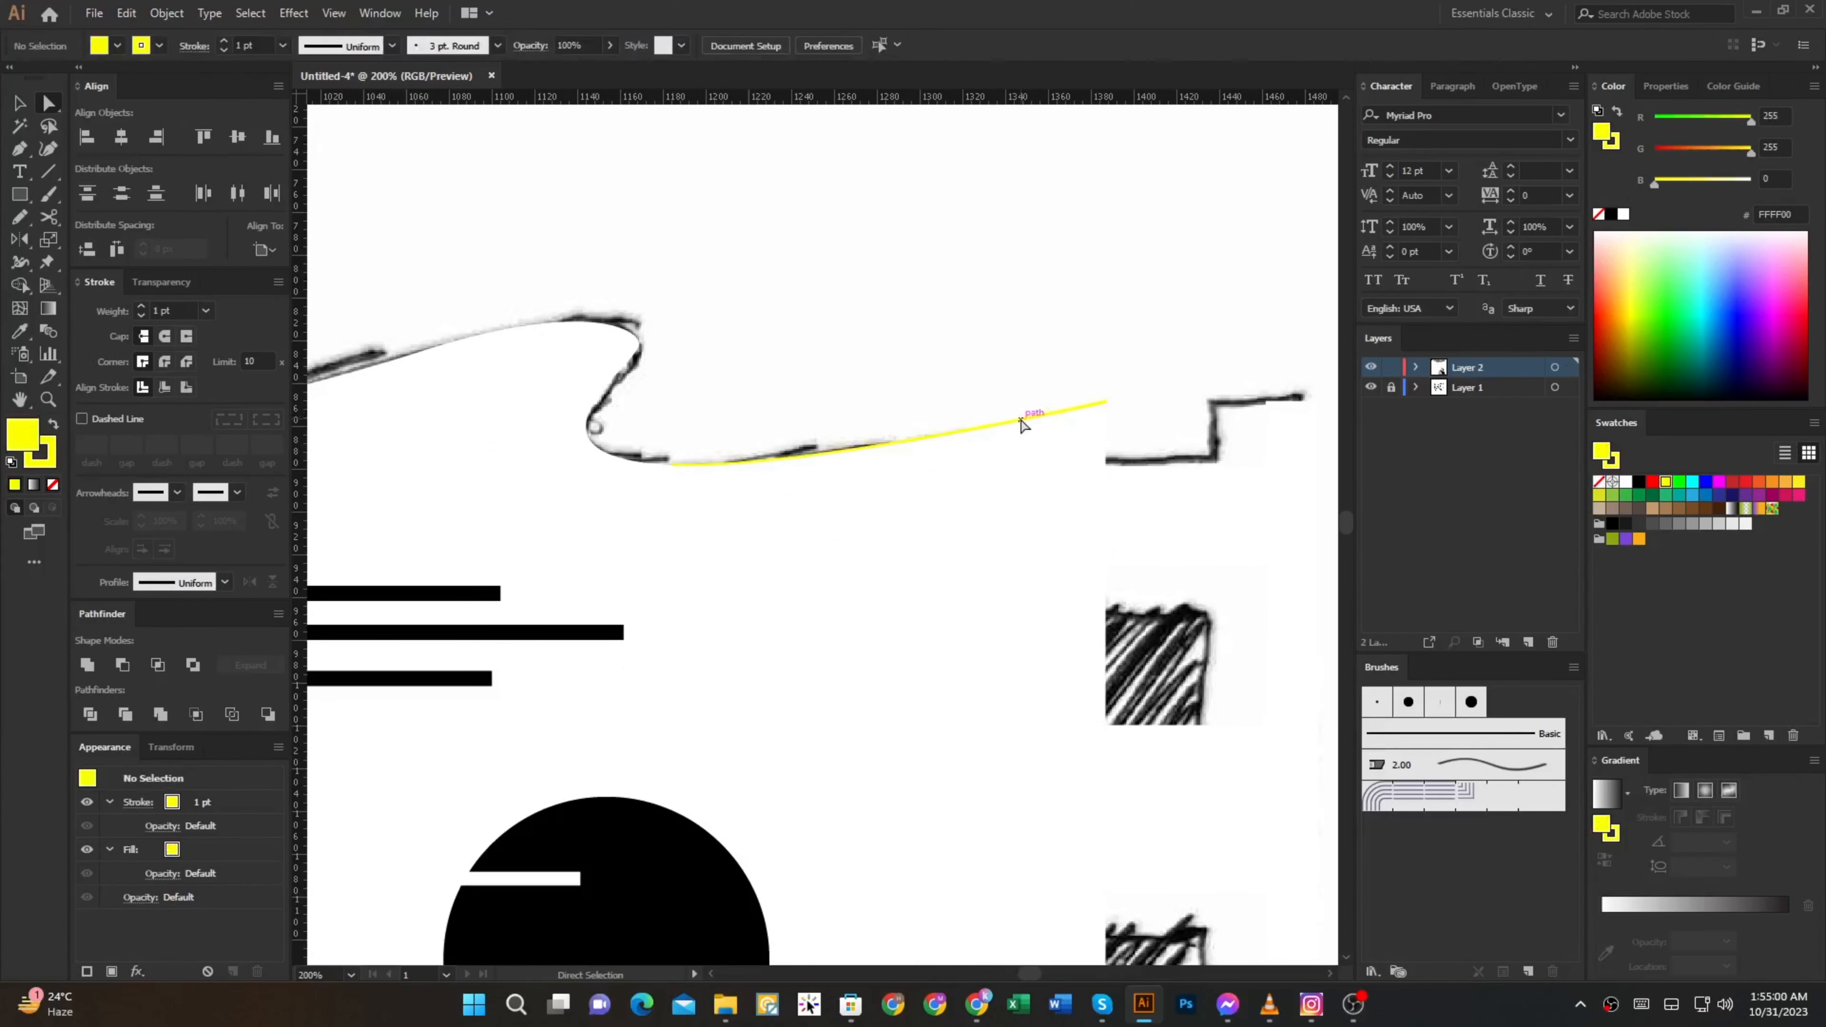
pyautogui.press('Delete')
pyautogui.press('Delete')
pyautogui.press('v')
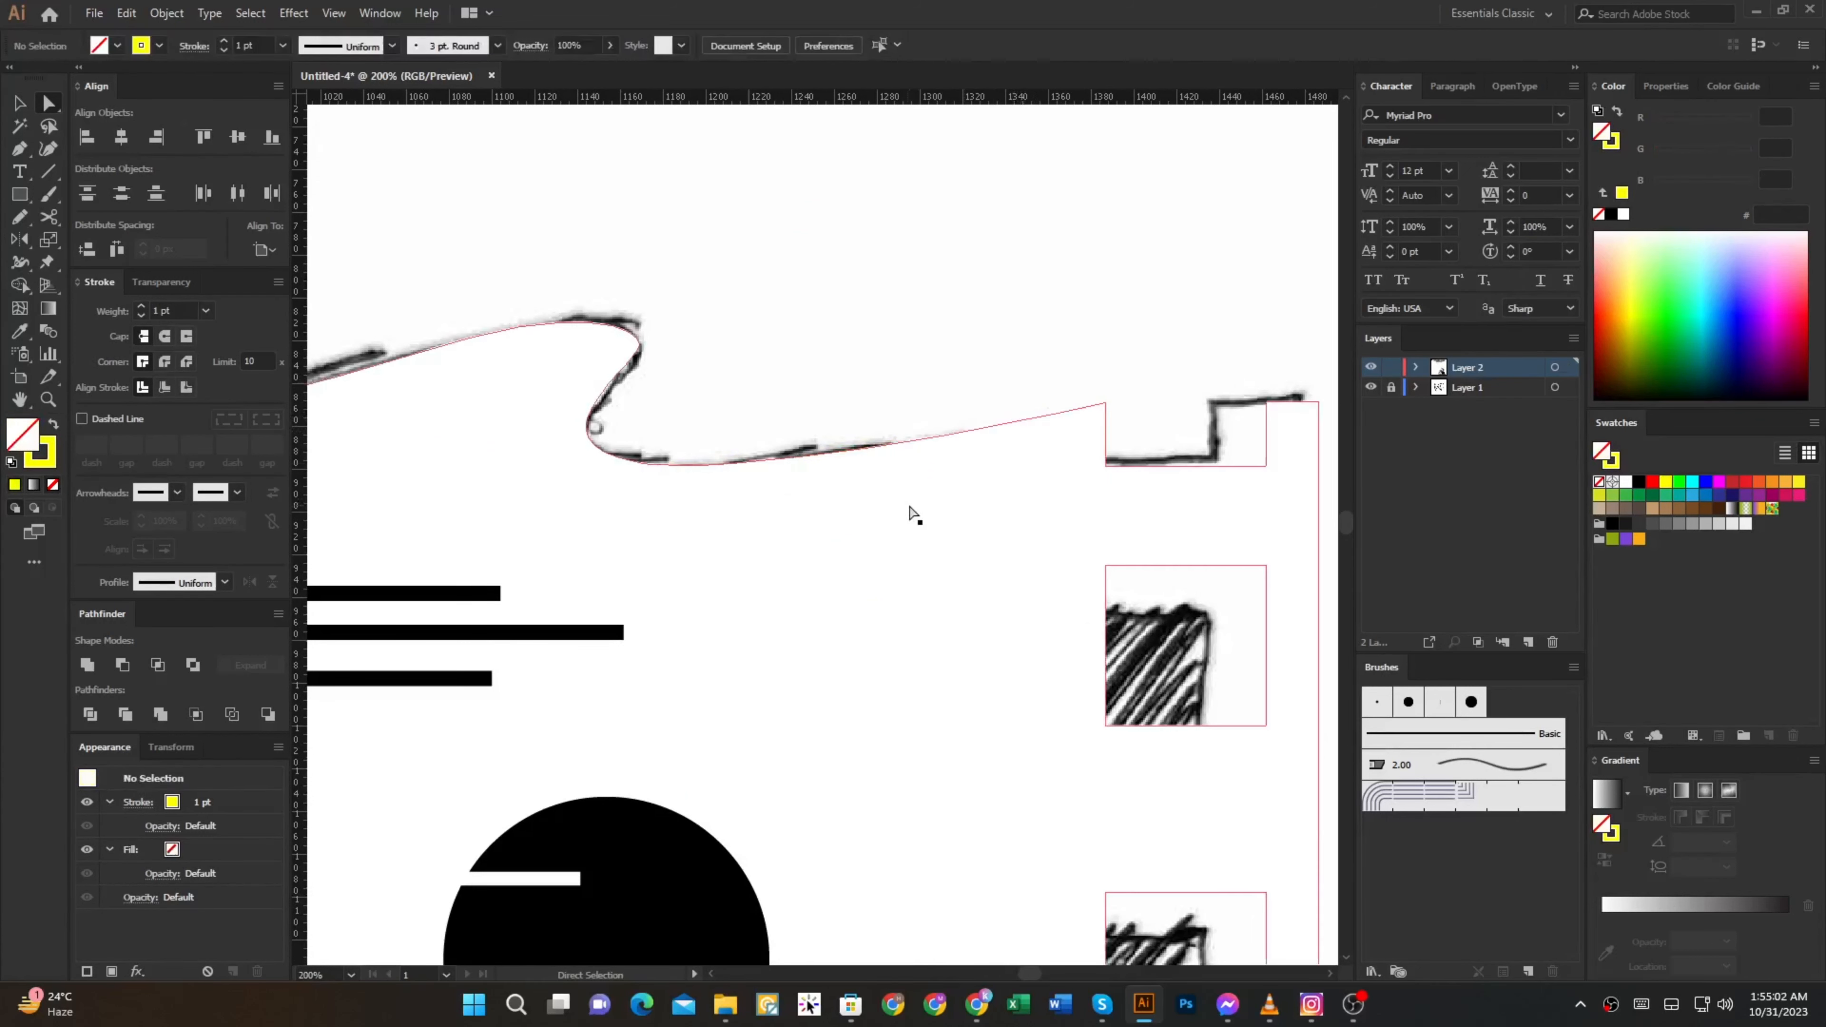
# Select the whole traced artwork and move it straight down off the sketch to below the artboard
pyautogui.click(912, 508)
pyautogui.scroll(-5, 1002, 469)
pyautogui.scroll(1, 1000, 464)
pyautogui.scroll(-1, 1100, 620)
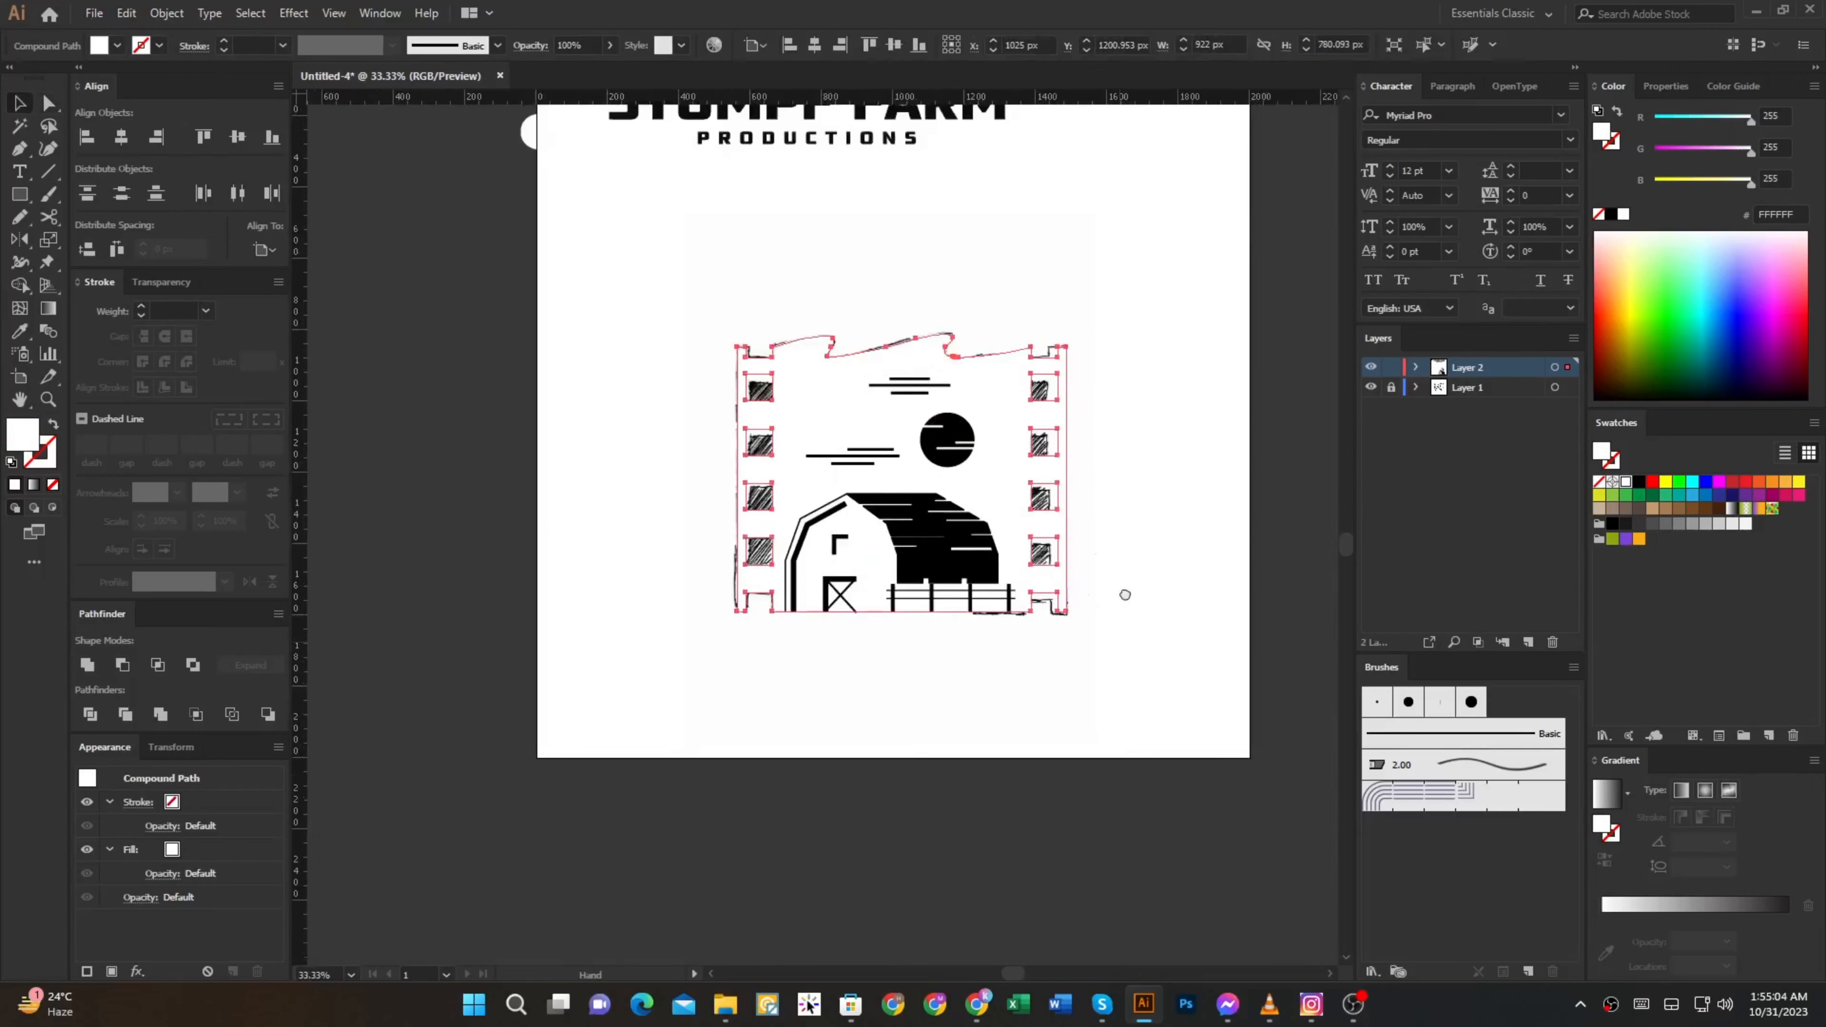
pyautogui.moveTo(1125, 595); pyautogui.dragTo(1143, 473)
pyautogui.moveTo(1130, 553); pyautogui.dragTo(695, 203)
pyautogui.moveTo(884, 302); pyautogui.dragTo(893, 770)
pyautogui.moveTo(893, 770); pyautogui.dragTo(899, 557)
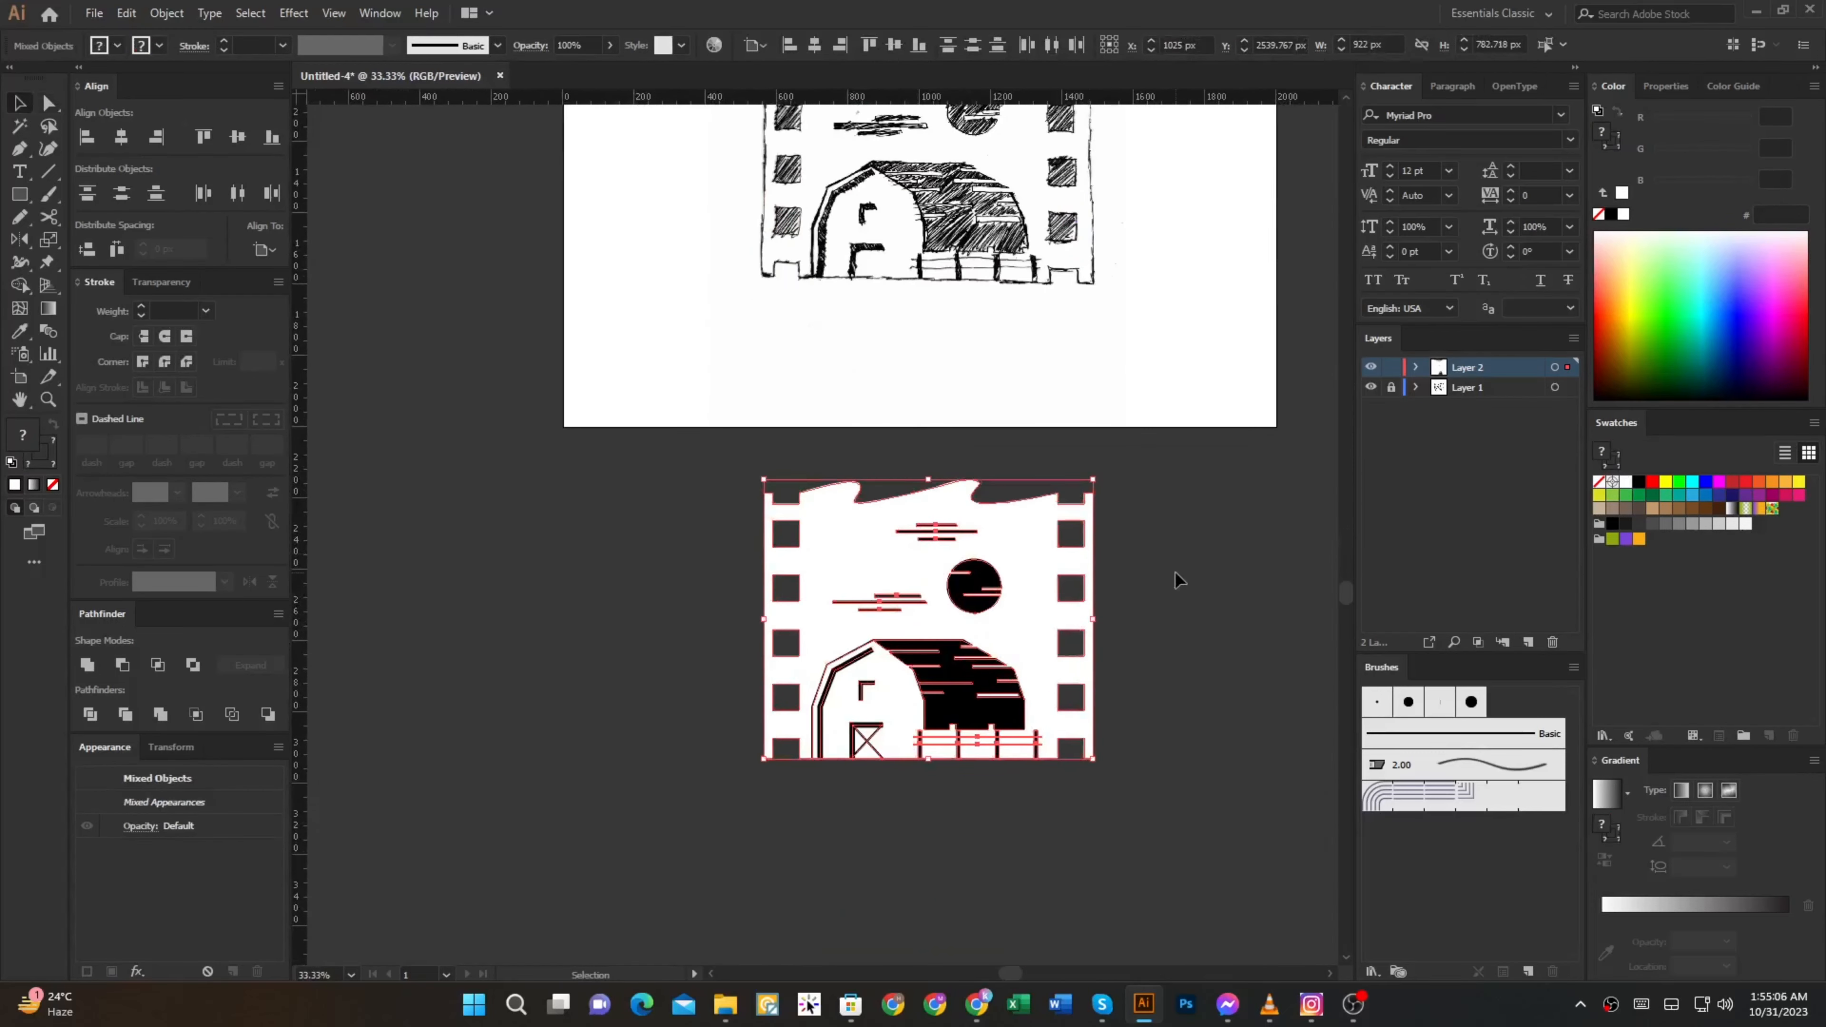
# Select the entire moved artwork, expand its line strokes into filled outlines and group everything
pyautogui.click(1173, 573)
pyautogui.scroll(2, 989, 681)
pyautogui.moveTo(1005, 736); pyautogui.dragTo(1020, 672)
pyautogui.moveTo(1288, 848); pyautogui.dragTo(463, 221)
pyautogui.scroll(6, 737, 776)
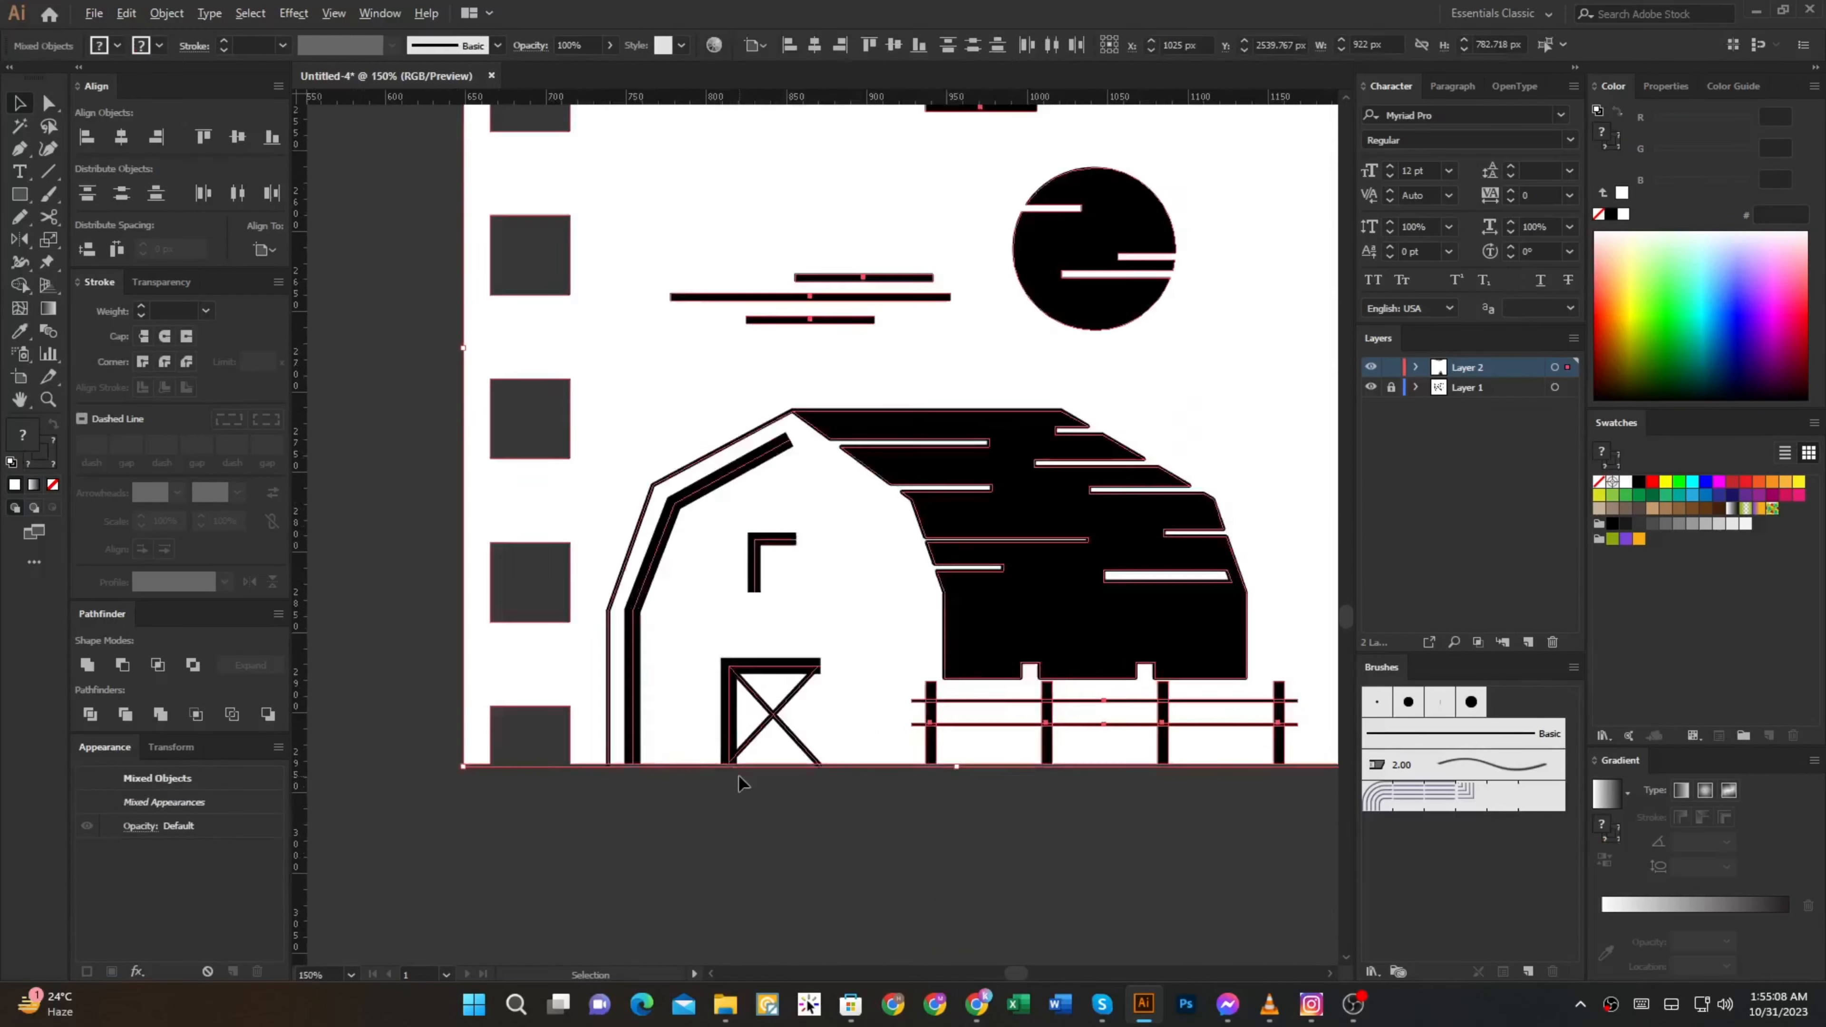
pyautogui.scroll(-3, 722, 716)
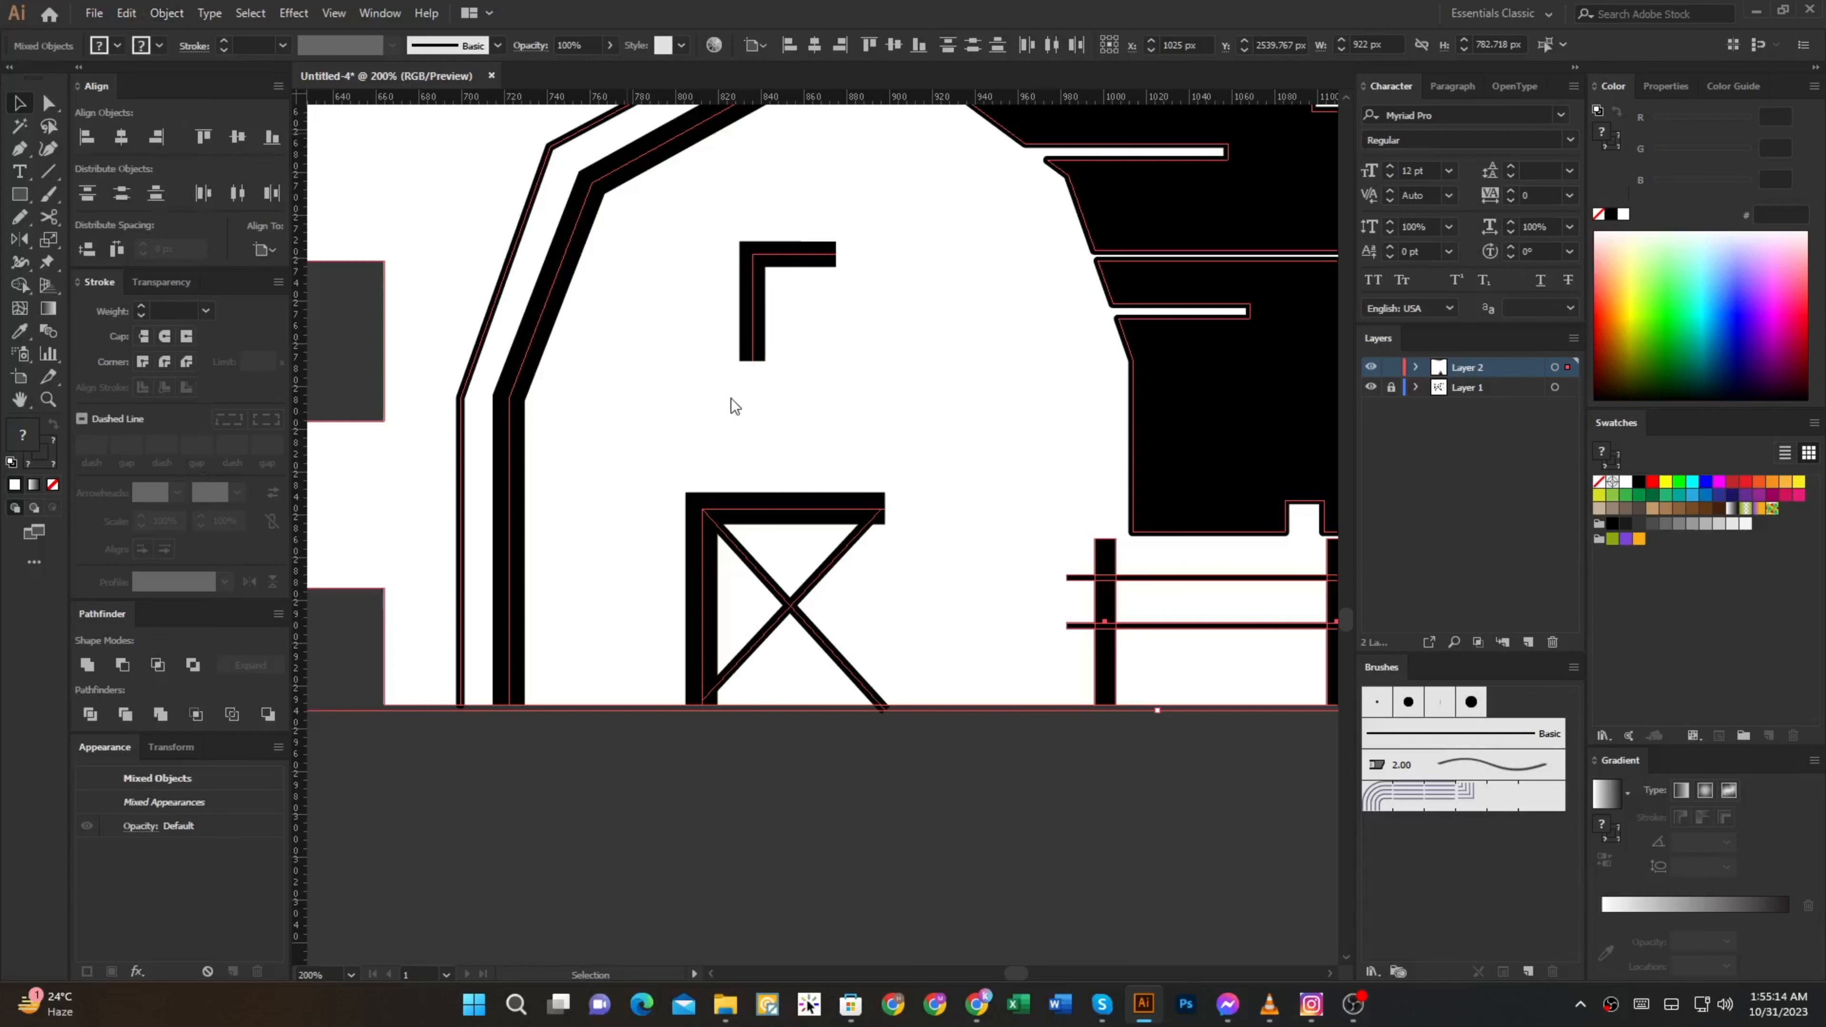
pyautogui.click(842, 578)
pyautogui.hotkey('ctrl', 'd')
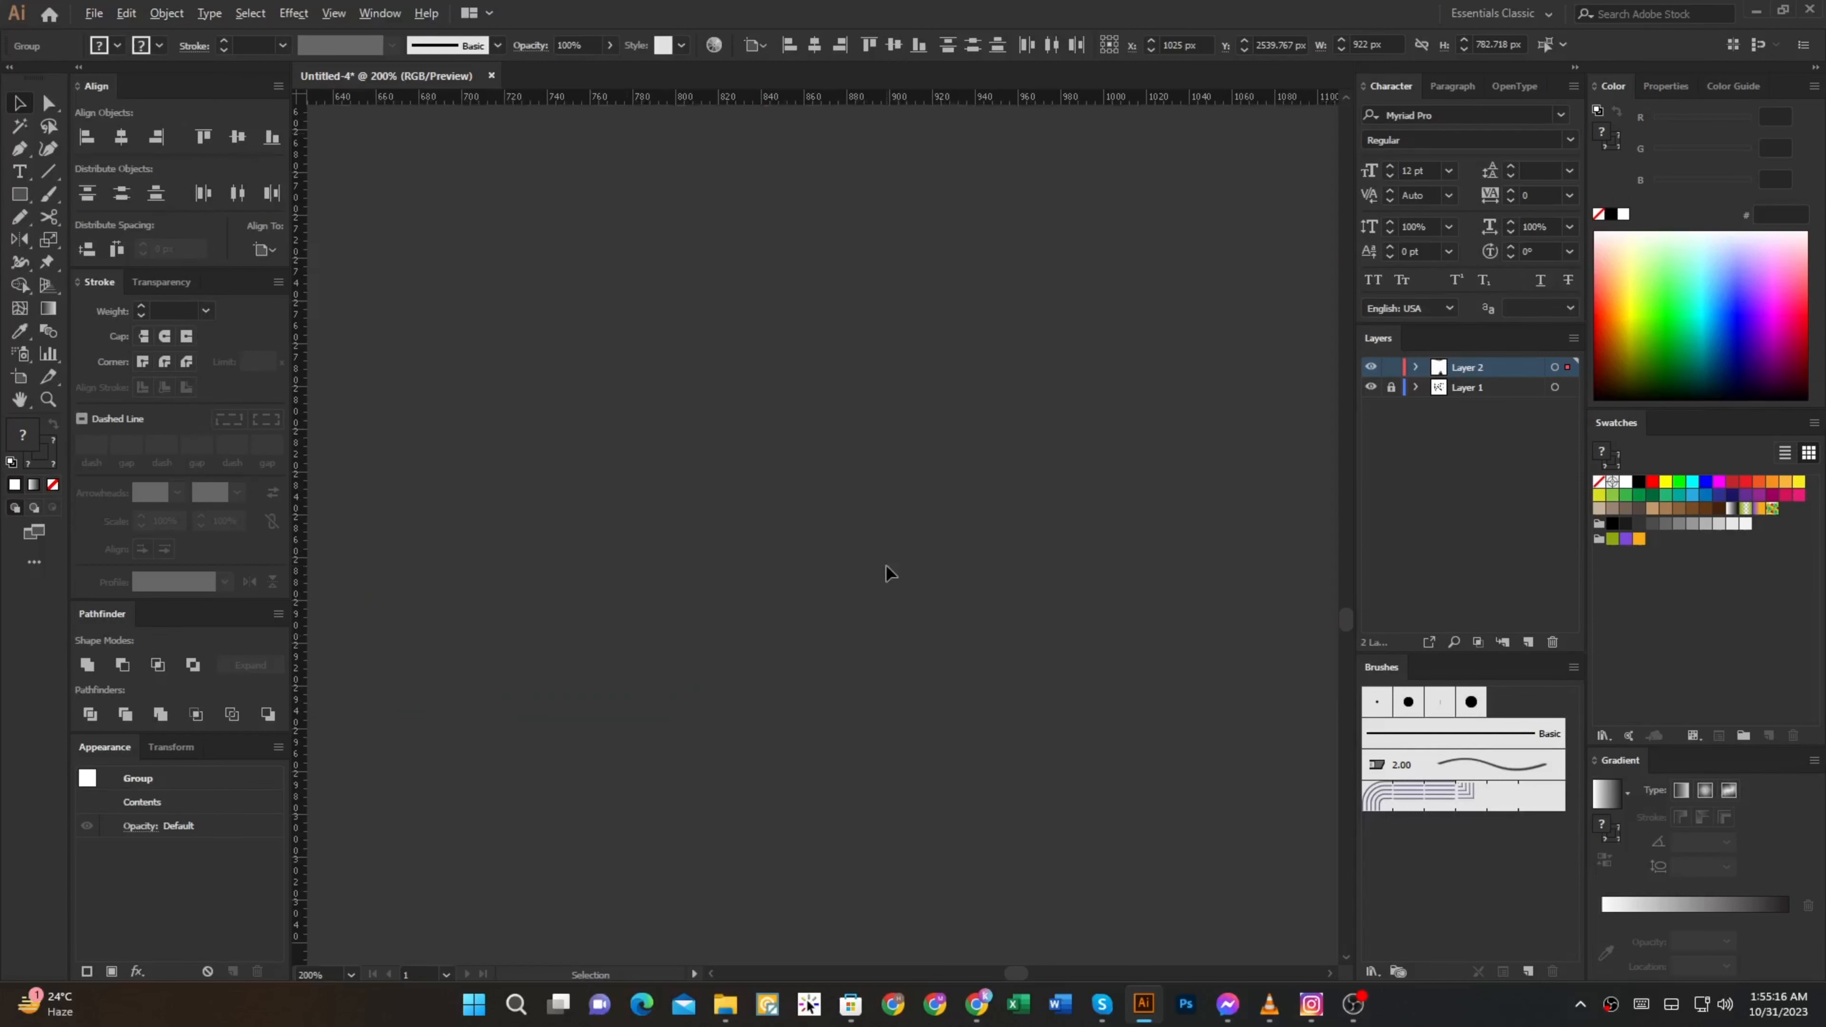
pyautogui.scroll(-3, 889, 572)
pyautogui.moveTo(864, 464); pyautogui.dragTo(860, 636)
pyautogui.scroll(-3, 860, 635)
pyautogui.moveTo(881, 543); pyautogui.dragTo(841, 570)
pyautogui.hotkey('ctrl', 'z')
pyautogui.scroll(4, 879, 689)
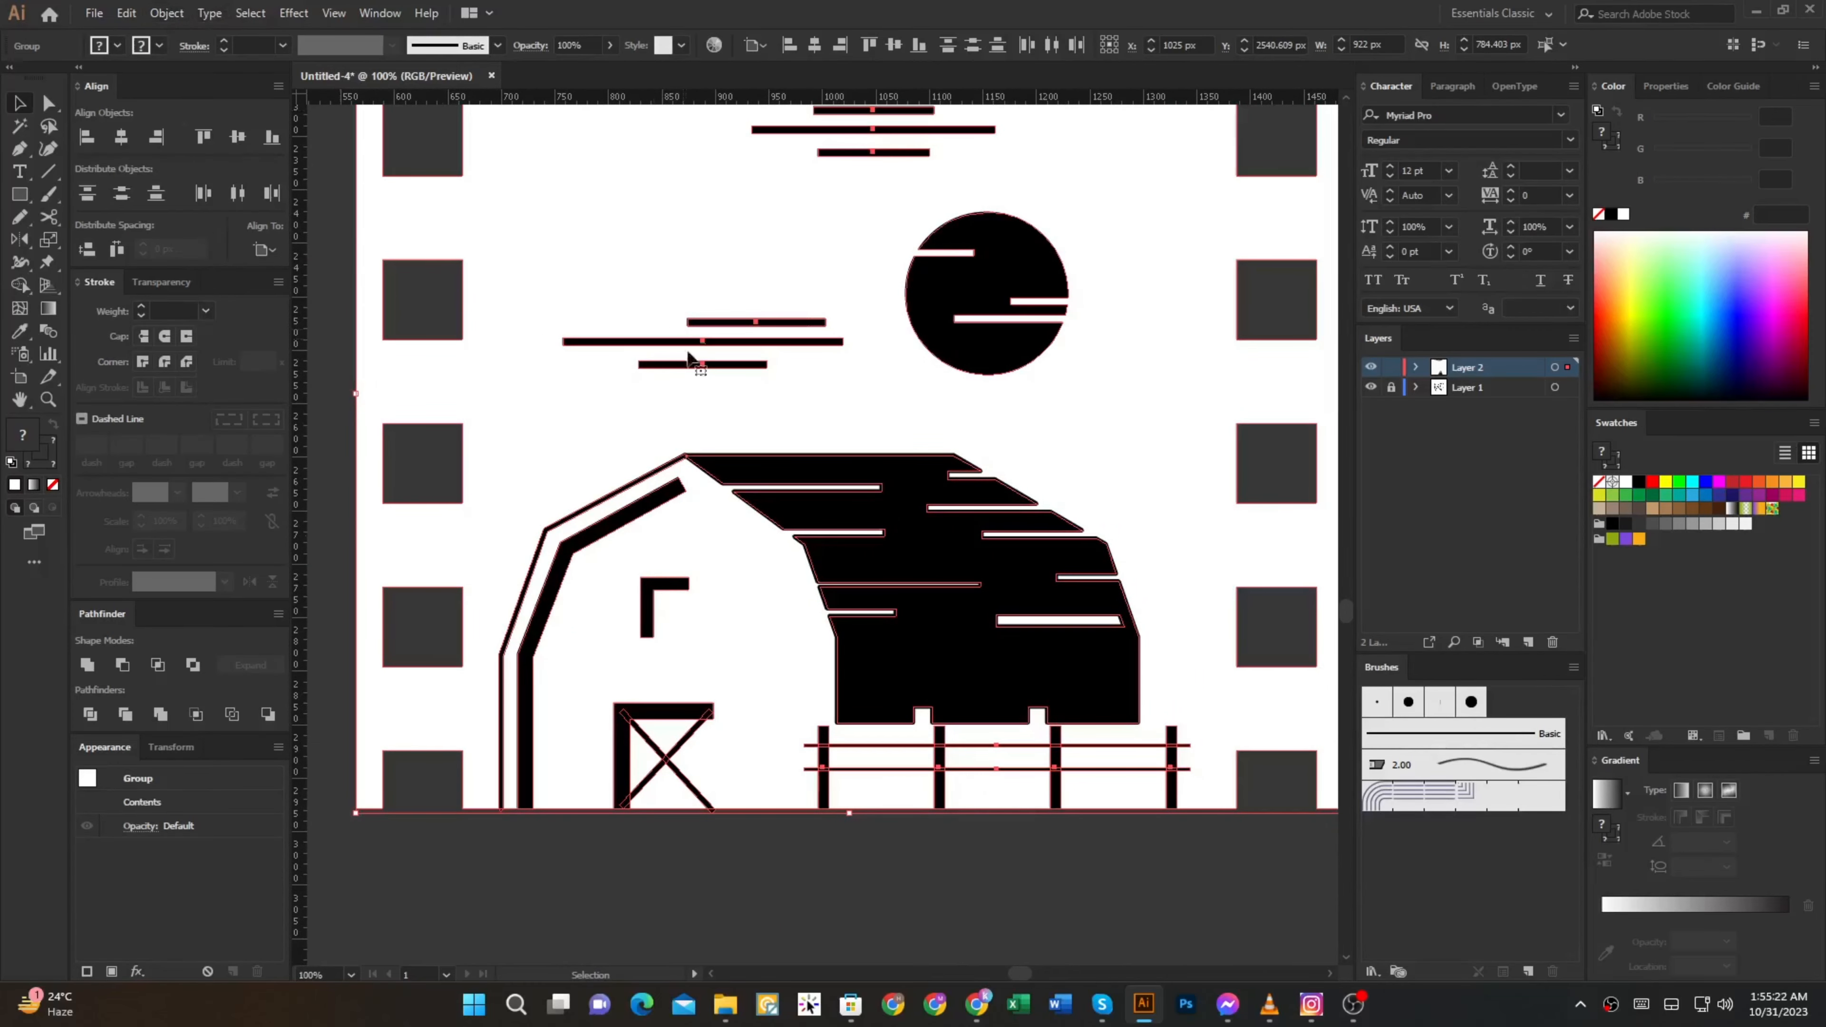
# Try the Pathfinder Trim on the group, isolate the result and select all its black shapes with the Magic Wand
pyautogui.scroll(-1, 687, 358)
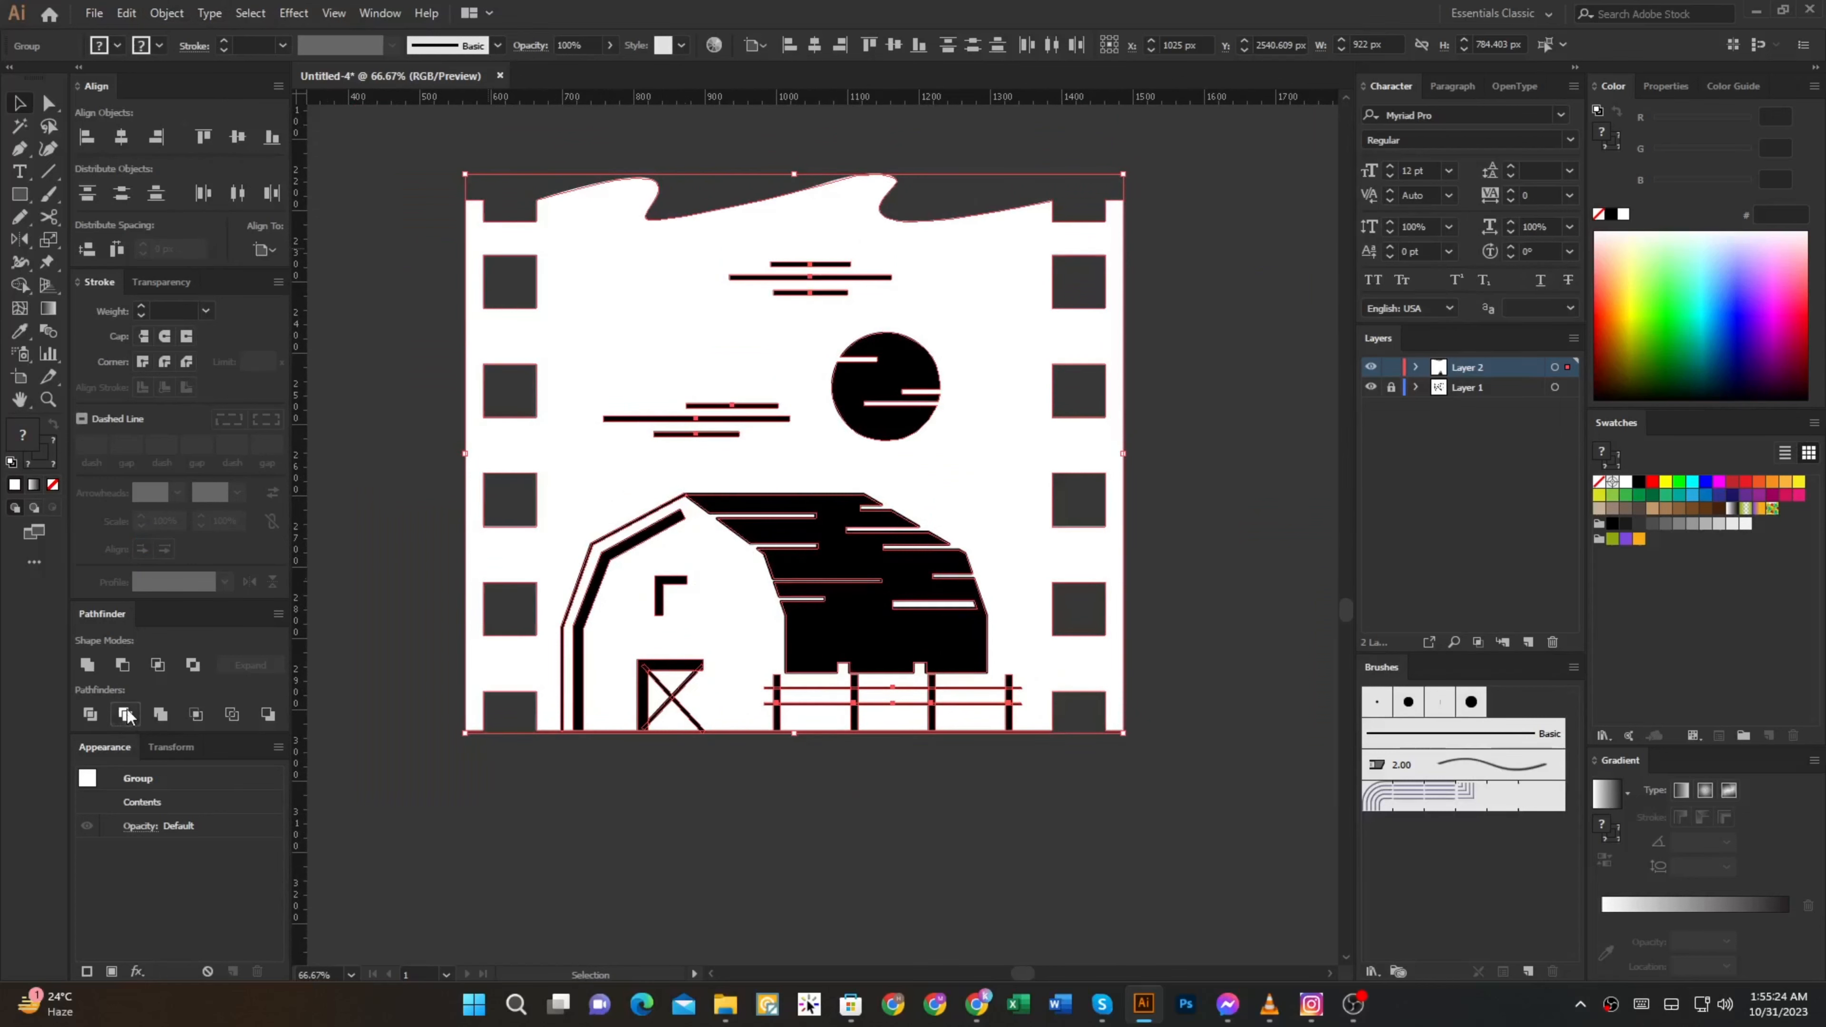
pyautogui.doubleClick(838, 661)
pyautogui.press('y')
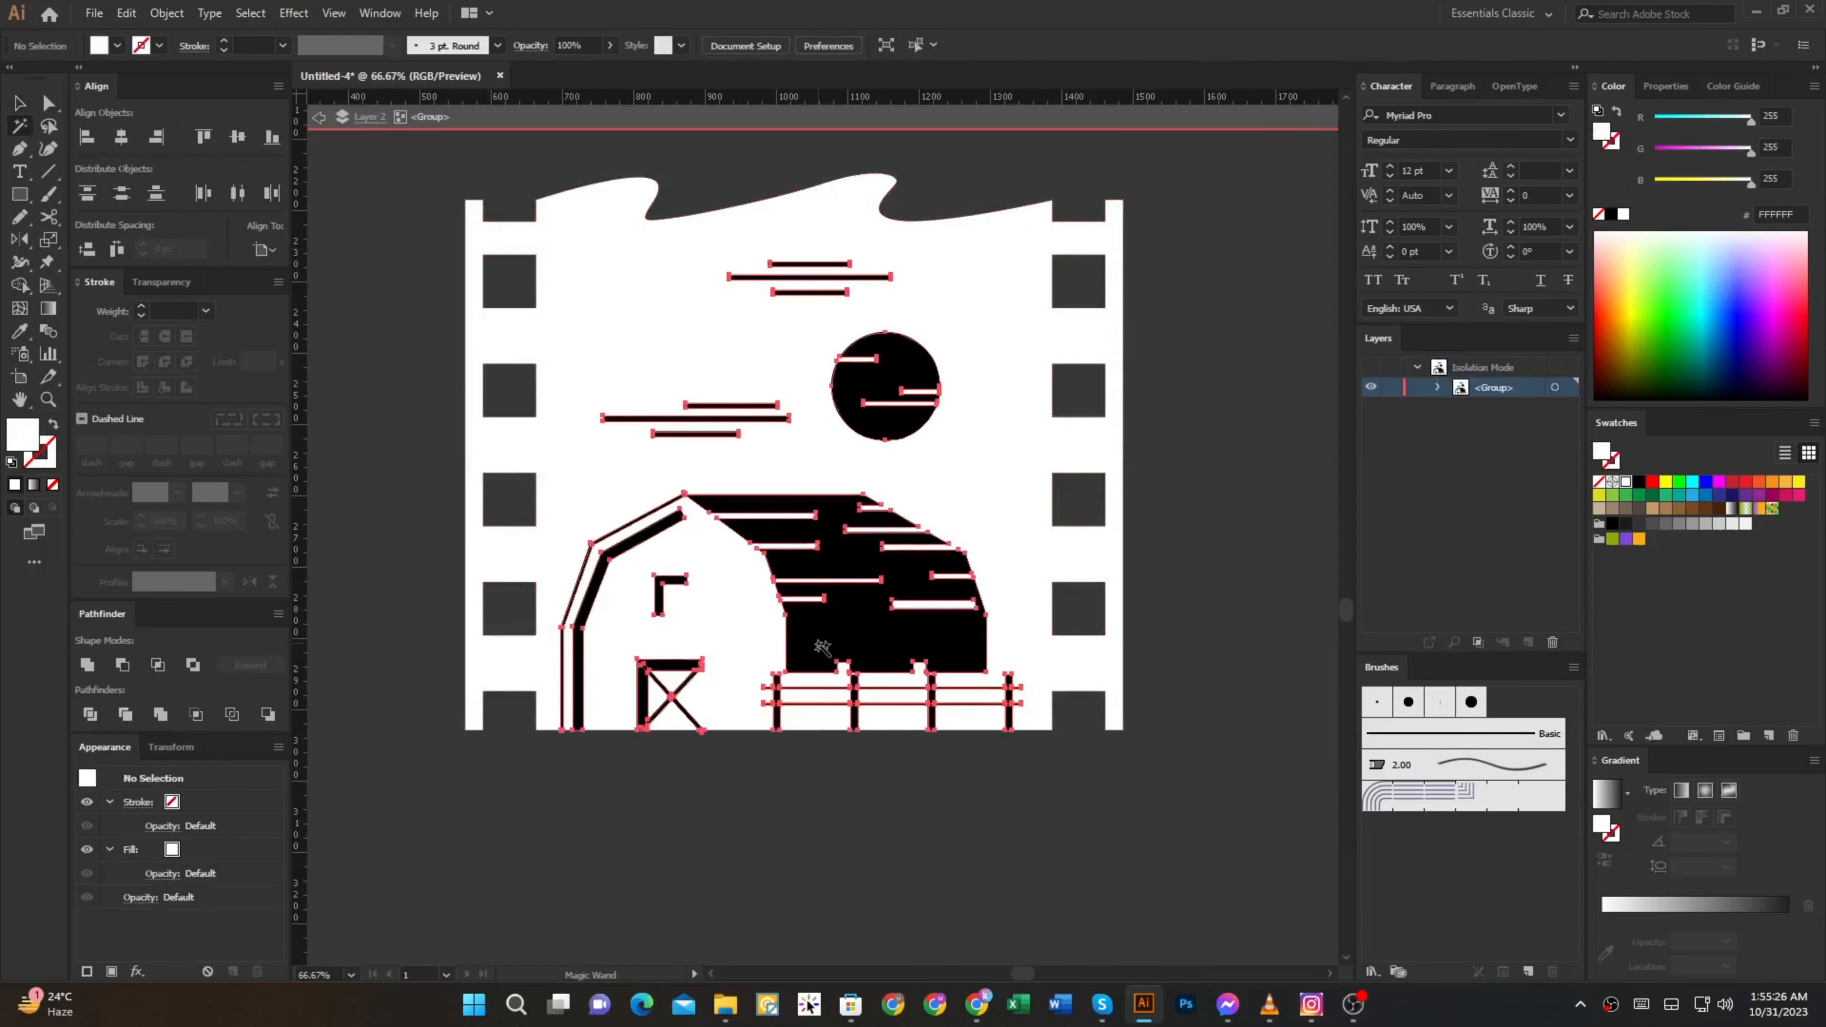
pyautogui.click(822, 648)
pyautogui.press('v')
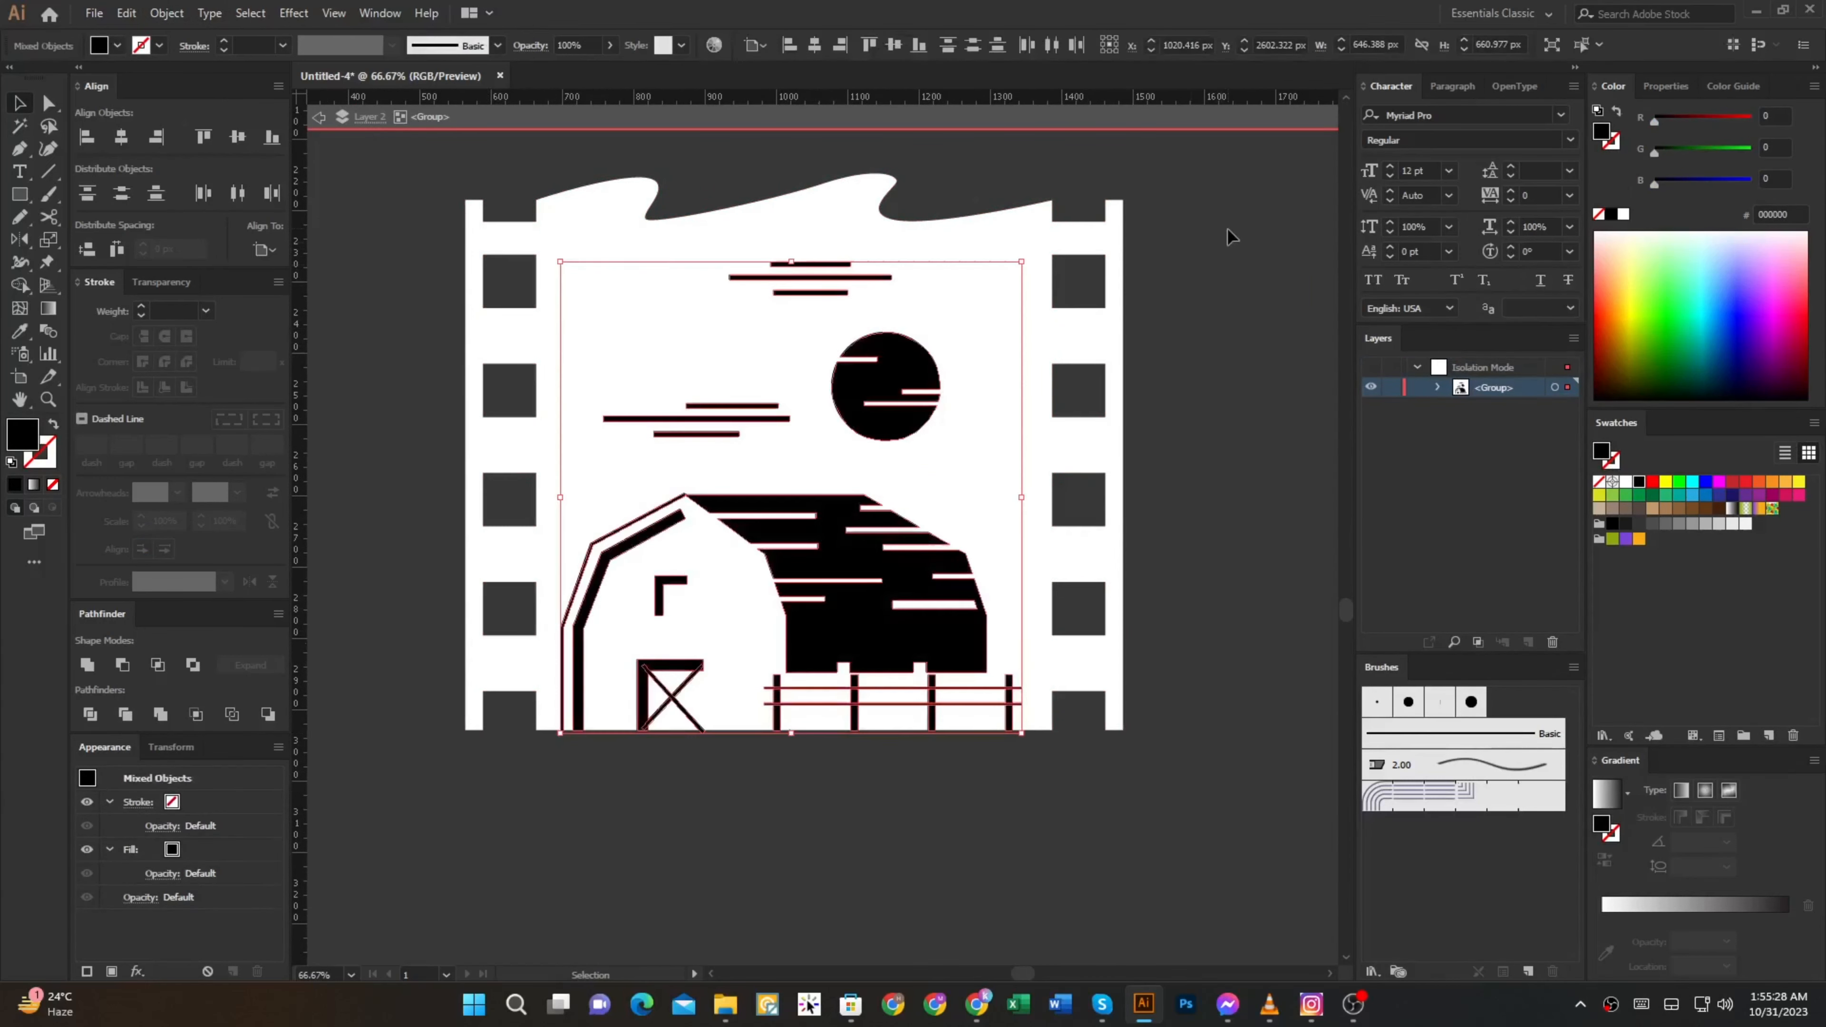
# Examine the door brace's end at the filmstrip's bottom edge, leave isolation mode and undo the Trim
pyautogui.scroll(6, 774, 743)
pyautogui.scroll(-4, 952, 652)
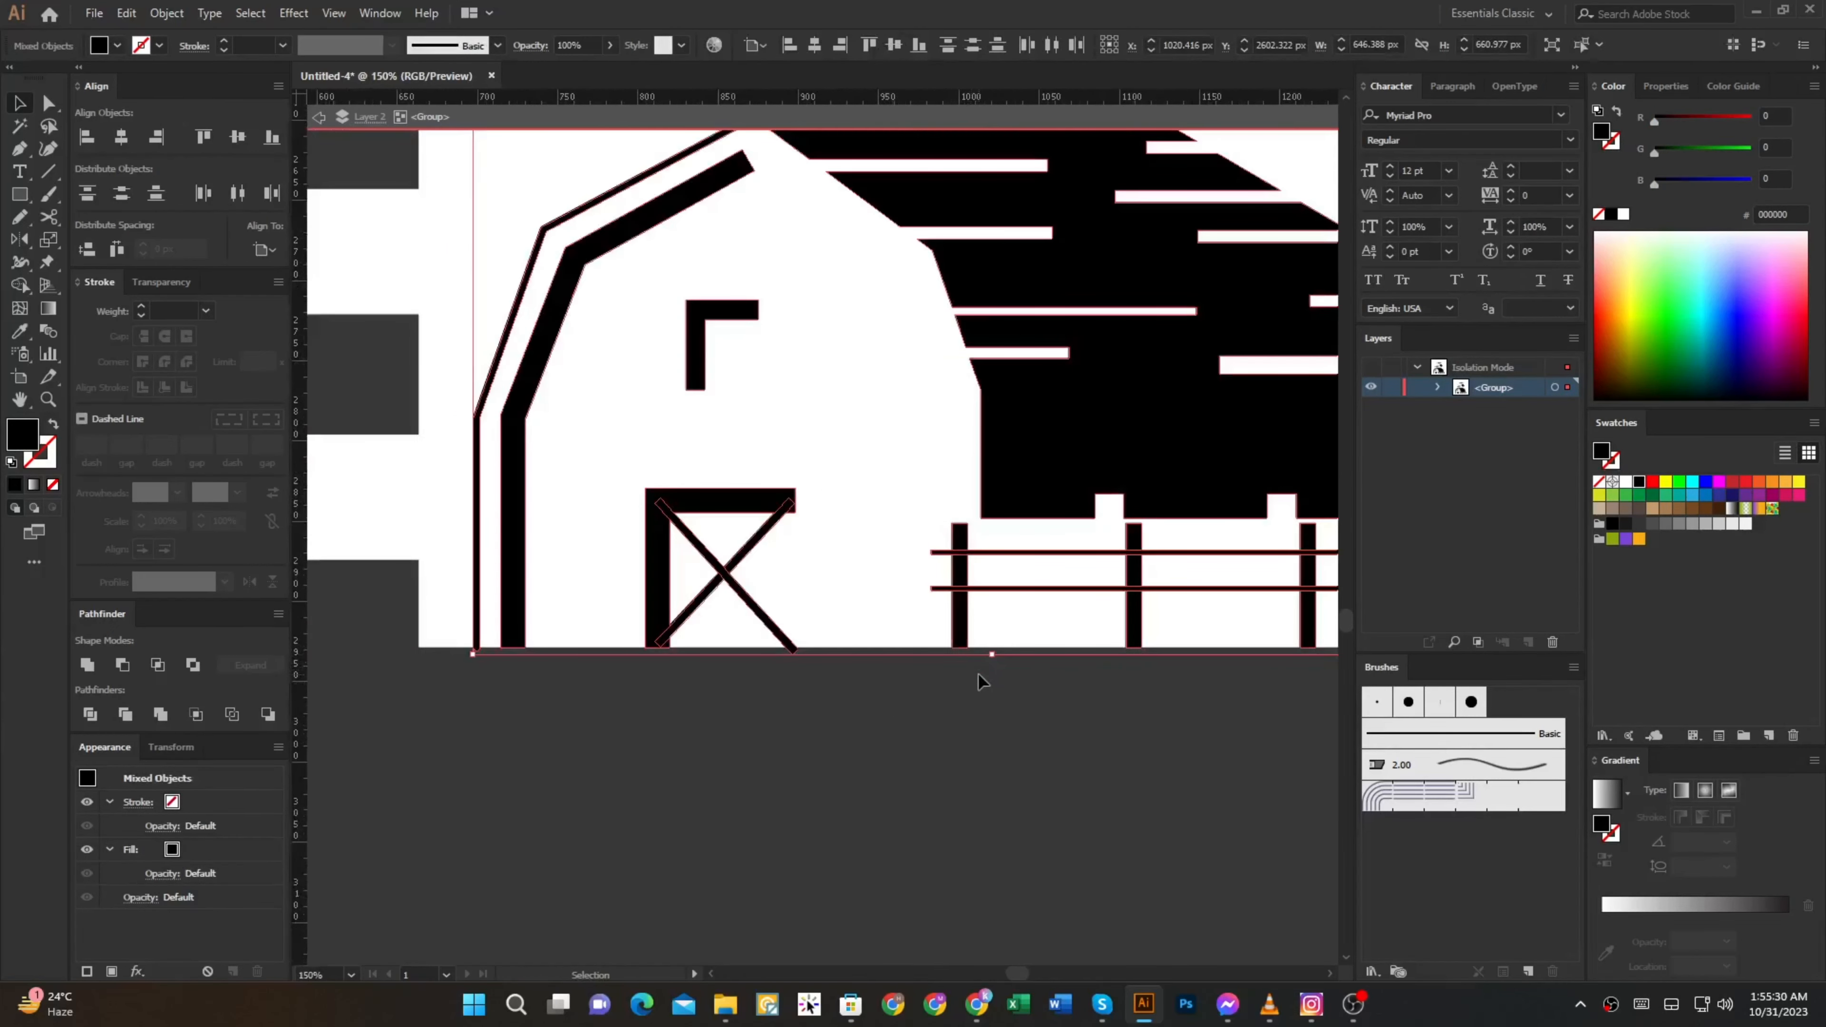
pyautogui.scroll(4, 856, 656)
pyautogui.scroll(2, 863, 627)
pyautogui.press('a')
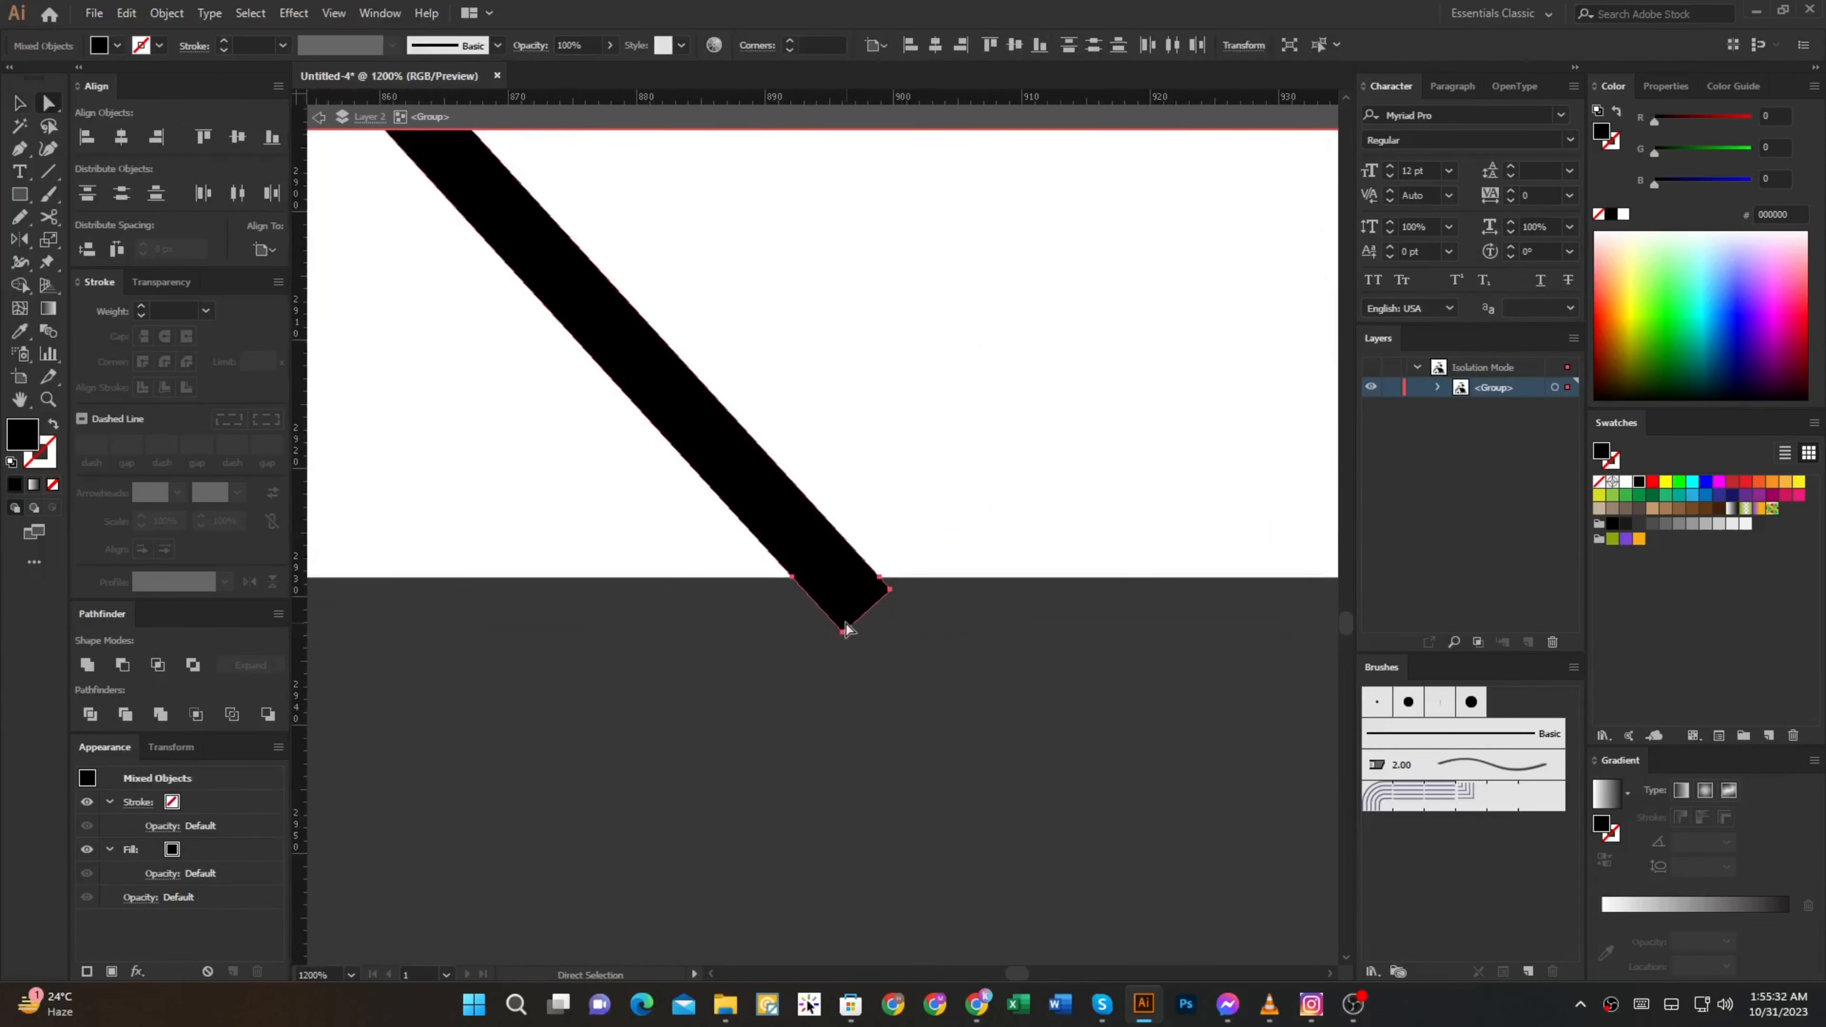
pyautogui.click(766, 584)
pyautogui.scroll(-8, 841, 597)
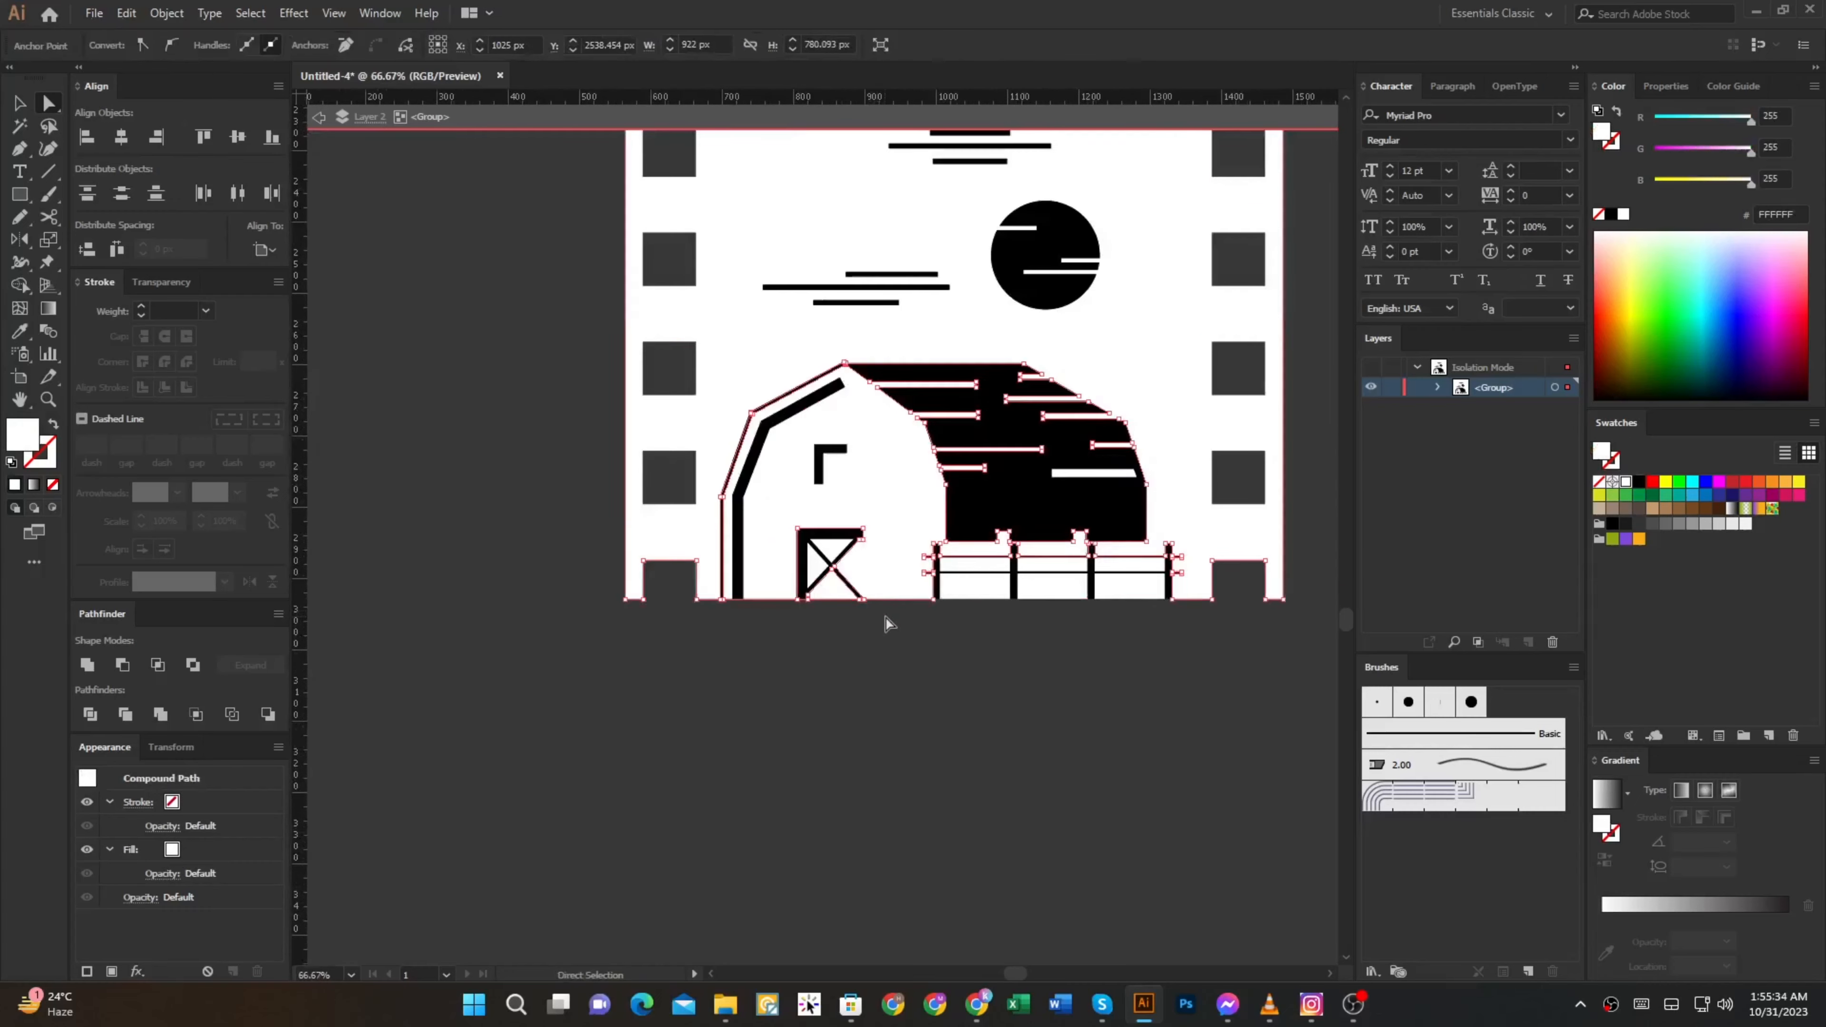
pyautogui.press('Escape')
# Cut off the tip of the diagonal door brace that sticks out below the filmstrip's bottom edge with Shape Builder
pyautogui.scroll(6, 868, 616)
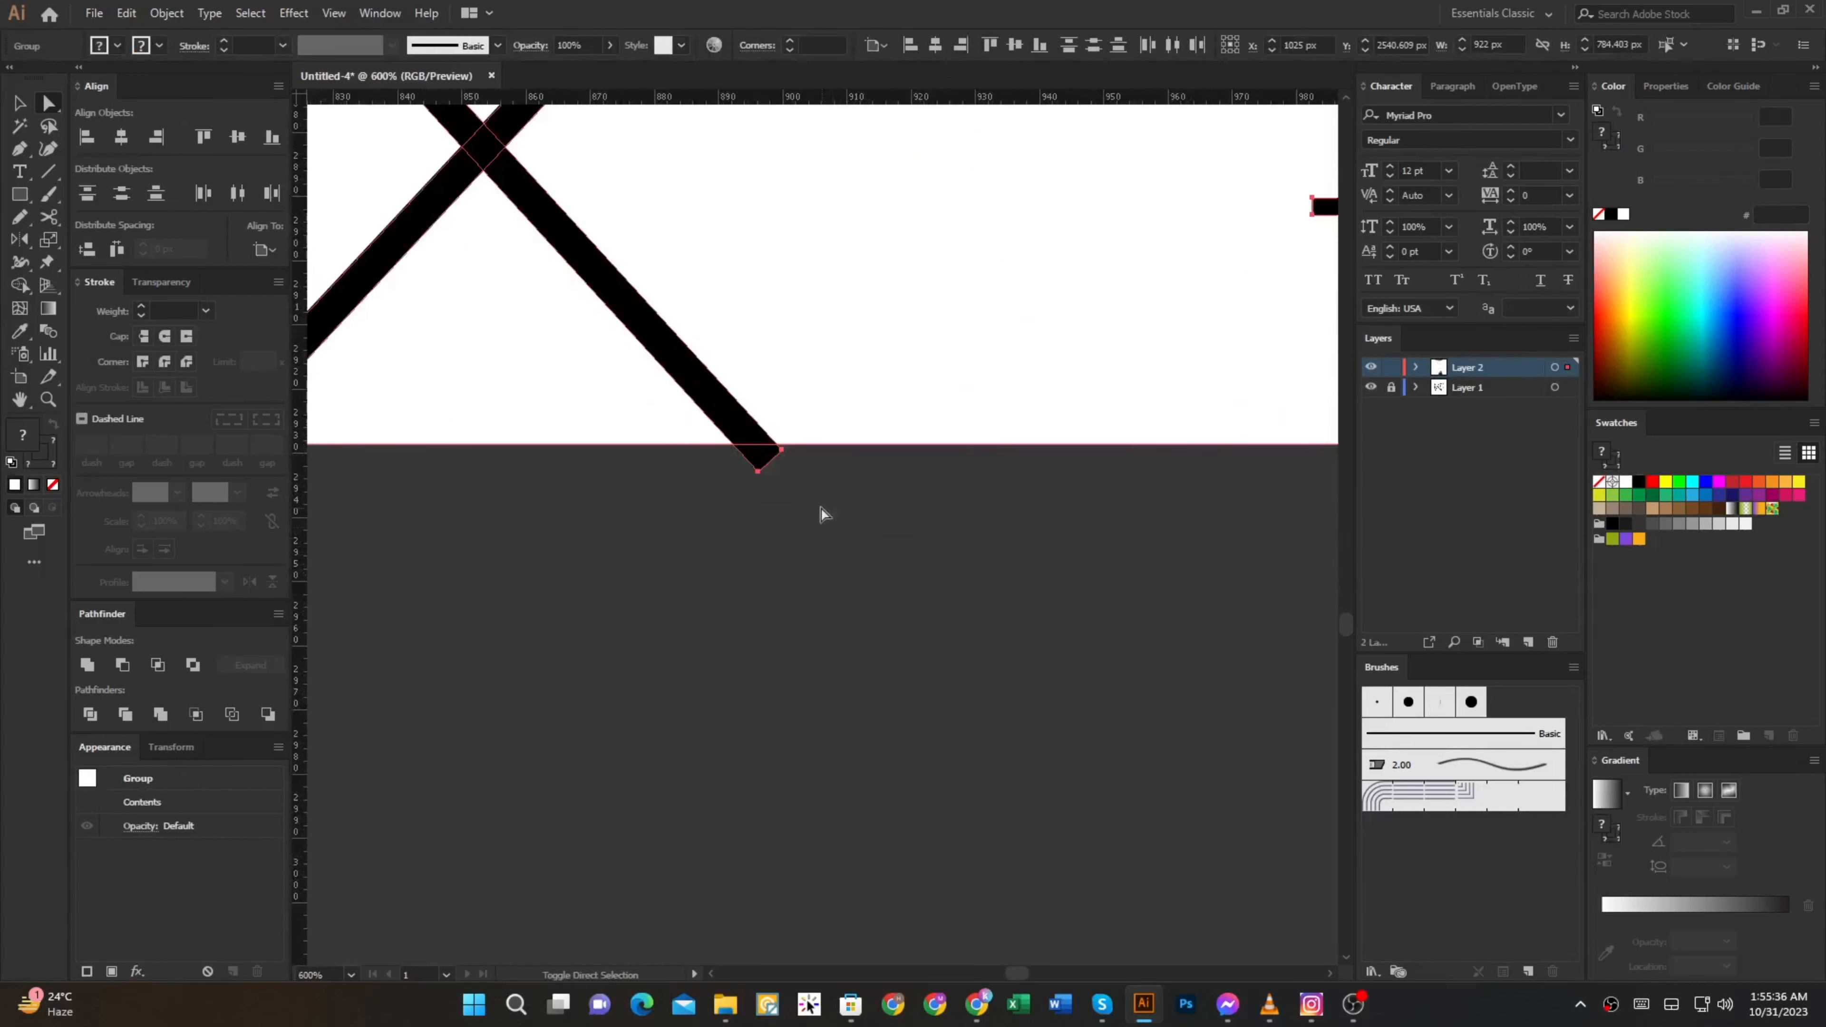
pyautogui.hotkey('shift', 'm')
pyautogui.keyDown('alt'); pyautogui.click(763, 460); pyautogui.keyUp('alt')
pyautogui.scroll(-3, 770, 478)
pyautogui.press('Tab')
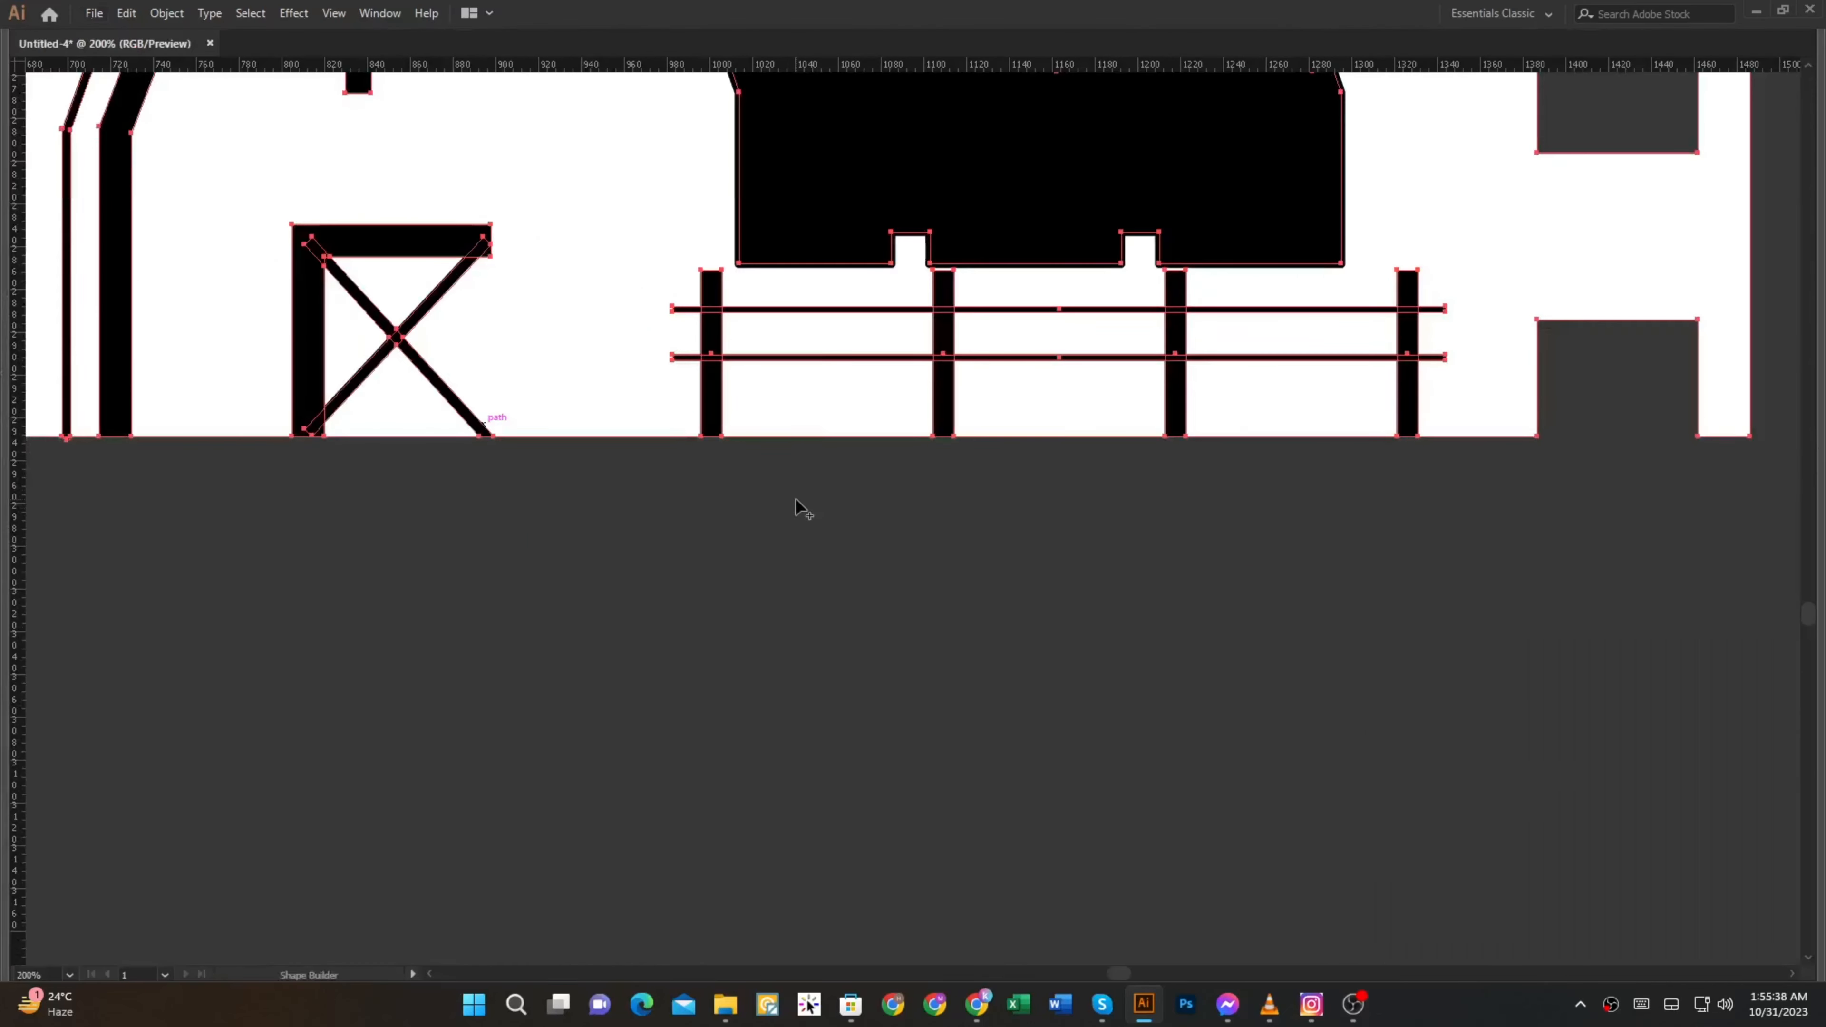
# Cut the thin outer barn line's lower end flush with the filmstrip's bottom edge using Shape Builder
pyautogui.scroll(4, 1393, 453)
pyautogui.scroll(-4, 1339, 481)
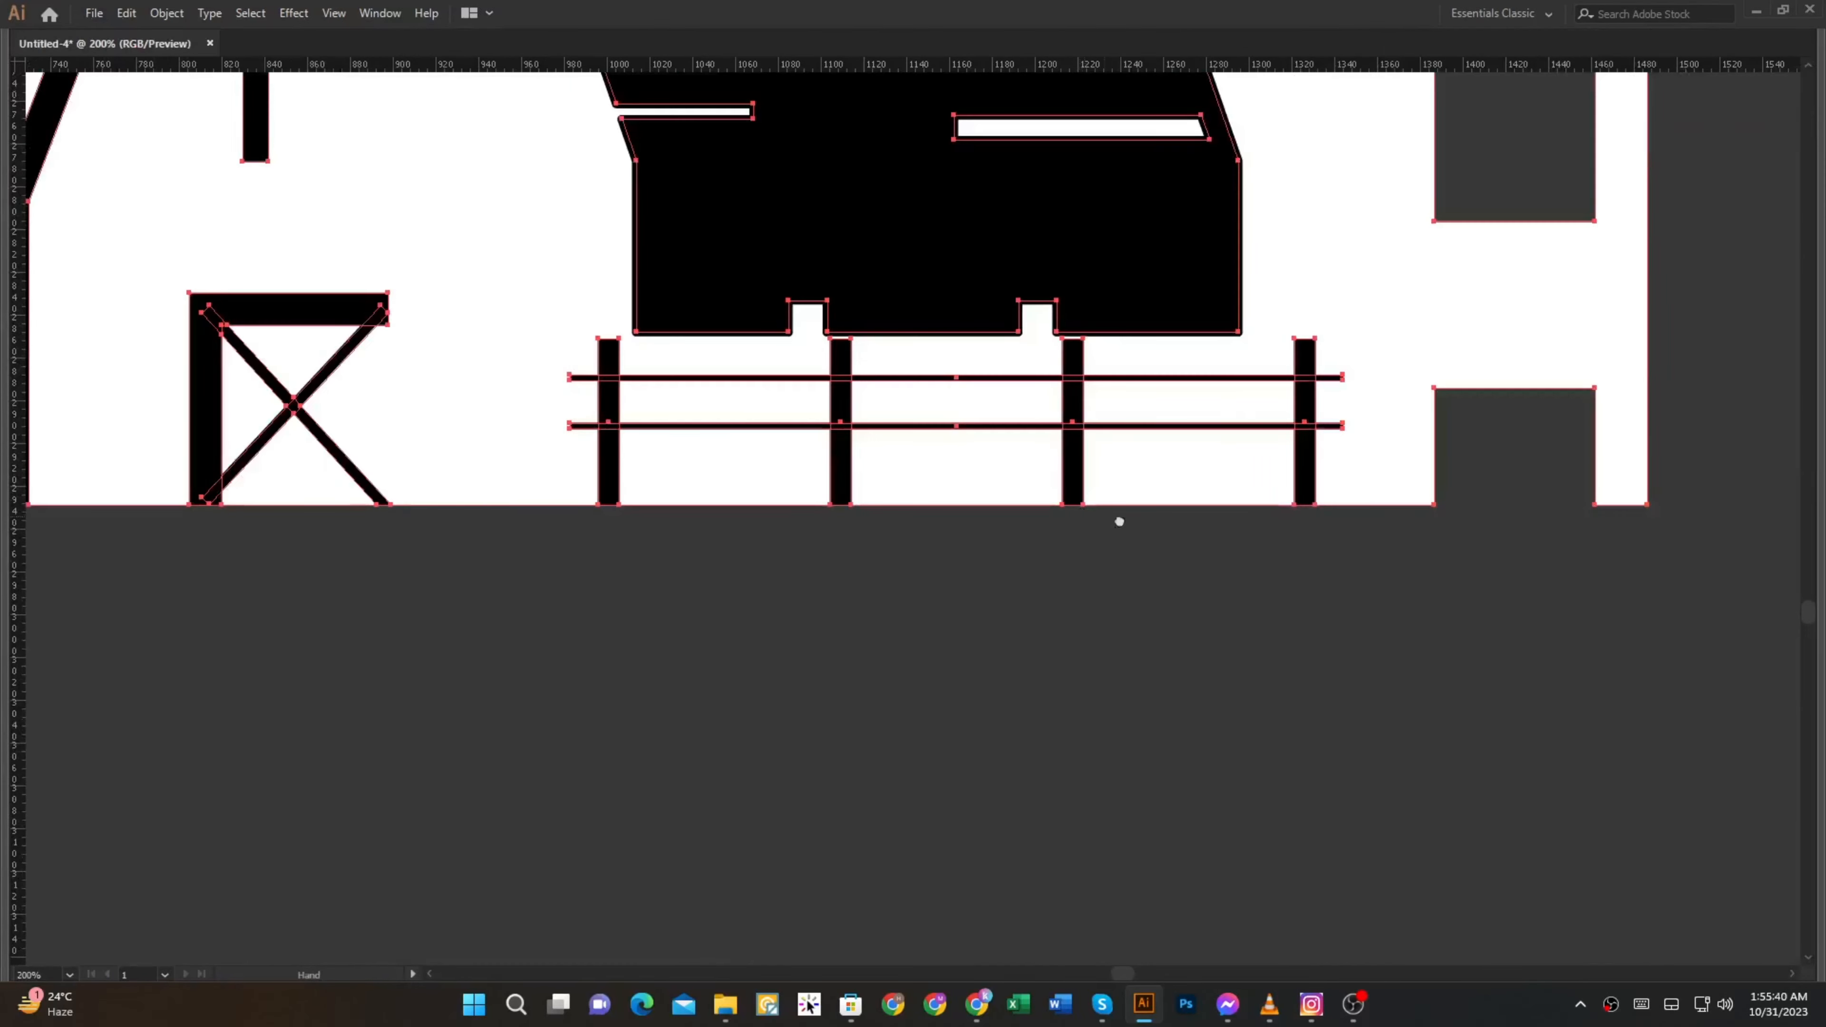
pyautogui.hscroll(-5, 664, 583)
pyautogui.scroll(3, 543, 594)
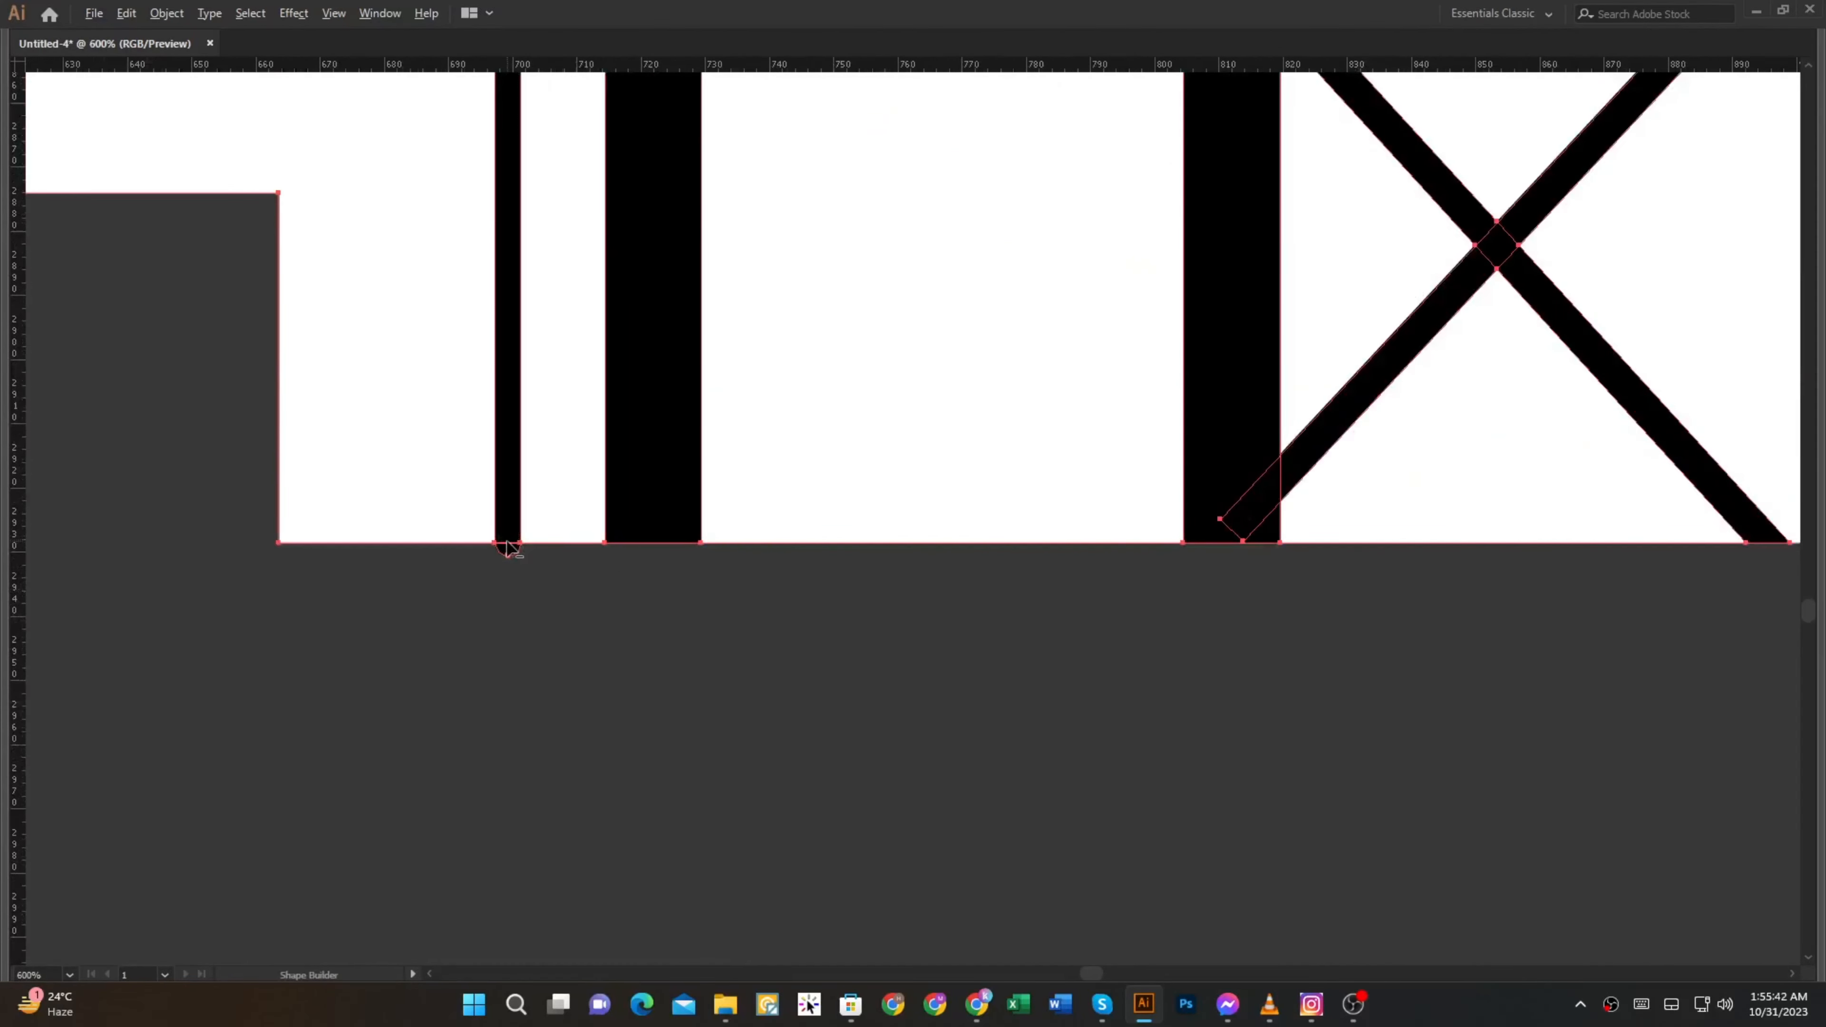
# Inspect the barn's peak where the thin outer line meets the black roof shape
pyautogui.scroll(-4, 1228, 553)
pyautogui.moveTo(1305, 334); pyautogui.dragTo(873, 877)
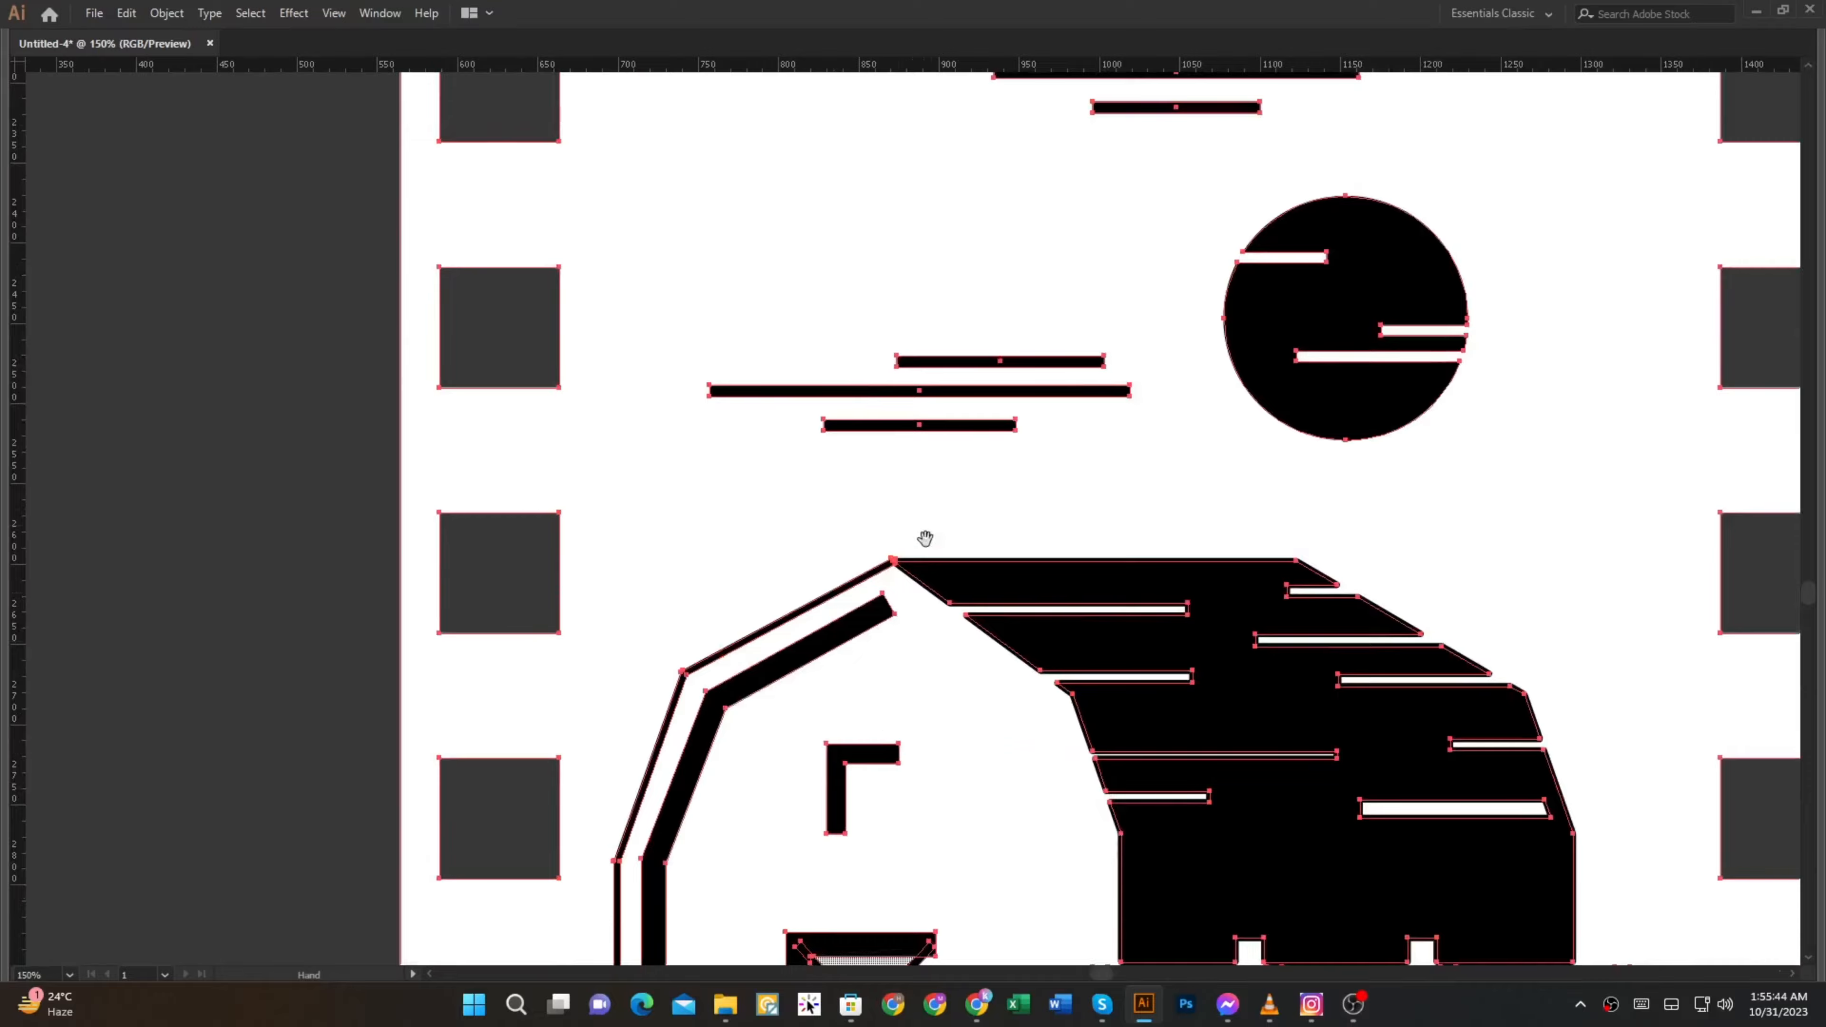
pyautogui.moveTo(1000, 381)
pyautogui.mouseDown()
pyautogui.moveTo(926, 752)
pyautogui.moveTo(870, 424)
pyautogui.mouseUp()
pyautogui.scroll(5, 772, 636)
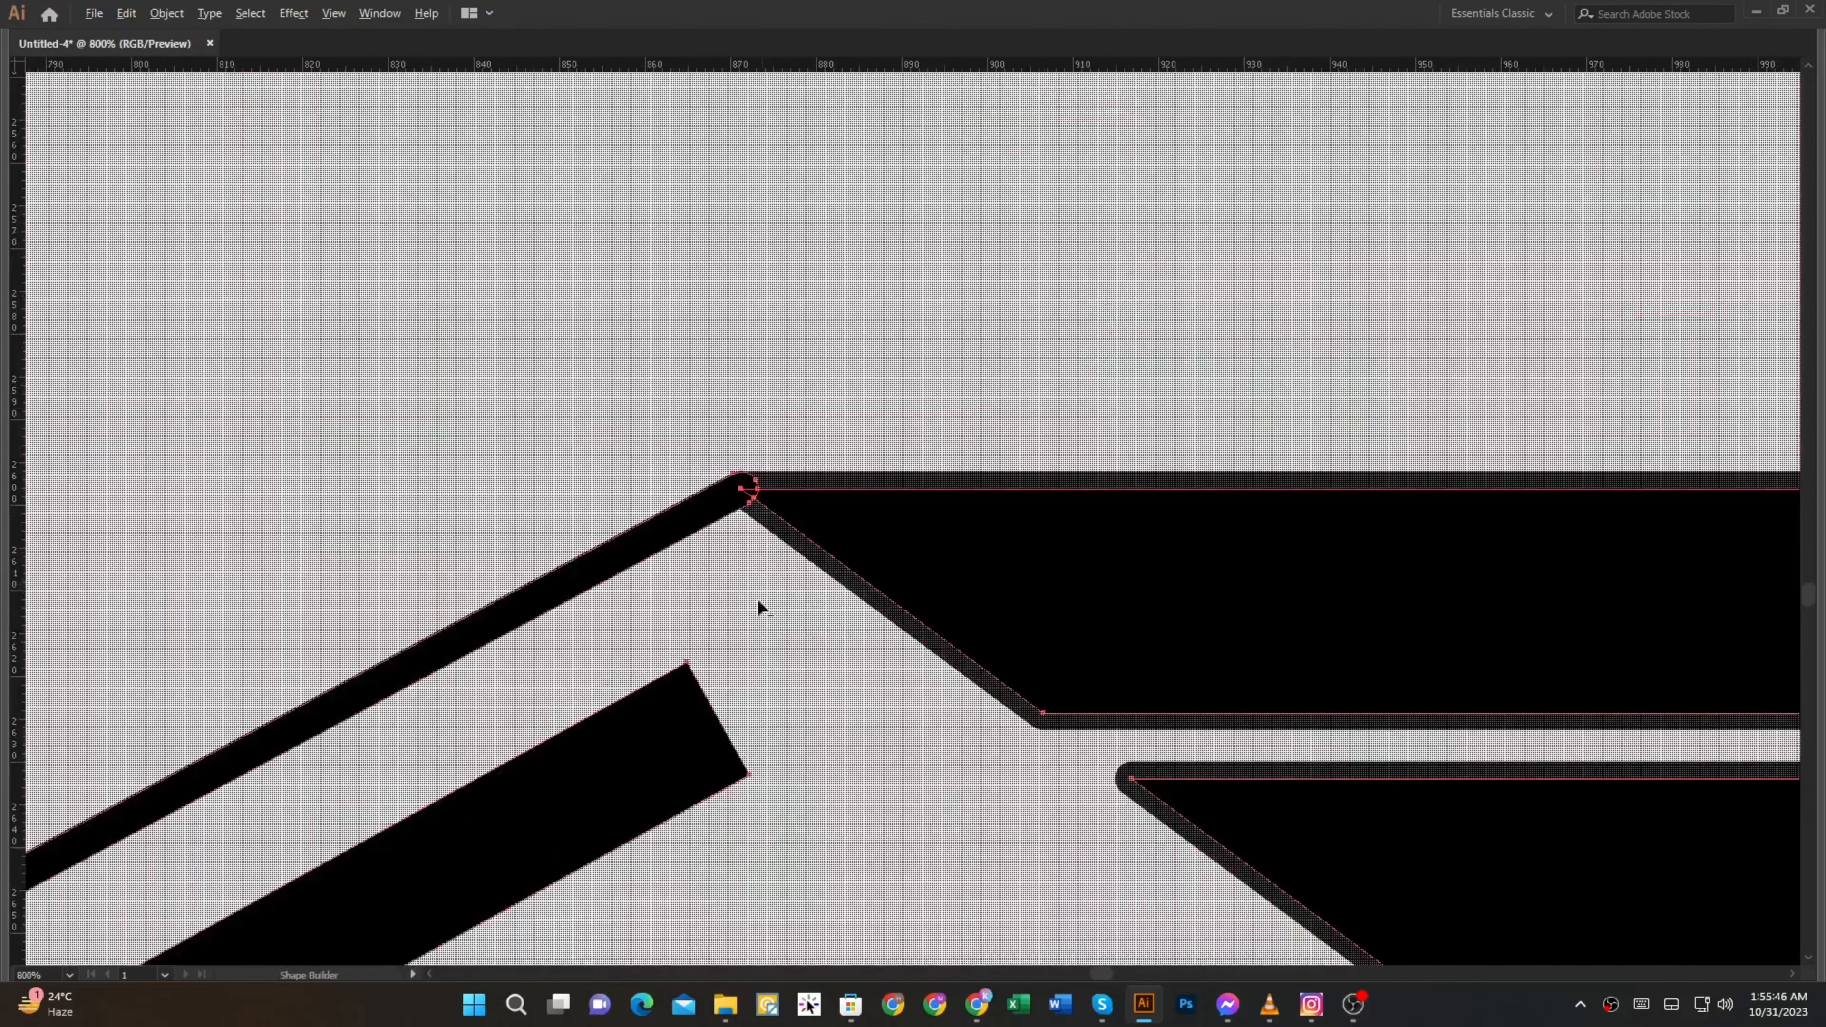
pyautogui.press('v')
pyautogui.scroll(-3, 905, 509)
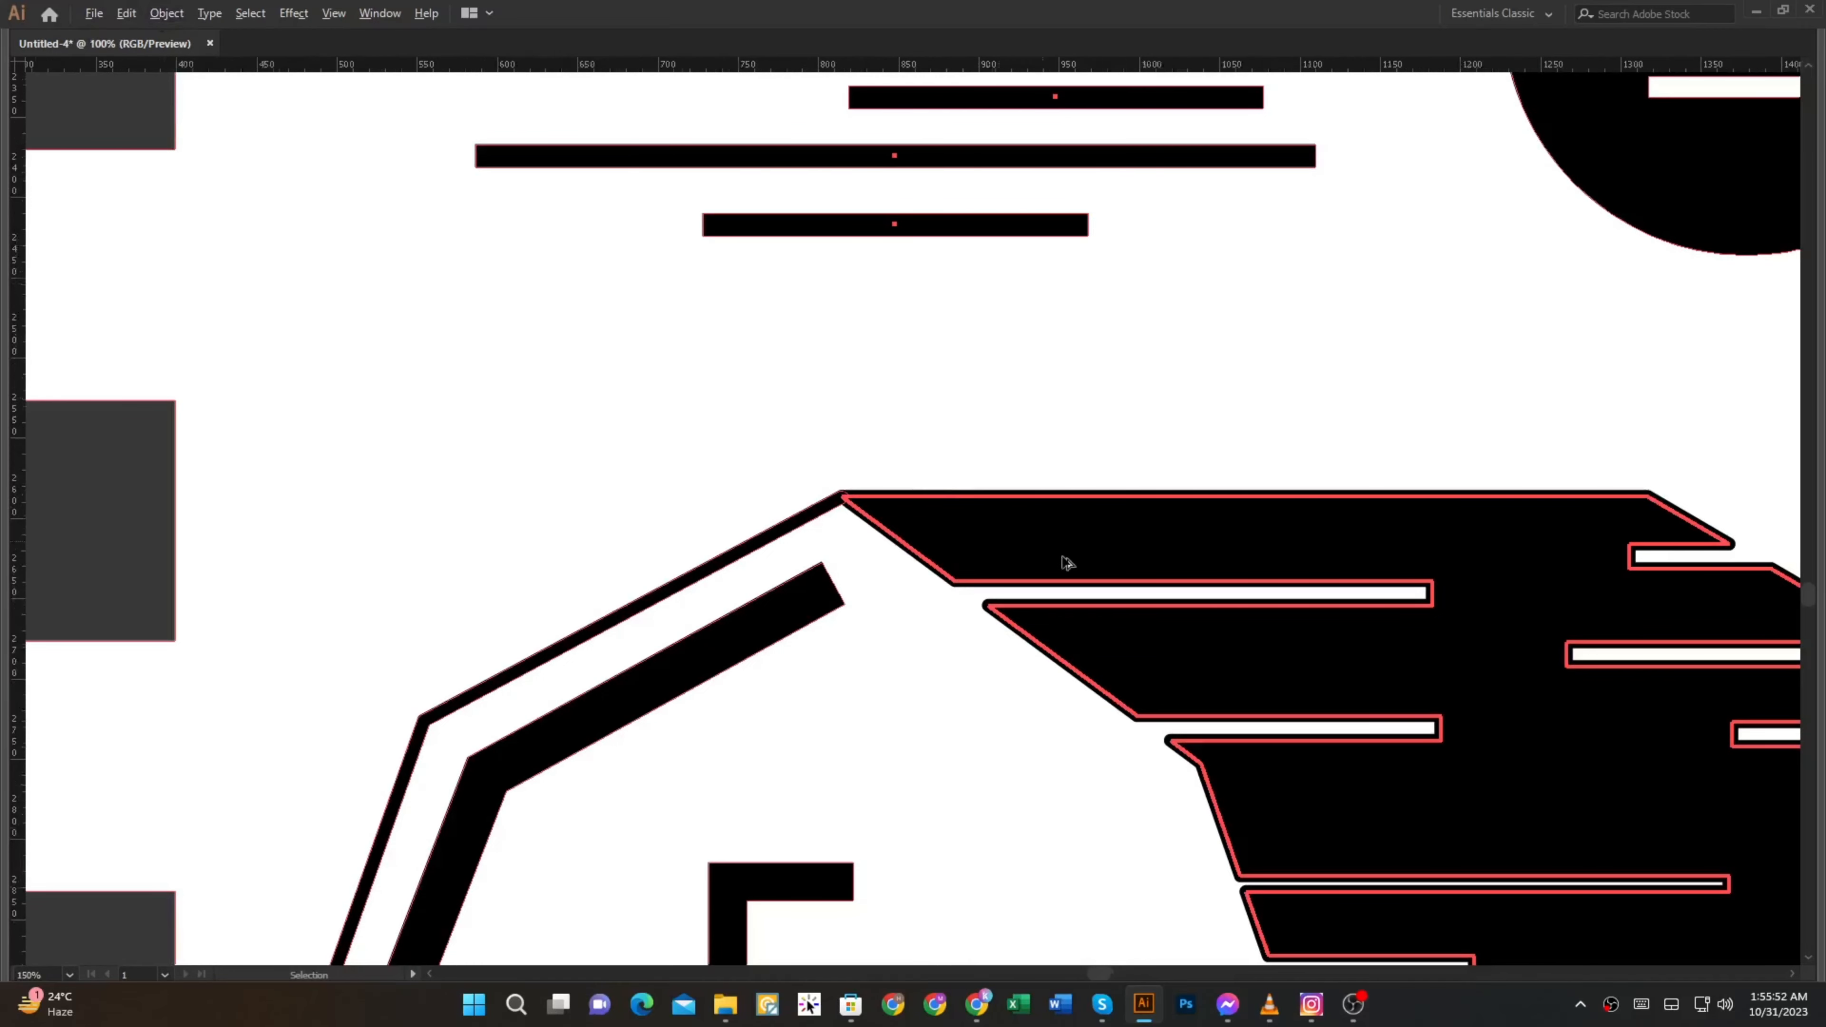
# Select the black barn roof, try shifting it away from the thin outer line at the peak, and undo the shift
pyautogui.scroll(-4, 963, 460)
pyautogui.press('a')
pyautogui.scroll(2, 966, 460)
pyautogui.click(971, 467)
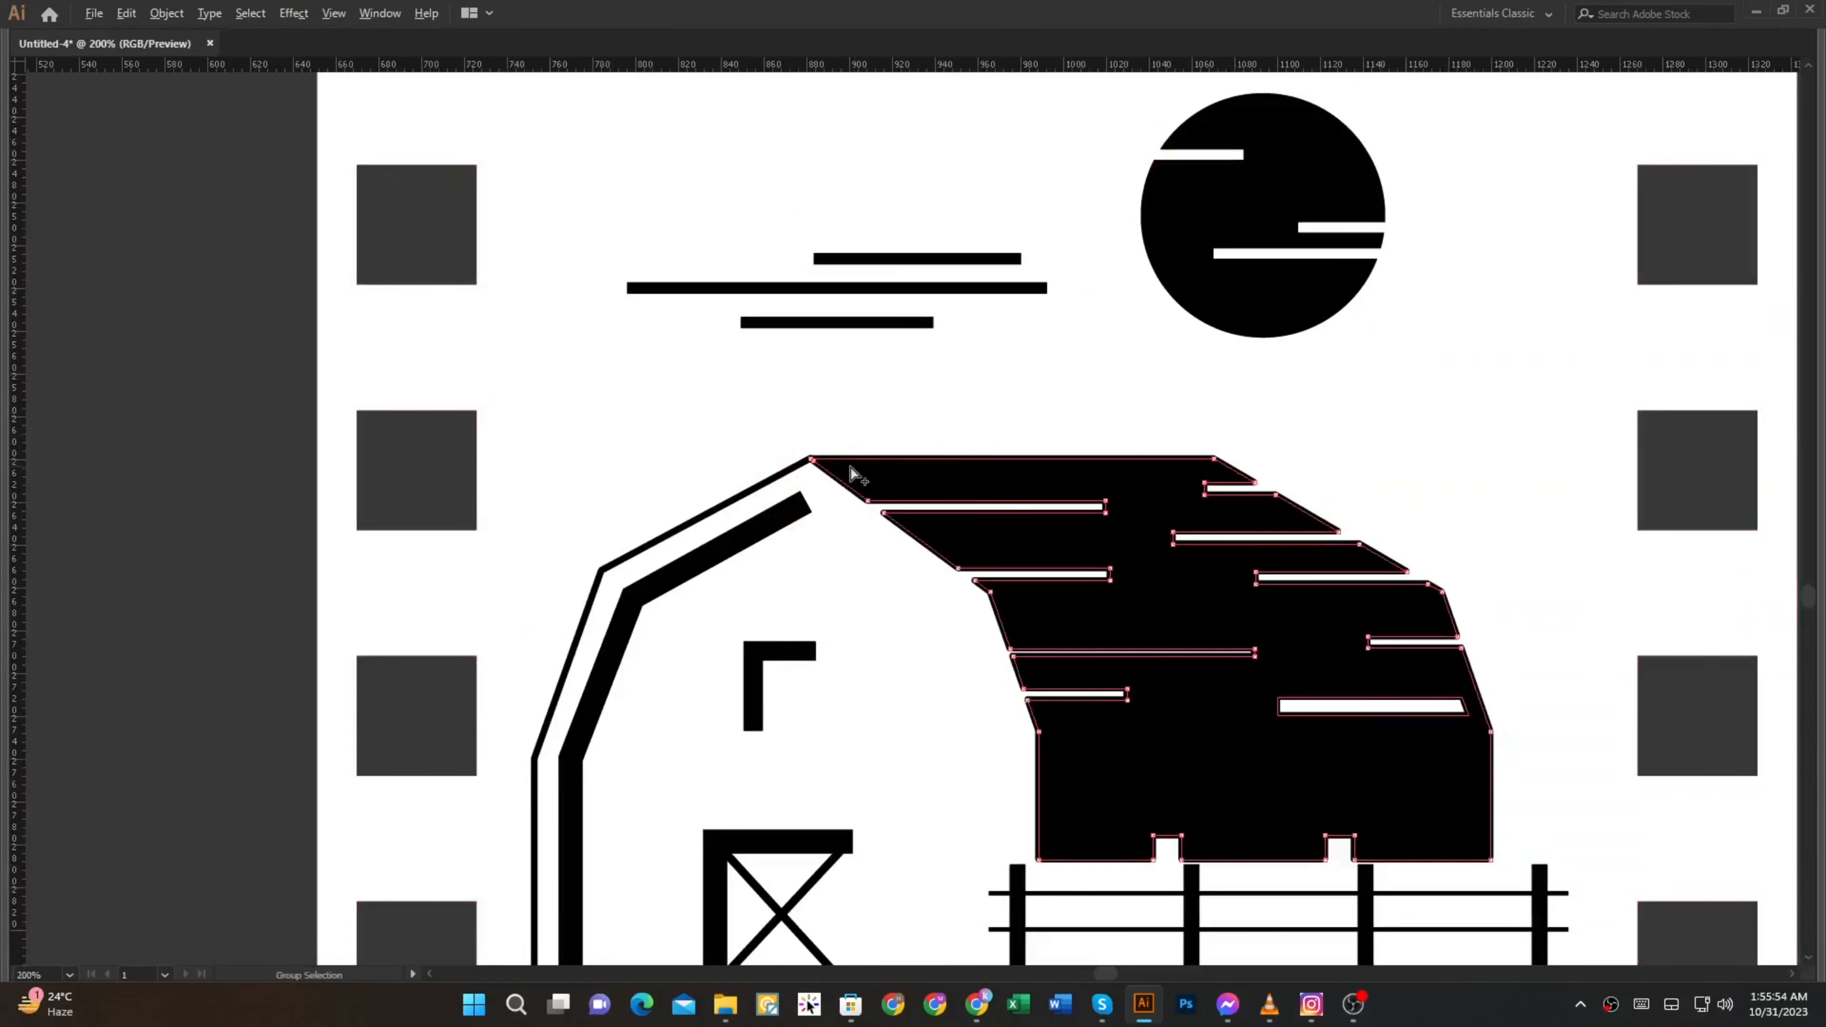
pyautogui.scroll(3, 859, 460)
pyautogui.press('Tab')
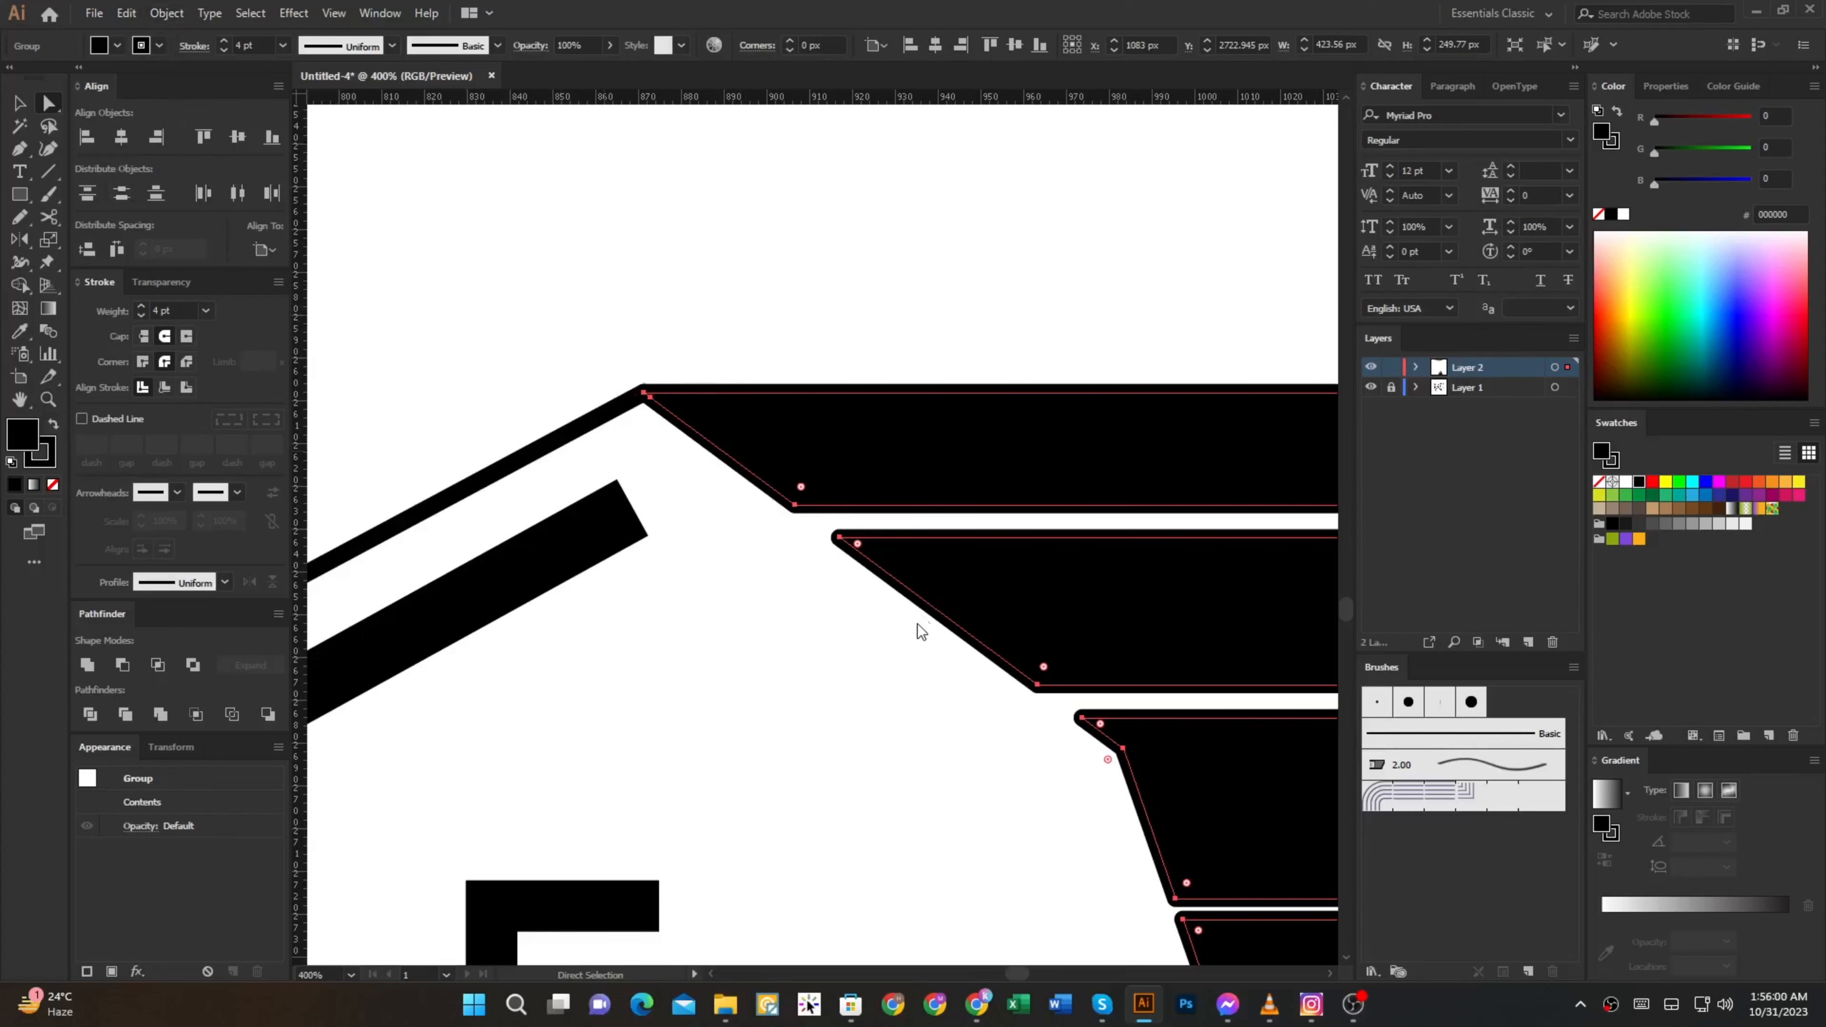
pyautogui.scroll(-5, 851, 503)
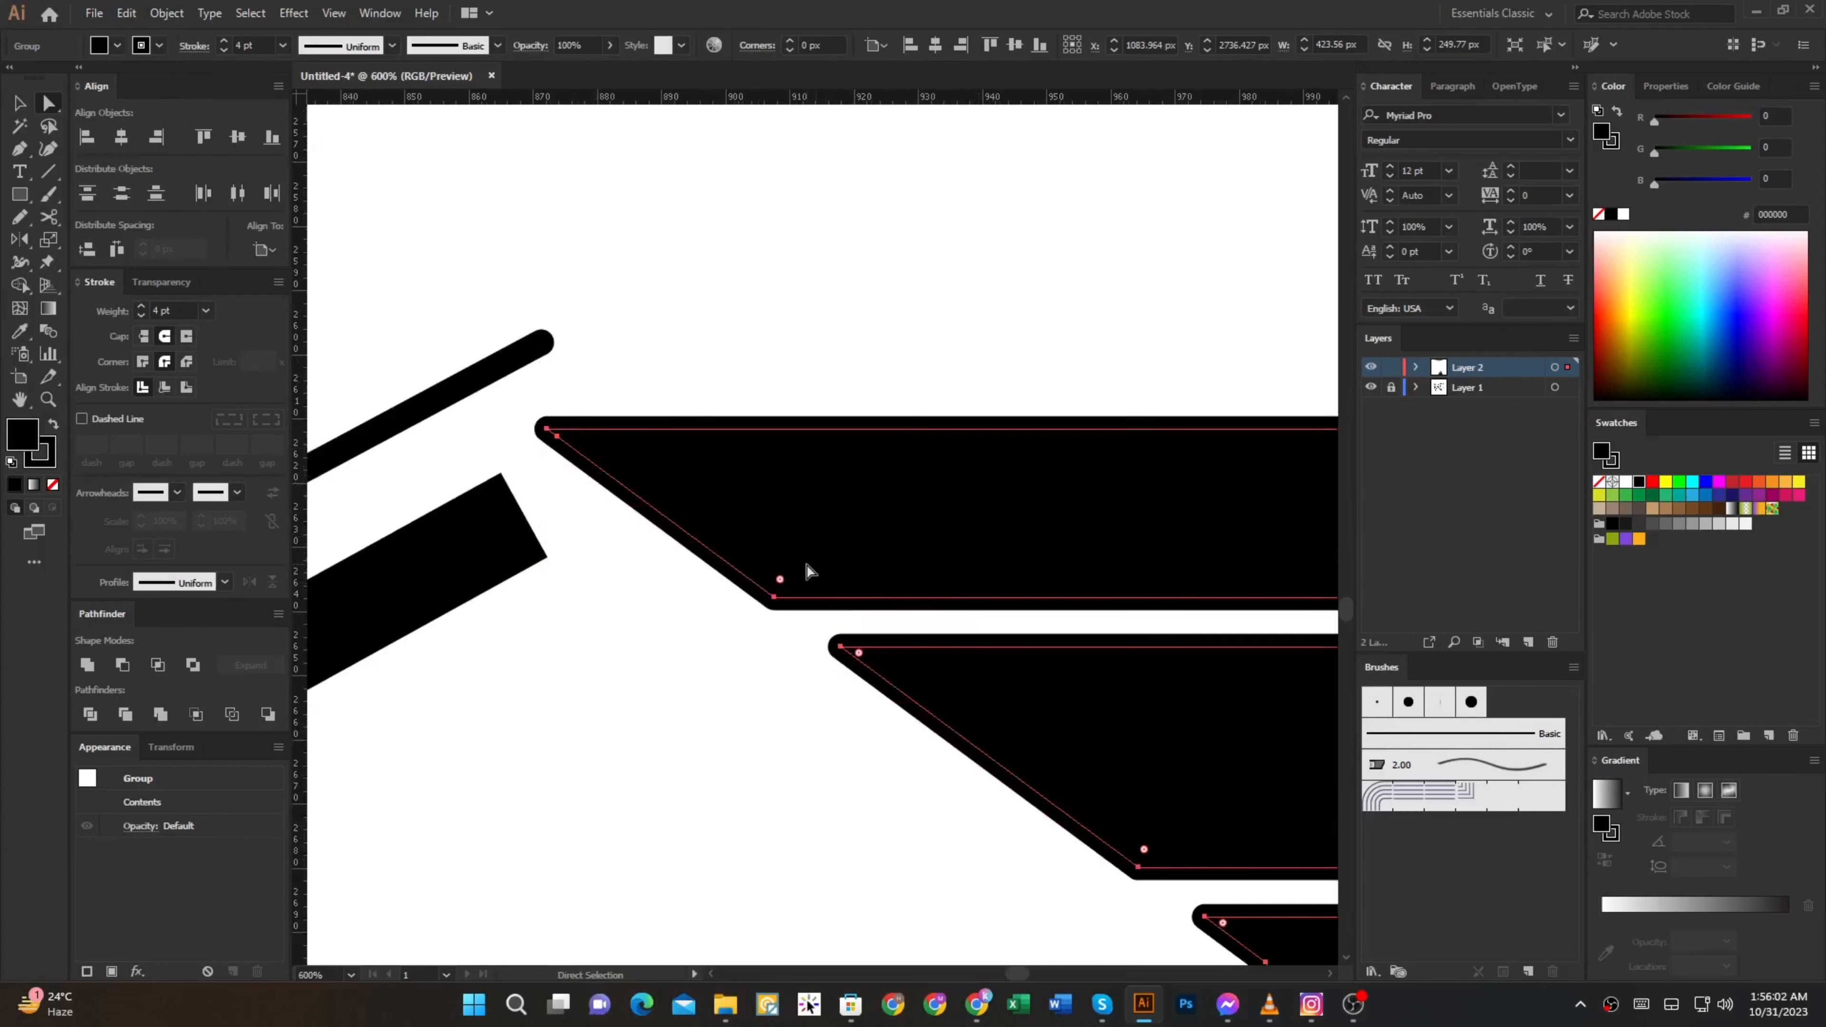
pyautogui.press('Tab')
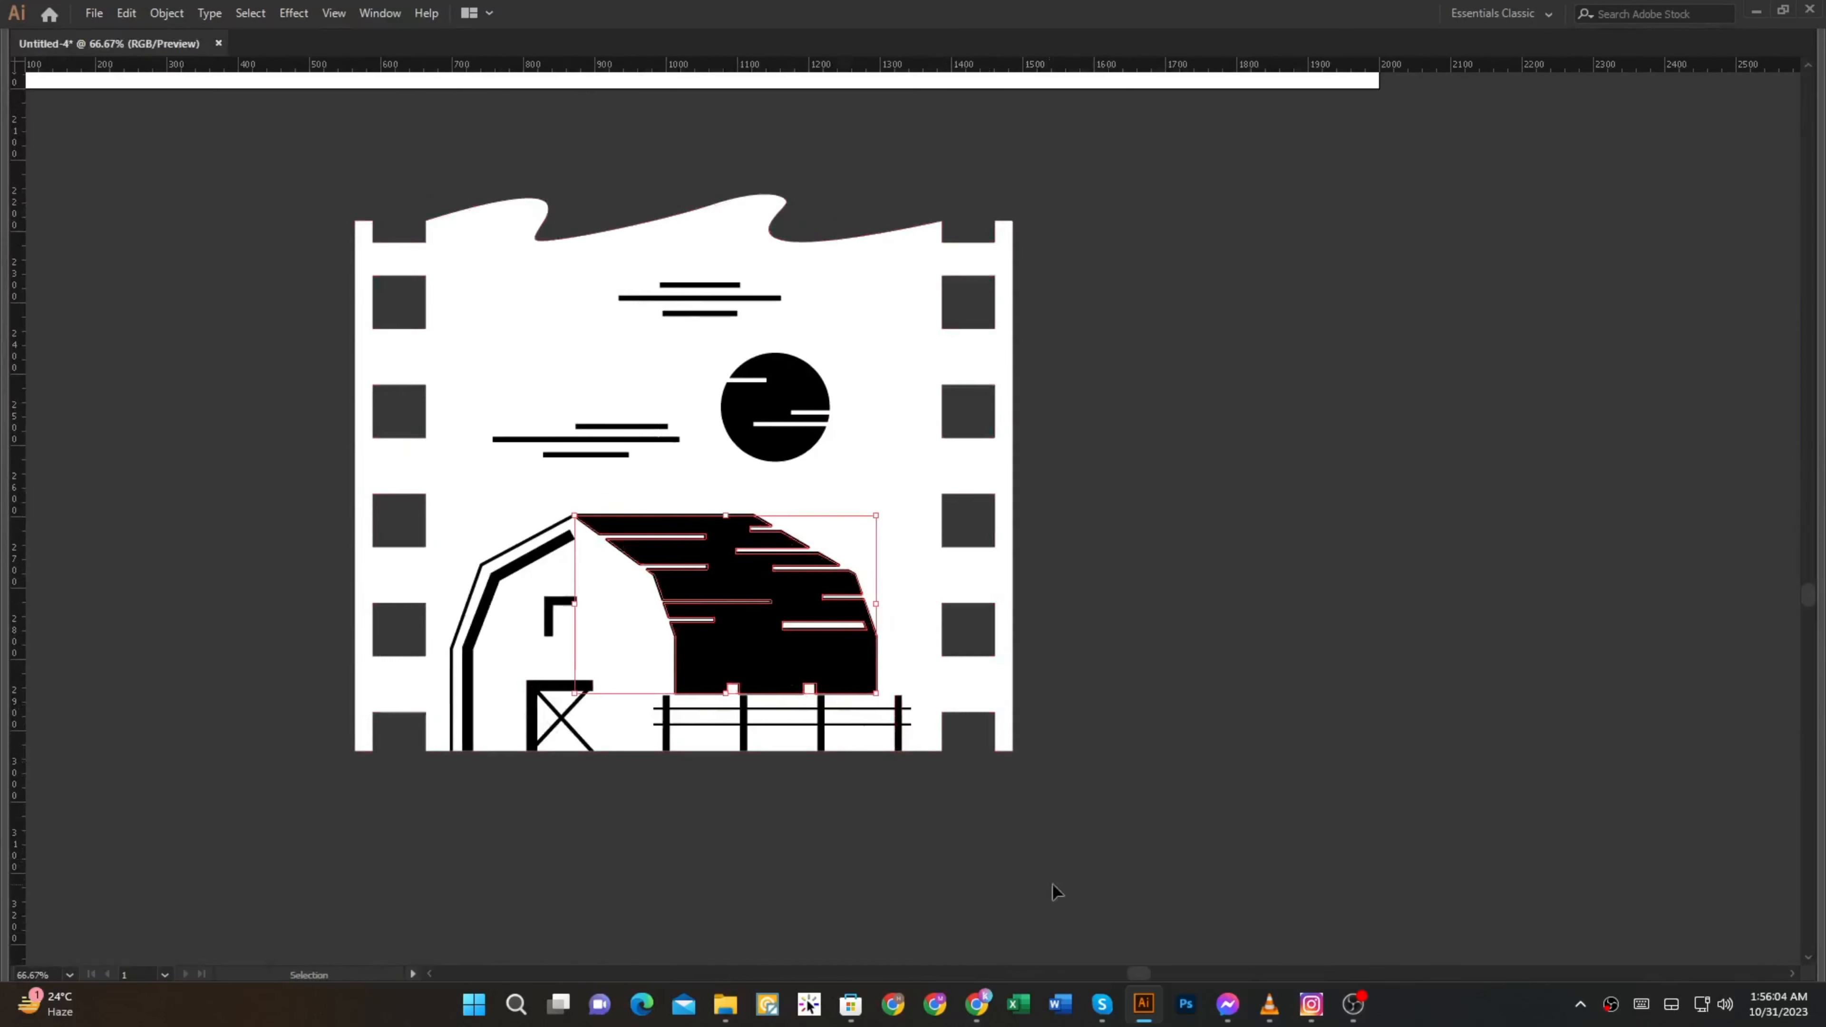
# Move the complete filmstrip artwork back up onto the artboard and hide Layer 1 containing the sketch
pyautogui.moveTo(1182, 895); pyautogui.dragTo(122, 167)
pyautogui.press('v')
pyautogui.scroll(-3, 541, 362)
pyautogui.moveTo(559, 367); pyautogui.dragTo(676, 321)
pyautogui.press('Tab')
pyautogui.press('Tab')
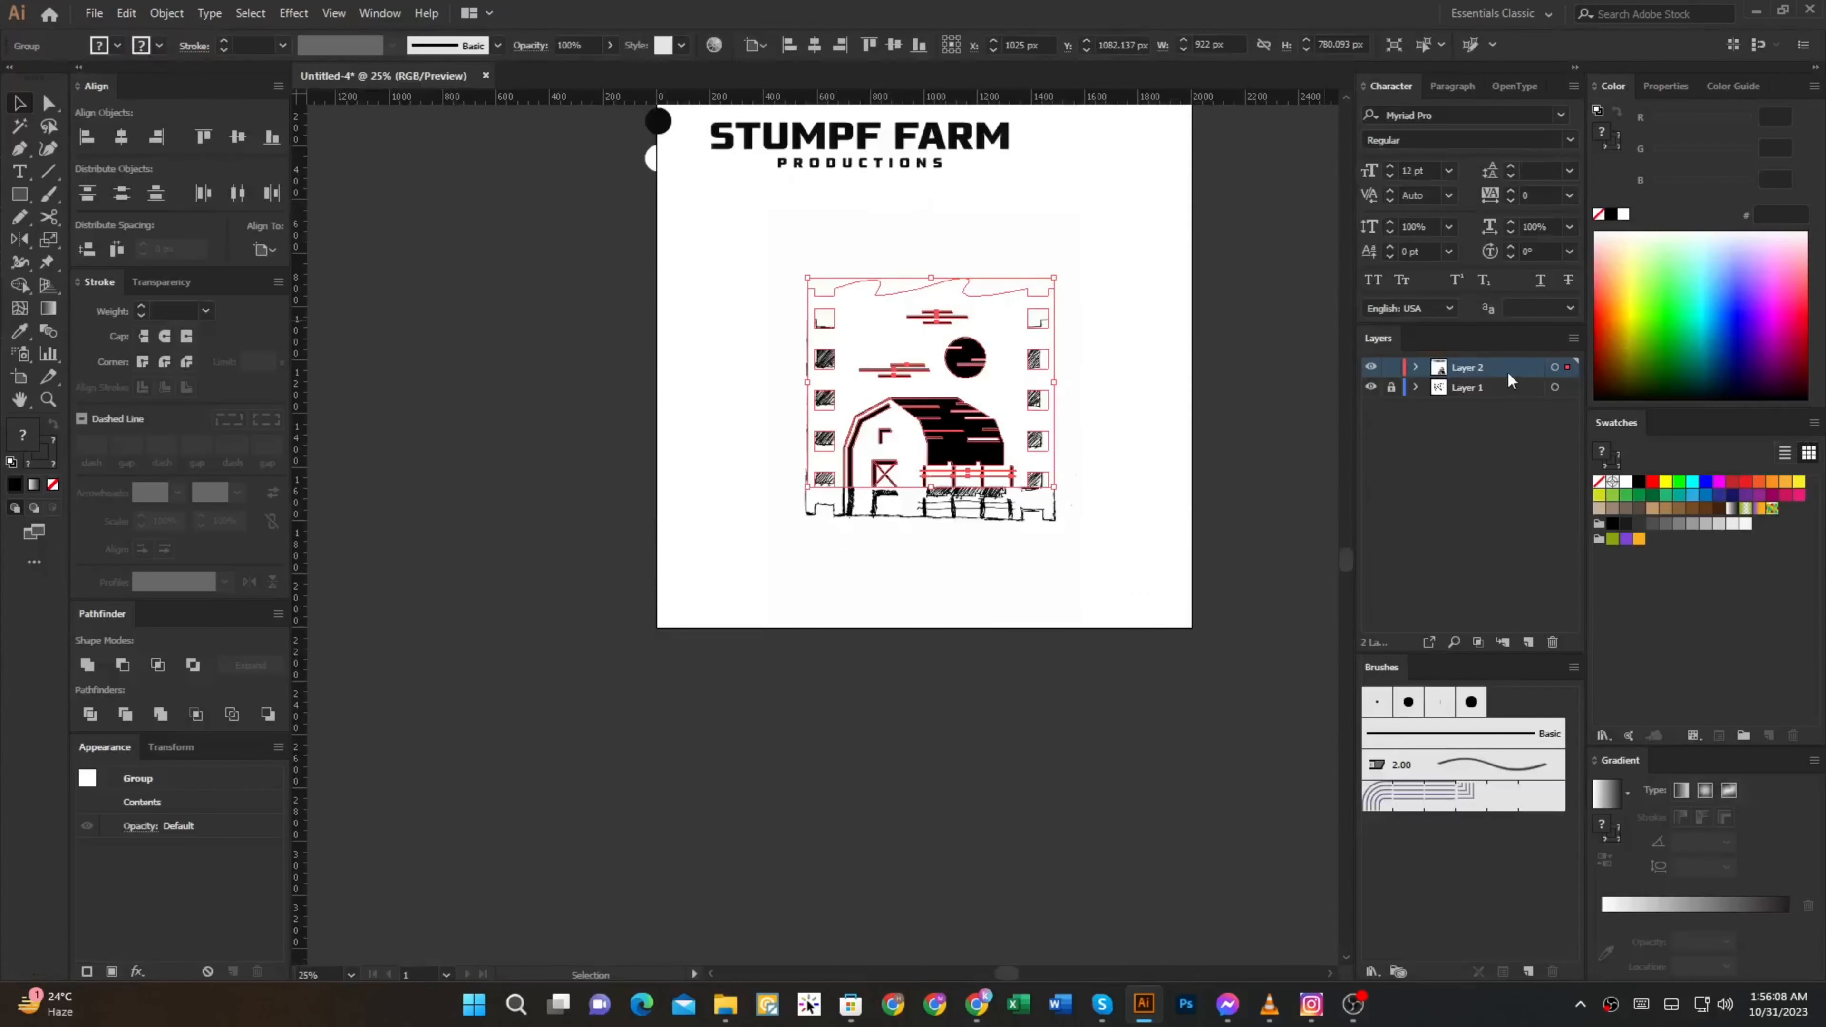
pyautogui.click(1371, 387)
# Draw a black rectangle covering the whole artboard and send it behind all the artwork
pyautogui.press('Tab')
pyautogui.press('m')
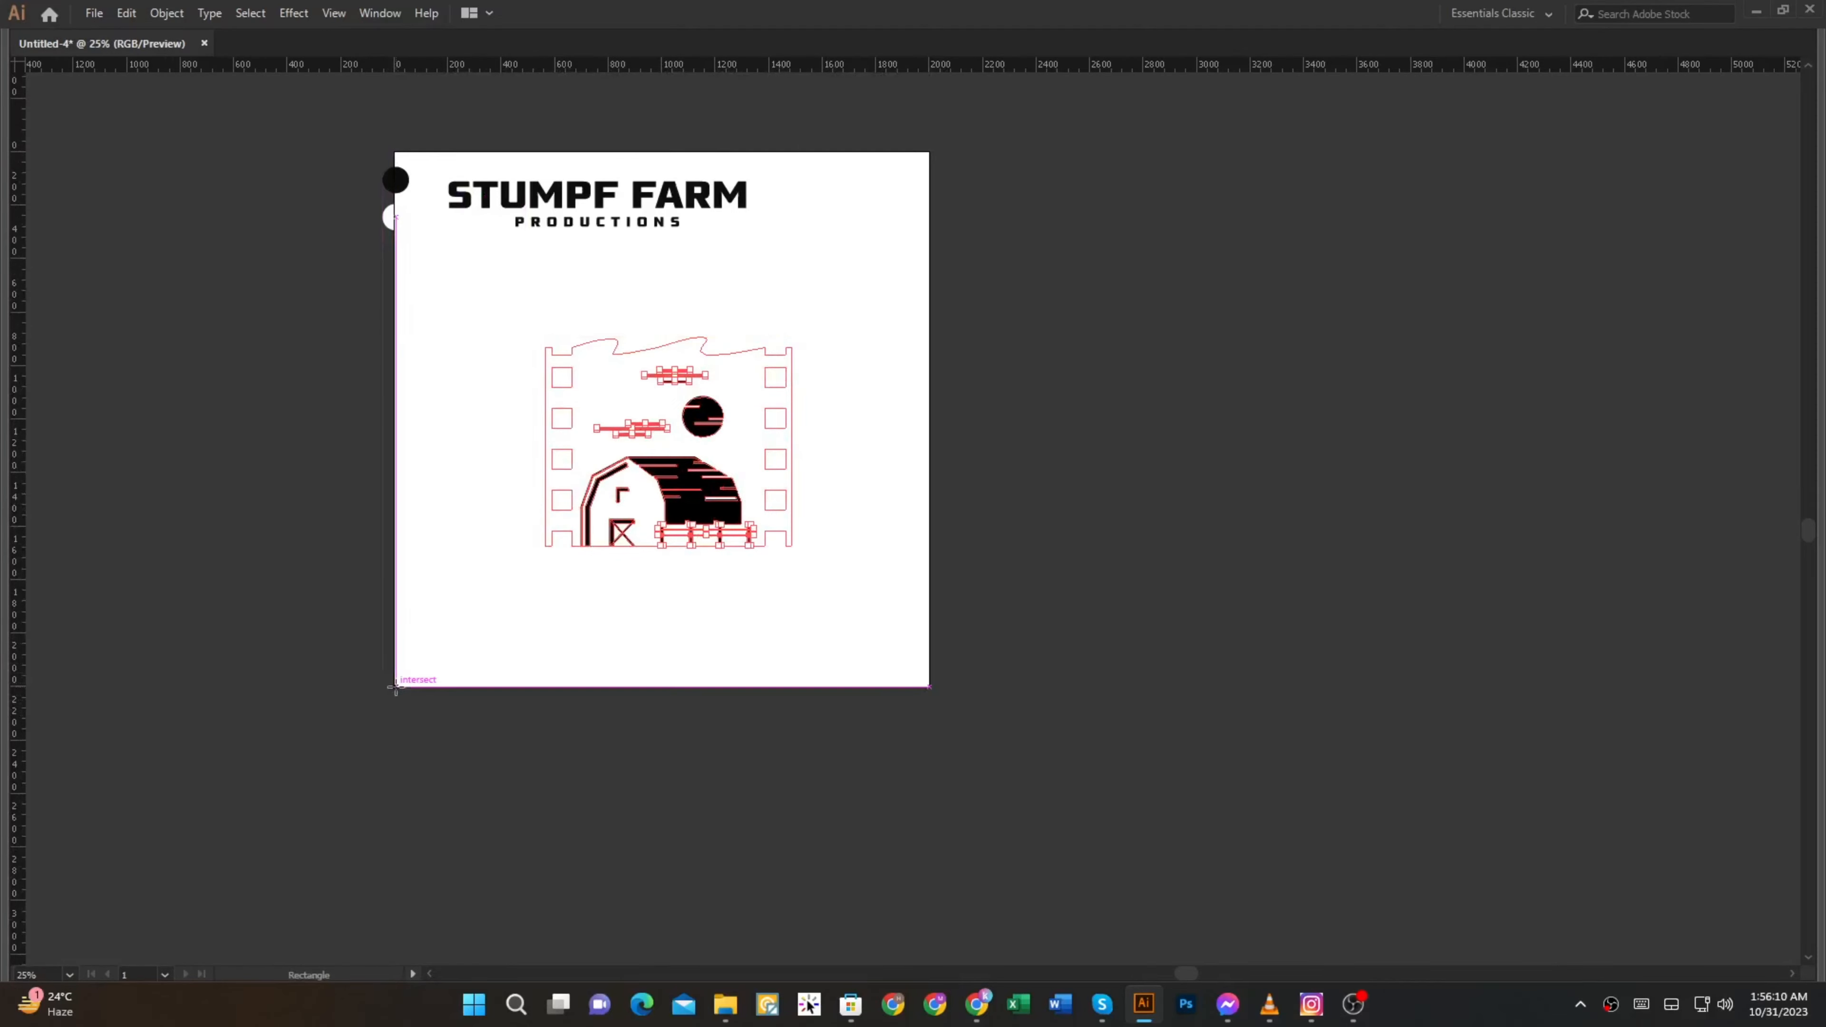
pyautogui.moveTo(394, 687); pyautogui.dragTo(930, 151)
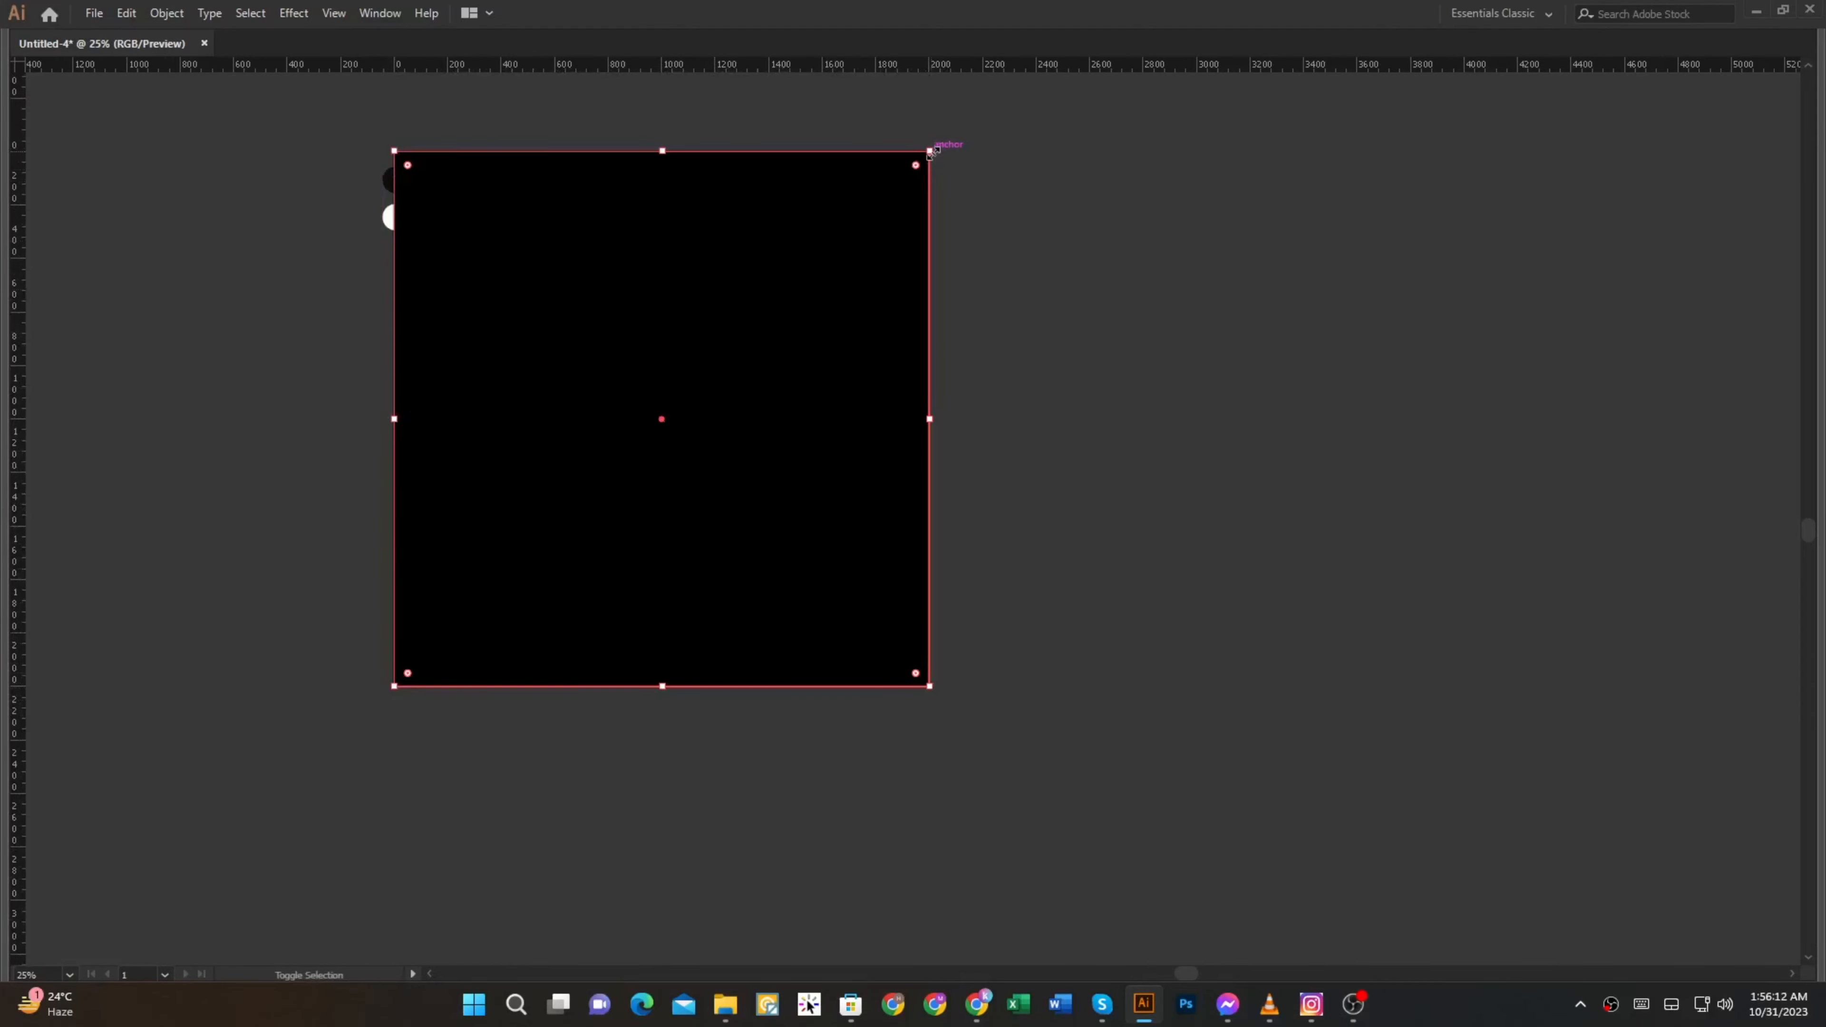
pyautogui.hotkey('ctrl', 'shift', '[')
pyautogui.press('Tab')
# Move the STUMPF FARM PRODUCTIONS lettering from above the filmstrip to just below it
pyautogui.click(872, 350)
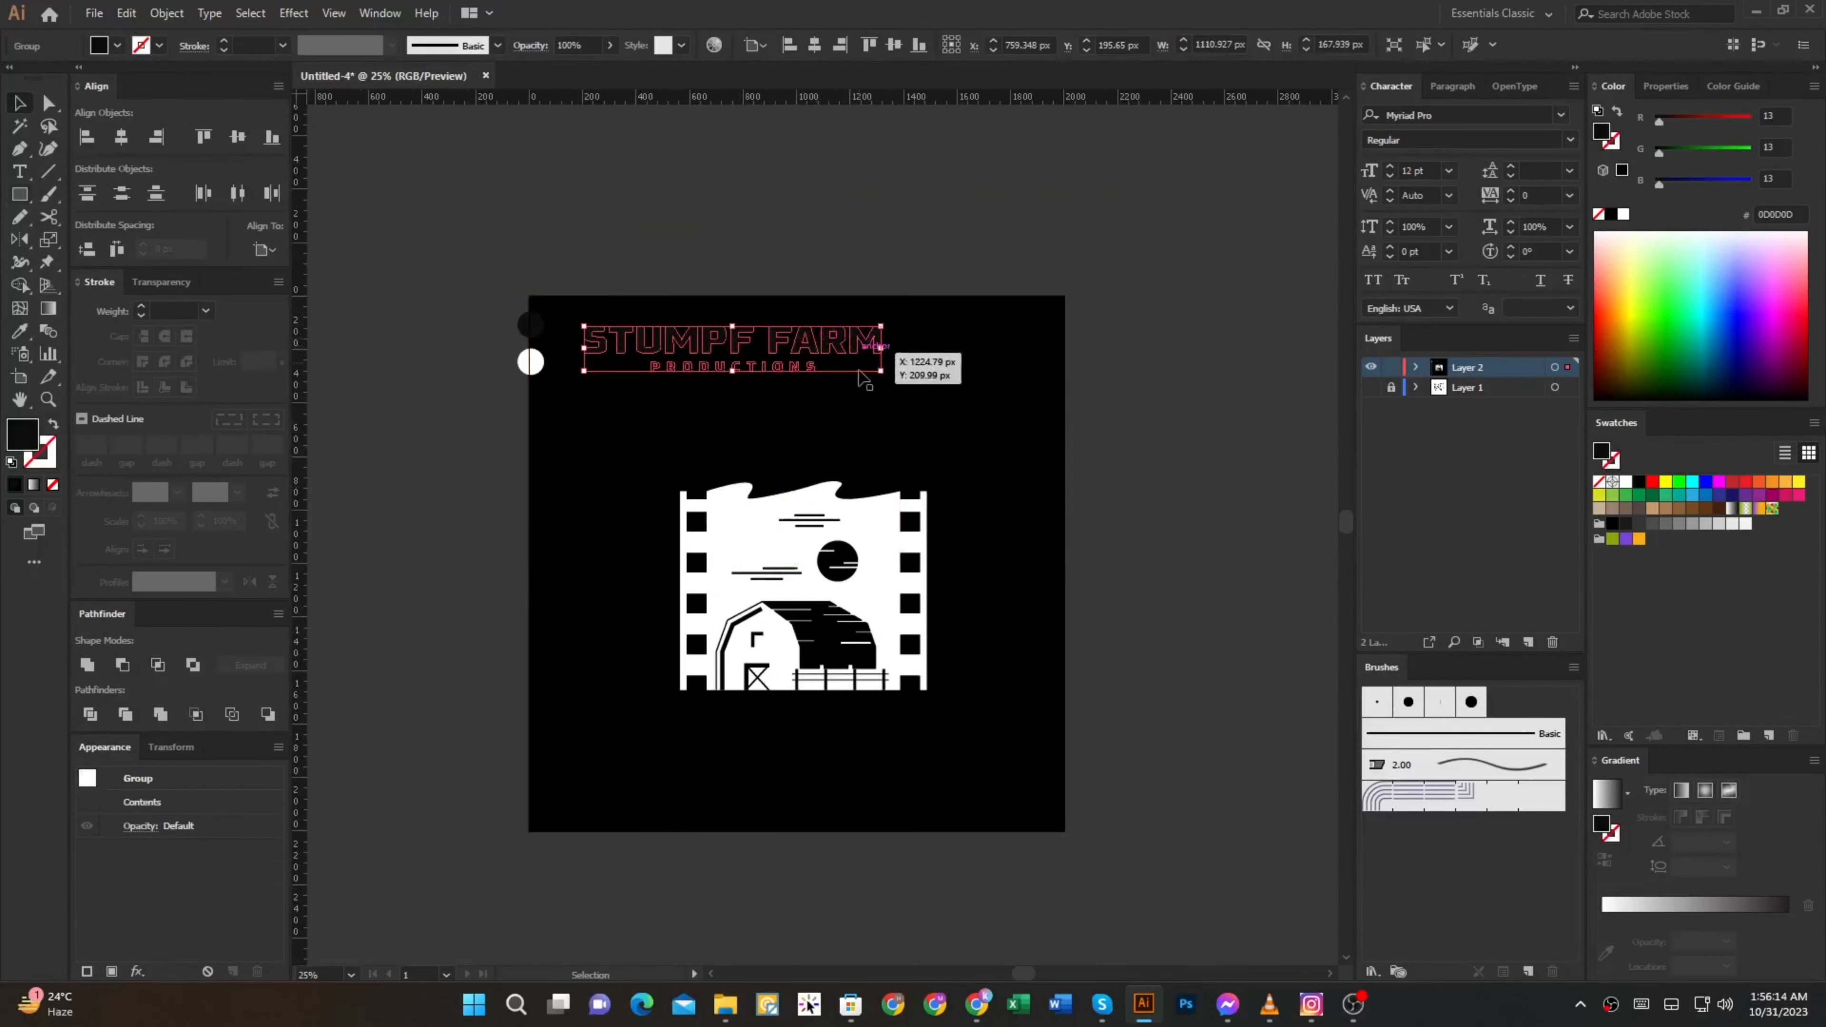
pyautogui.moveTo(863, 379); pyautogui.dragTo(864, 762)
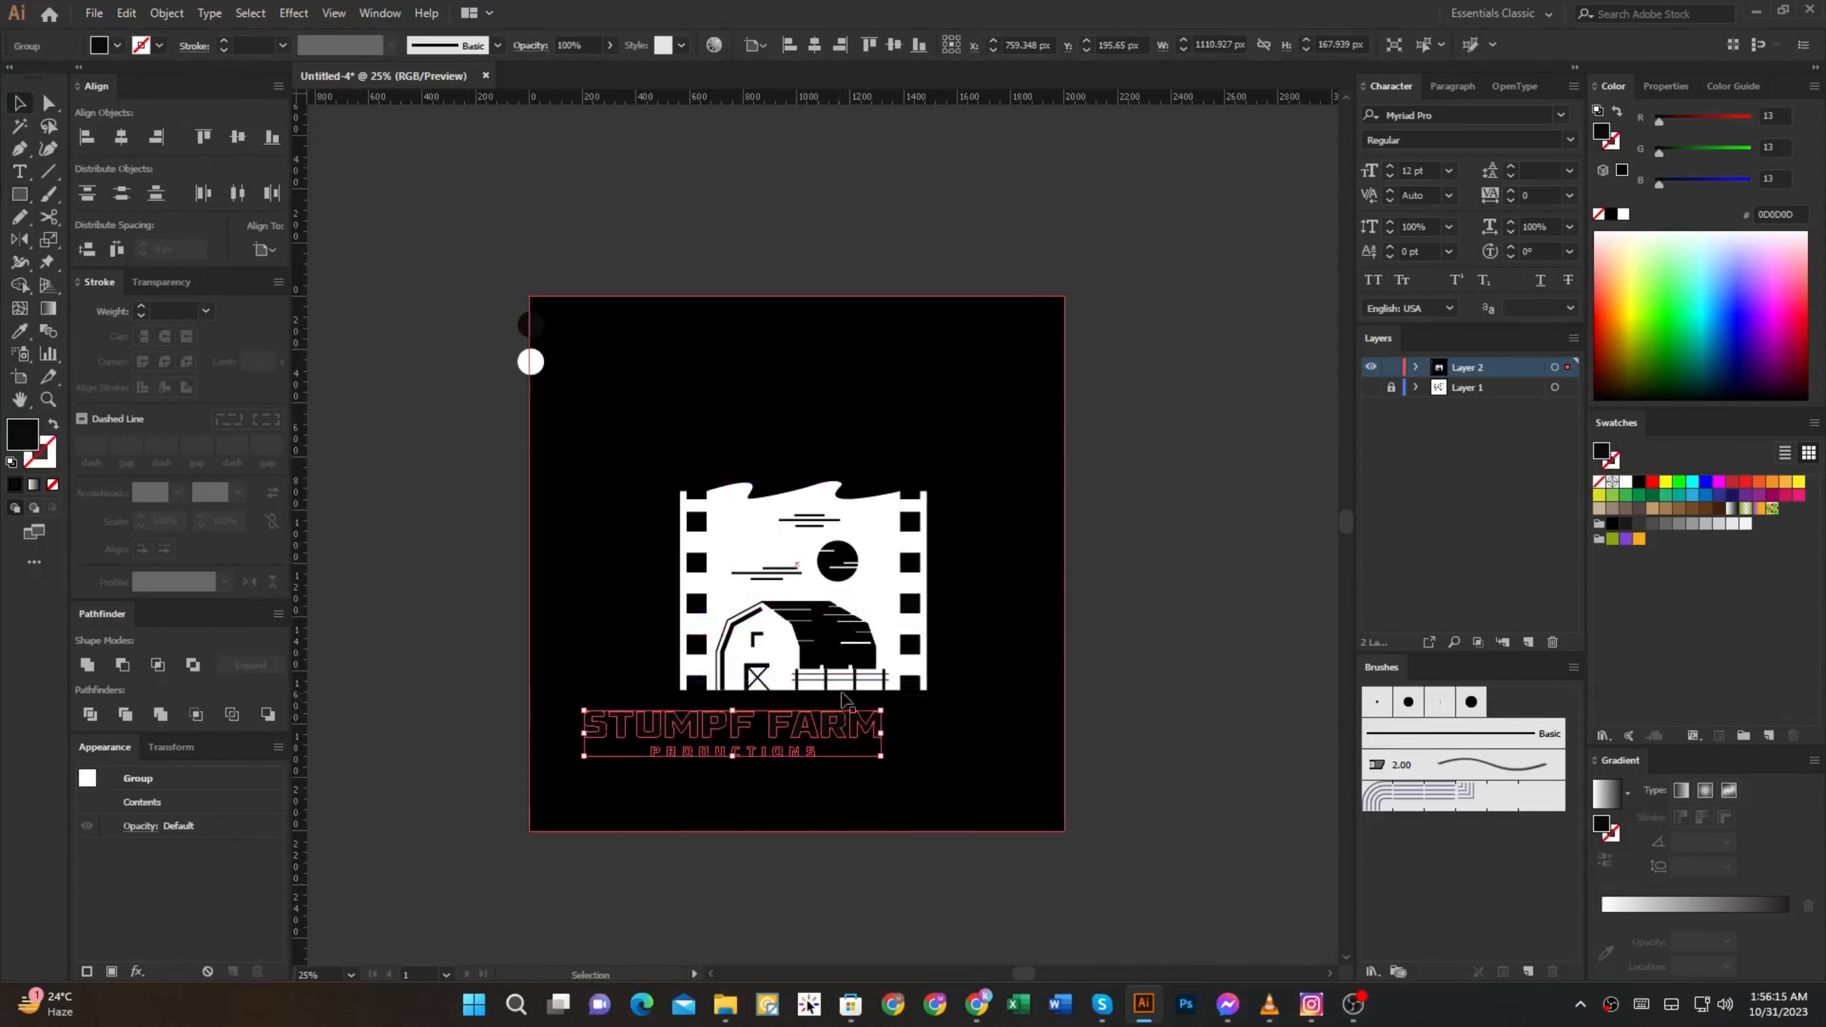
# Centre the STUMPF FARM PRODUCTIONS lettering horizontally under the filmstrip artwork
pyautogui.keyDown('shift'); pyautogui.click(801, 676); pyautogui.keyUp('shift')
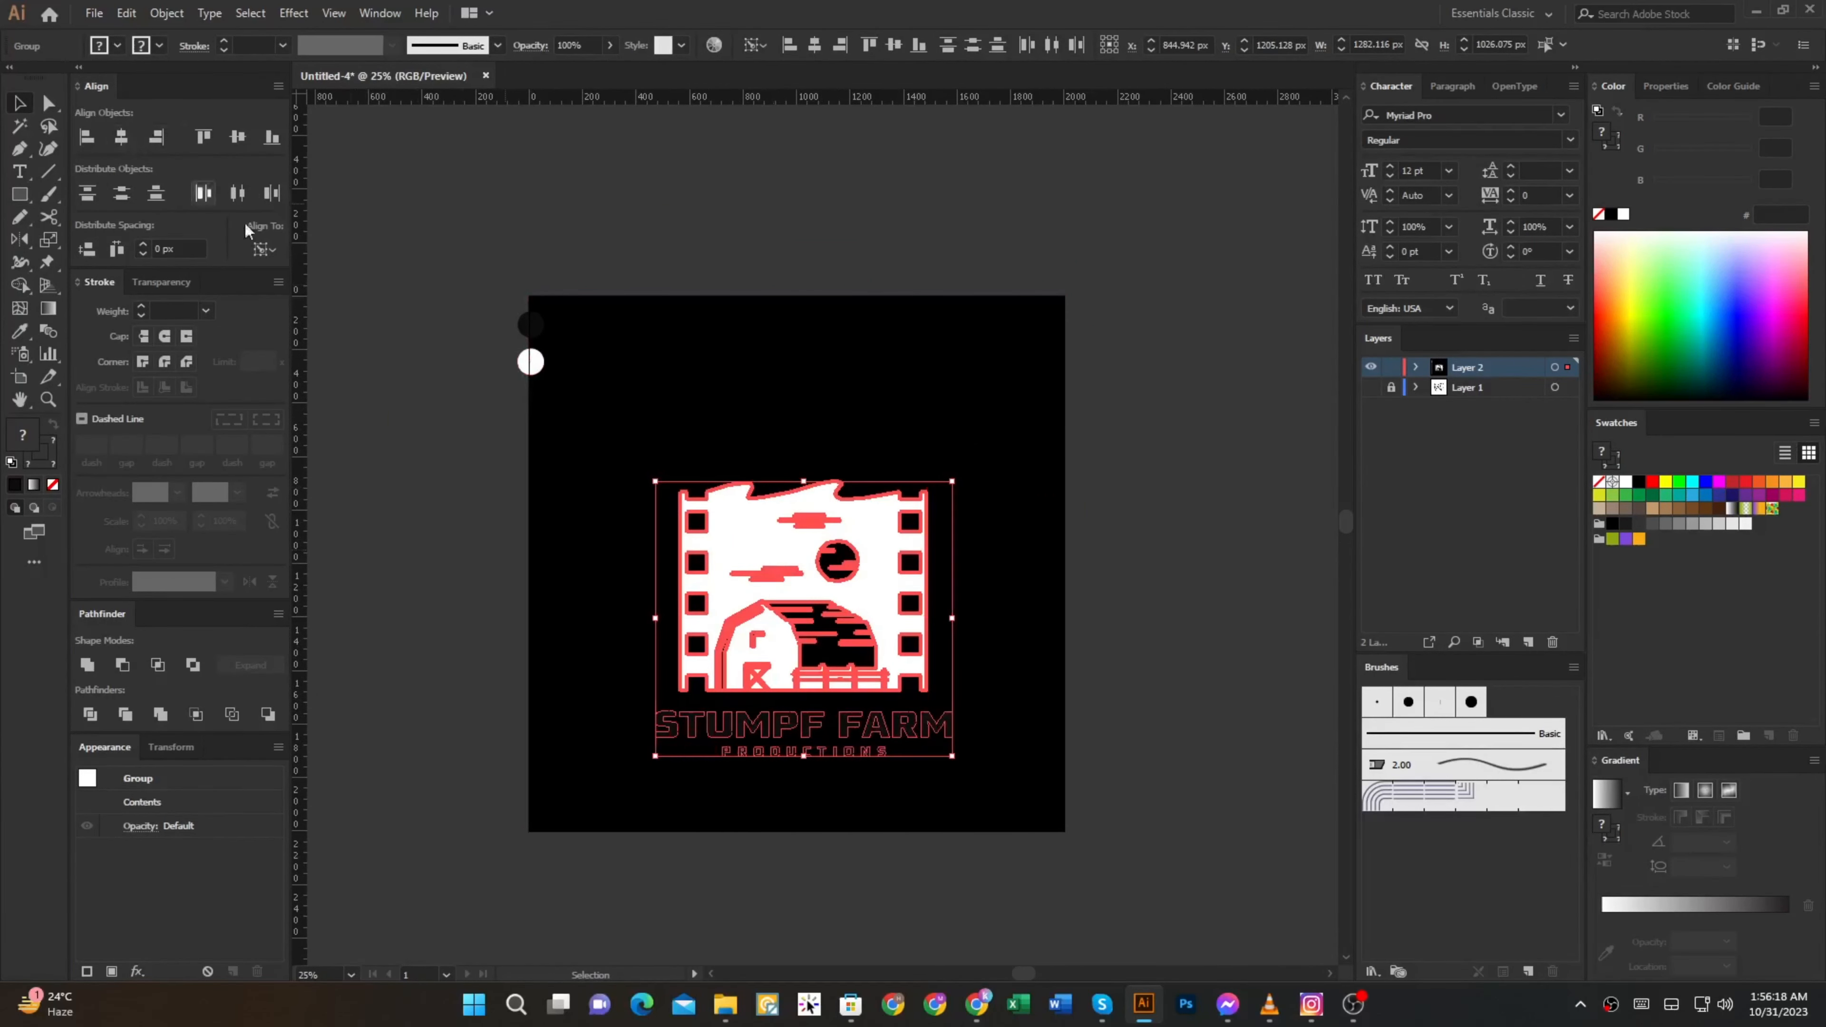
pyautogui.press('Tab')
pyautogui.moveTo(573, 677); pyautogui.dragTo(652, 638)
pyautogui.scroll(1, 652, 637)
pyautogui.click(992, 542)
# Recolour the lettering white by sampling the filmstrip's white fill with the Eyedropper
pyautogui.click(754, 653)
pyautogui.press('i')
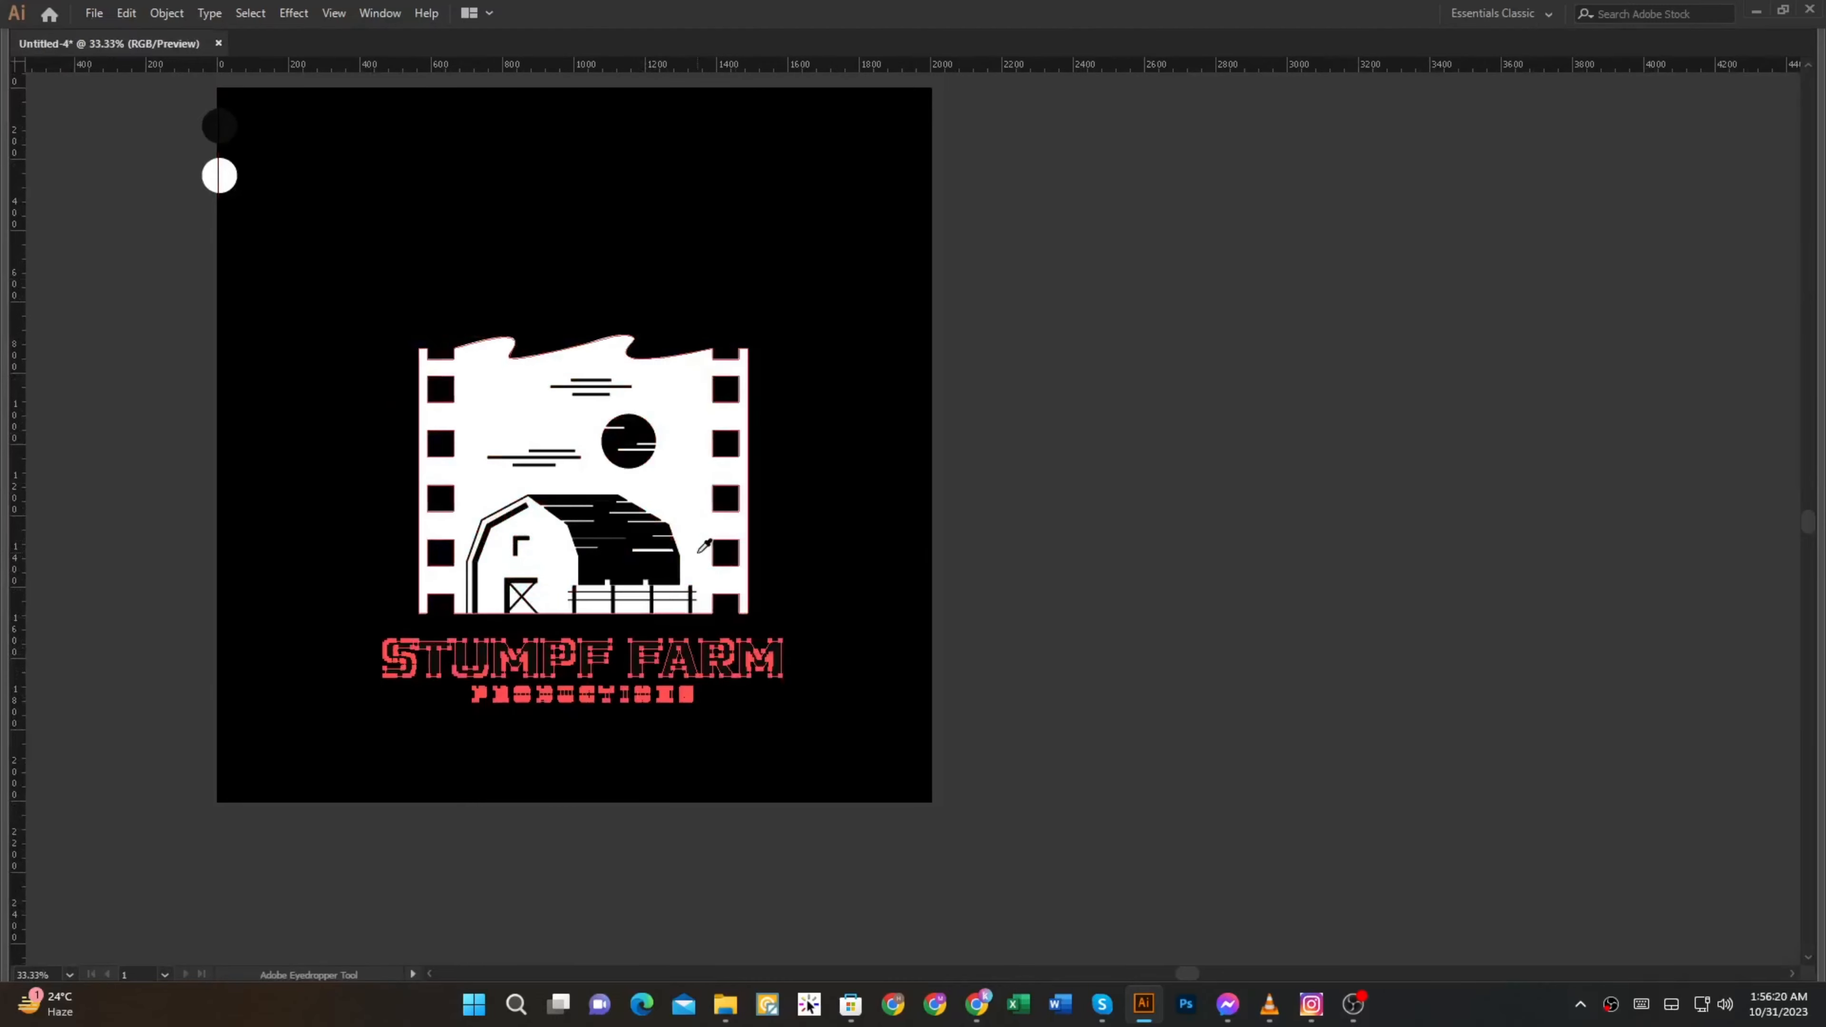
pyautogui.click(698, 552)
pyautogui.press('v')
# Scale the lettering up proportionally from its centre until it is about 1623 px wide and extends past both sides of the filmstrip
pyautogui.moveTo(782, 671); pyautogui.dragTo(805, 671)
pyautogui.moveTo(801, 658); pyautogui.dragTo(892, 691)
pyautogui.hotkey('alt', 'Tab')
pyautogui.hotkey('alt', 'Tab')
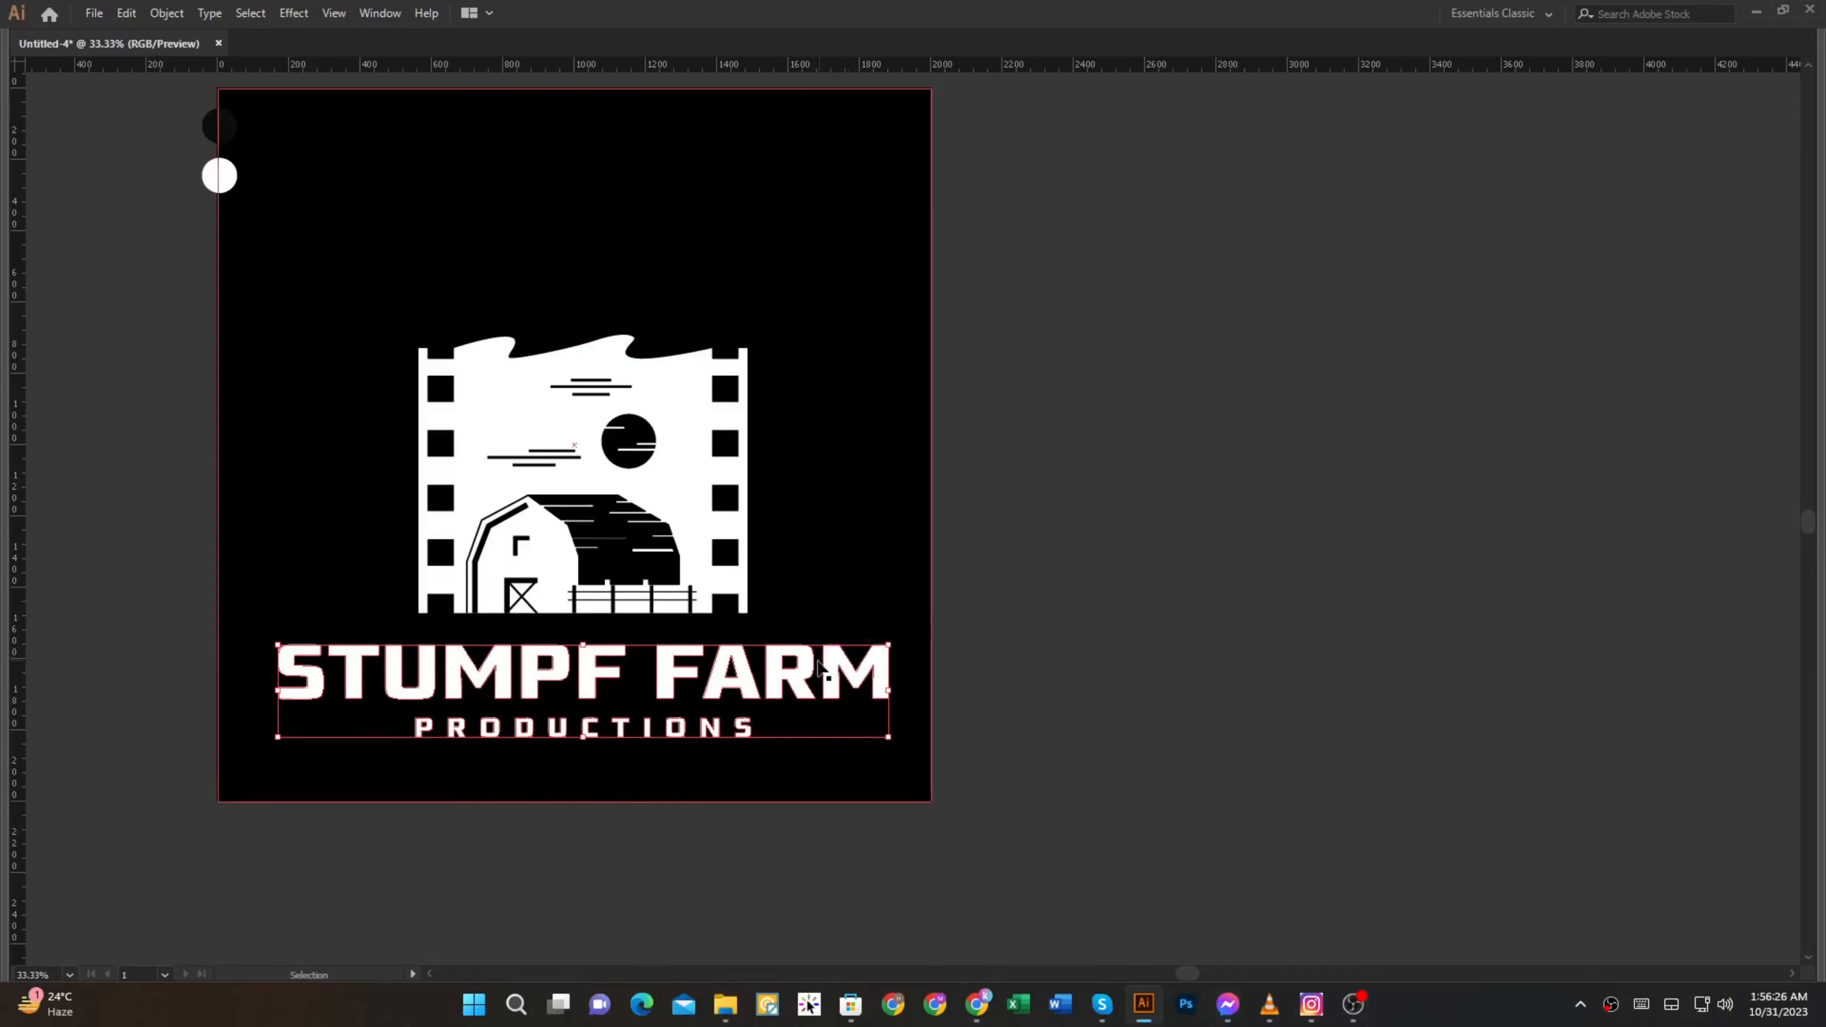
pyautogui.moveTo(889, 691); pyautogui.dragTo(872, 690)
# Select the filmstrip artwork together with the lettering and centre the whole logo horizontally and vertically on the artboard
pyautogui.keyDown('shift'); pyautogui.click(650, 547); pyautogui.keyUp('shift')
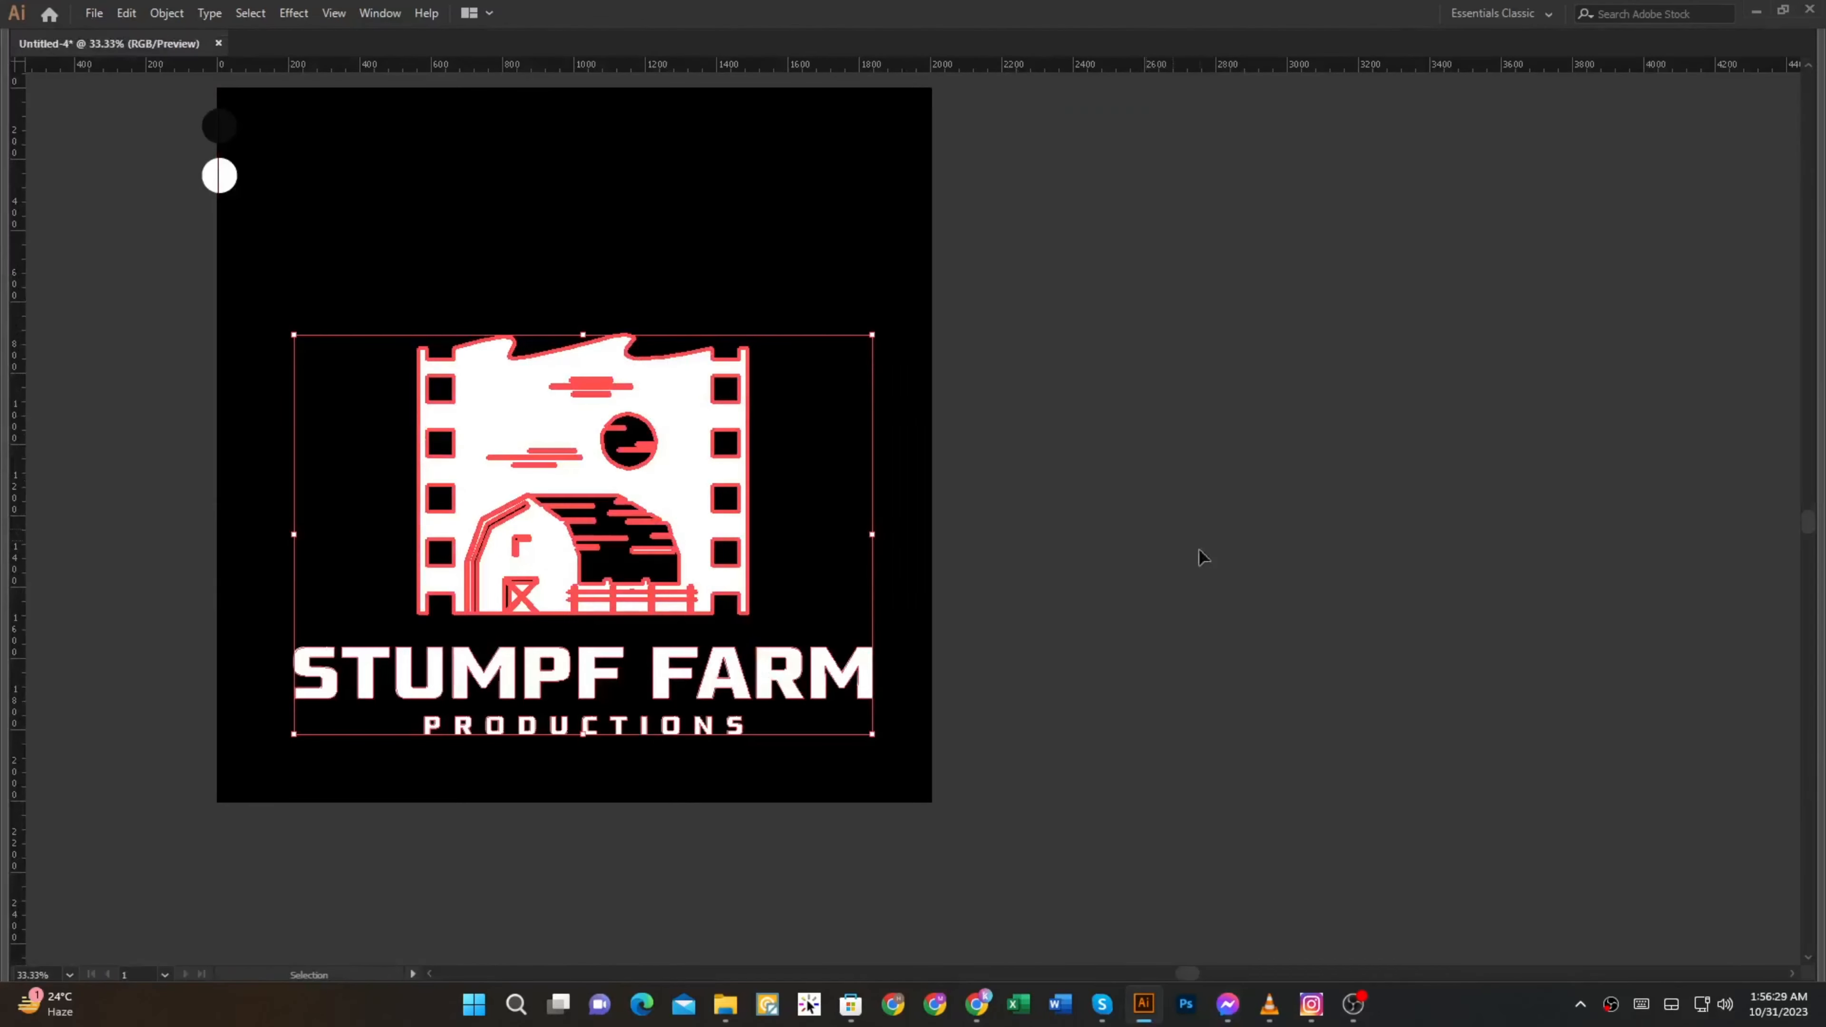
pyautogui.click(1197, 559)
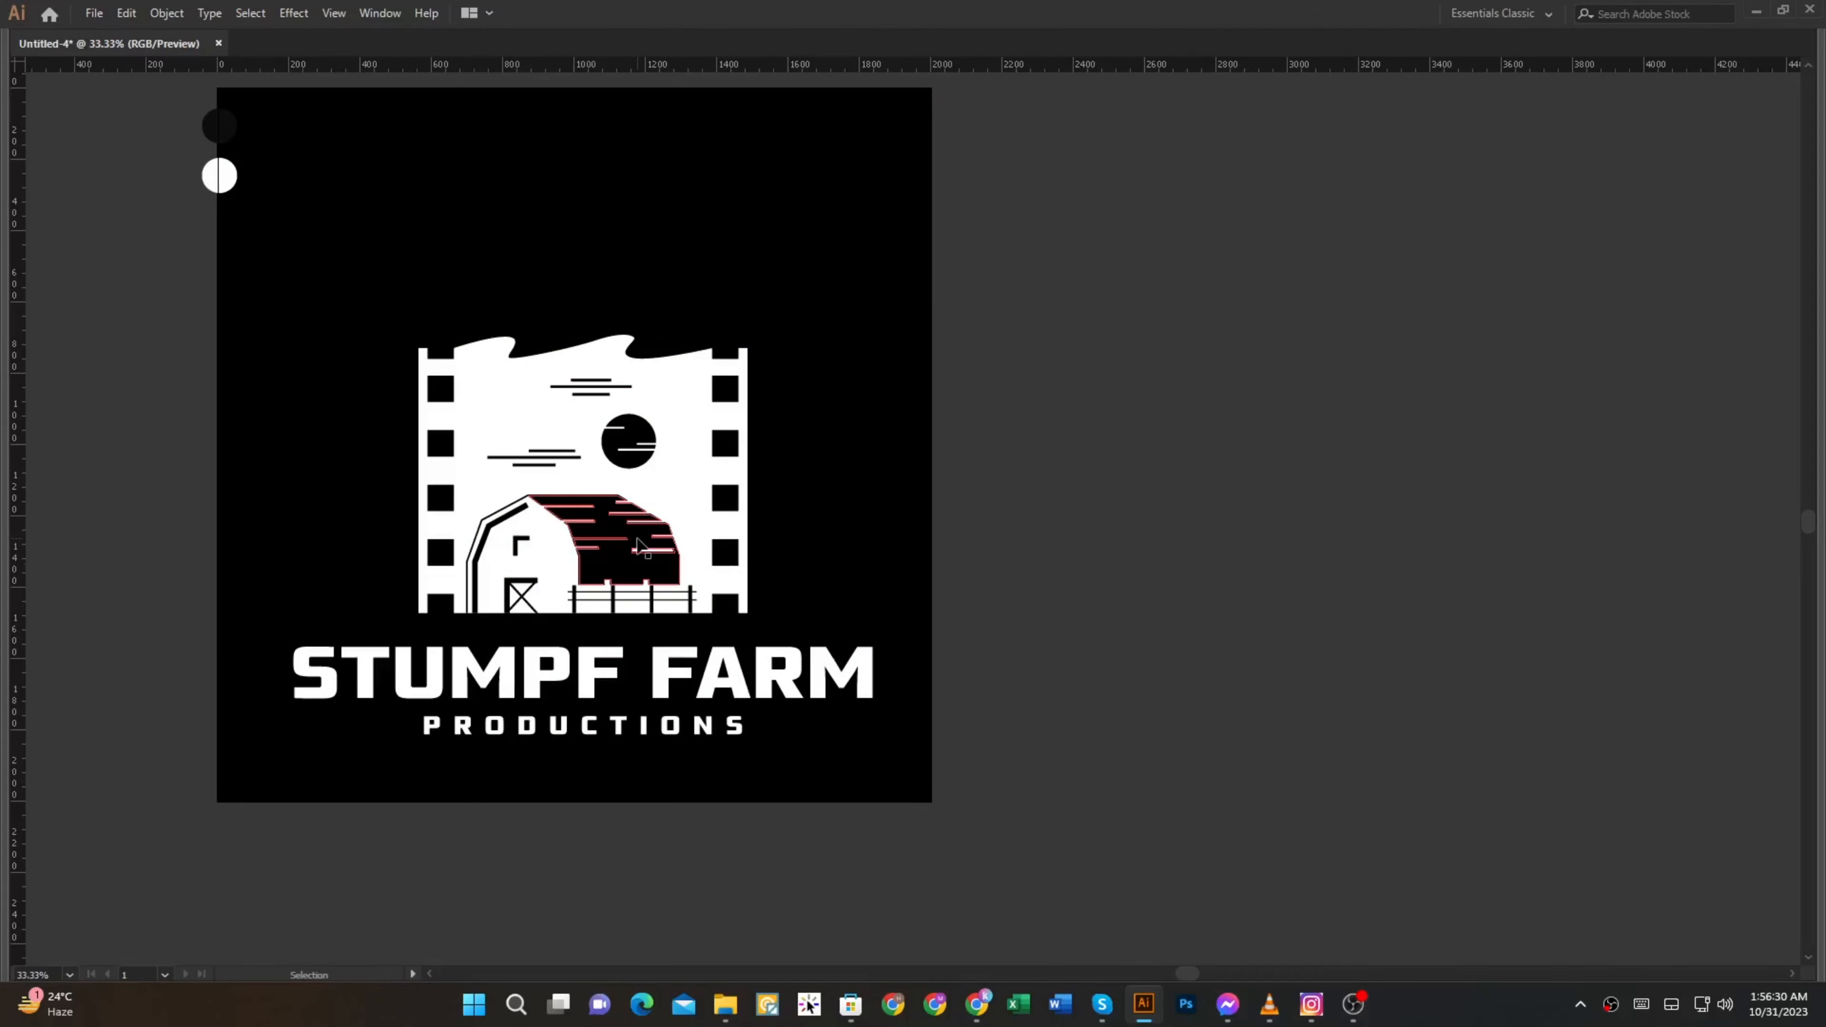
pyautogui.hotkey('ctrl', 'a')
pyautogui.press('a')
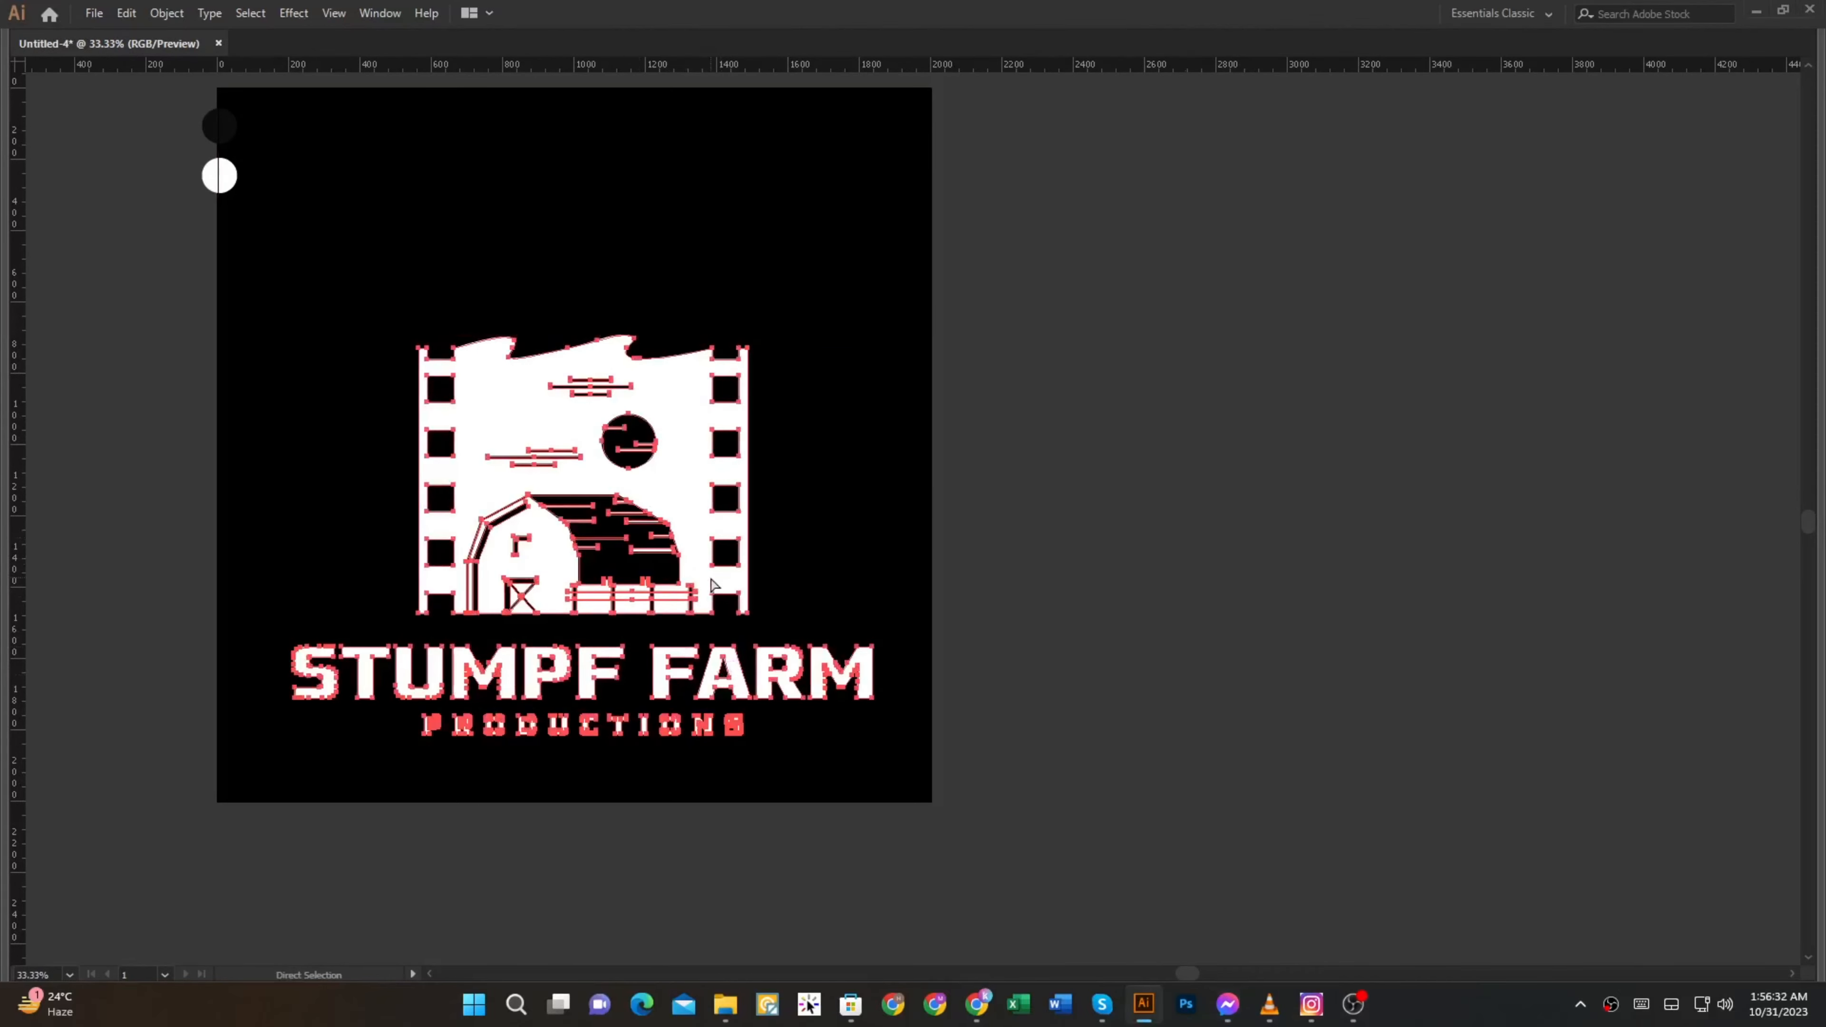
pyautogui.press('v')
pyautogui.press('Tab')
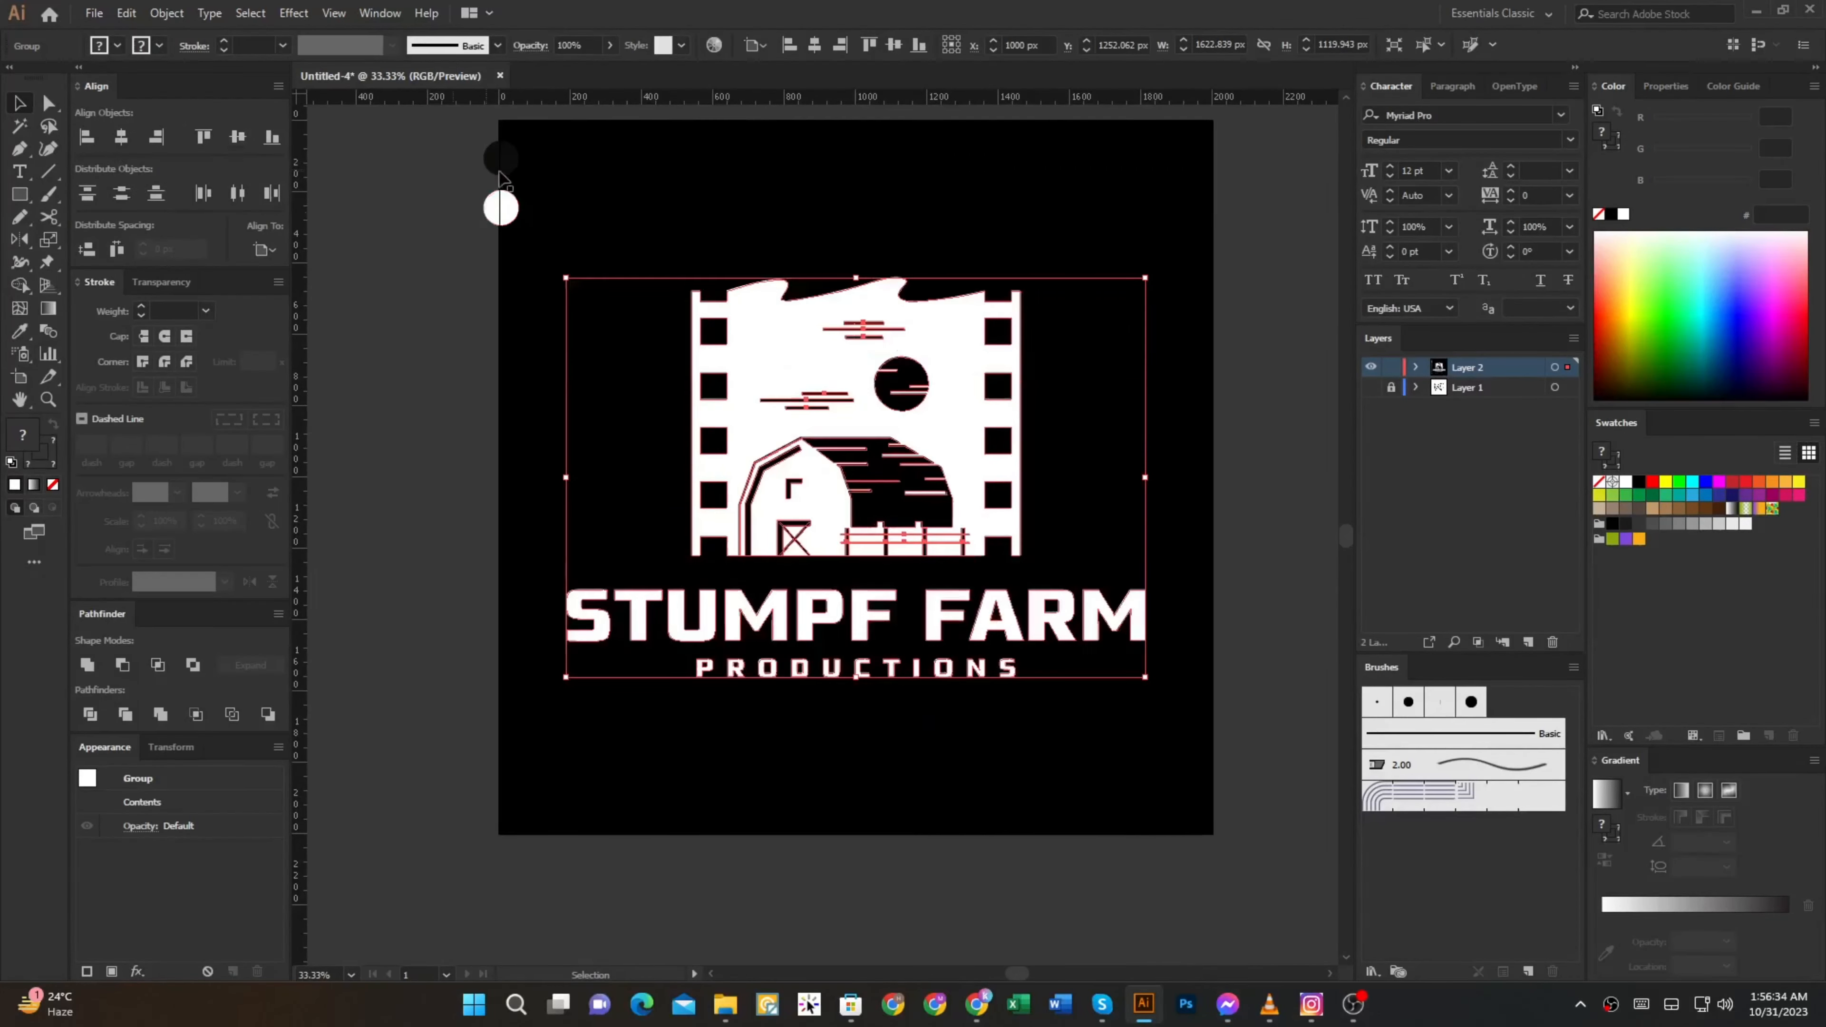
# Delete the black and white colour sample circles at the artboard's left edge
pyautogui.moveTo(539, 249); pyautogui.dragTo(563, 231)
pyautogui.press('Delete')
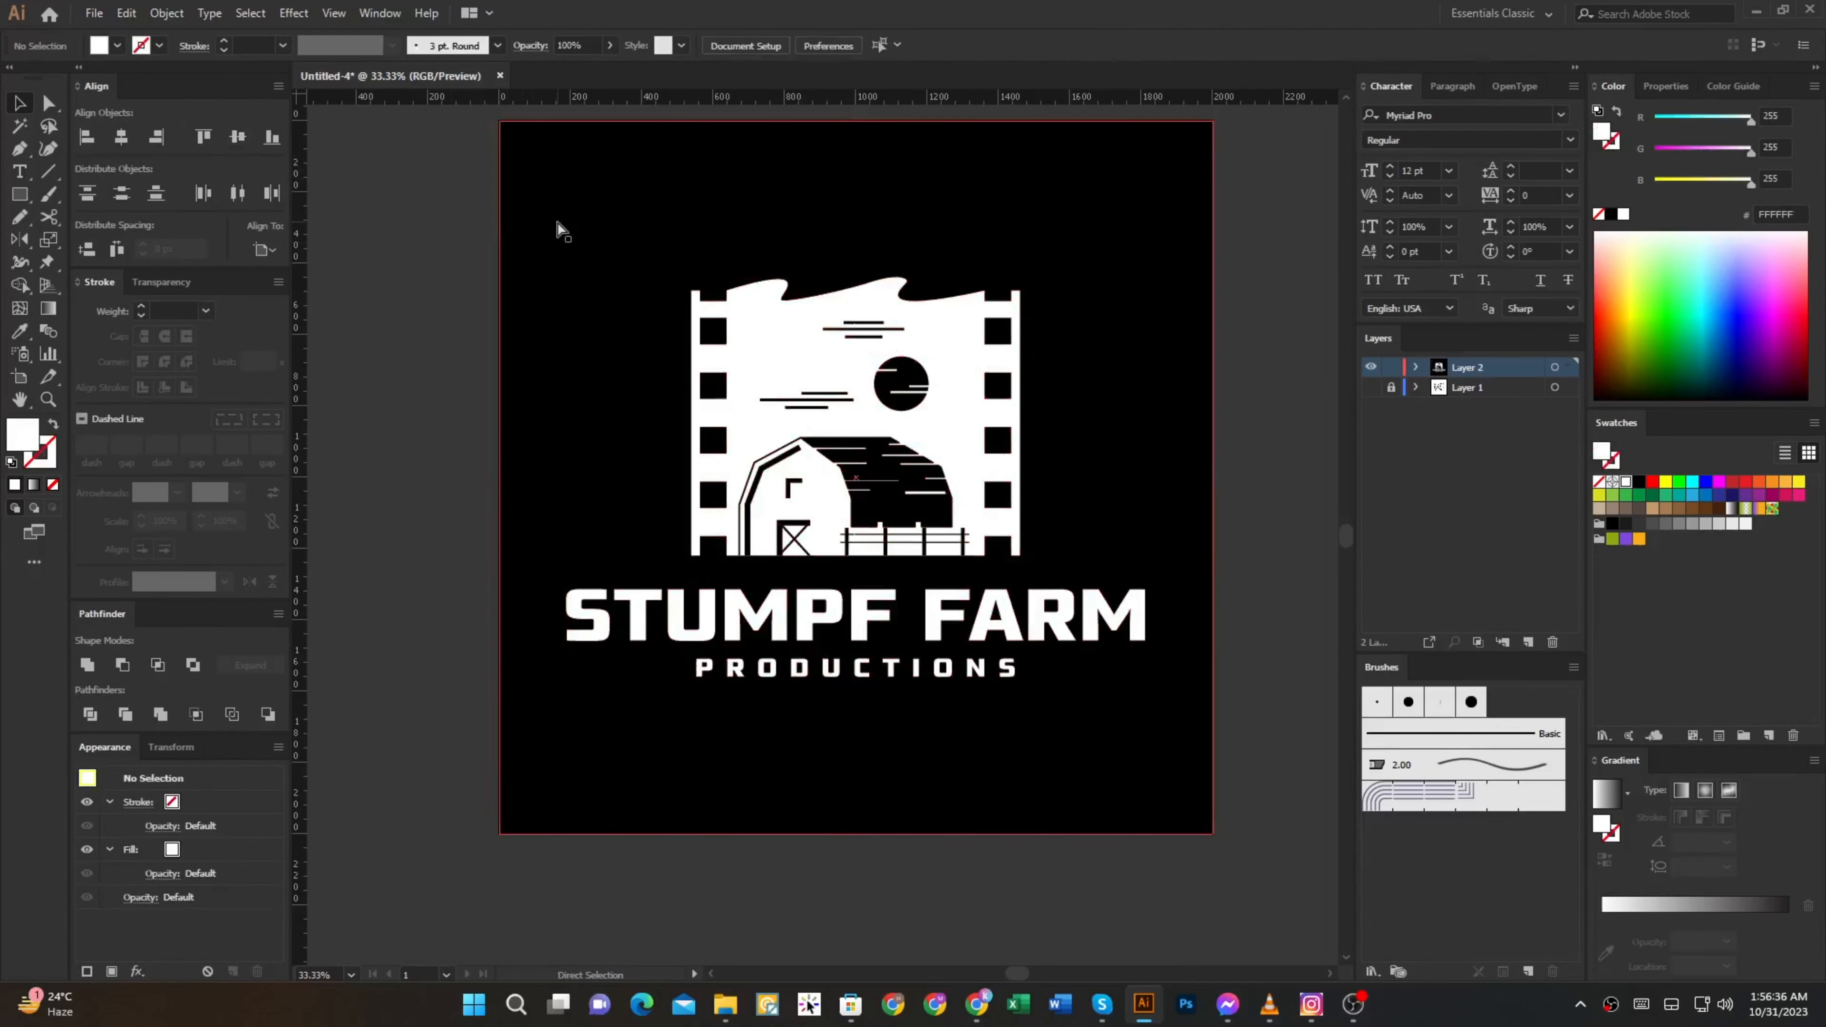
# Widen the thinnest white stripe in the black barn roof by moving both anchor points of its upper edge slightly upward
pyautogui.scroll(1, 557, 225)
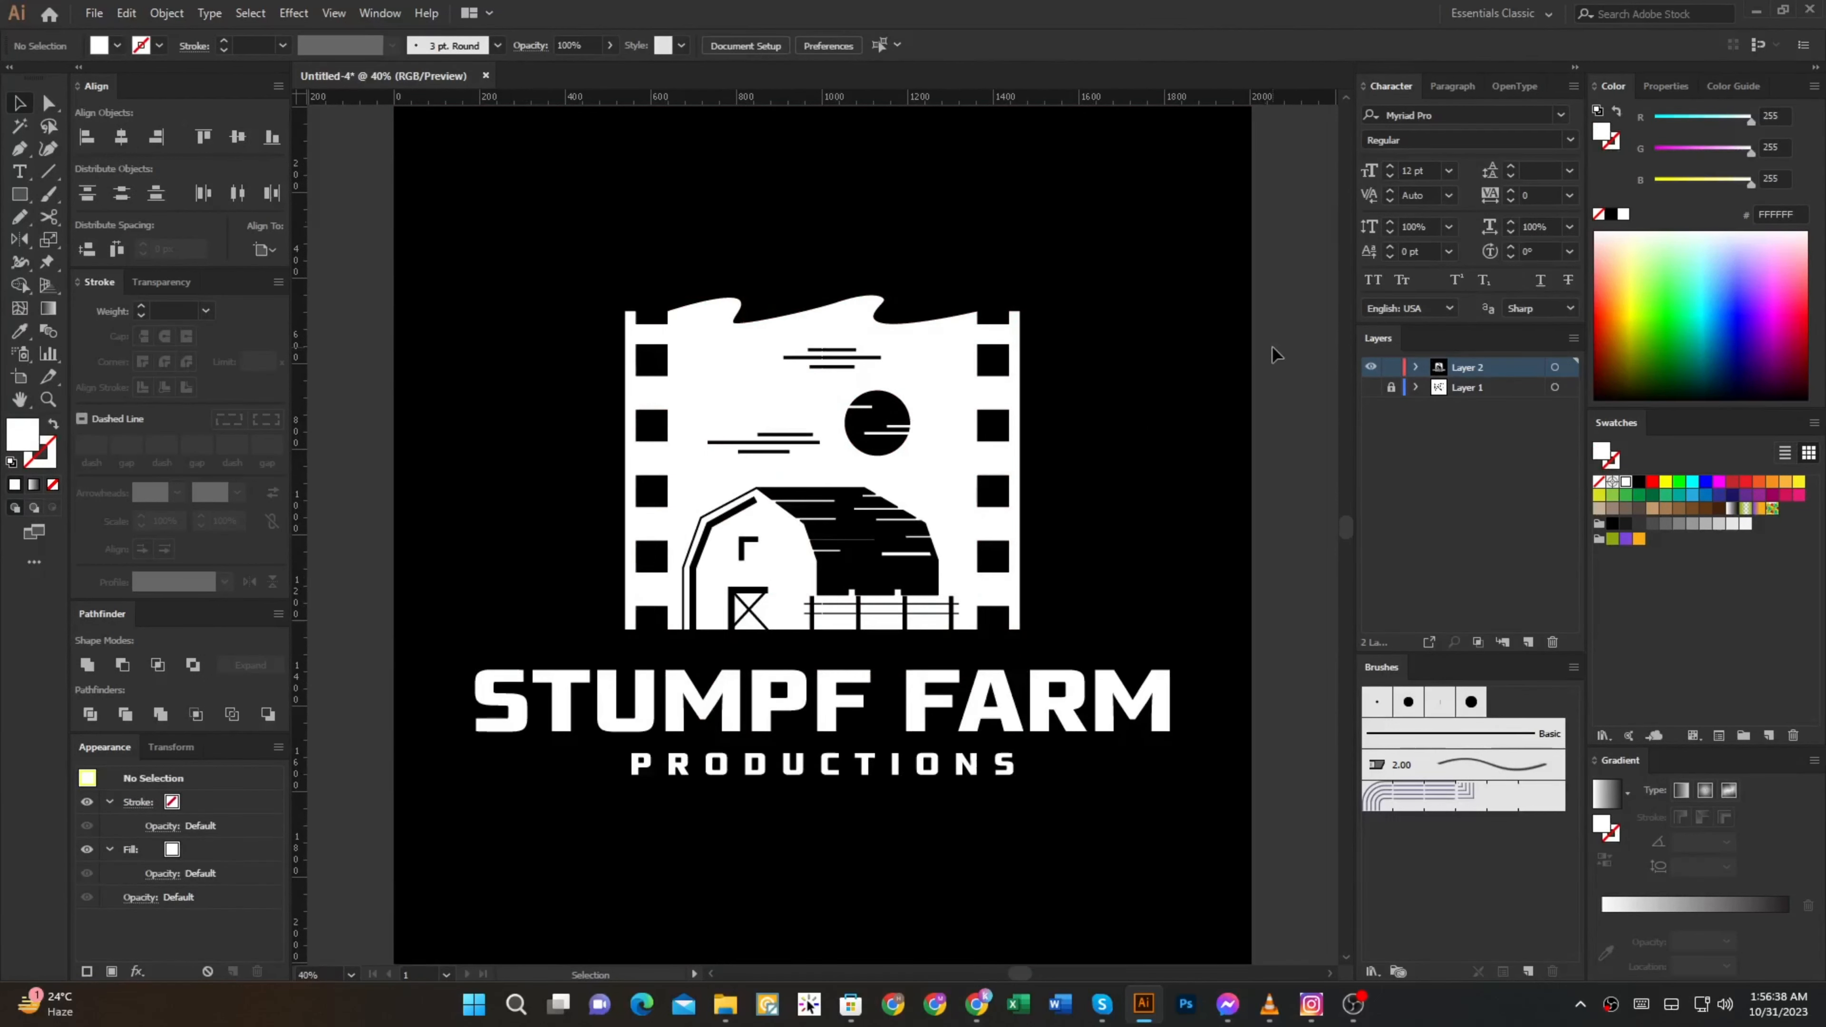
pyautogui.scroll(4, 940, 519)
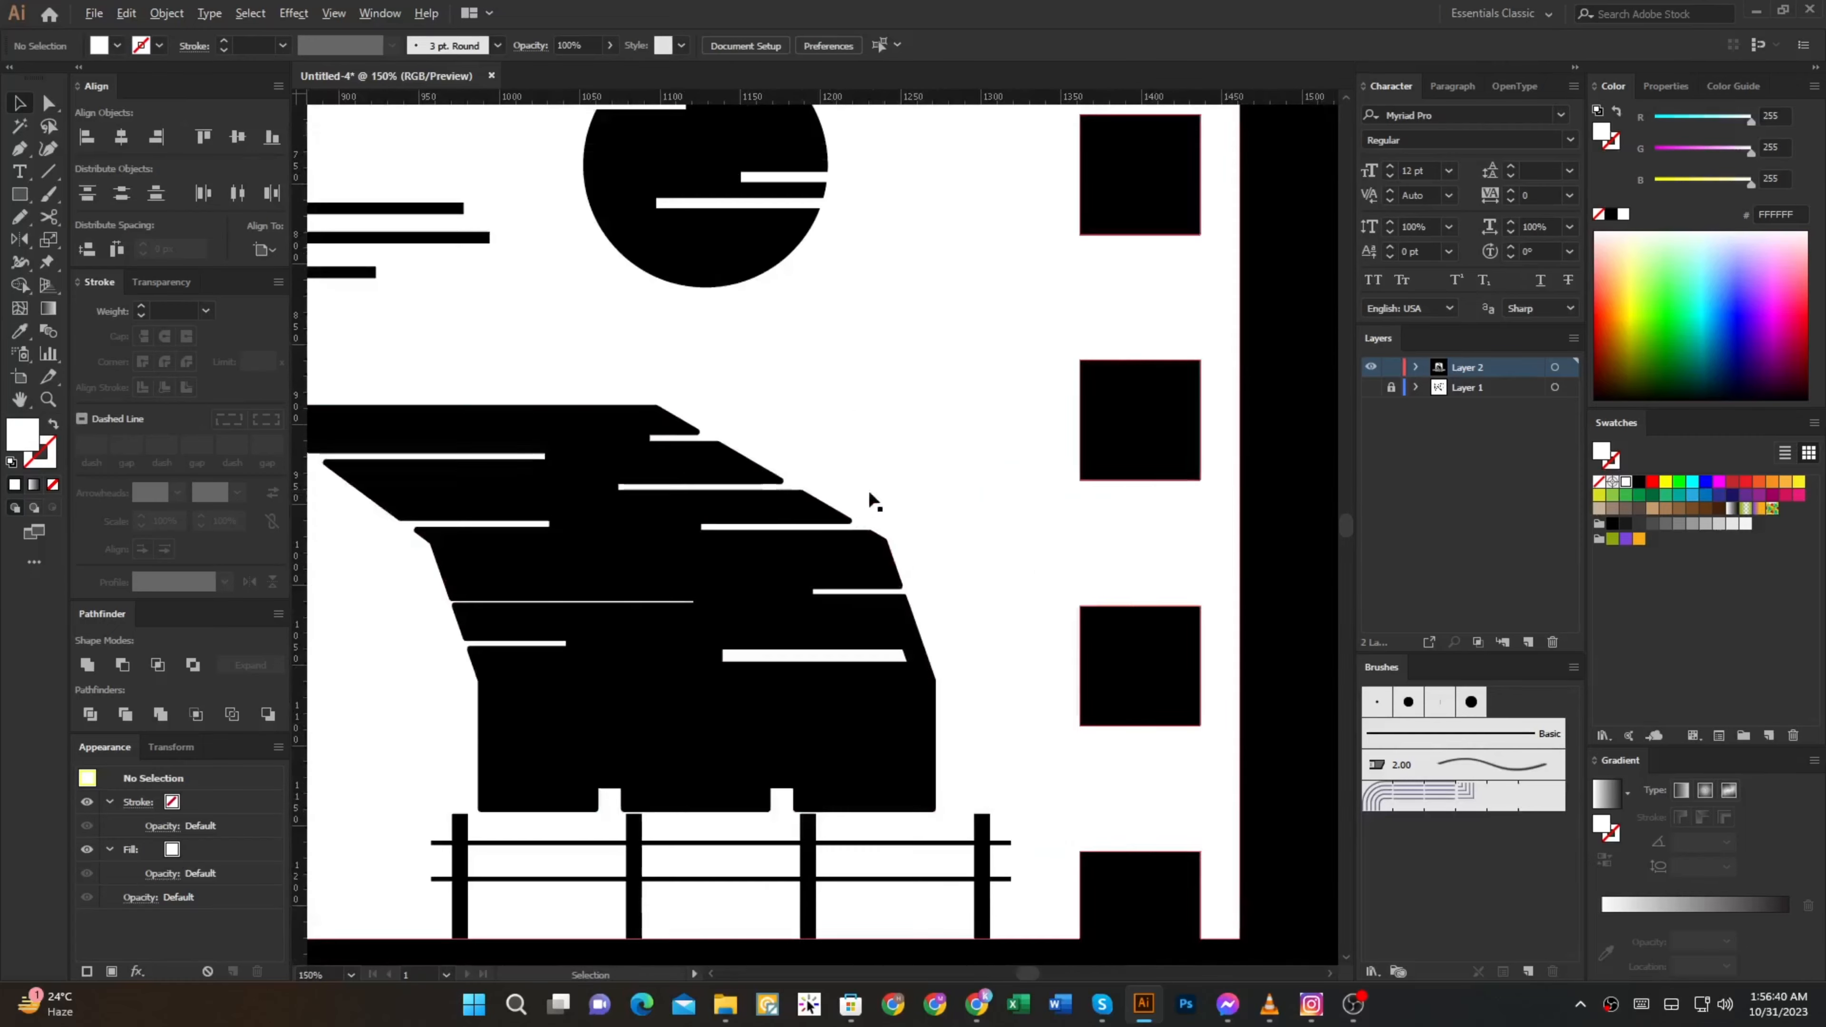
pyautogui.scroll(3, 449, 592)
pyautogui.press('a')
pyautogui.click(507, 588)
pyautogui.scroll(-3, 518, 571)
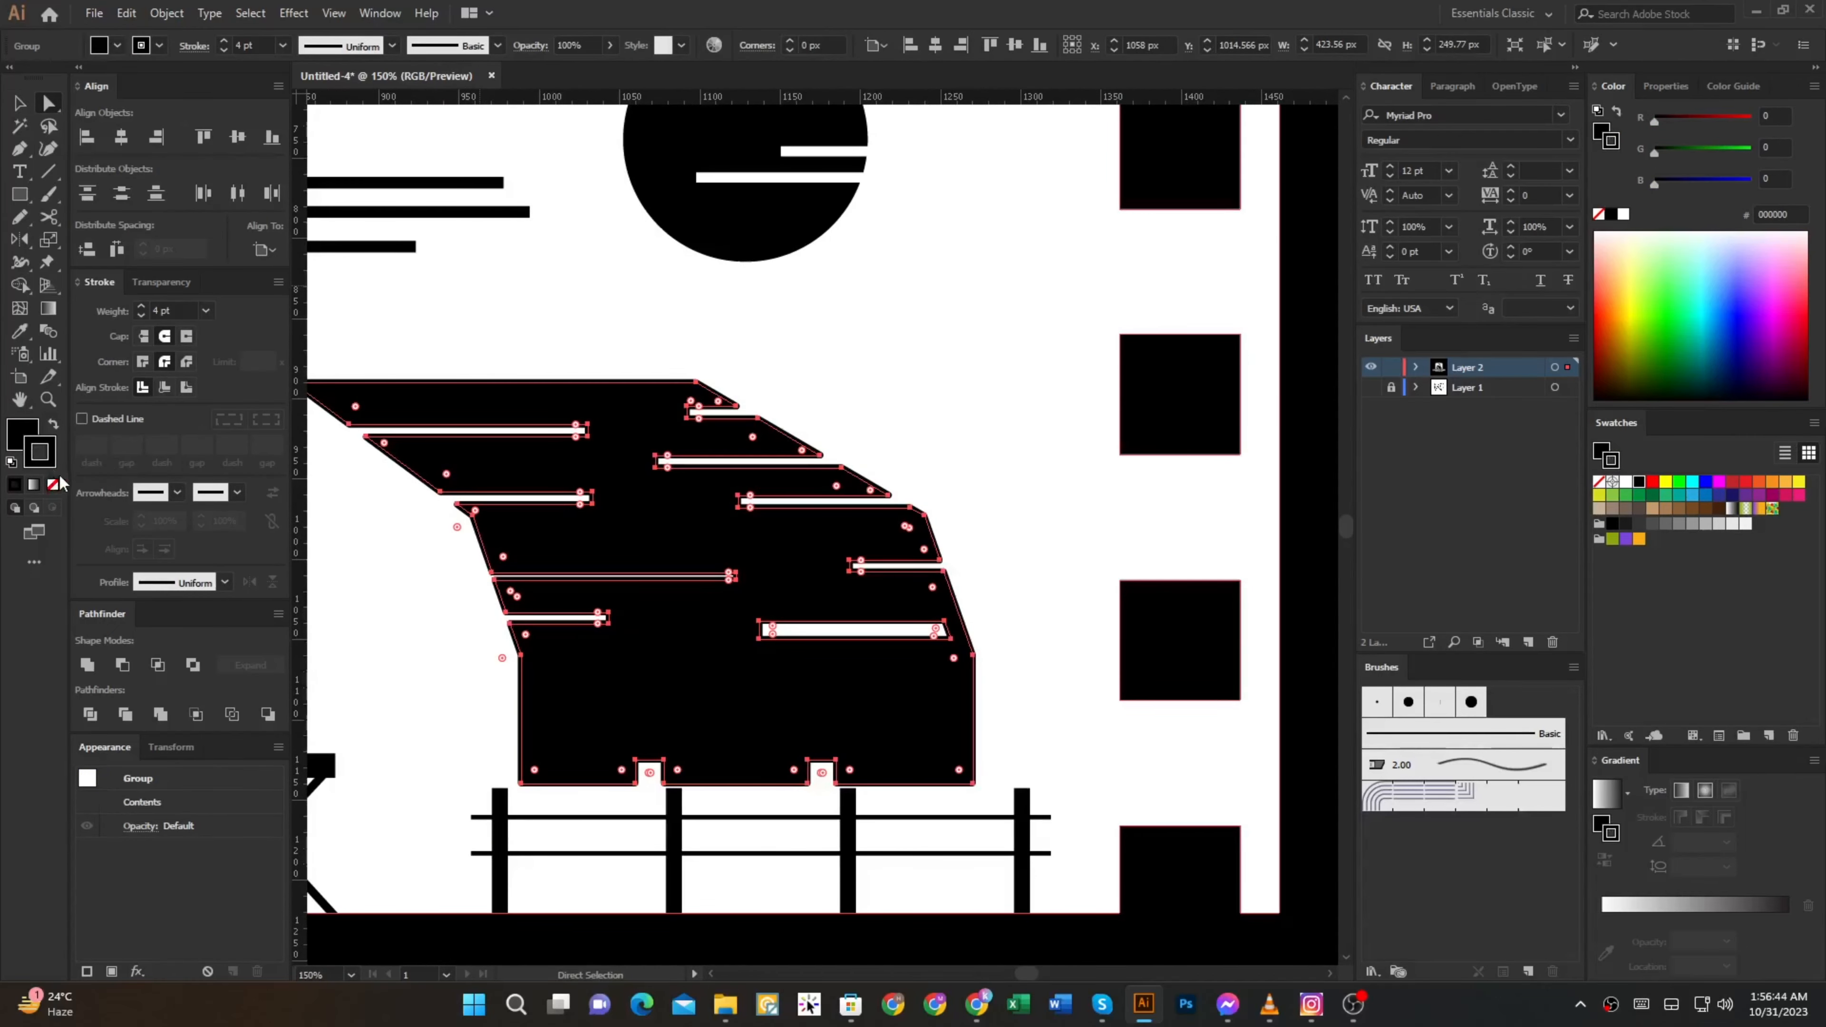
pyautogui.scroll(1, 403, 561)
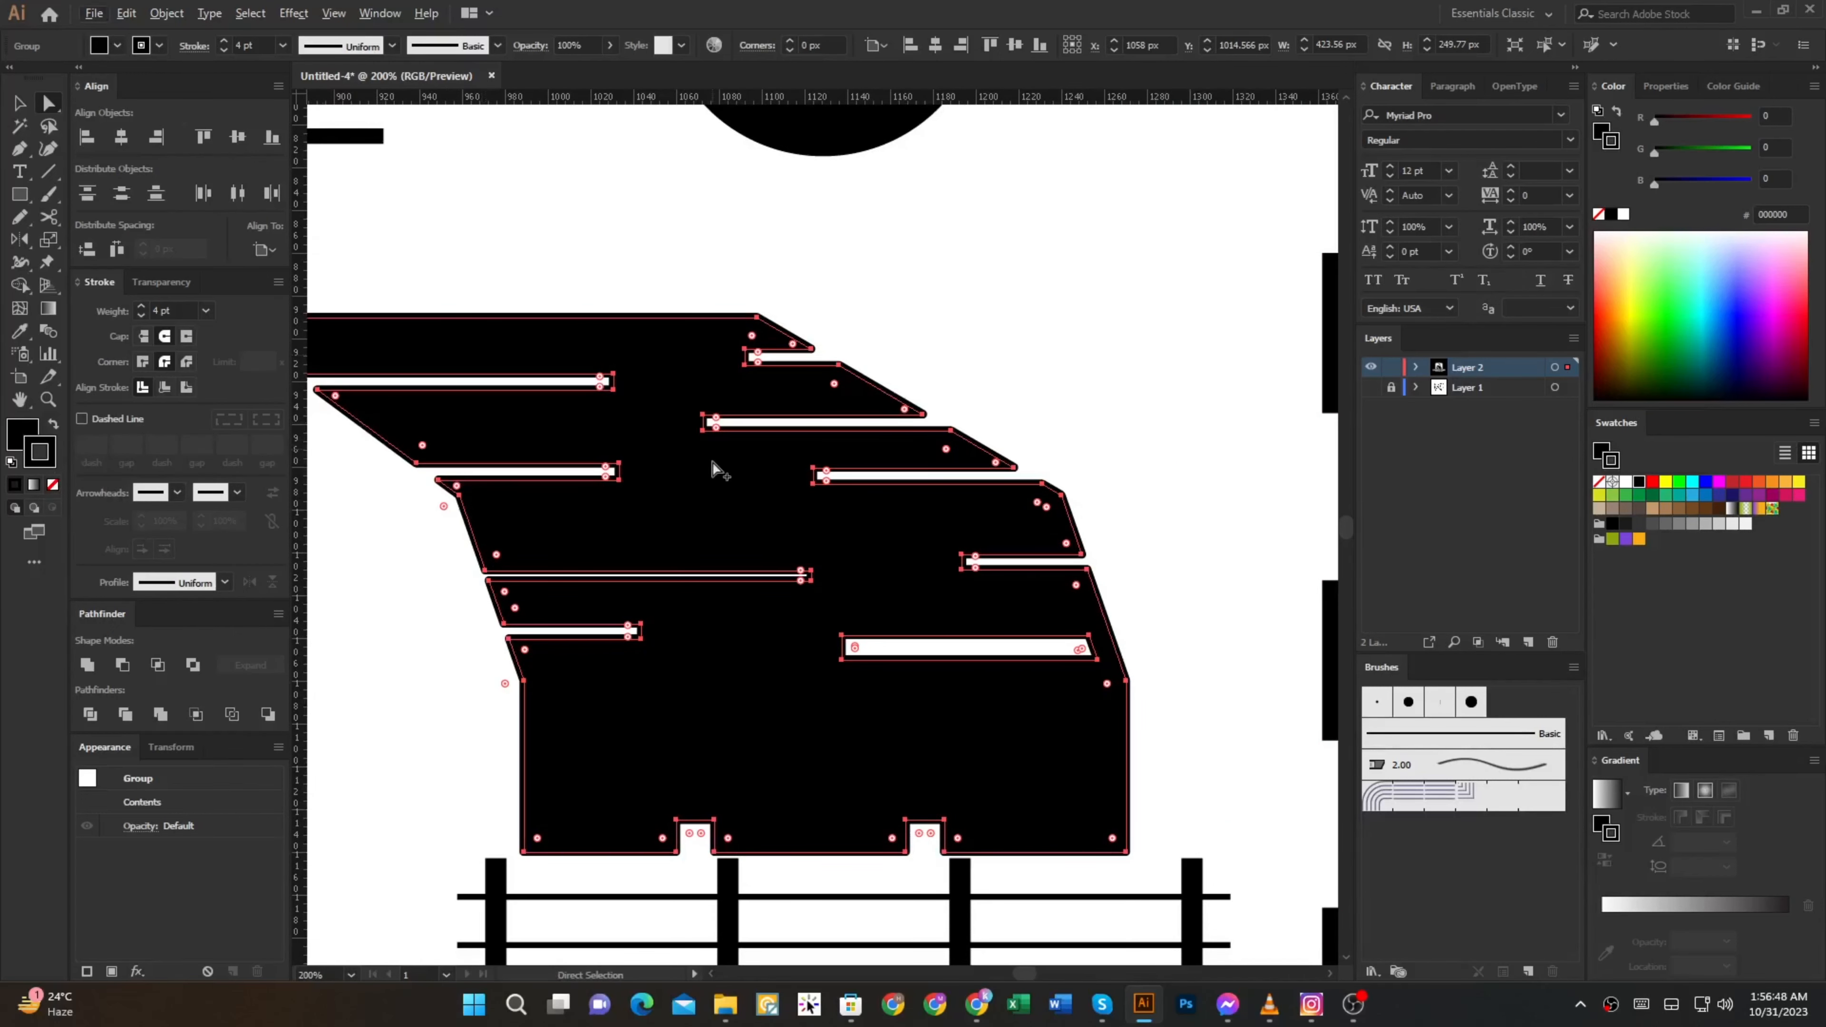
pyautogui.scroll(-3, 711, 468)
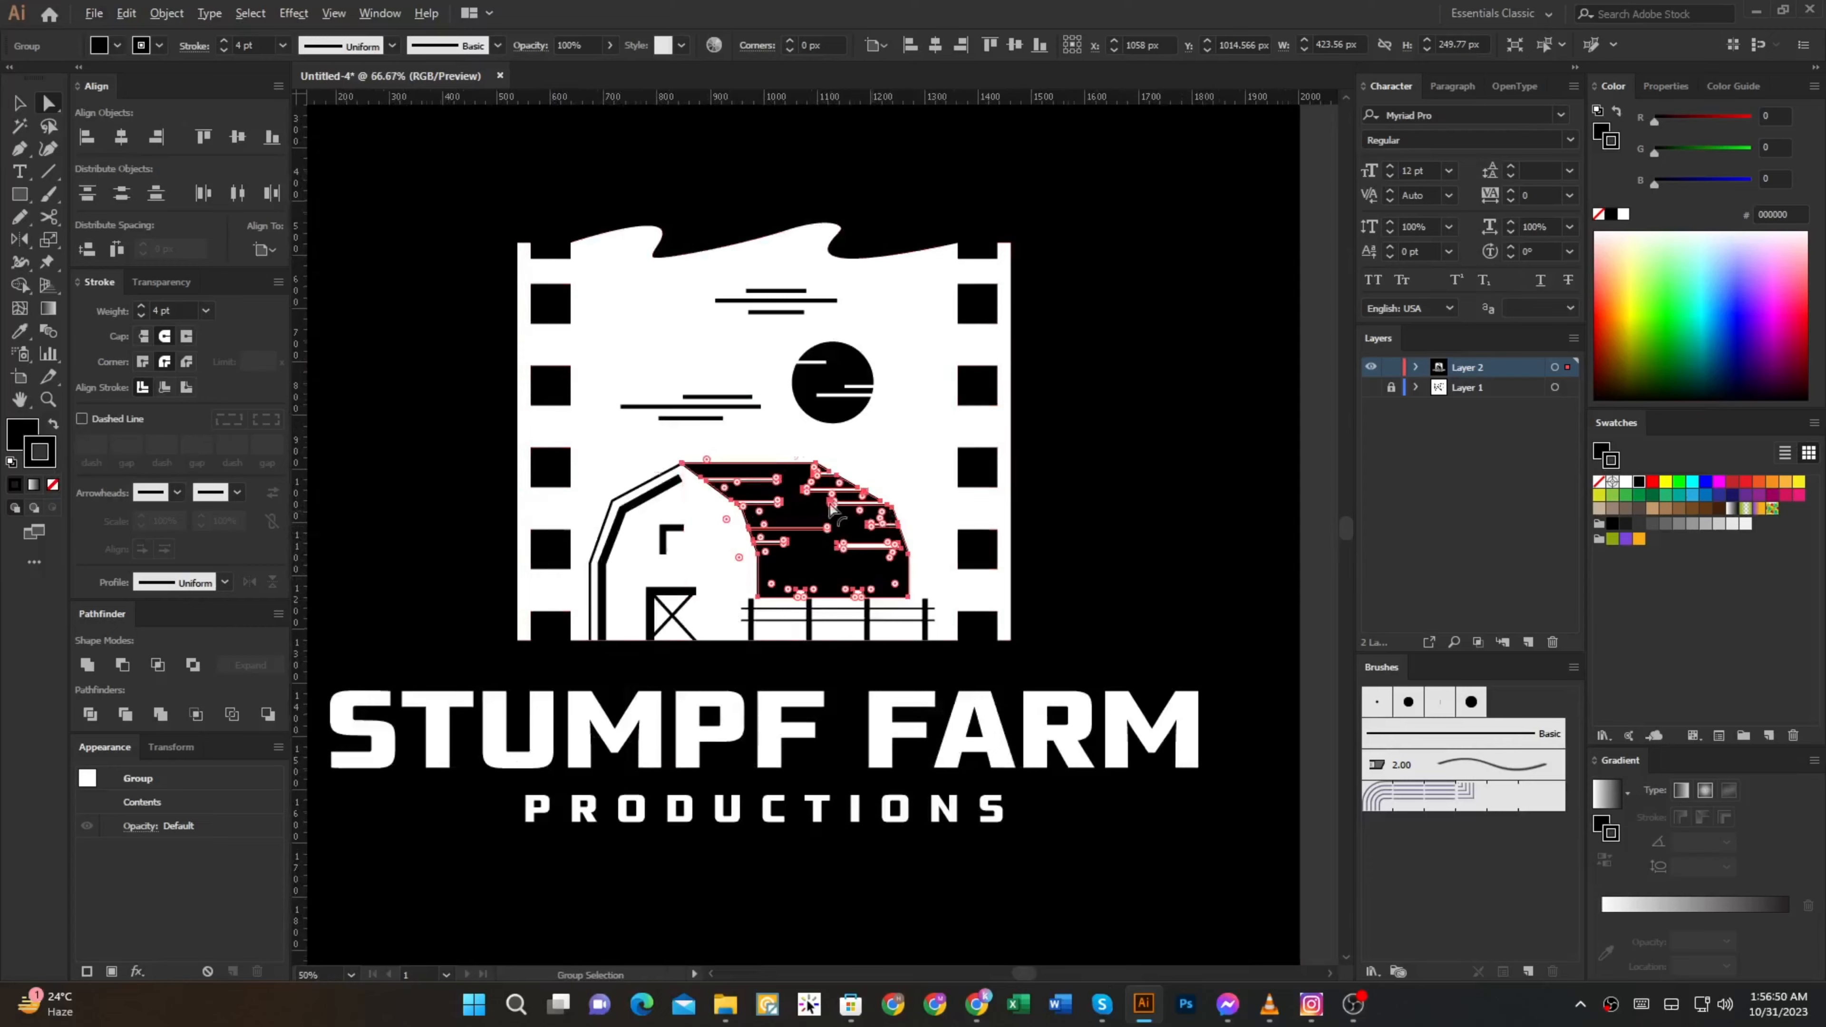
pyautogui.scroll(4, 830, 507)
pyautogui.click(885, 642)
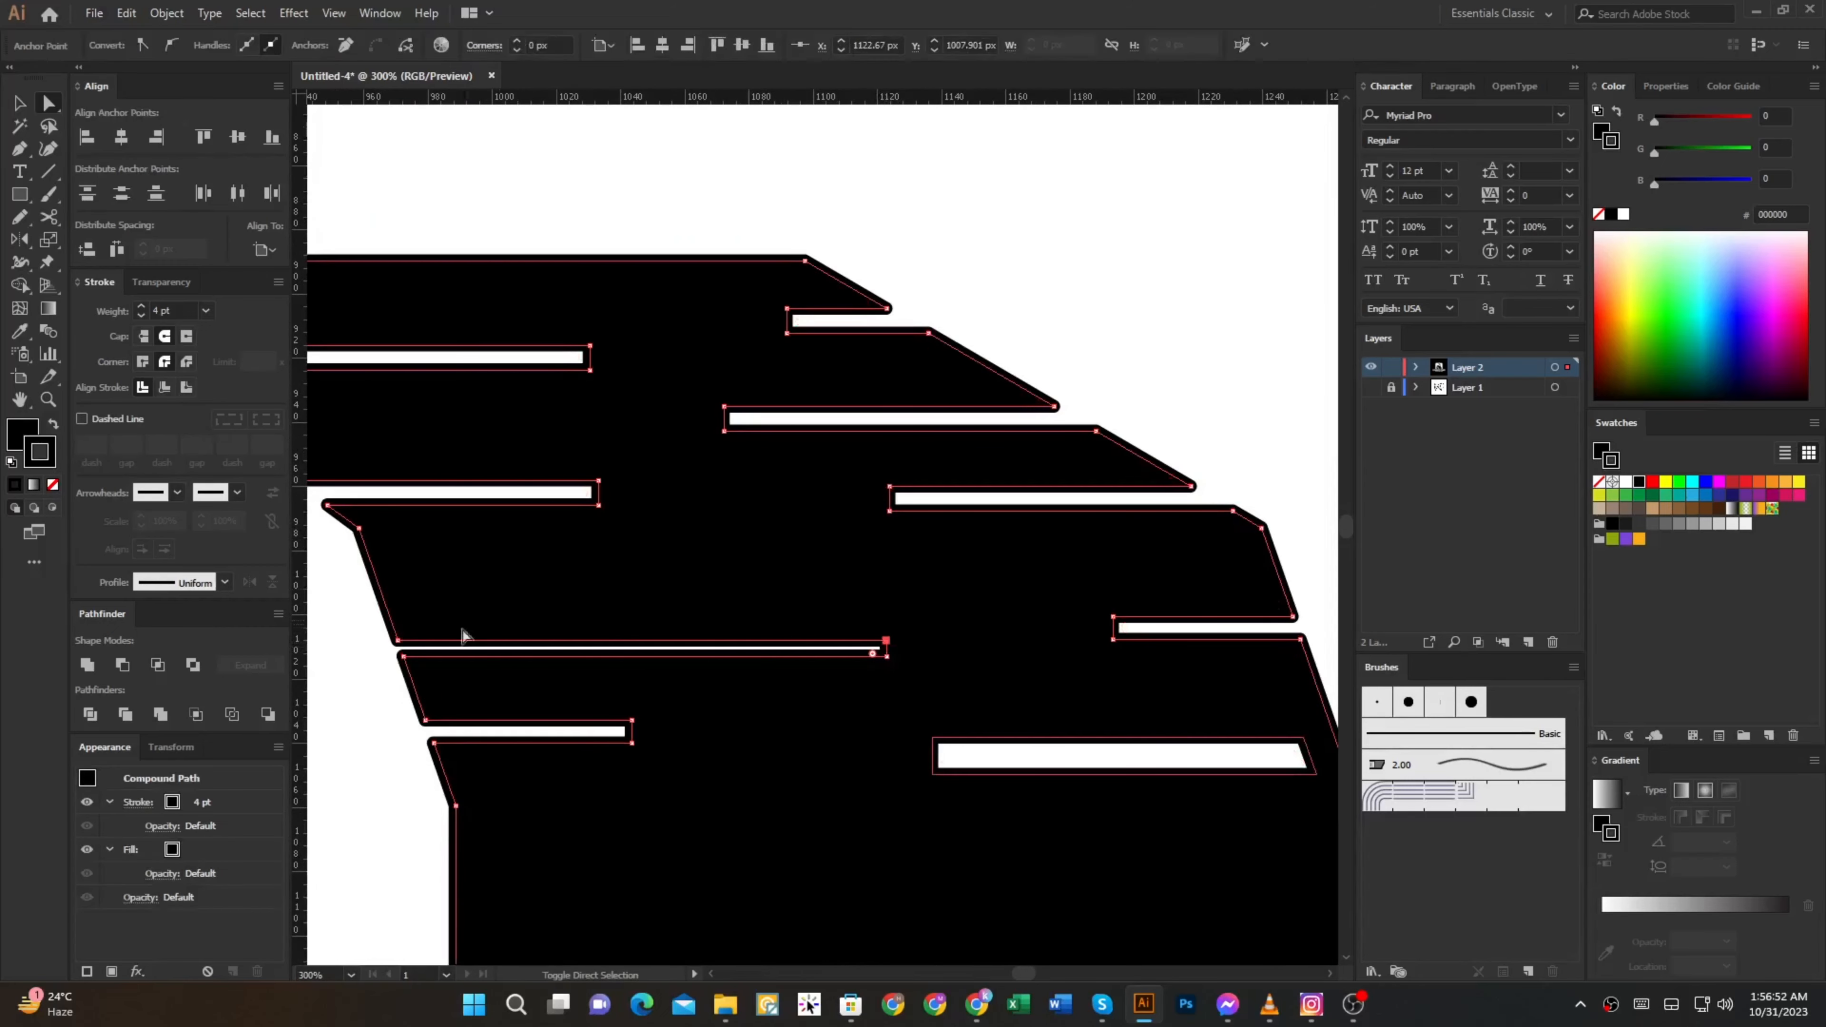
pyautogui.keyDown('shift'); pyautogui.click(398, 641); pyautogui.keyUp('shift')
pyautogui.moveTo(398, 641); pyautogui.dragTo(399, 633)
# Nudge the anchor point at the left end of that stripe's upper edge slightly outward, and show the full artboard with nothing selected
pyautogui.scroll(2, 404, 631)
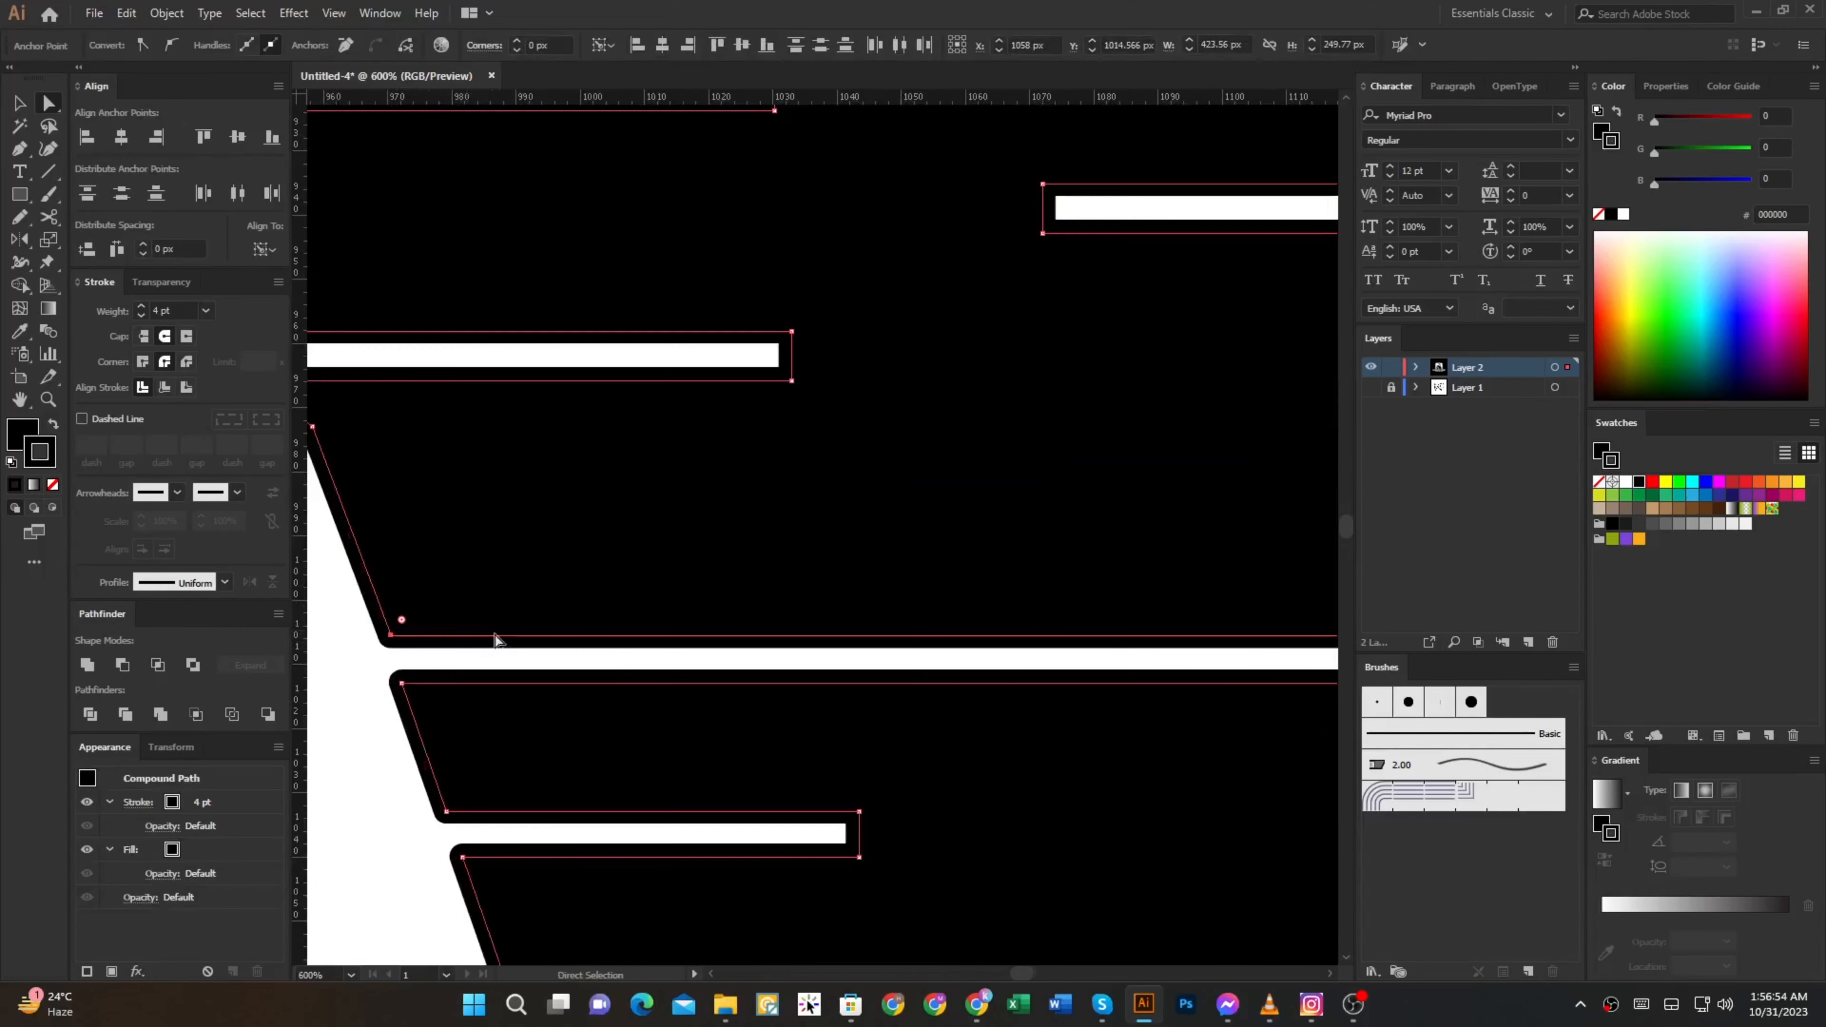
pyautogui.click(395, 636)
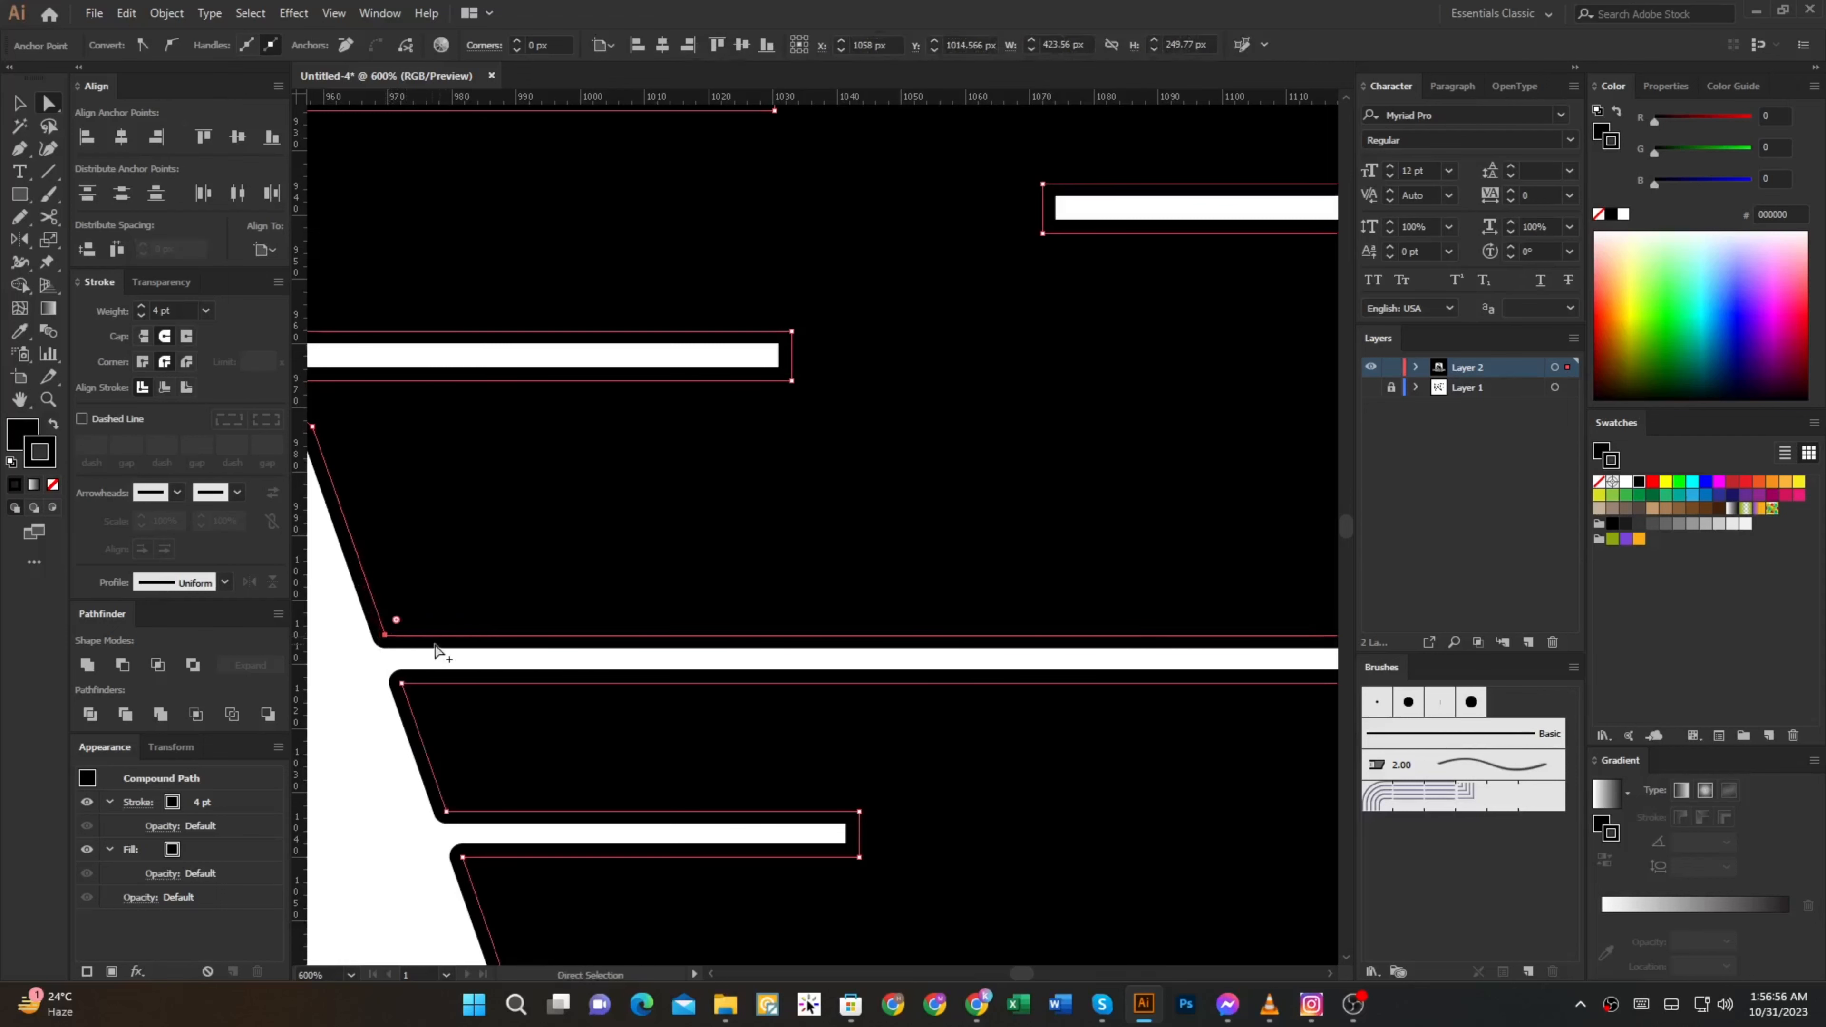
pyautogui.scroll(-6, 480, 654)
pyautogui.hotkey('ctrl', '0')
pyautogui.click(1076, 608)
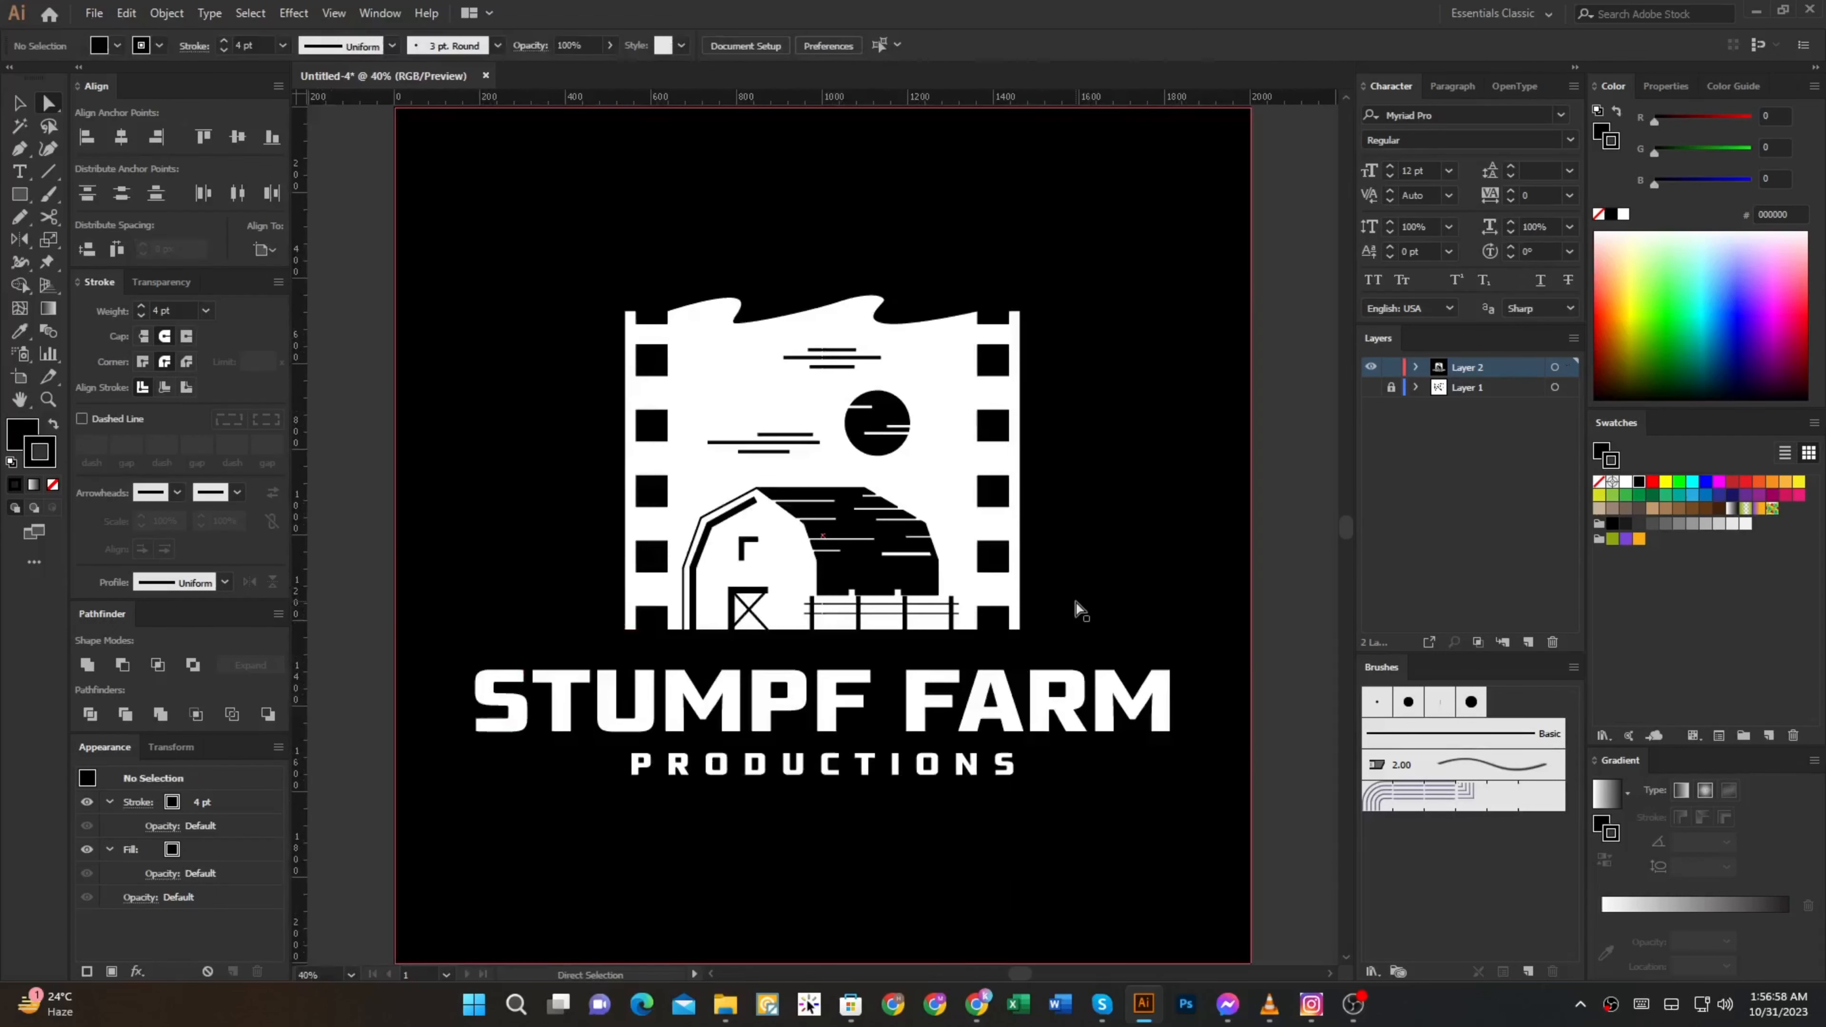